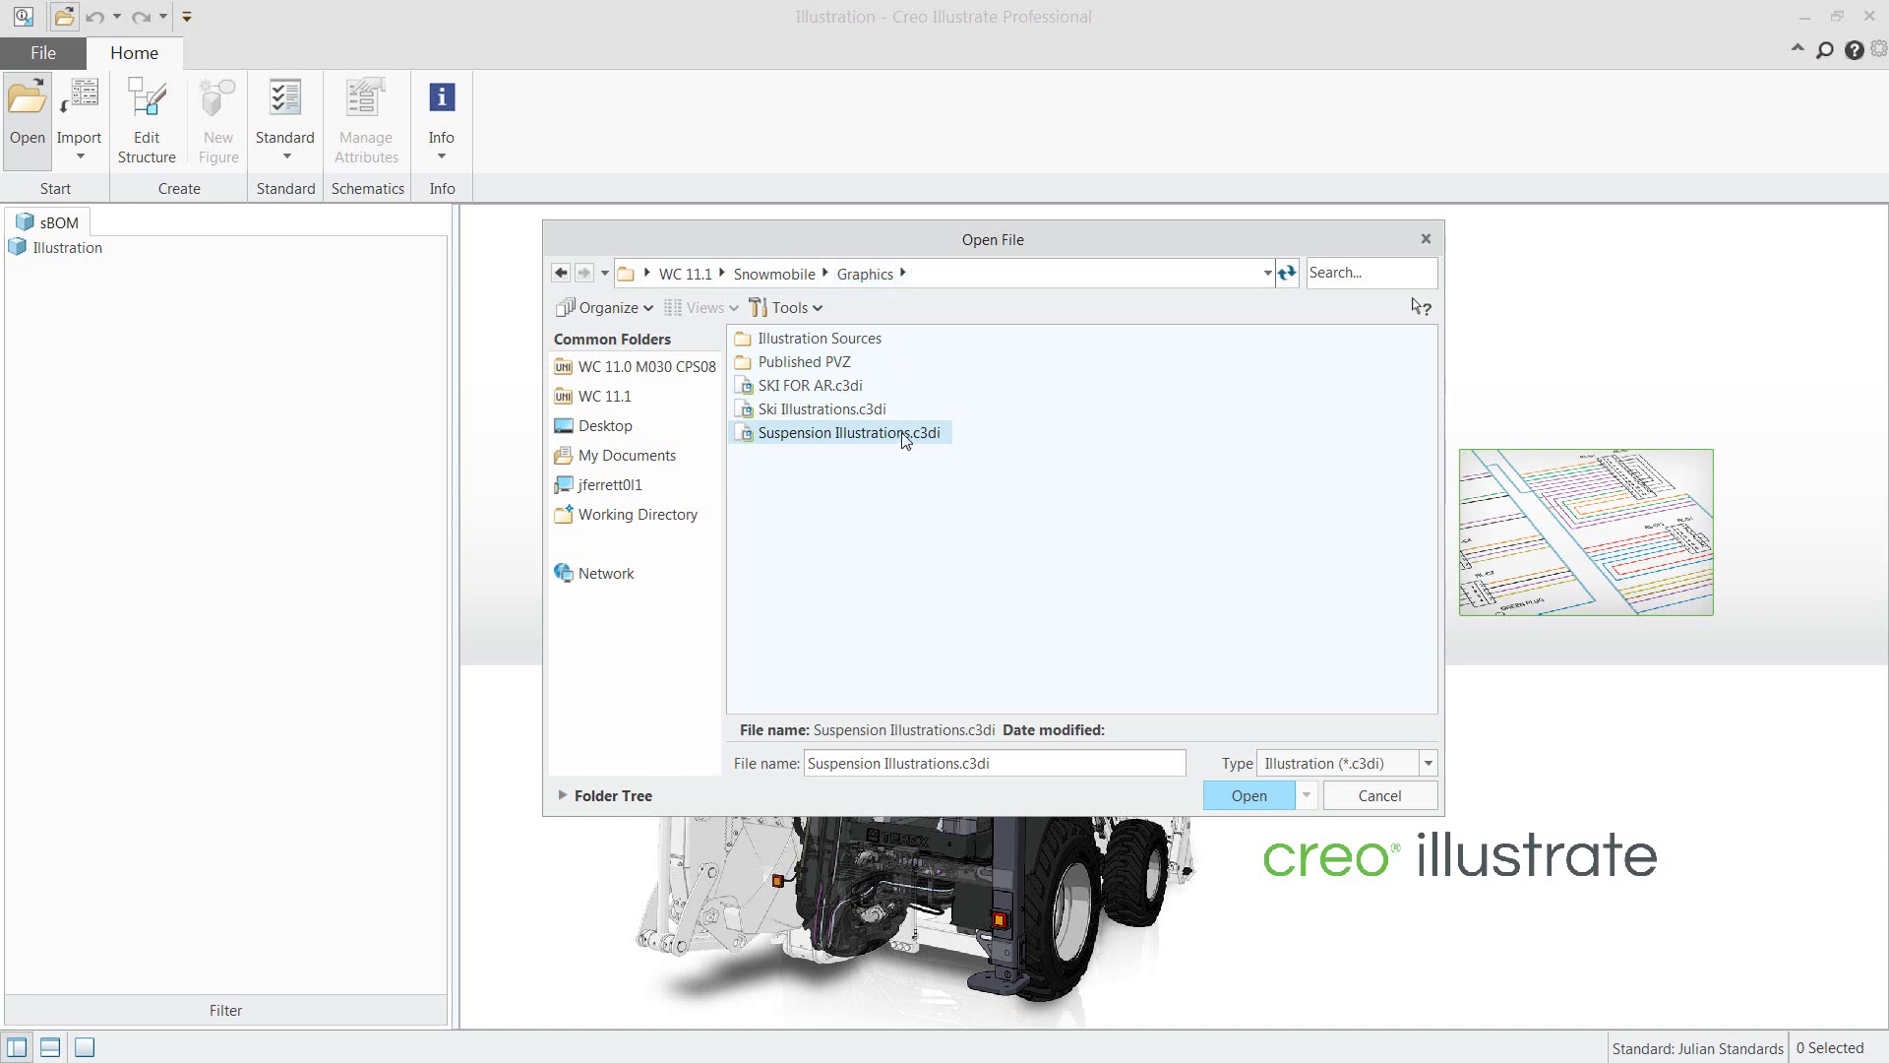
Open Suspension Illustrations.c3di and show its list of figures.
left_click(1242, 796)
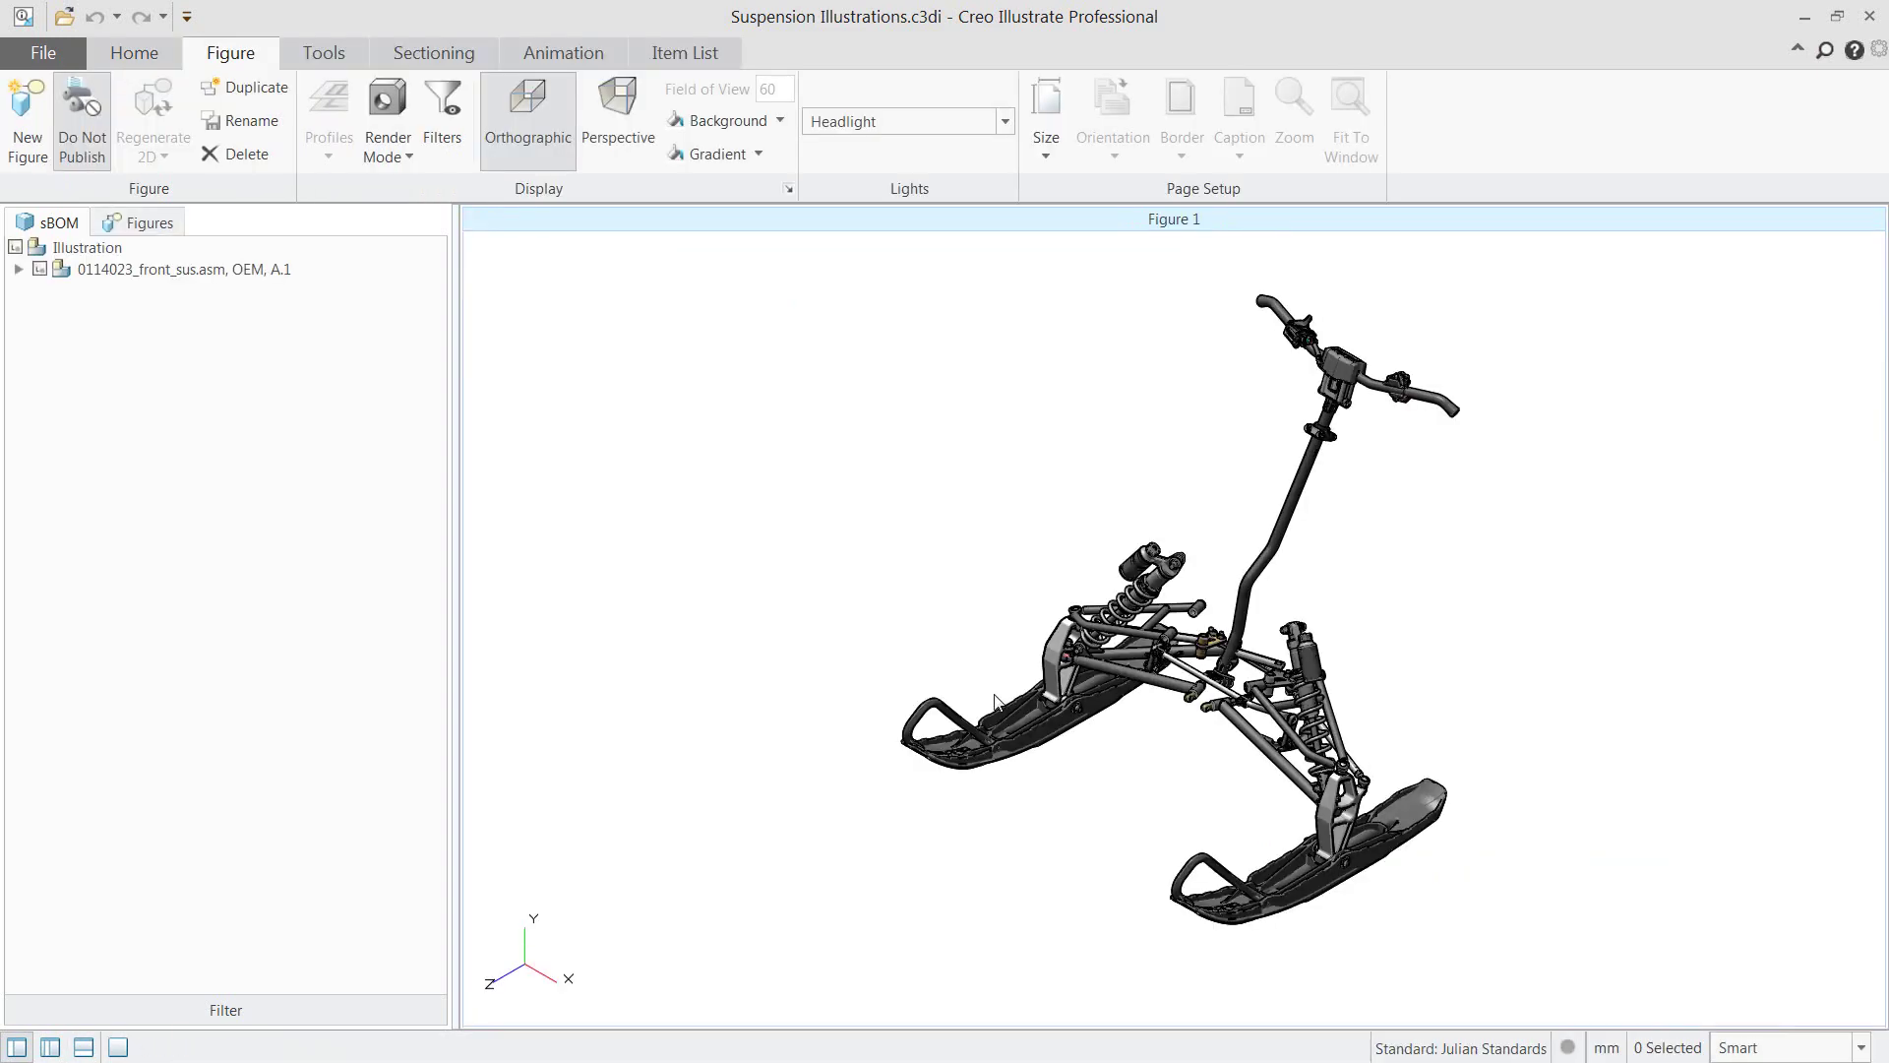
left_click(158, 55)
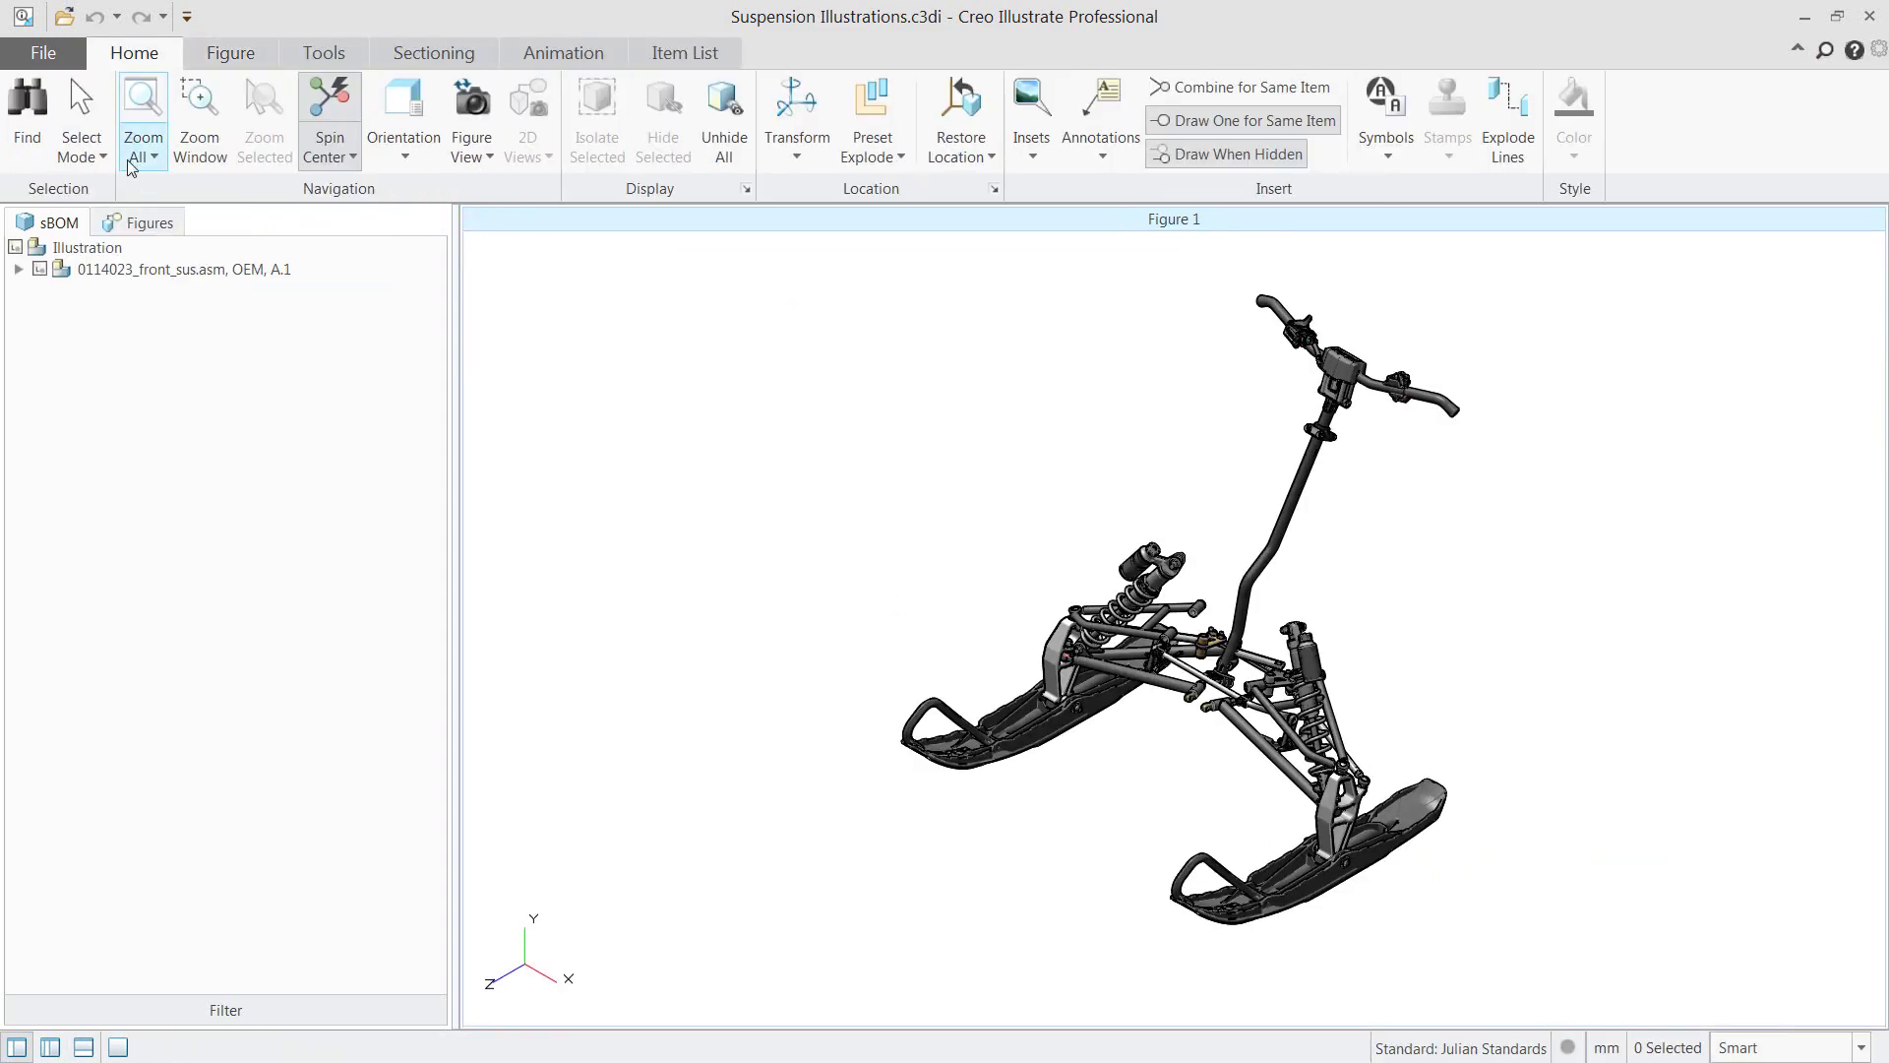
left_click(143, 226)
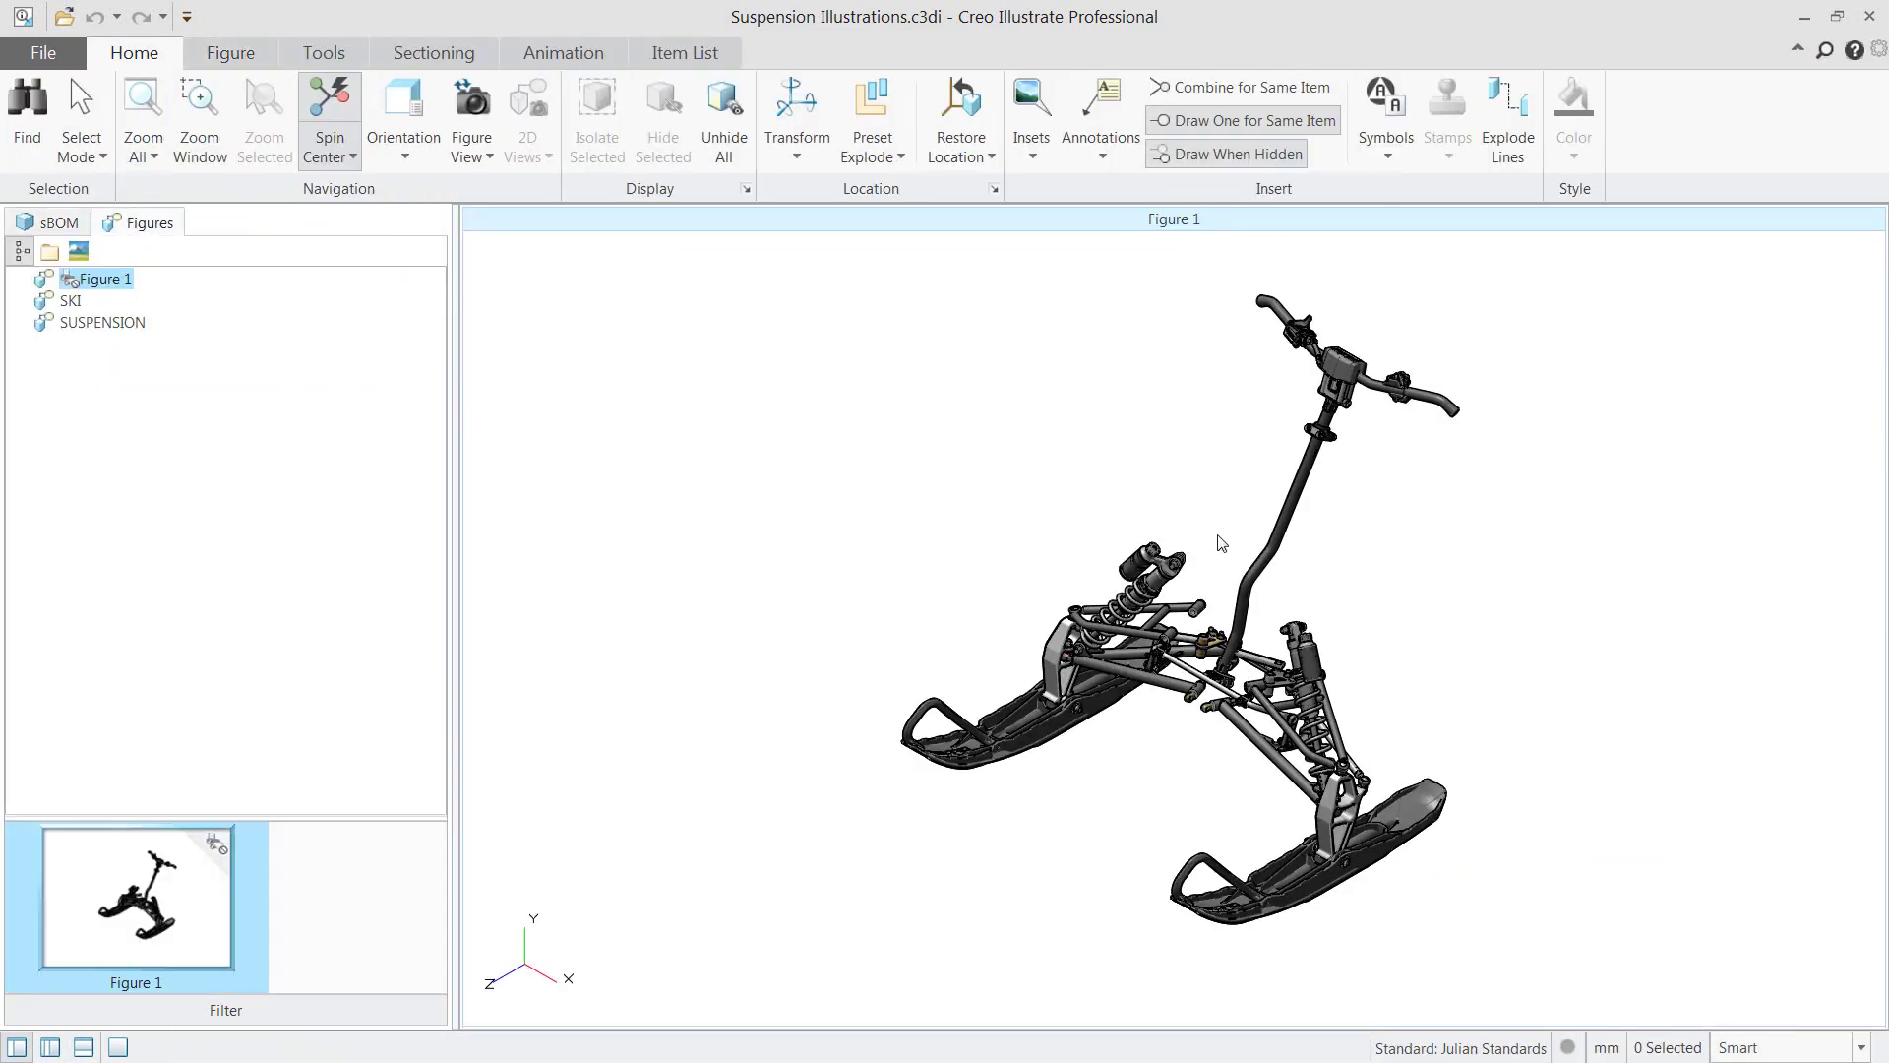
Examine the full assembly in Figure 1 and review the existing SKI and SUSPENSION figures.
mouse_move(1232, 537)
middle_mouse_down()
mouse_move(1214, 548)
mouse_move(1227, 536)
middle_mouse_up()
scroll(1227, 535, "down", 3)
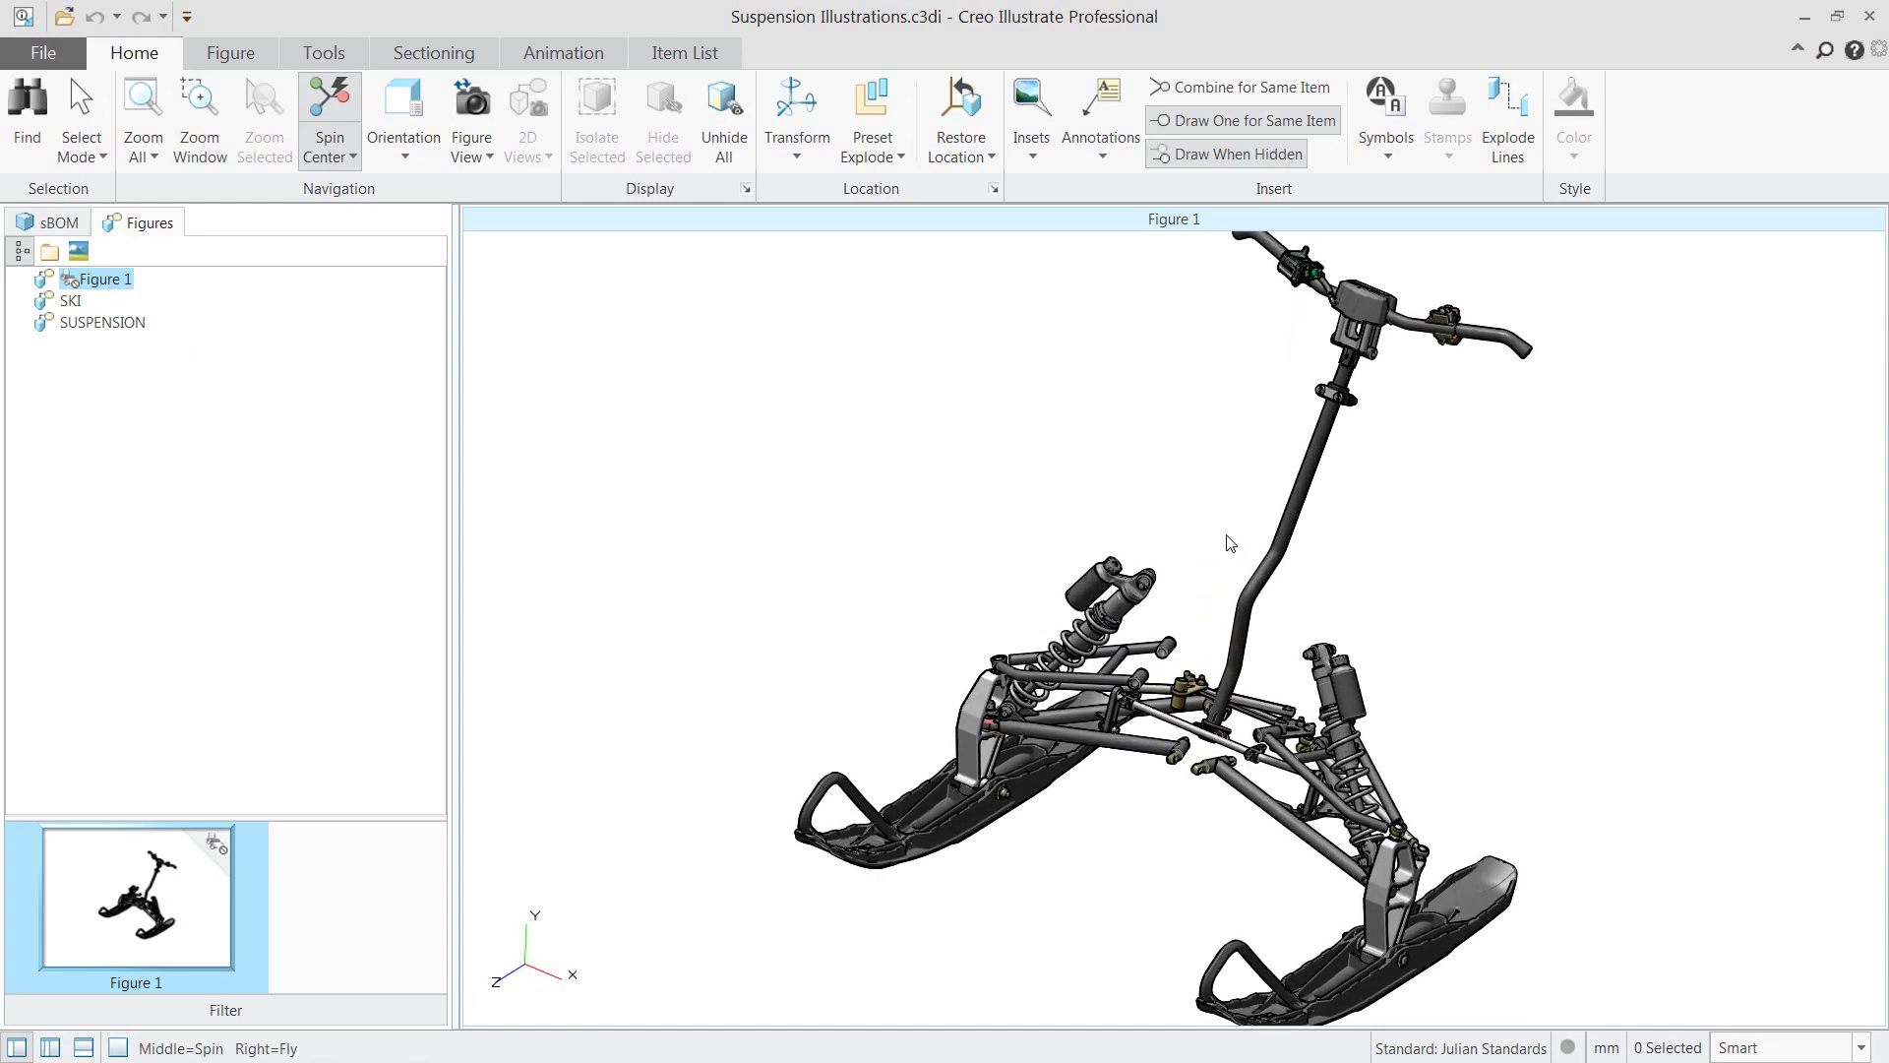
scroll(1230, 543, "up", 3)
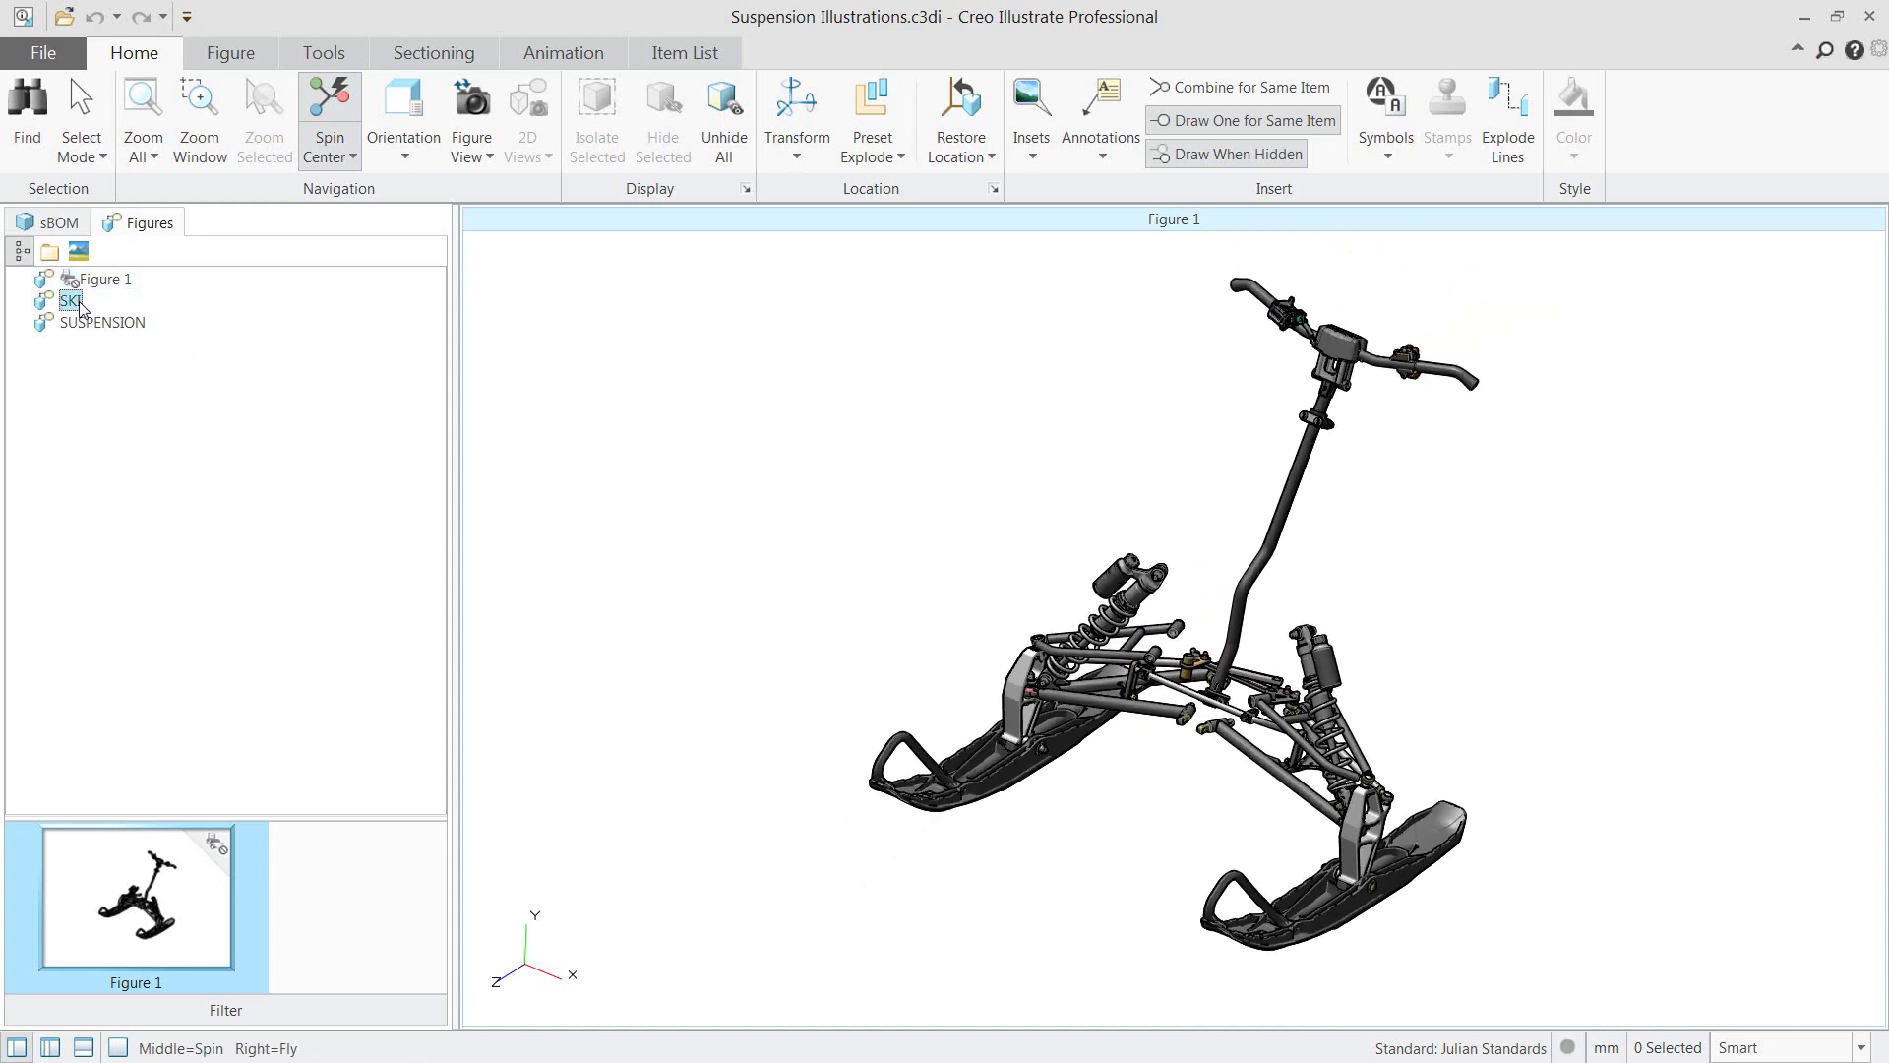
left_click(81, 305)
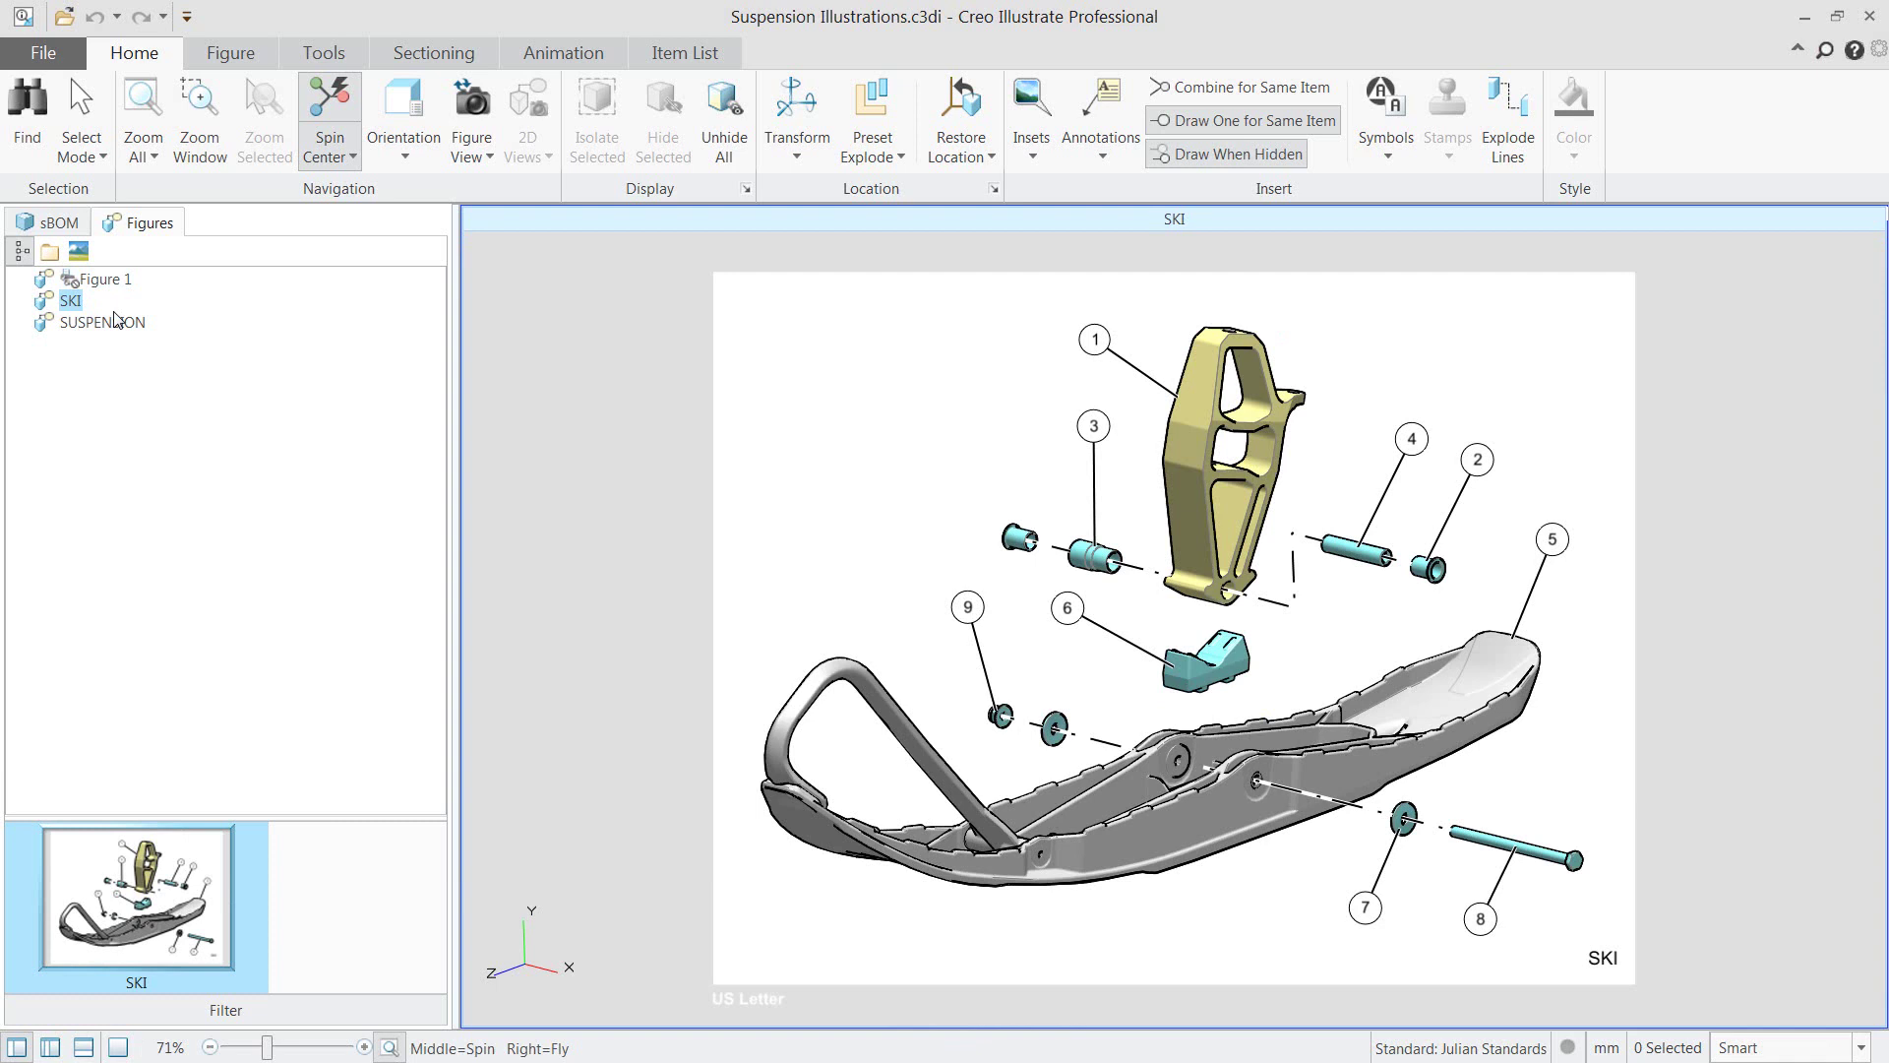
left_click(124, 325)
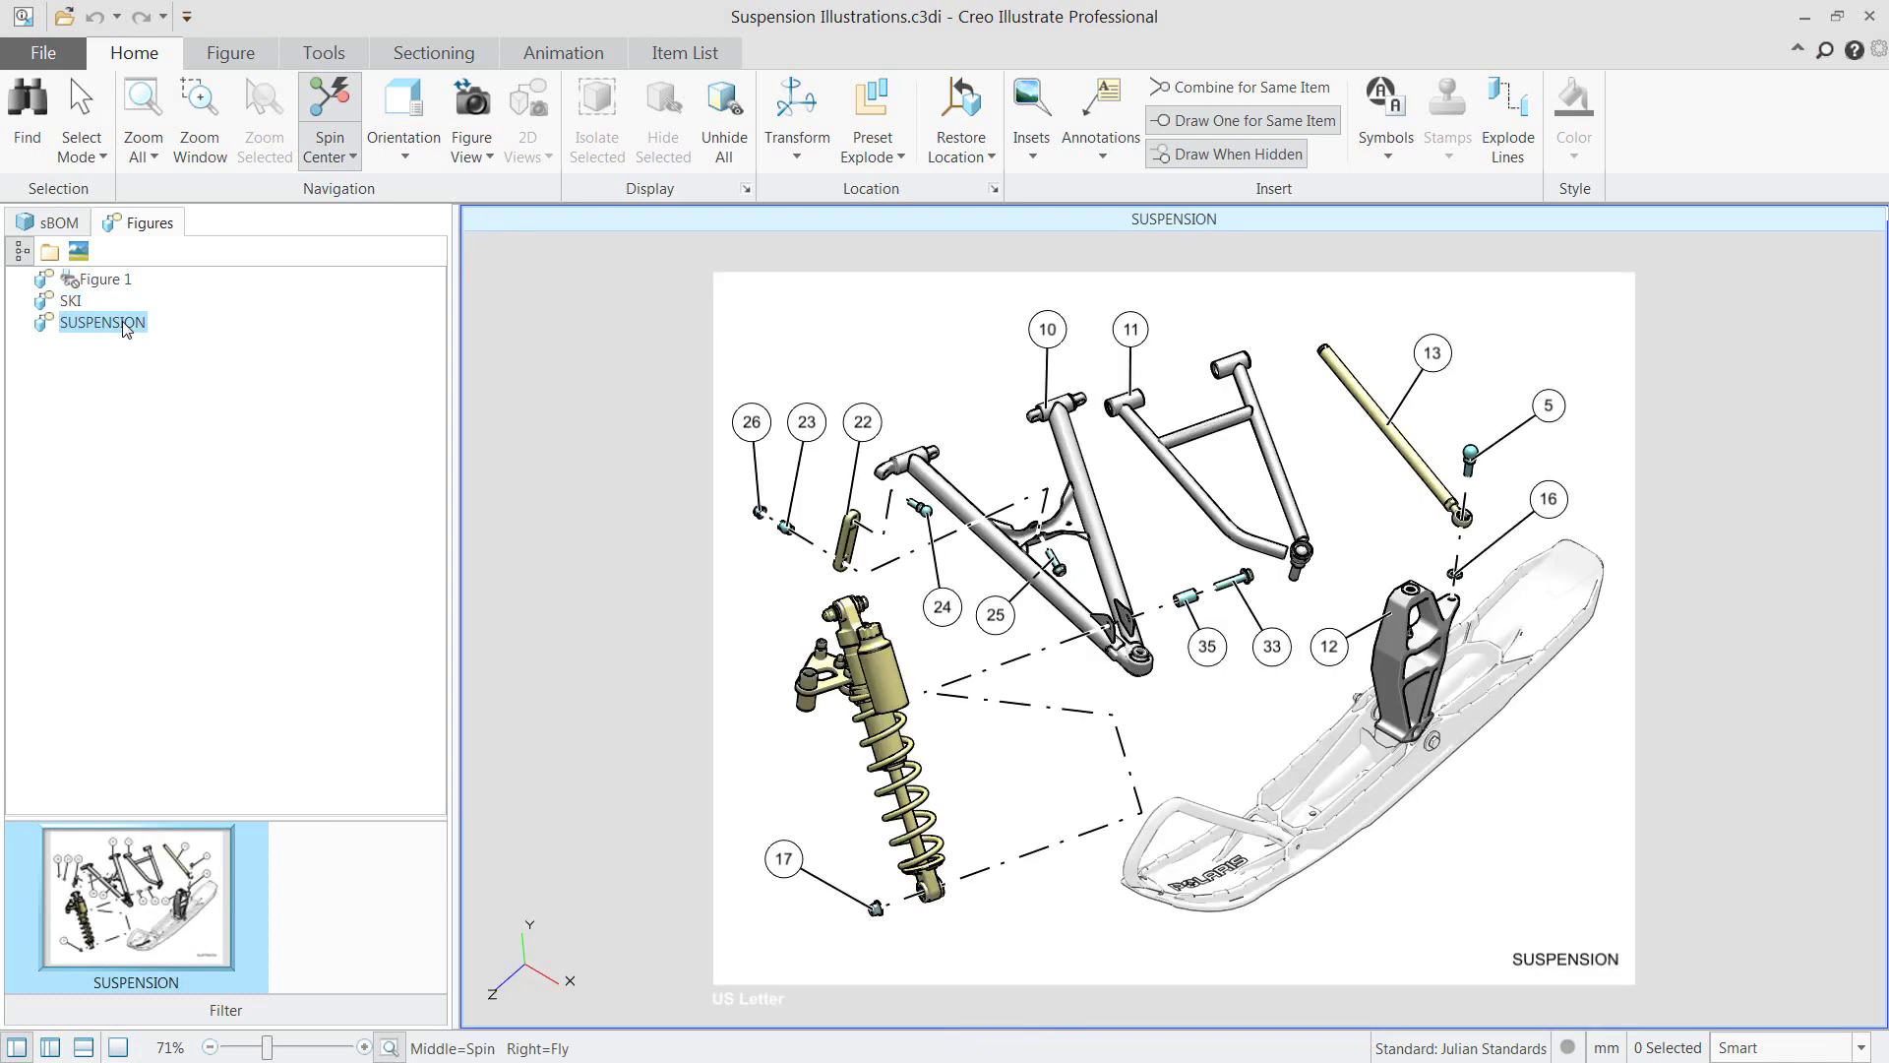
Create a new 3D figure from the Default representation of 0000013208.pvz.
left_click(230, 54)
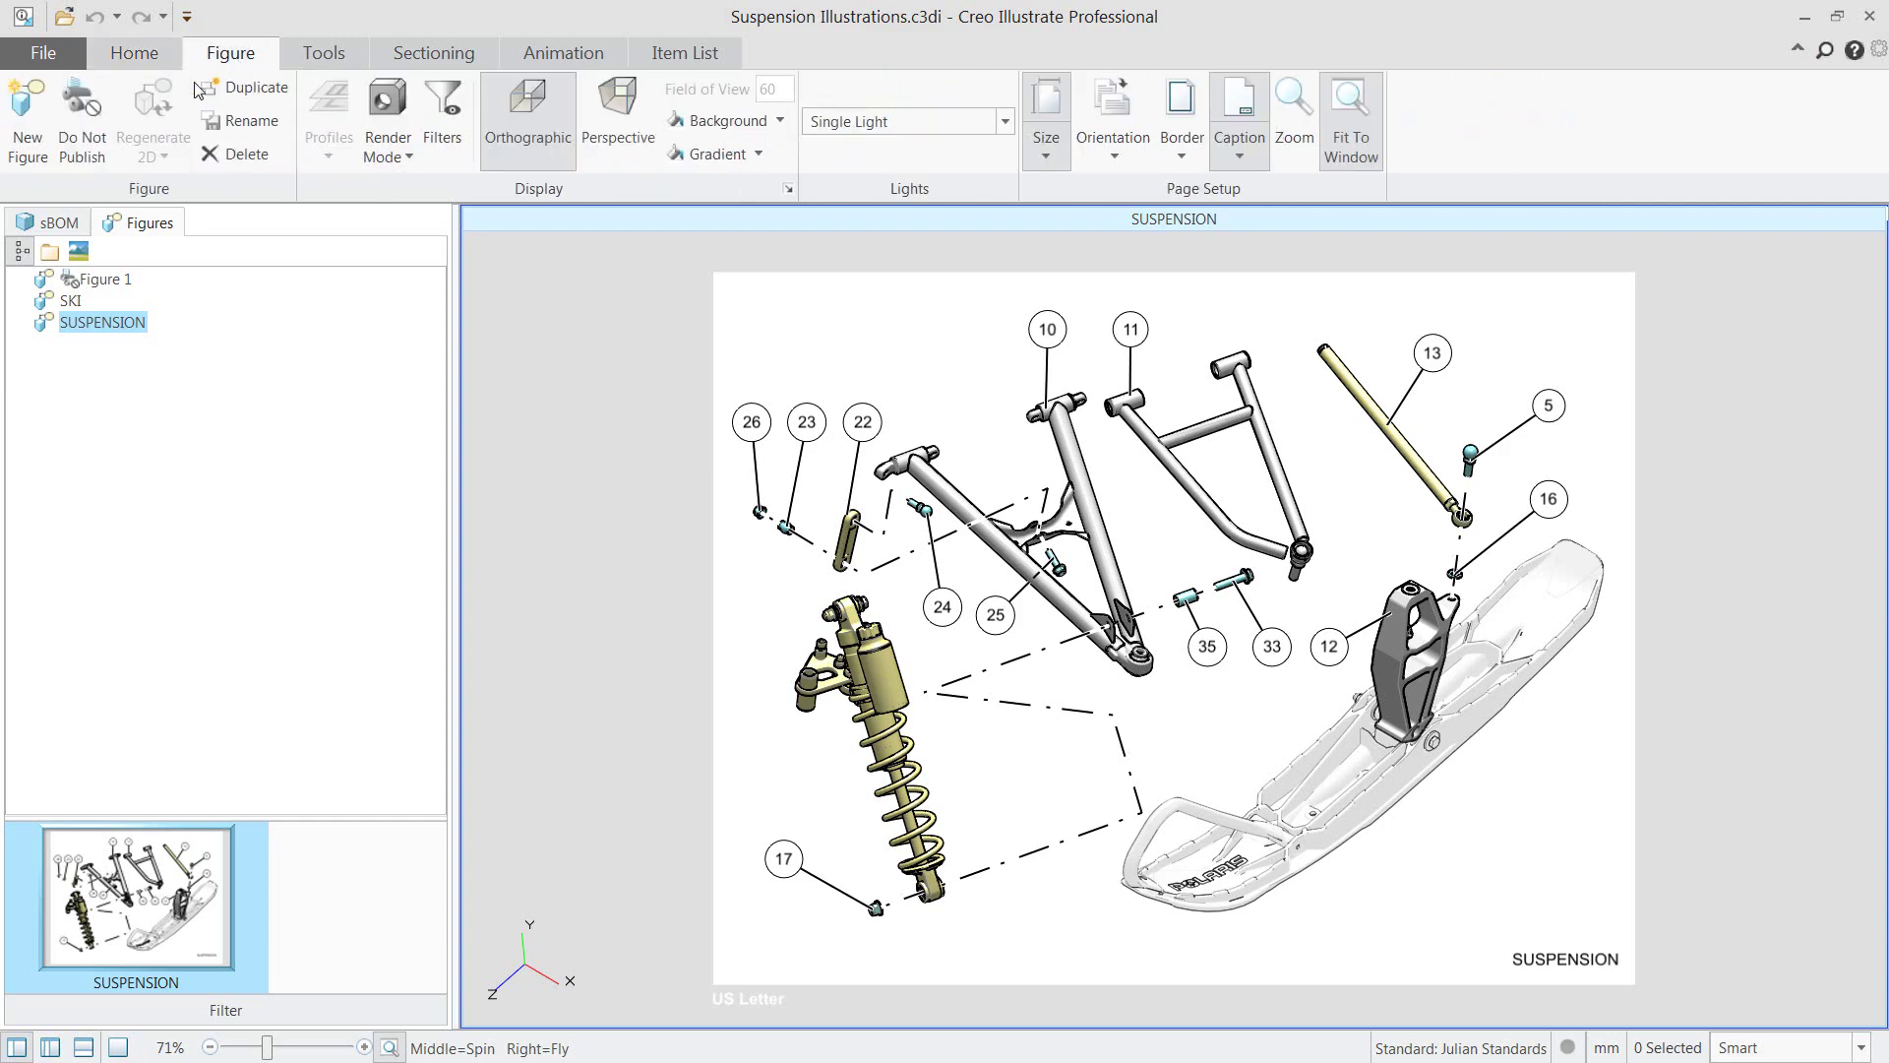
left_click(39, 153)
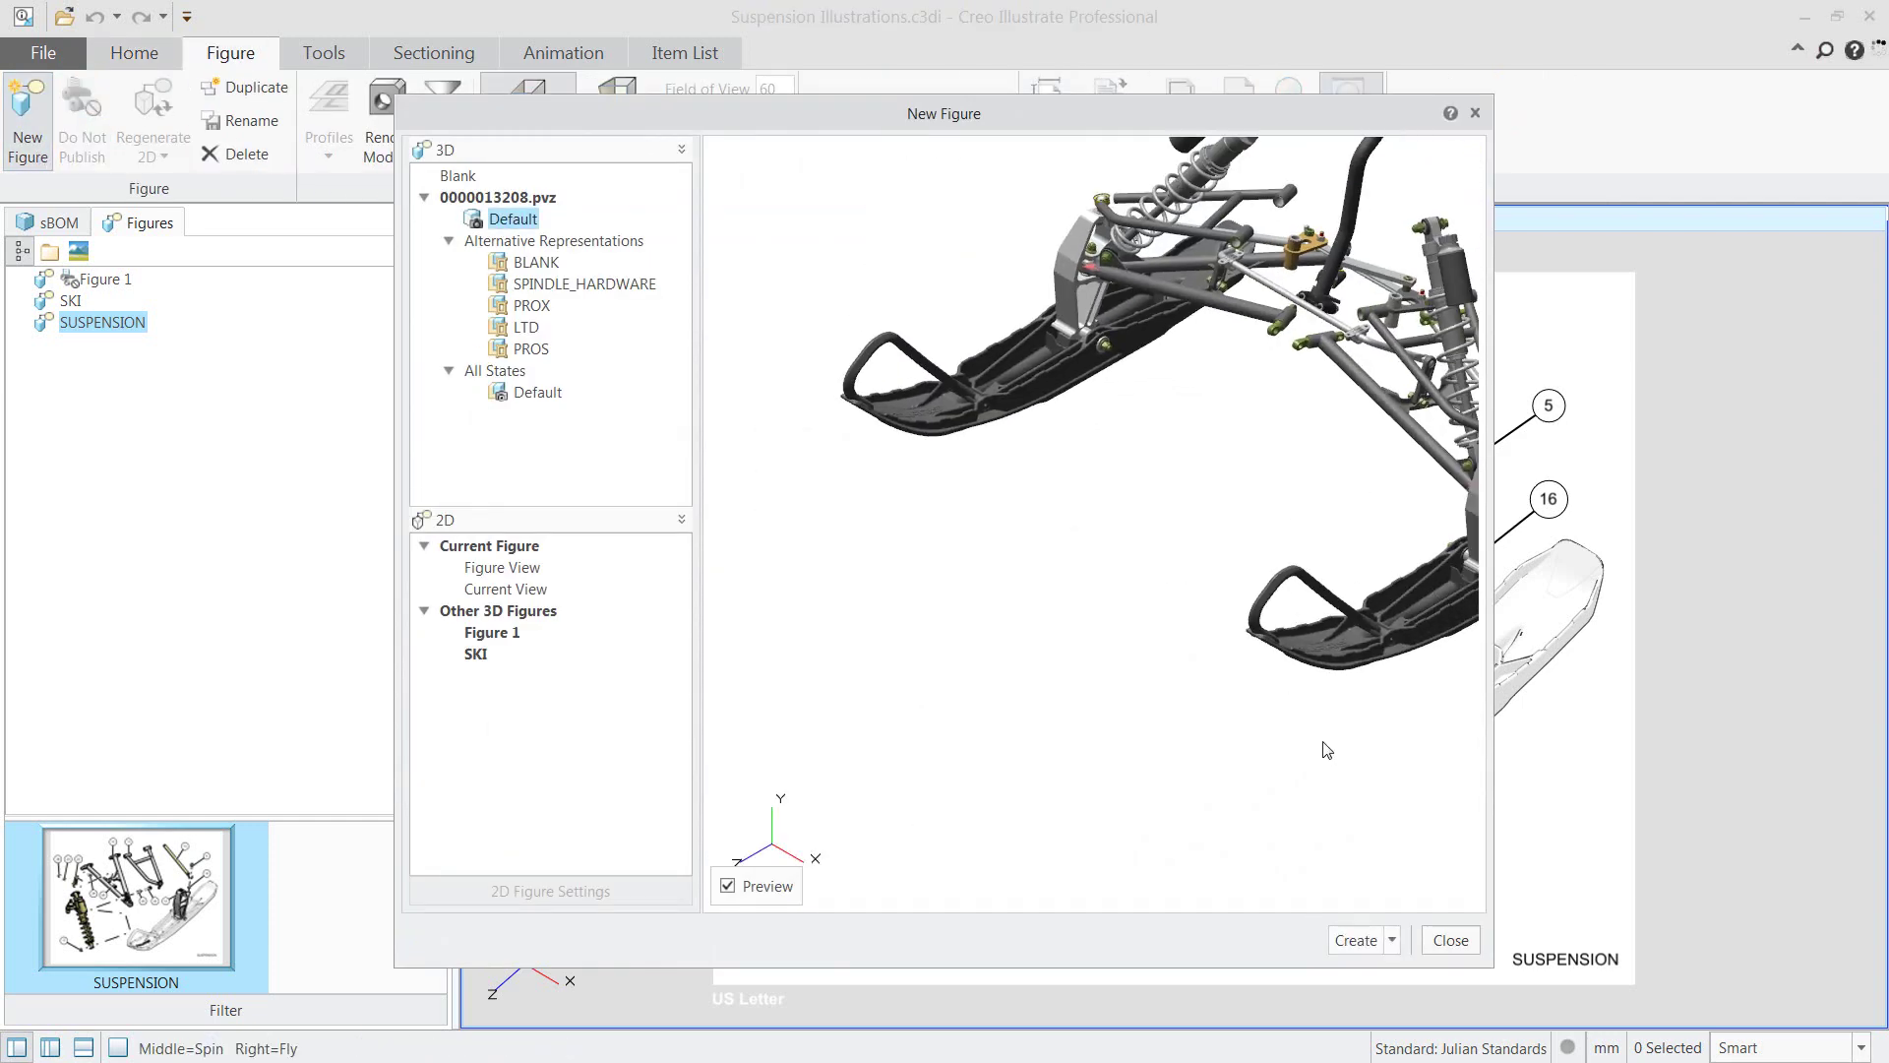
left_click(1392, 939)
left_click(1404, 996)
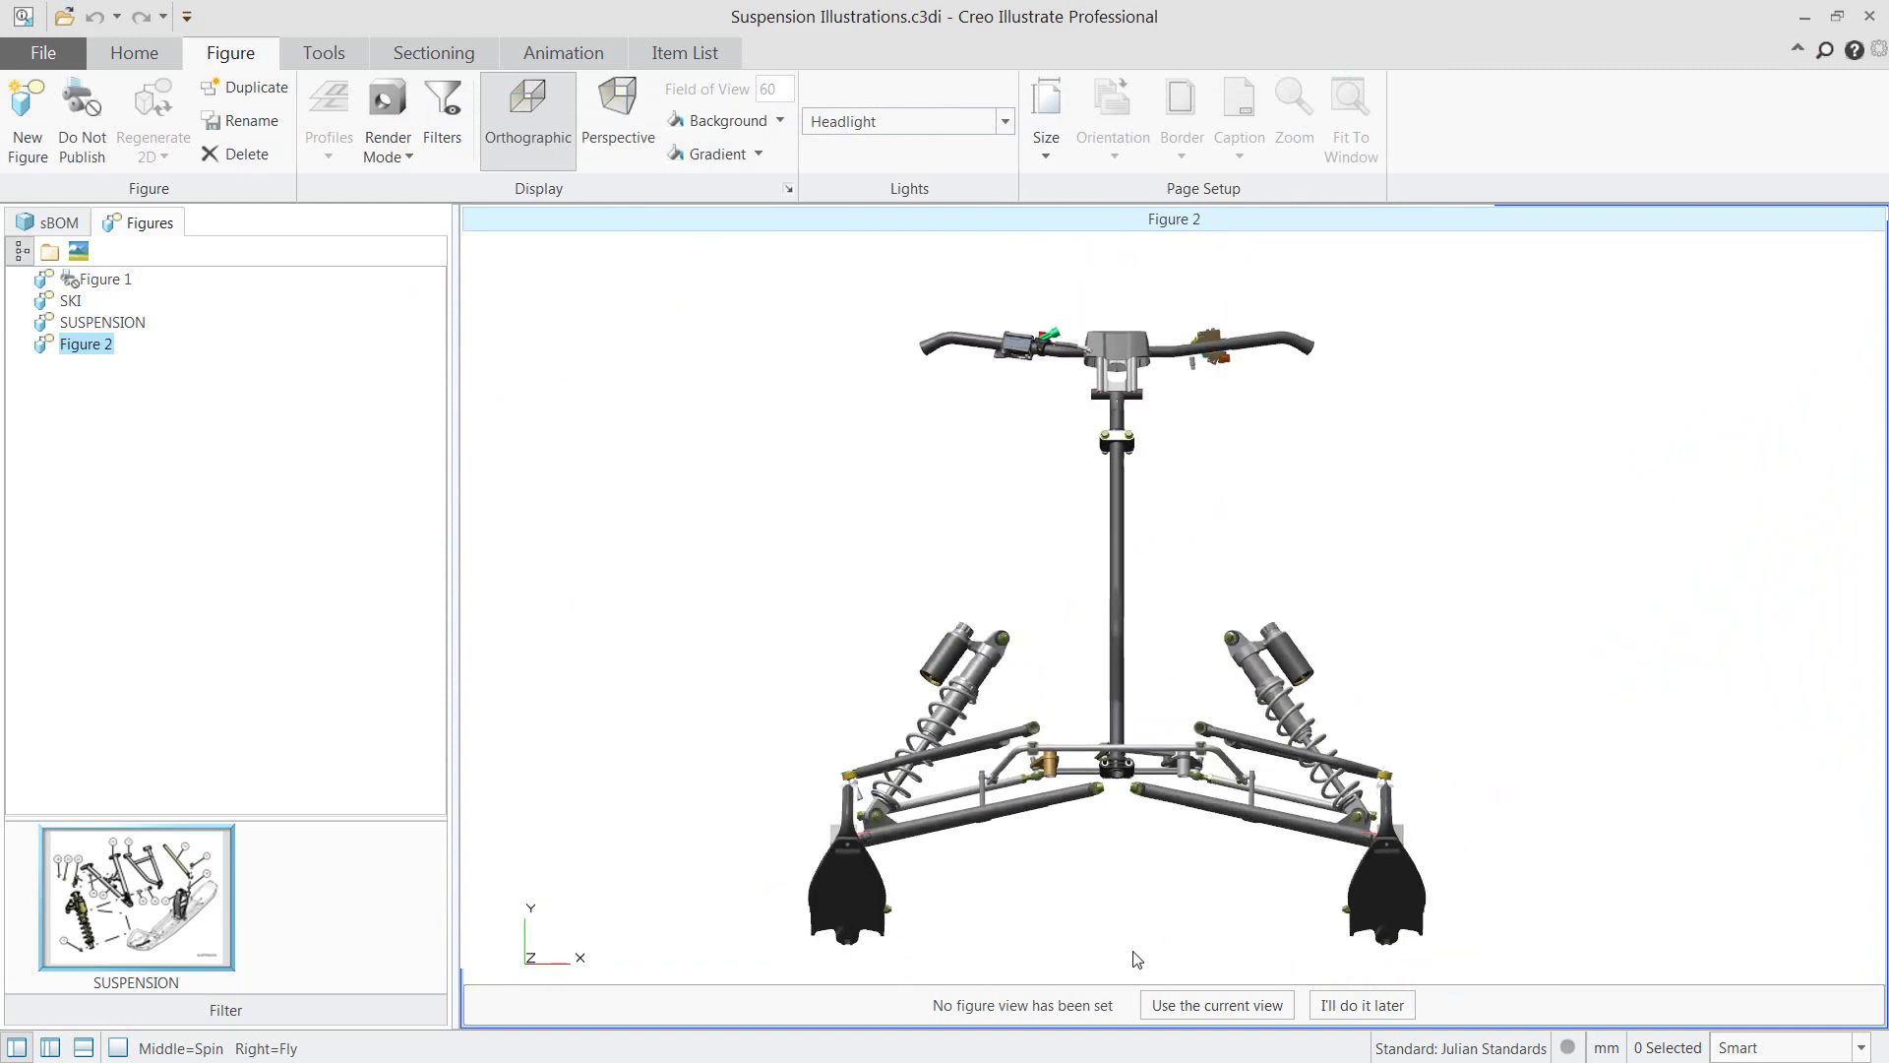
Hide the handlebar, steering column, lower arms, the ski and suspension on the other side, and the remaining shock body.
left_click_drag(1174, 959, 746, 300)
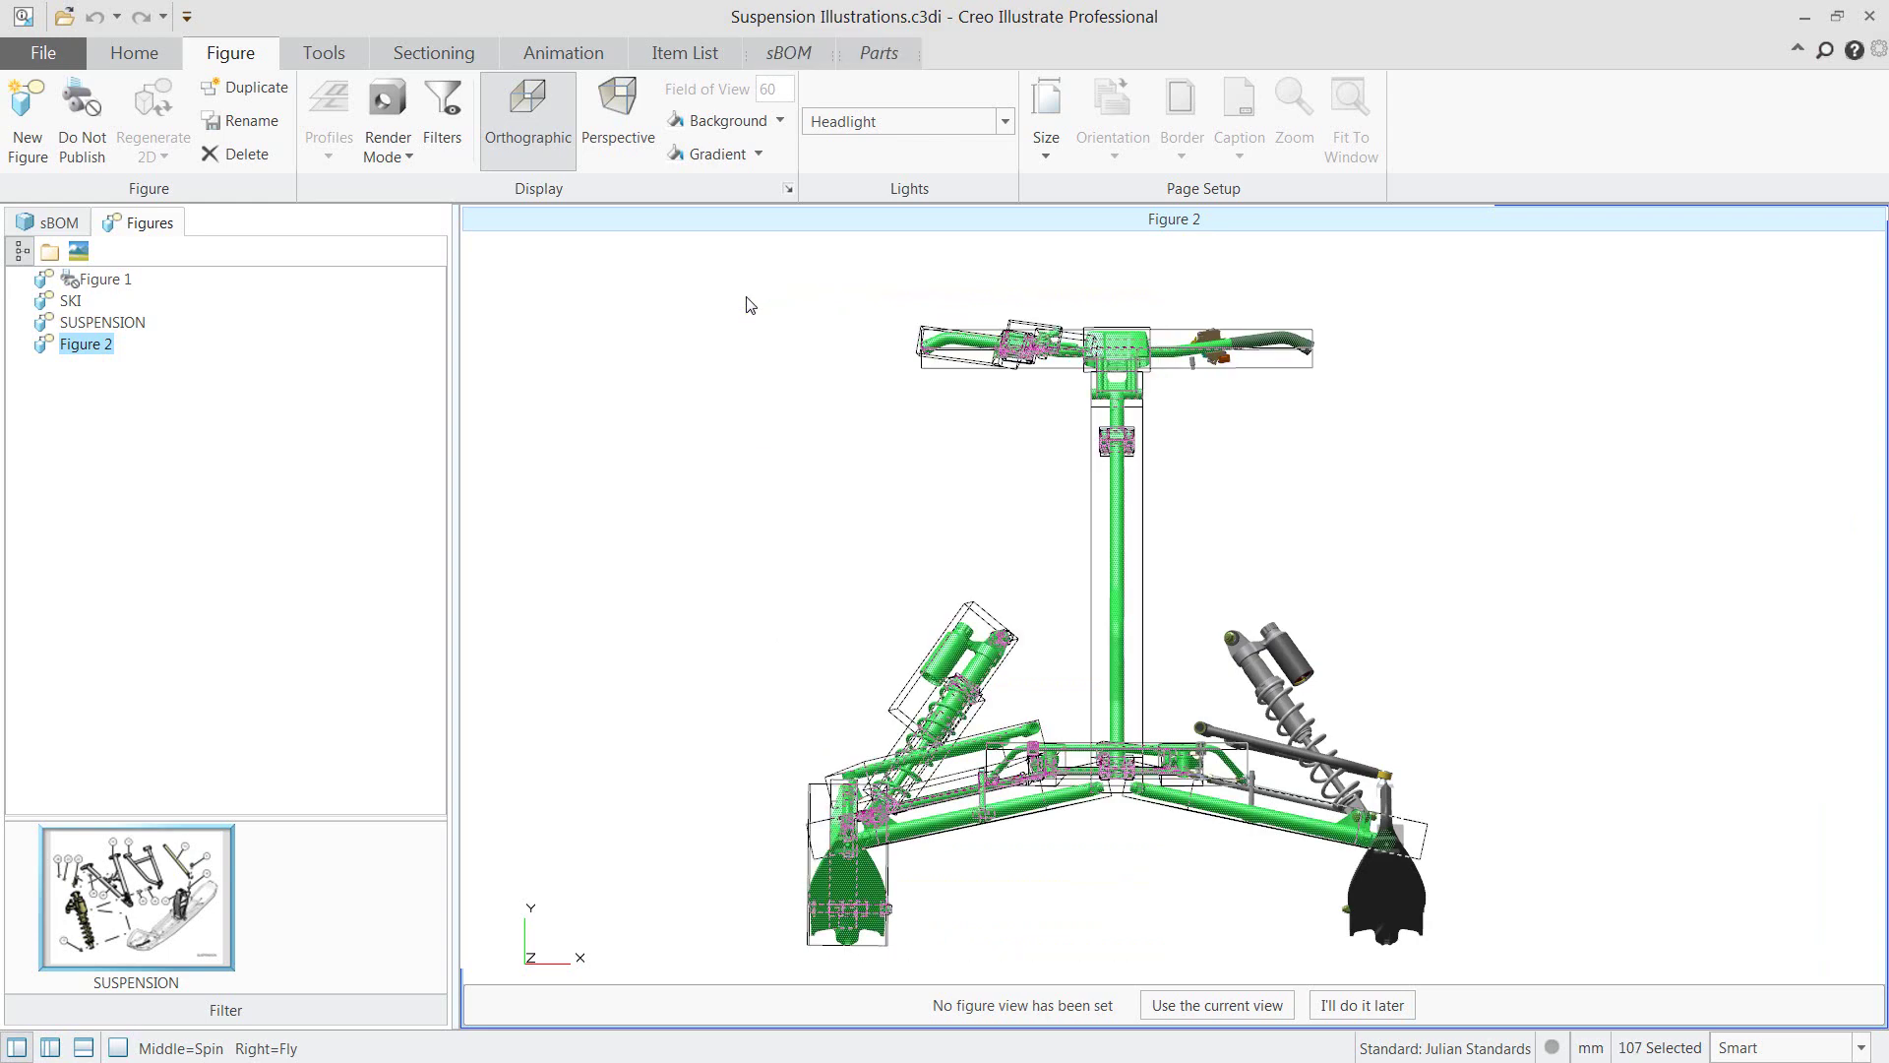
left_click_drag(1453, 498, 887, 272, "ctrl")
key("ctrl+h")
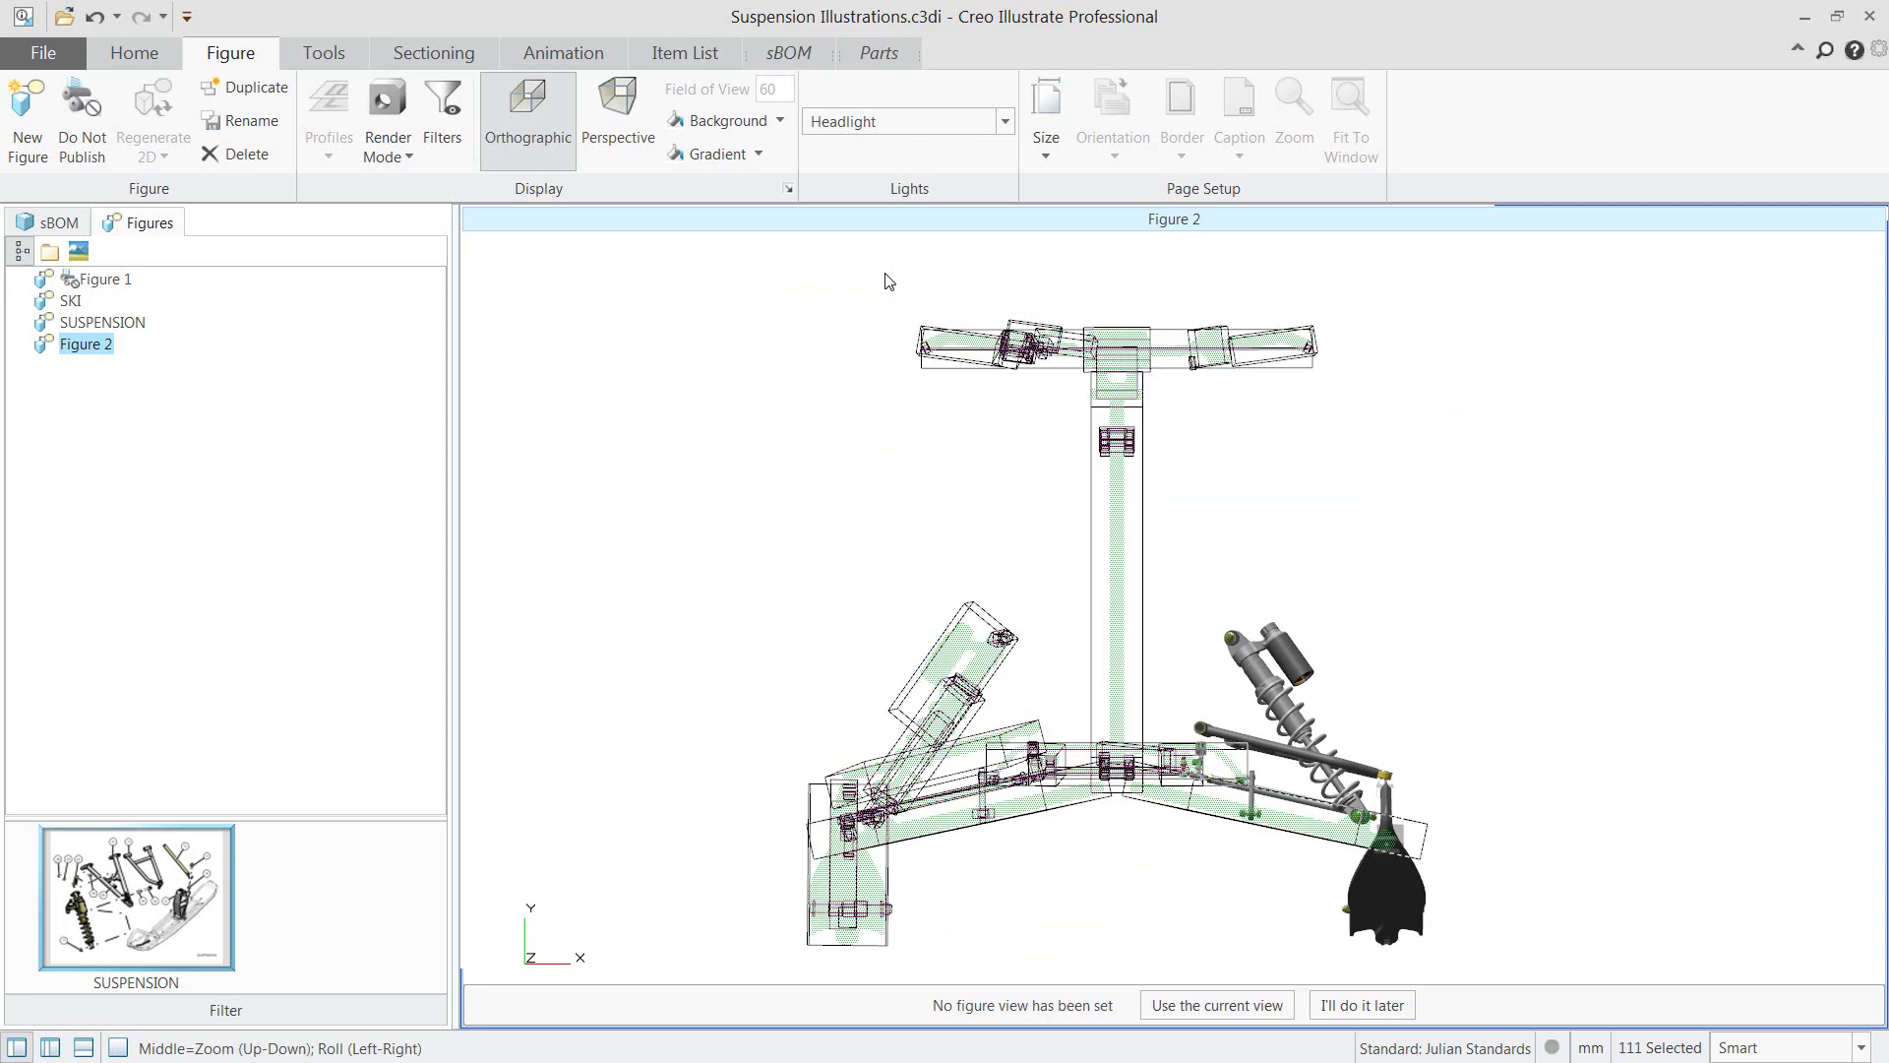
left_click_drag(1167, 540, 1361, 835)
Hide the coil spring, shock rod, upper control arm and tie rod attached to the remaining spindle.
middle_click_drag(1361, 747, 1341, 571)
left_click(1341, 572)
scroll(1265, 540, "up", 5)
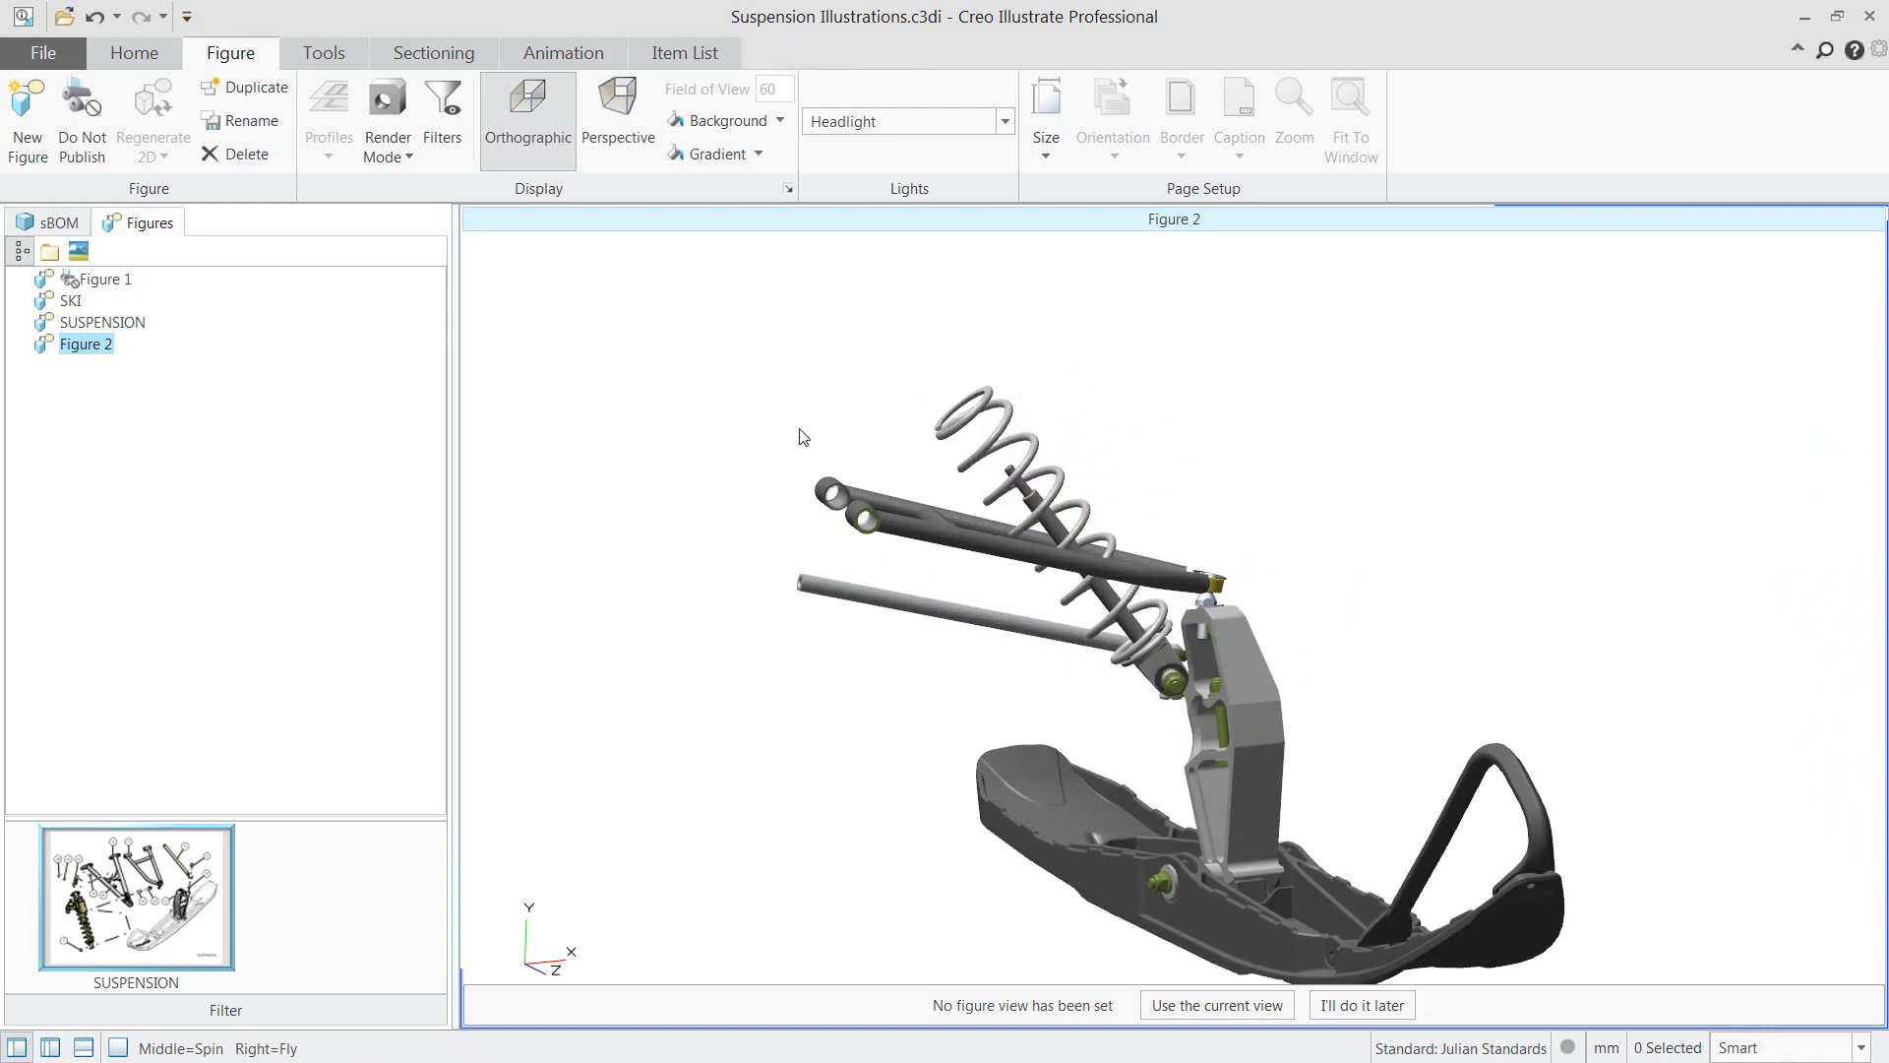
left_click_drag(832, 458, 1350, 775)
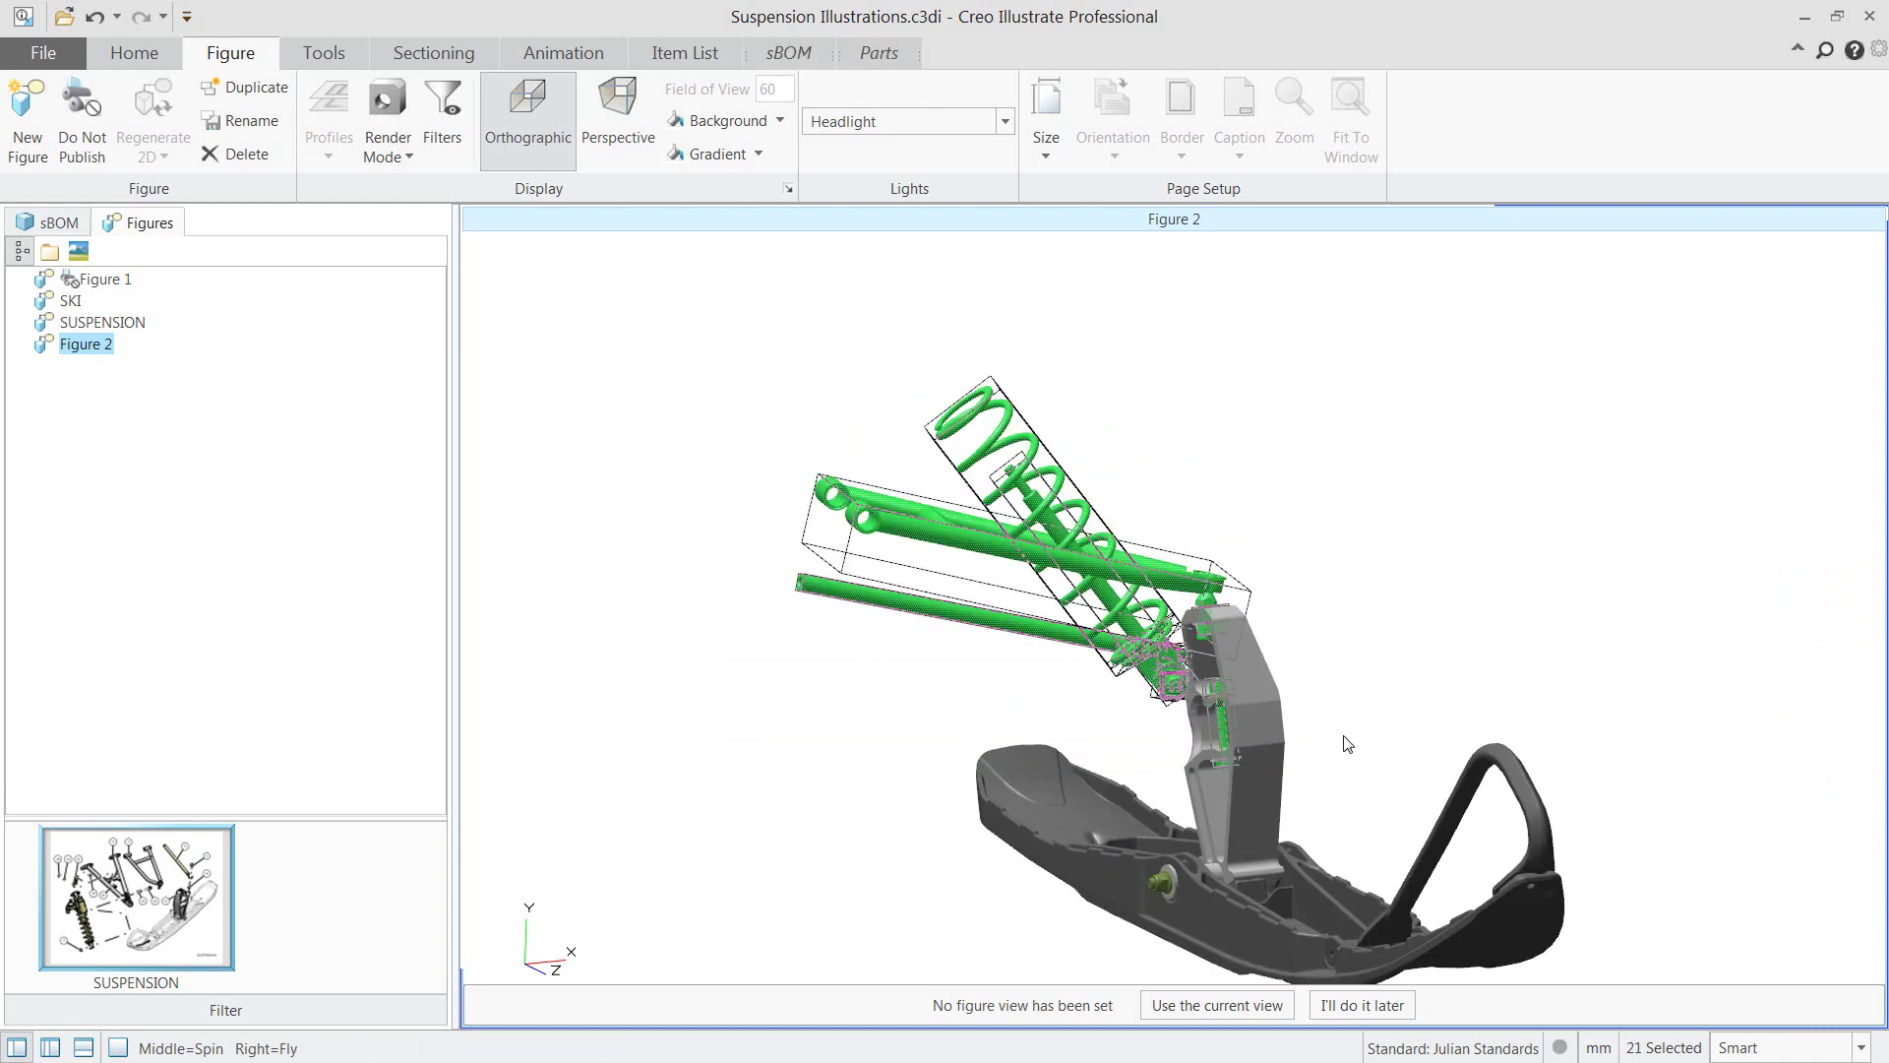
key("ctrl+h")
Apply the Phantom style to the bolt, washers and nut that run through the ski pivot.
middle_click_drag(1391, 646, 1307, 529)
scroll(1118, 797, "up", 5)
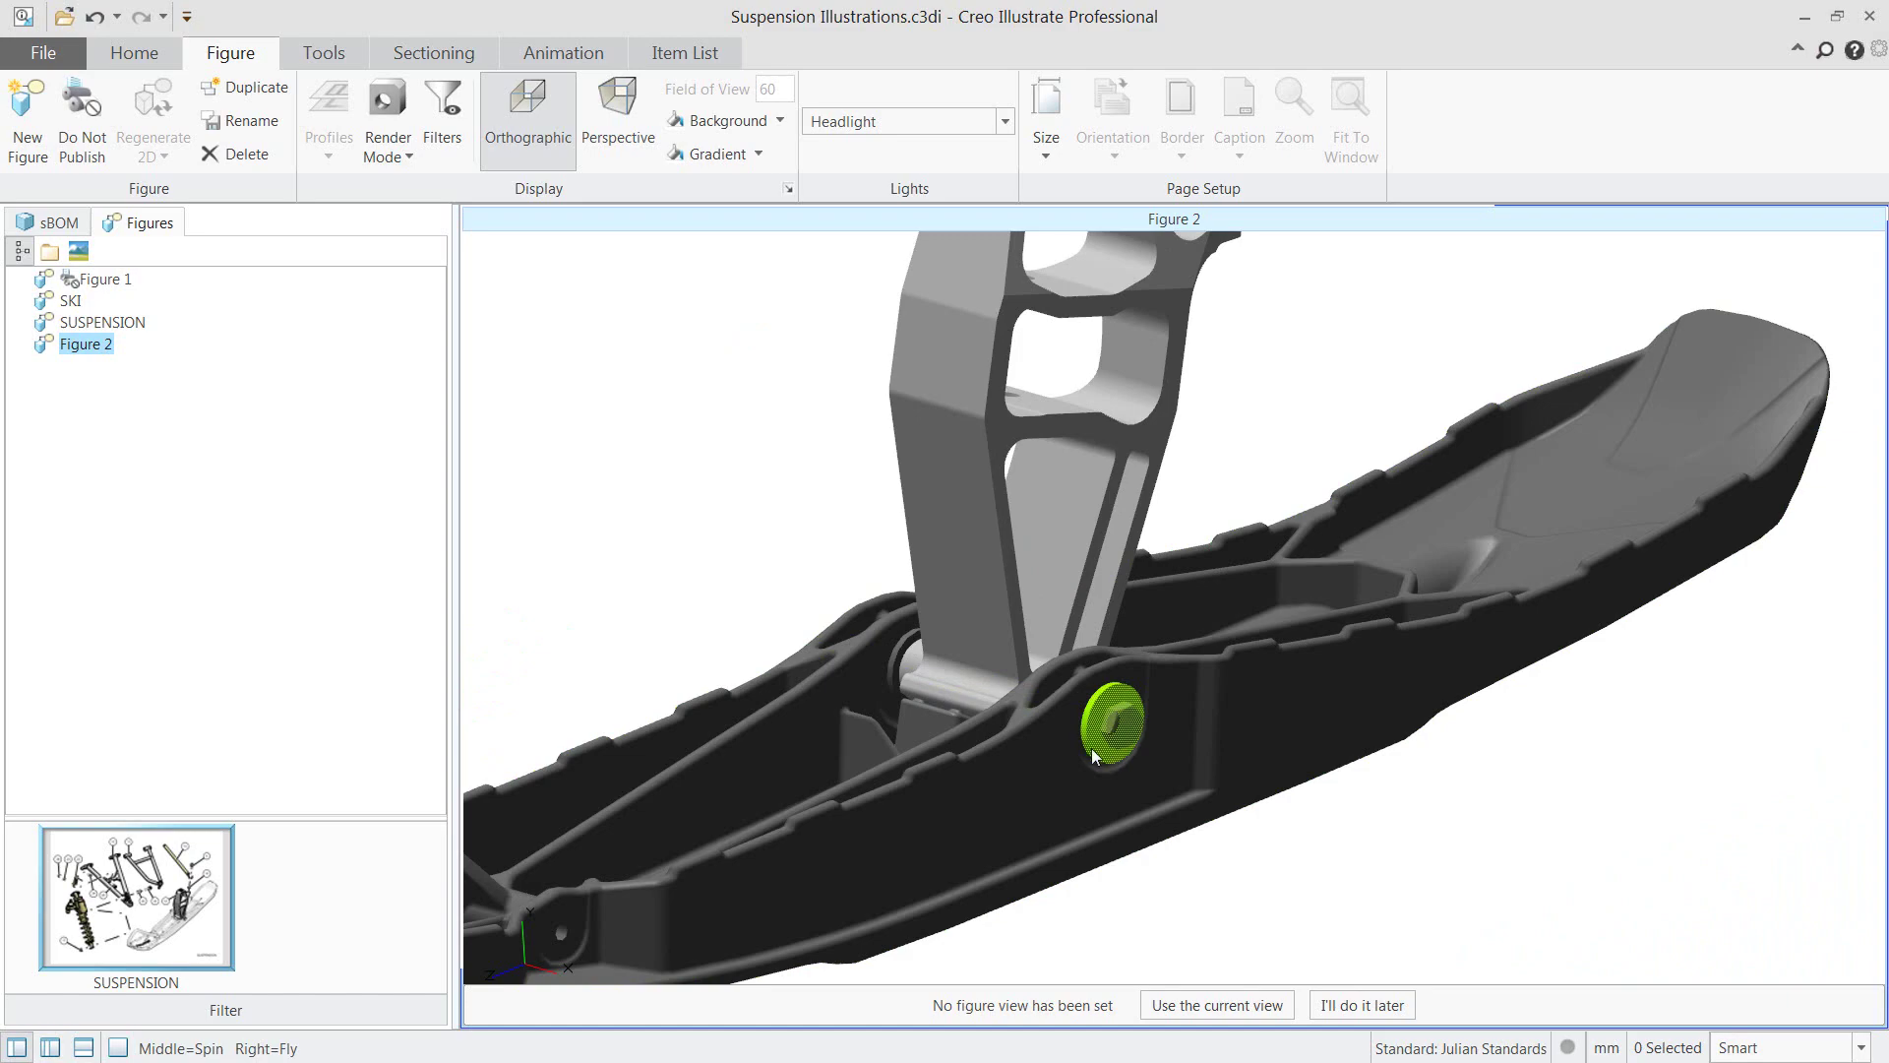
left_click(1122, 726)
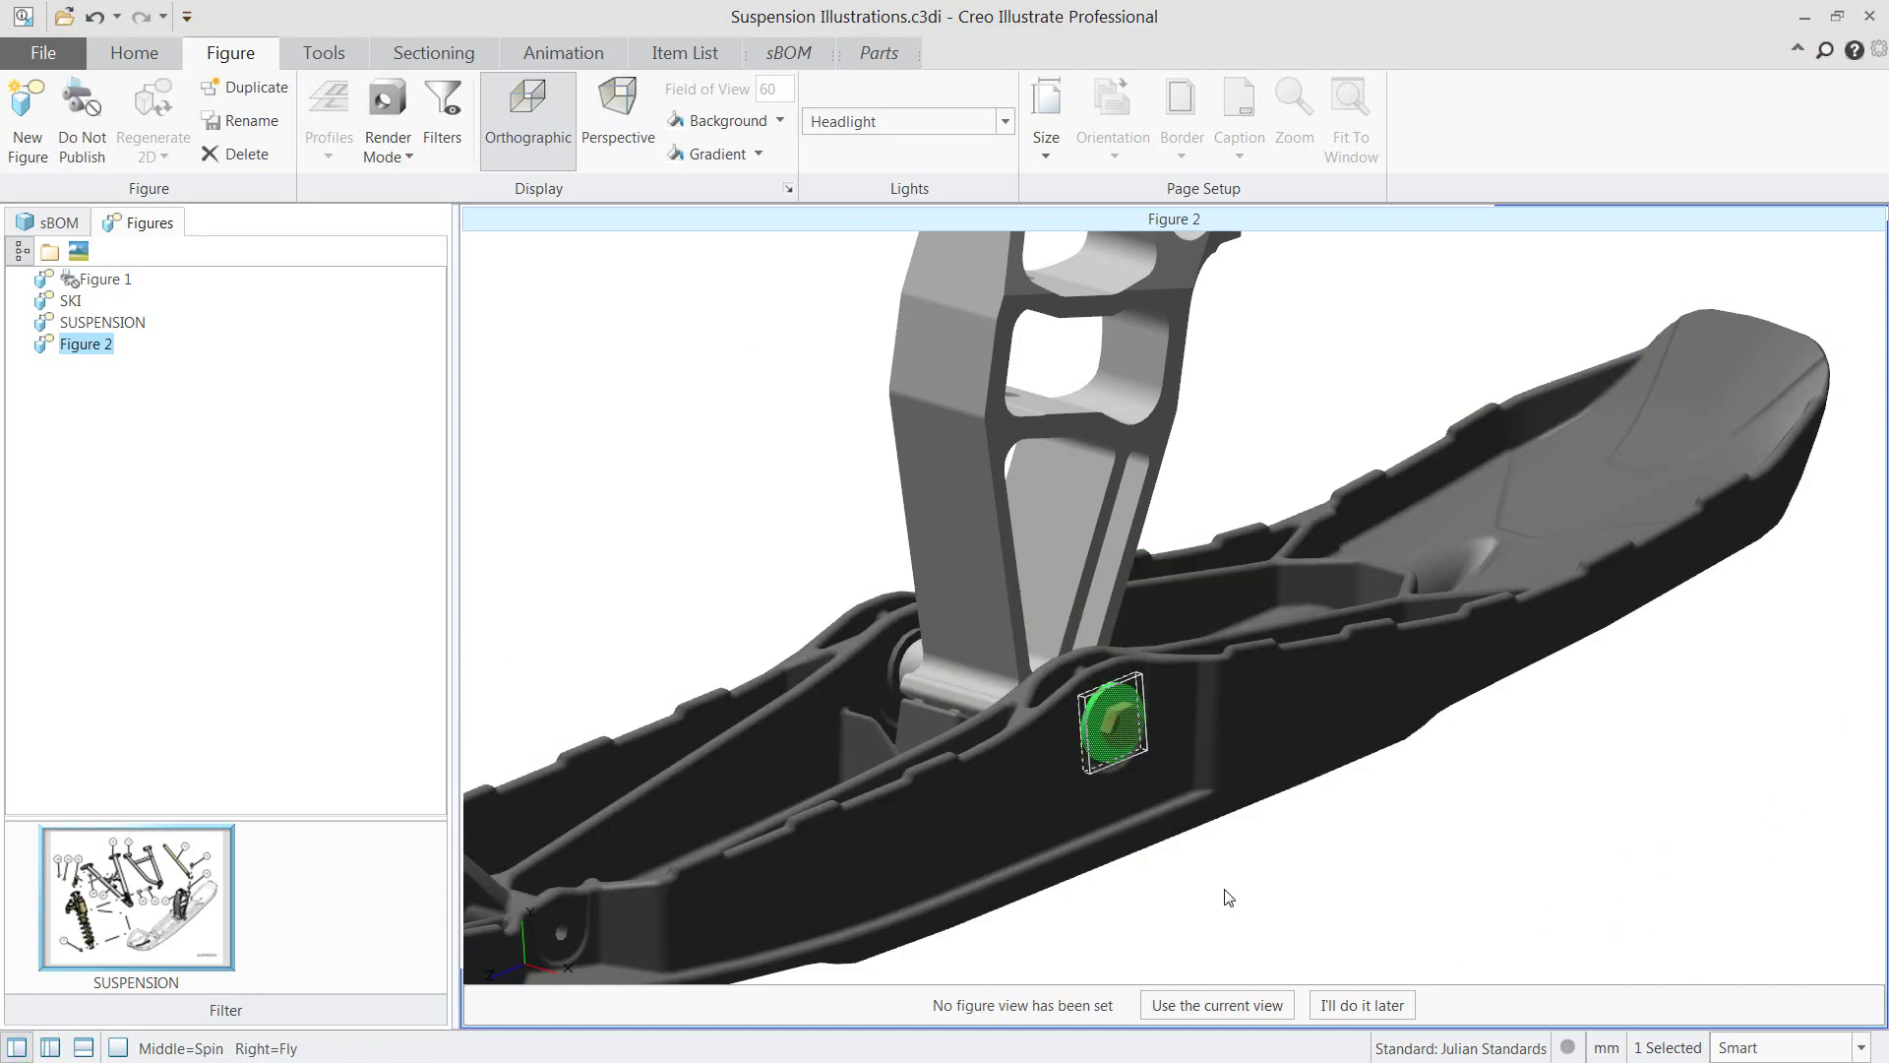
left_click_drag(935, 696, 933, 696, "ctrl")
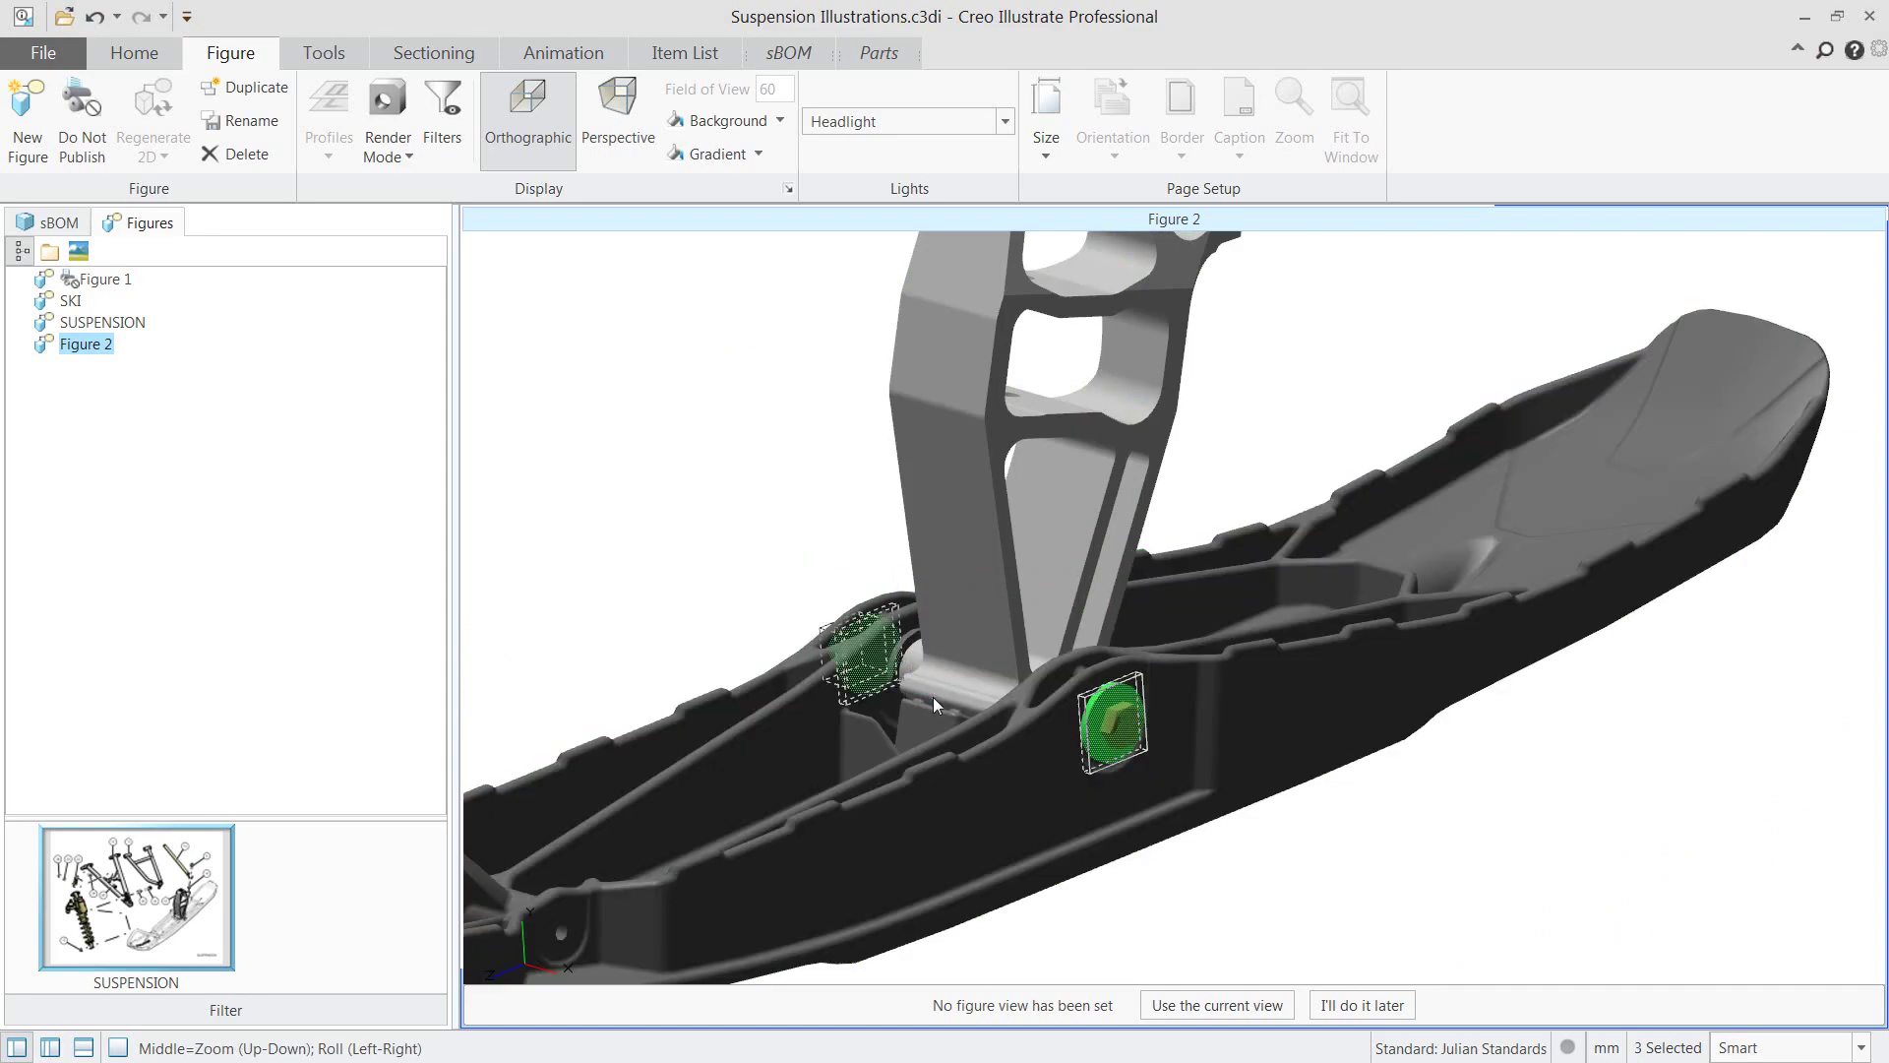
left_click(886, 50)
left_click(292, 106)
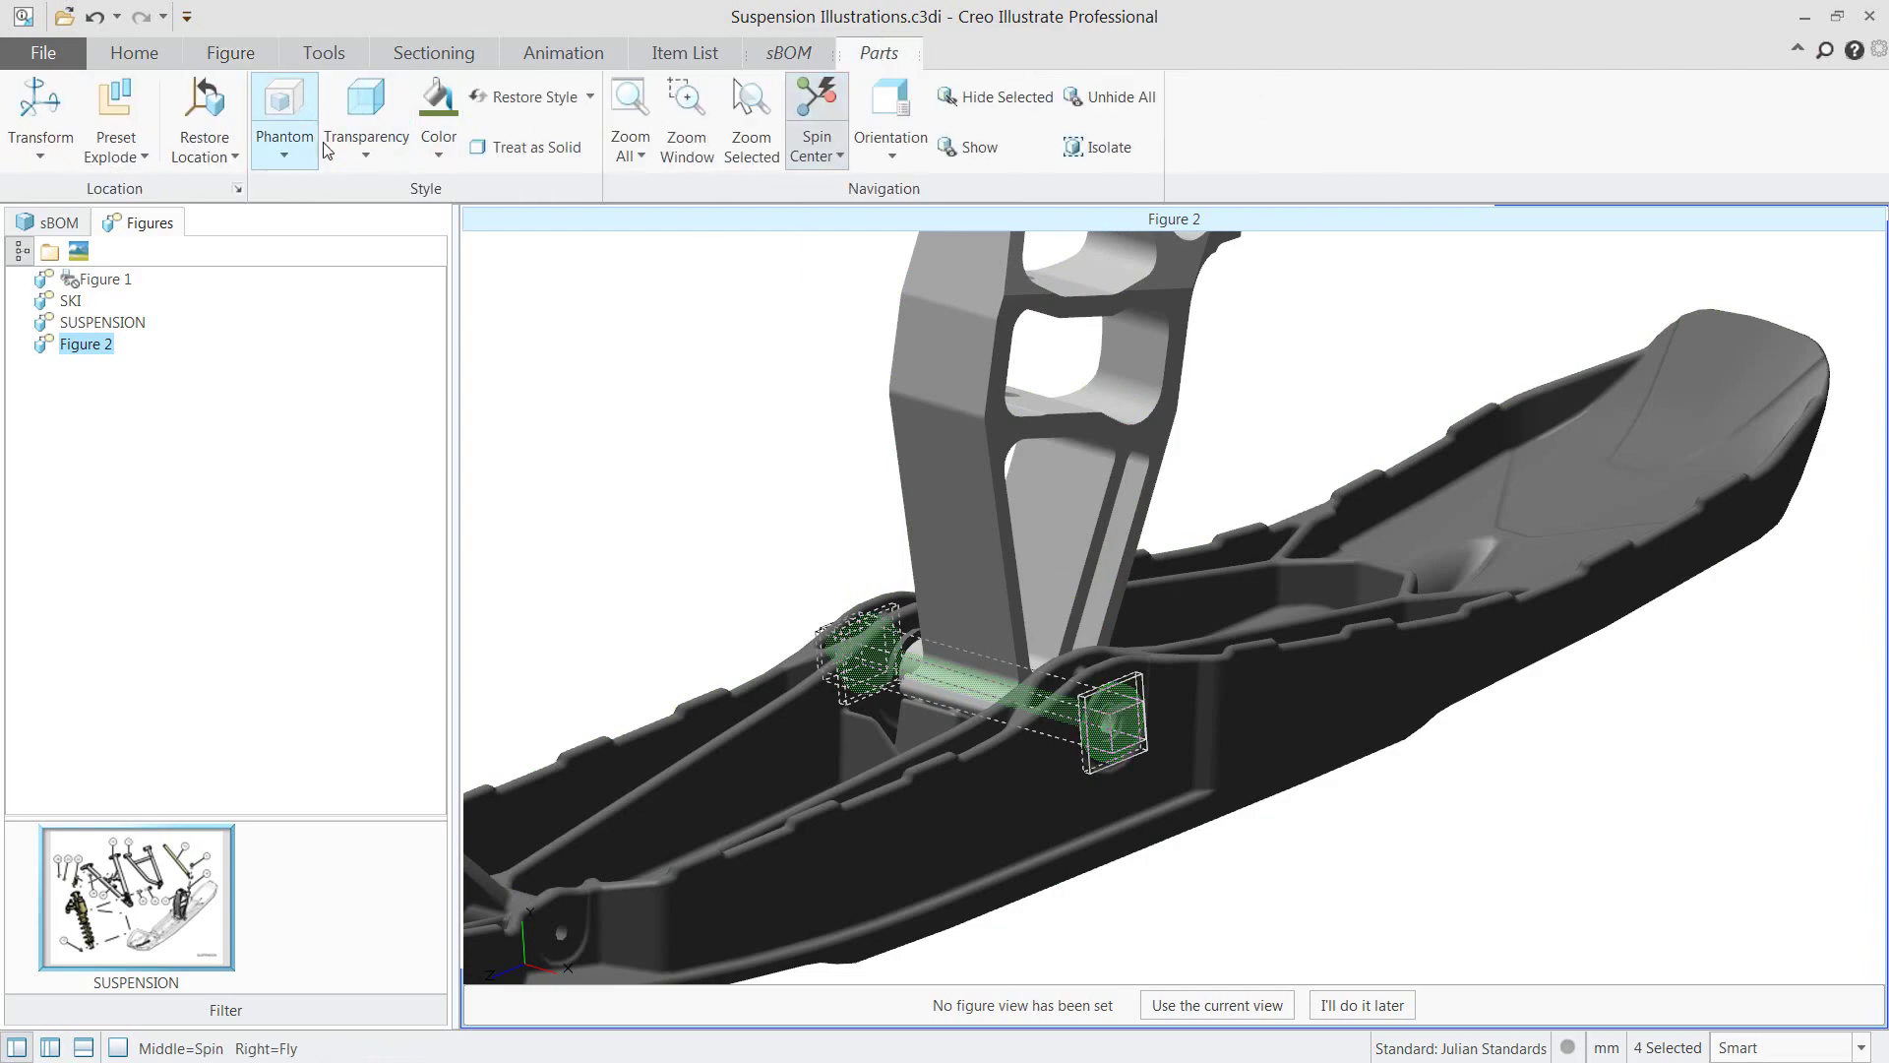
Apply the Phantom style to the ski, leaving the spindle and rubber block solid.
left_click(1173, 920)
left_click(1256, 753)
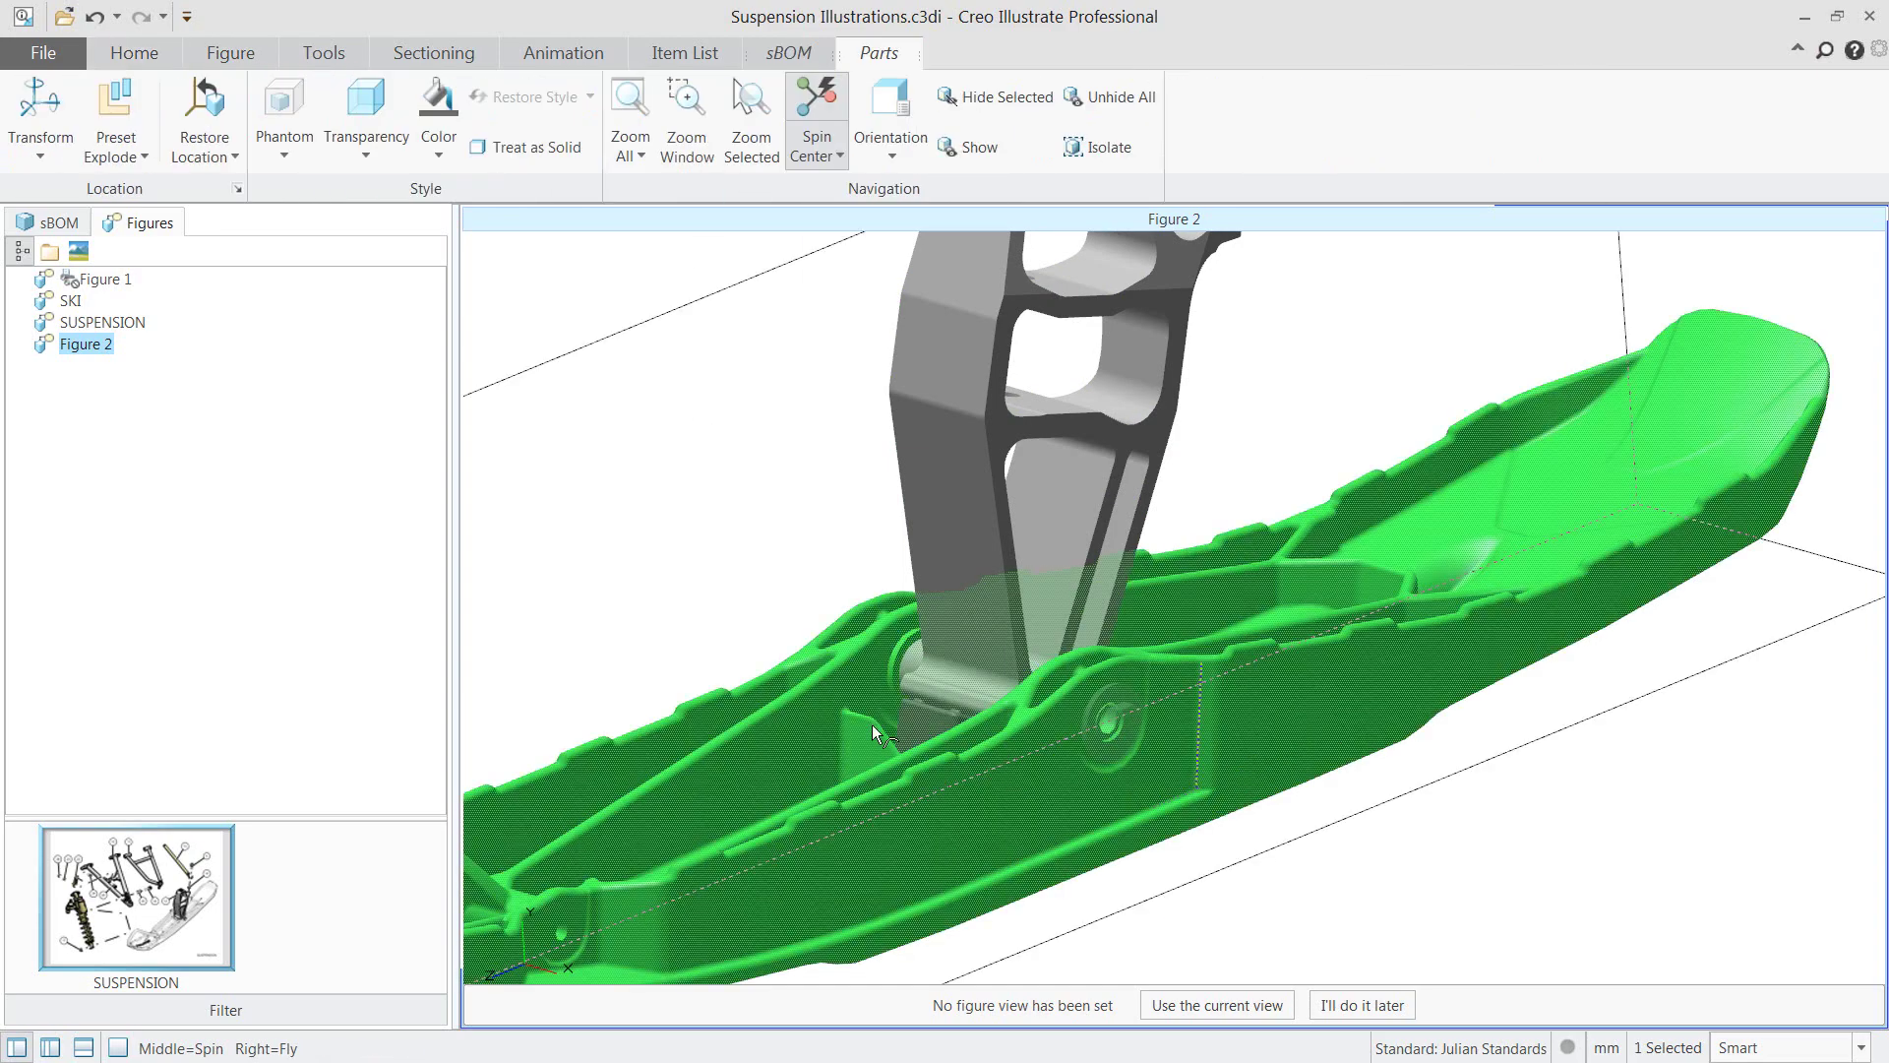
left_click(284, 108)
left_click(666, 417)
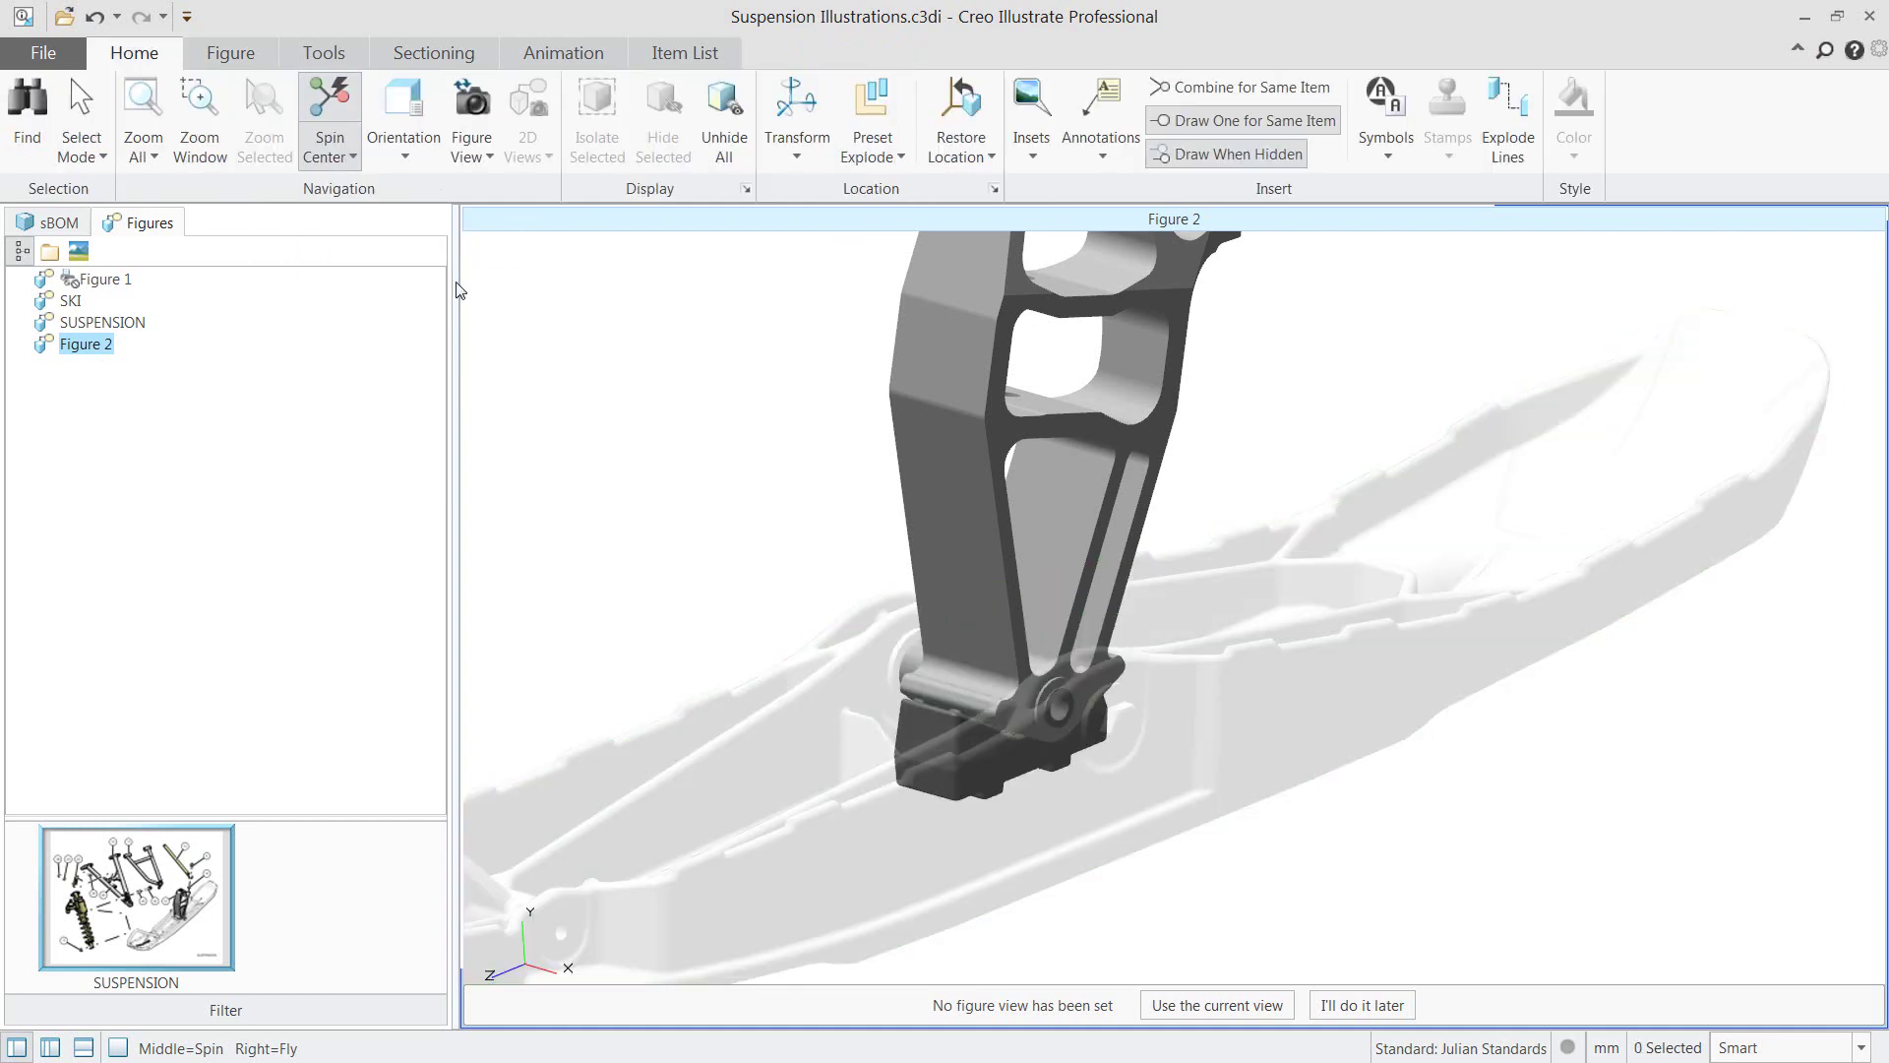
Set the figure's render mode to Shaded with Edges.
left_click(230, 52)
left_click(388, 137)
left_click(444, 212)
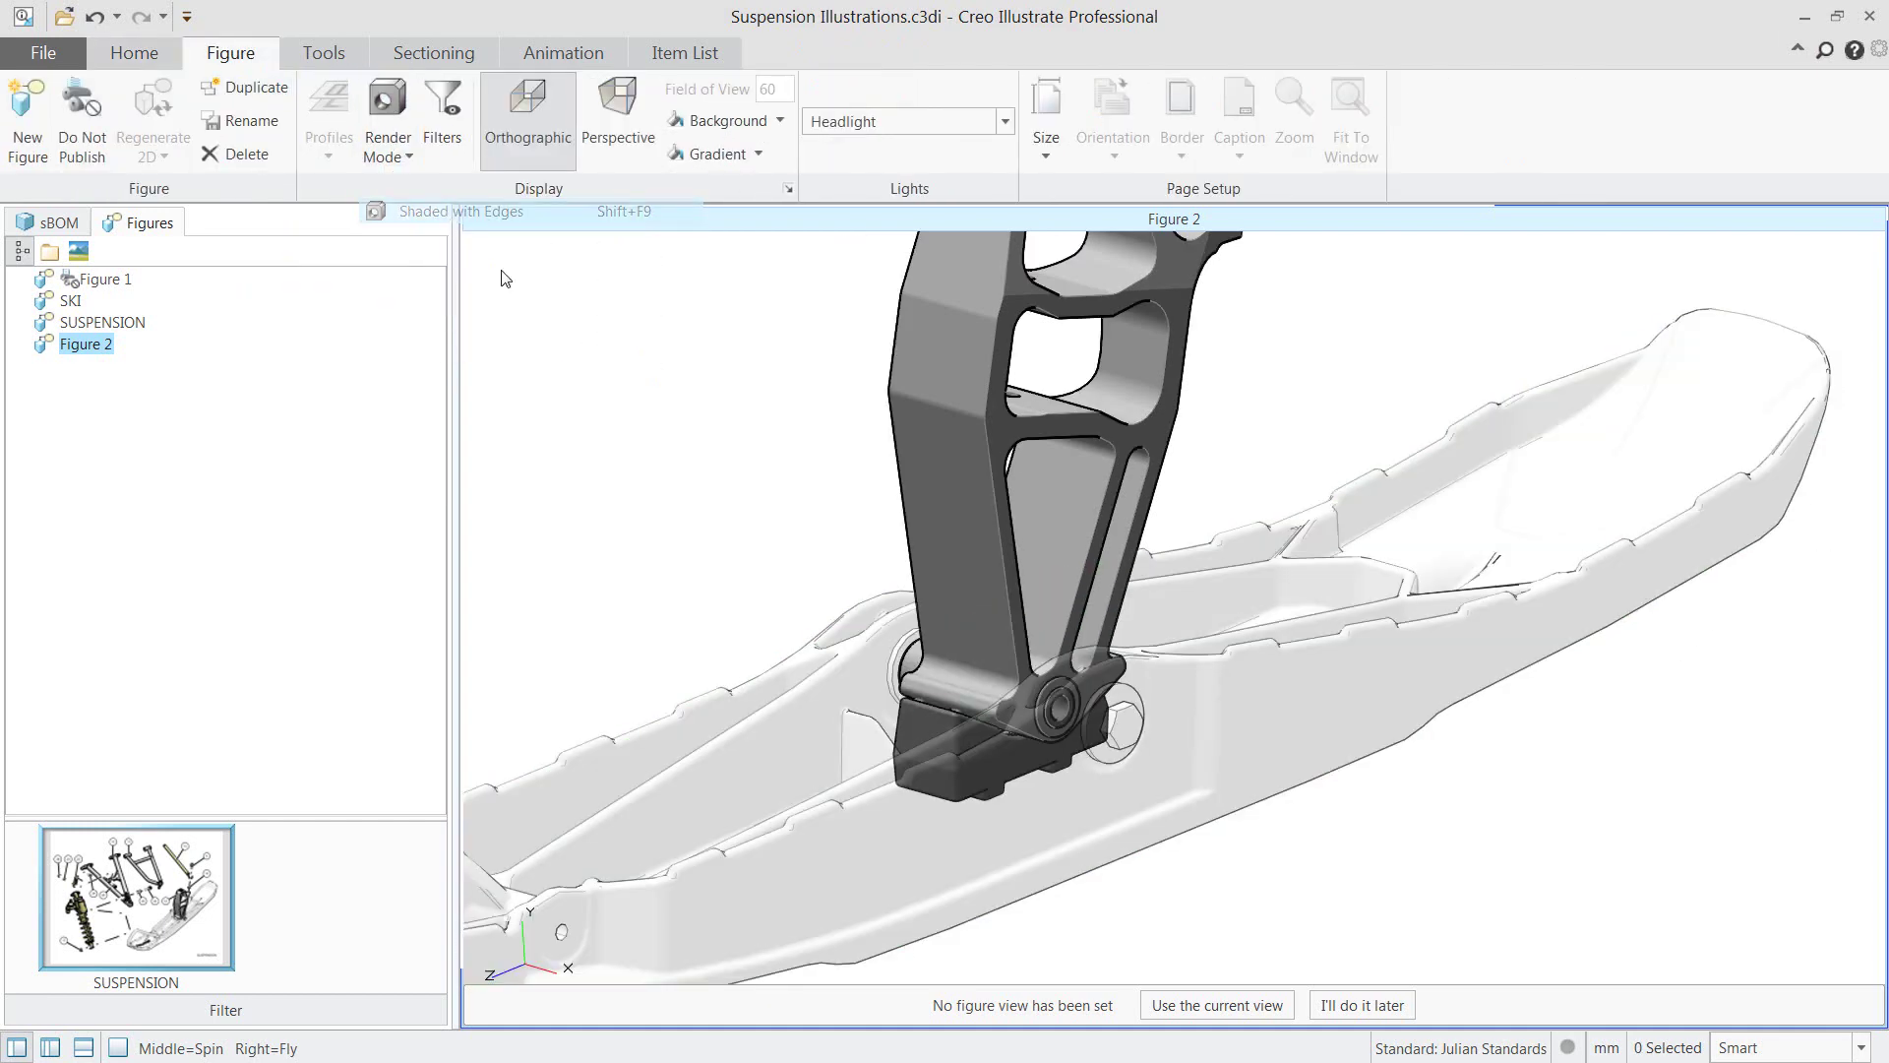
Select the spindle together with its bushings and move them straight up, clear of the ski.
scroll(768, 438, "down", 3)
middle_click_drag(767, 430, 860, 570)
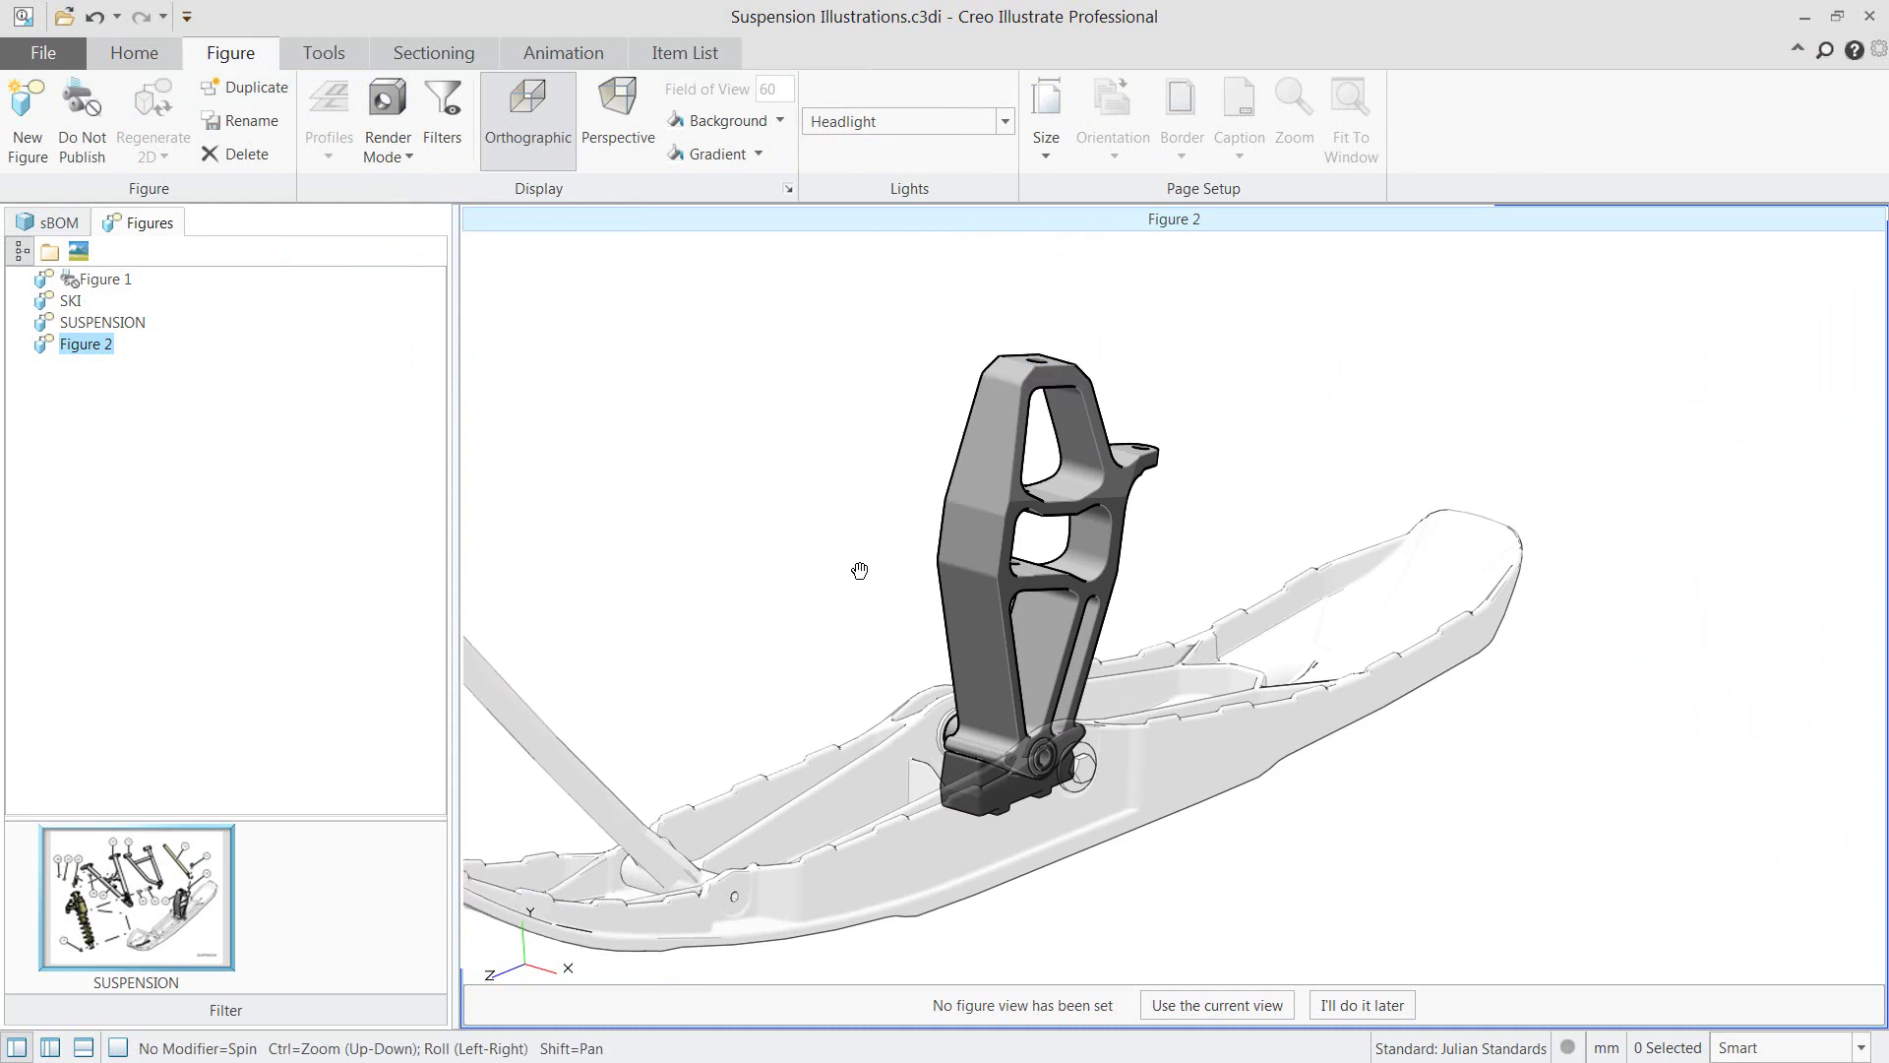
left_click_drag(1104, 570, 1165, 787)
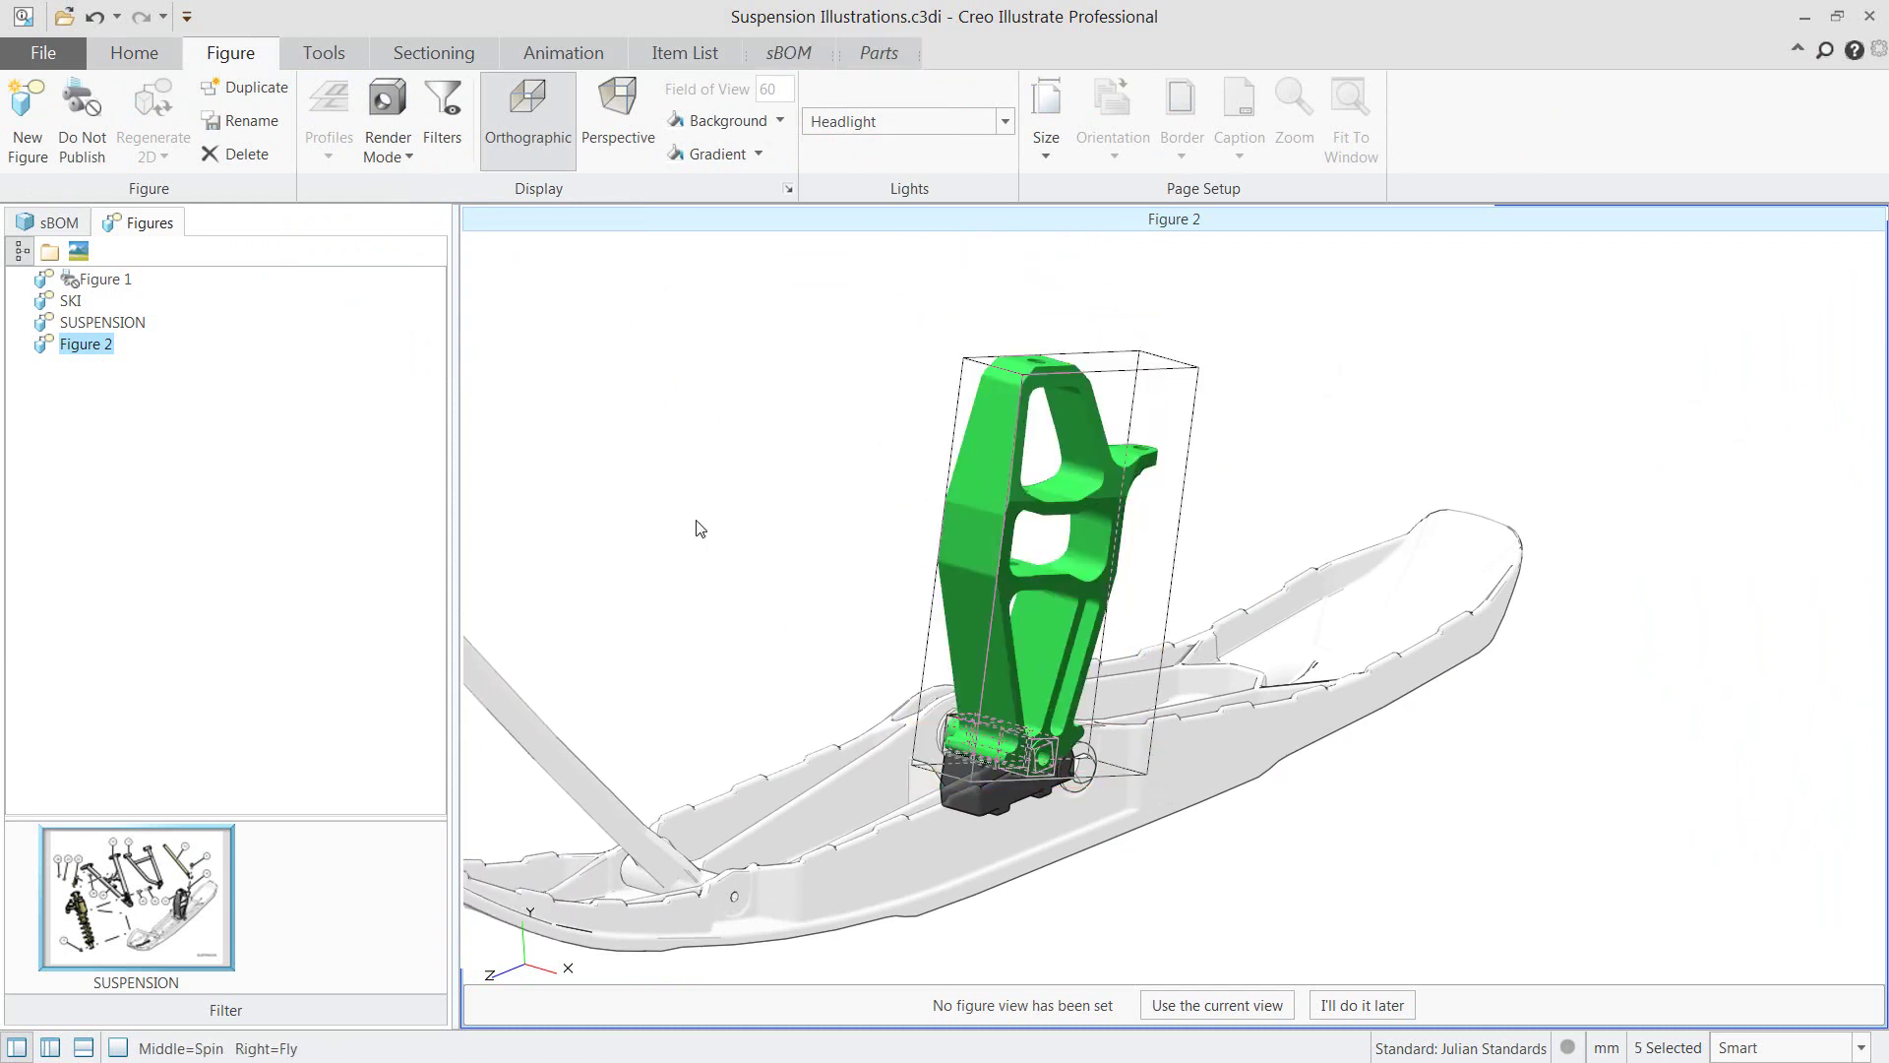
mouse_move(1049, 491)
left_click_drag(1040, 503, 1040, 292)
Pull the flanged bushings out of opposite sides of the spindle bore and slide the long sleeve out along the same axis.
left_click(1027, 540)
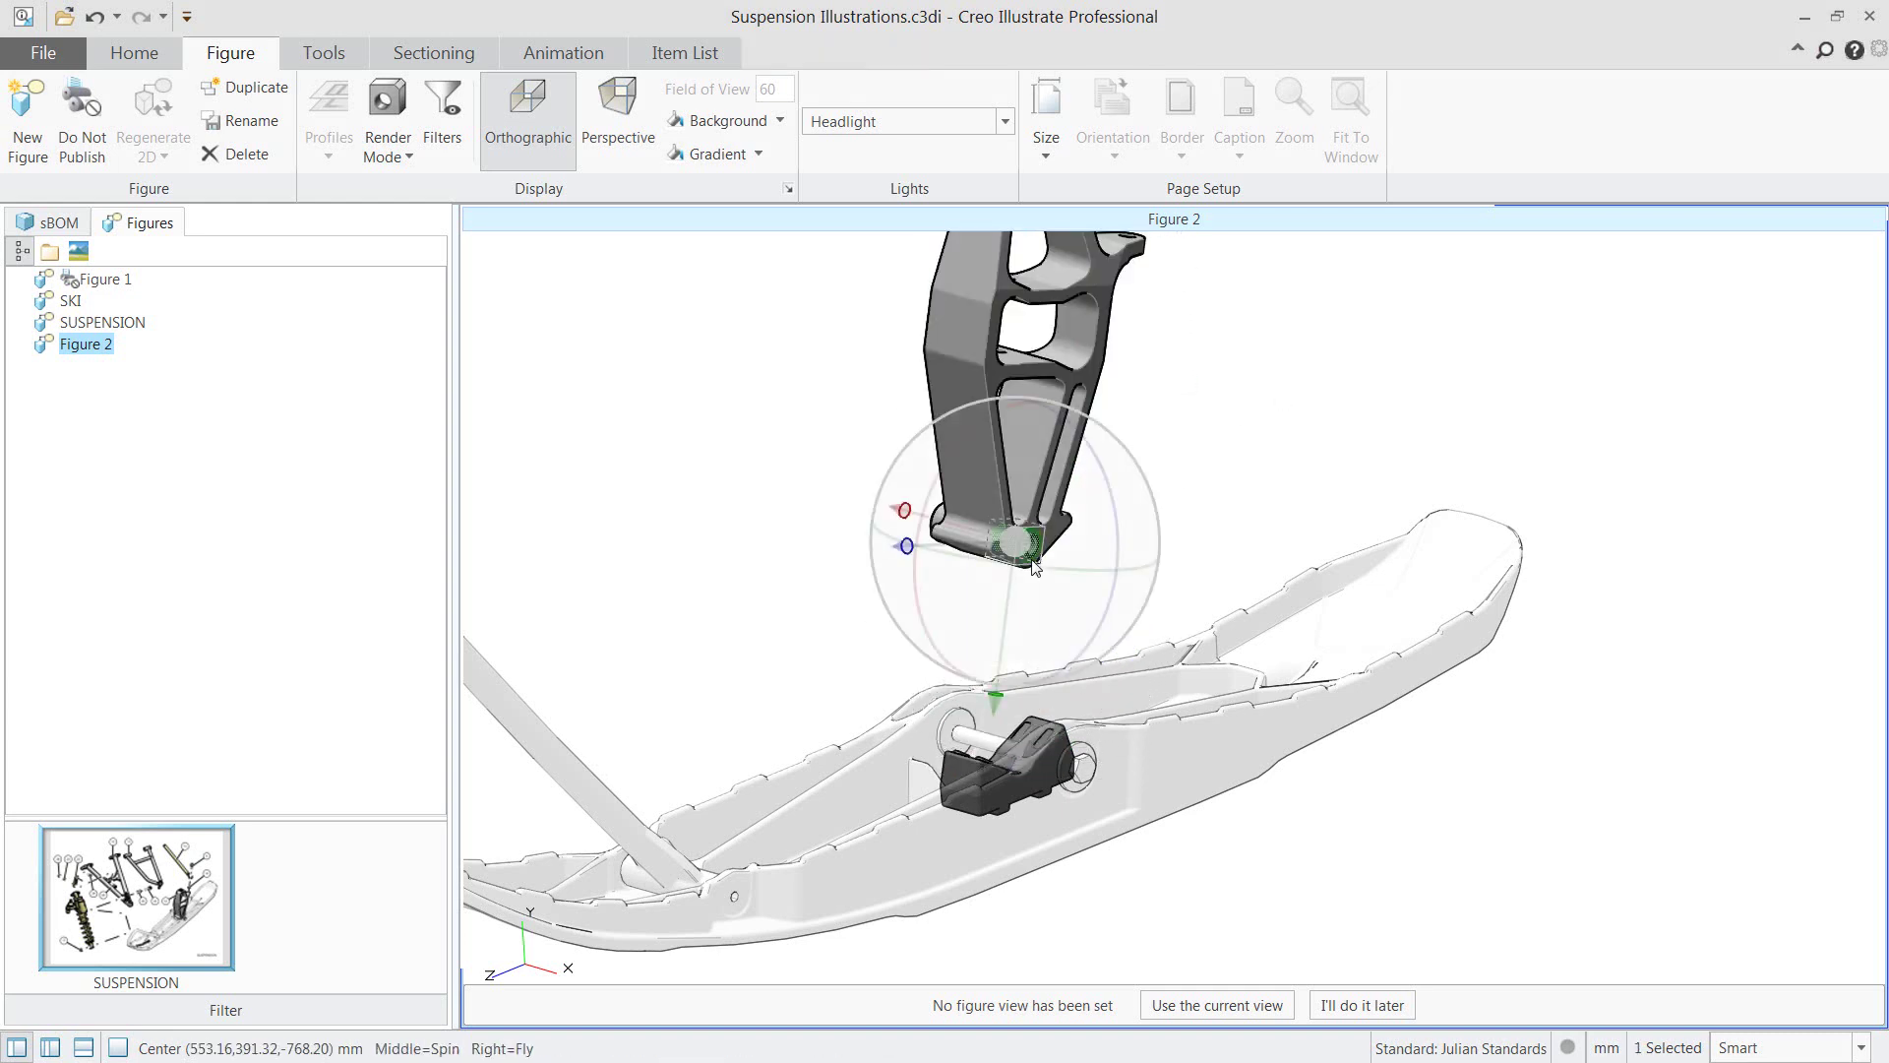
left_click_drag(984, 531, 1220, 602)
left_click(1028, 549, "ctrl")
left_click_drag(866, 445, 890, 503)
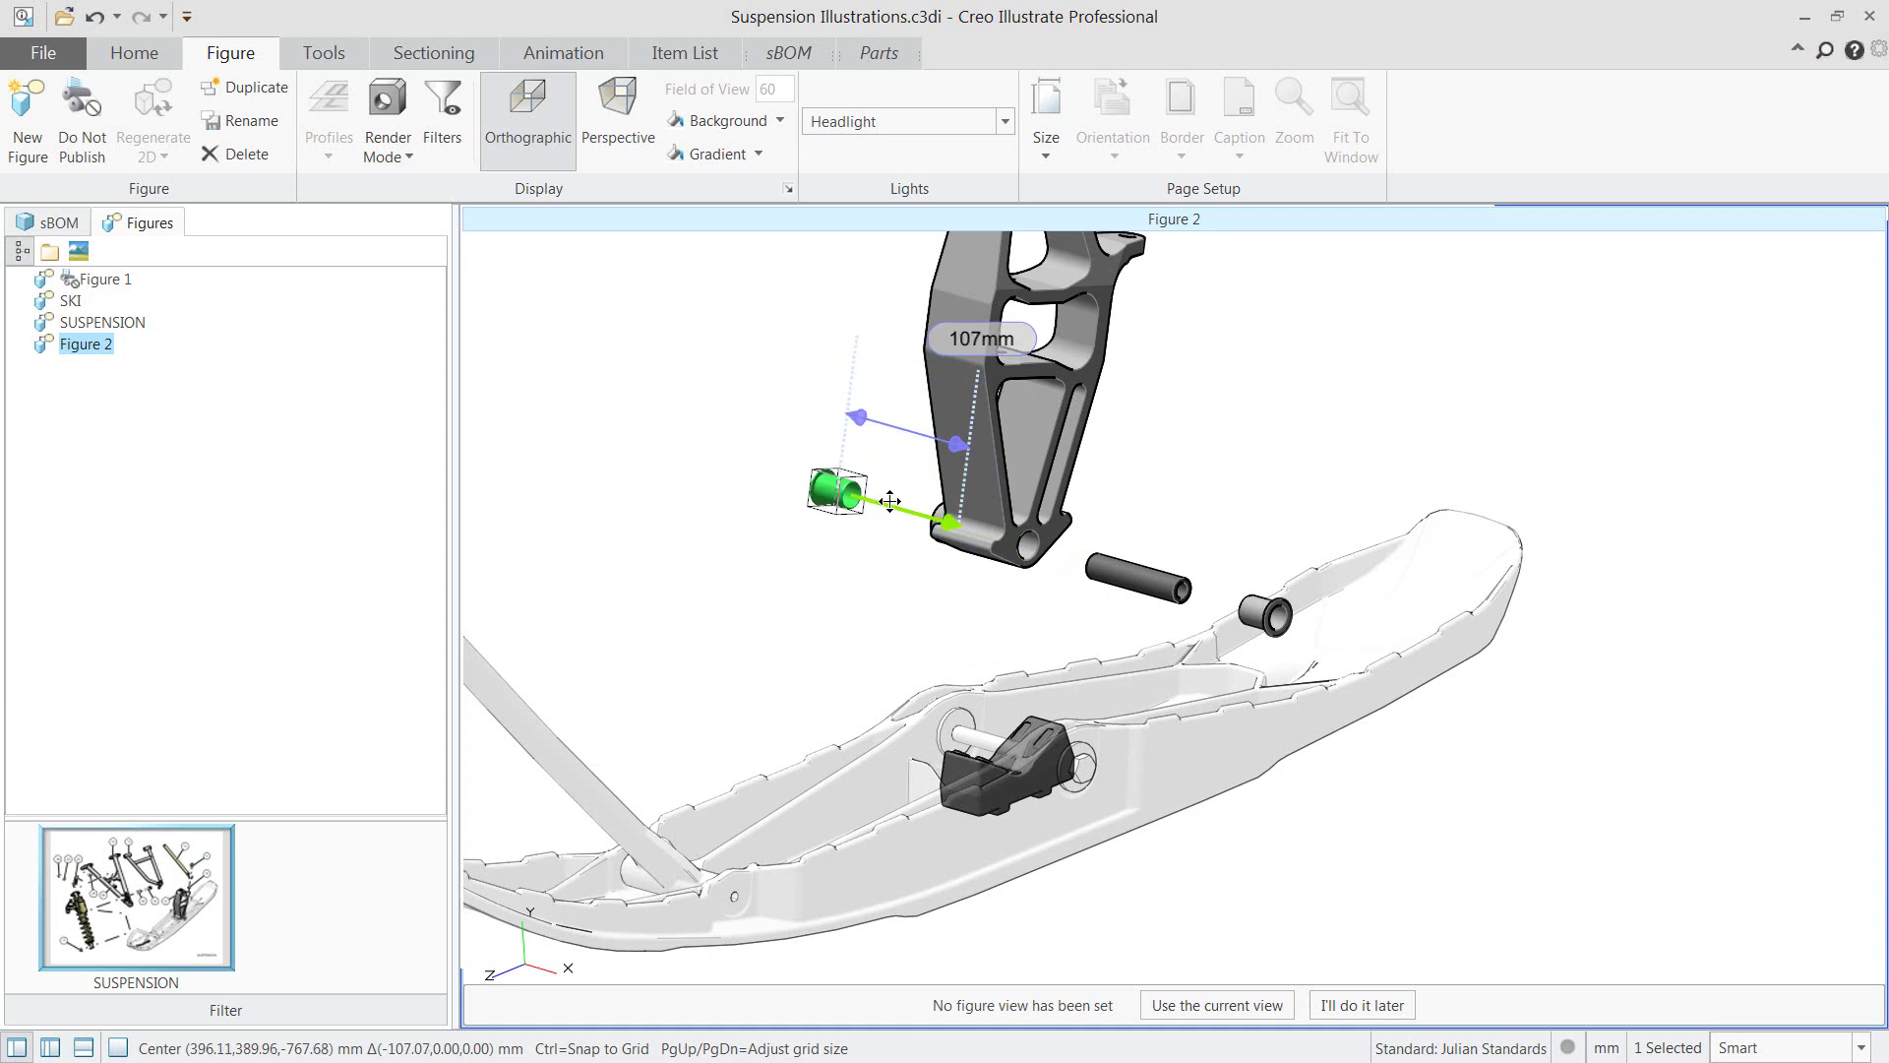
Add the stepped inner bushing to the selected flanged bushing and slide both farther out of the spindle along the bore axis.
left_click(943, 515, "ctrl")
left_click(943, 516, "ctrl")
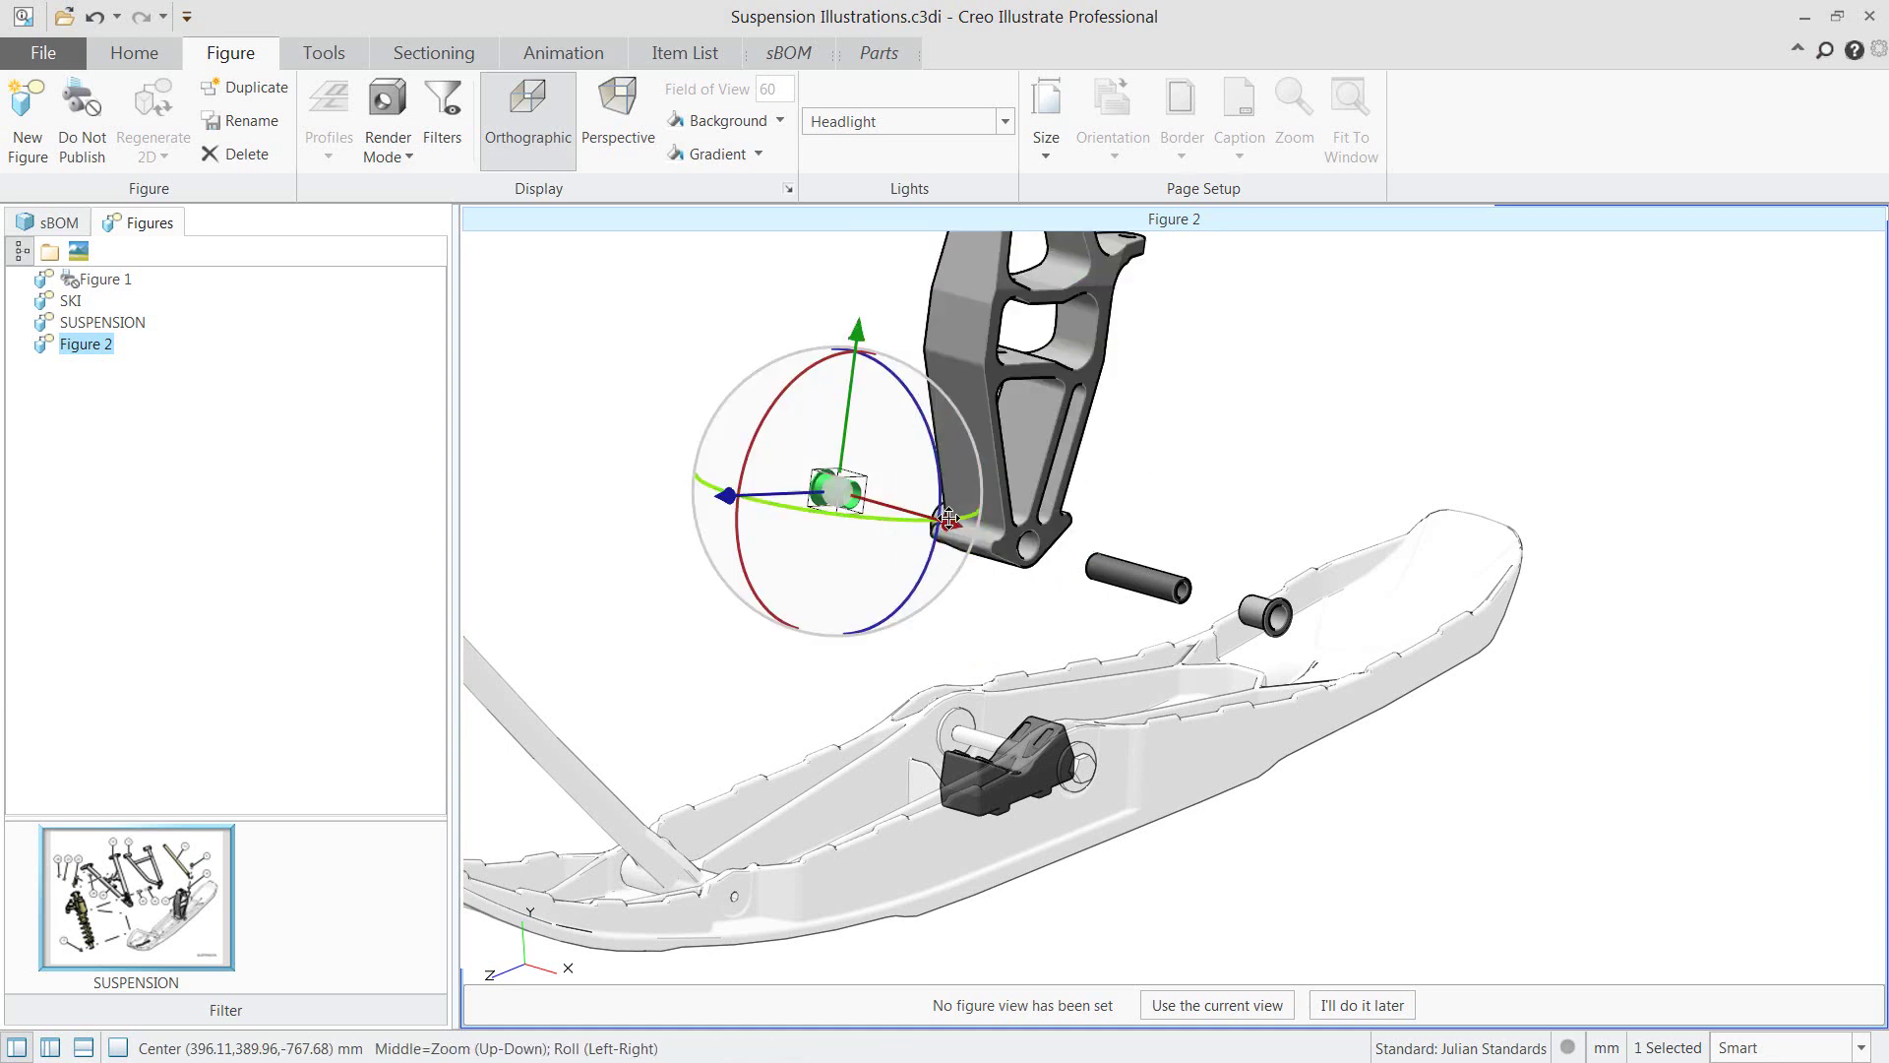
scroll(940, 514, "up", 5)
scroll(943, 521, "down", 5)
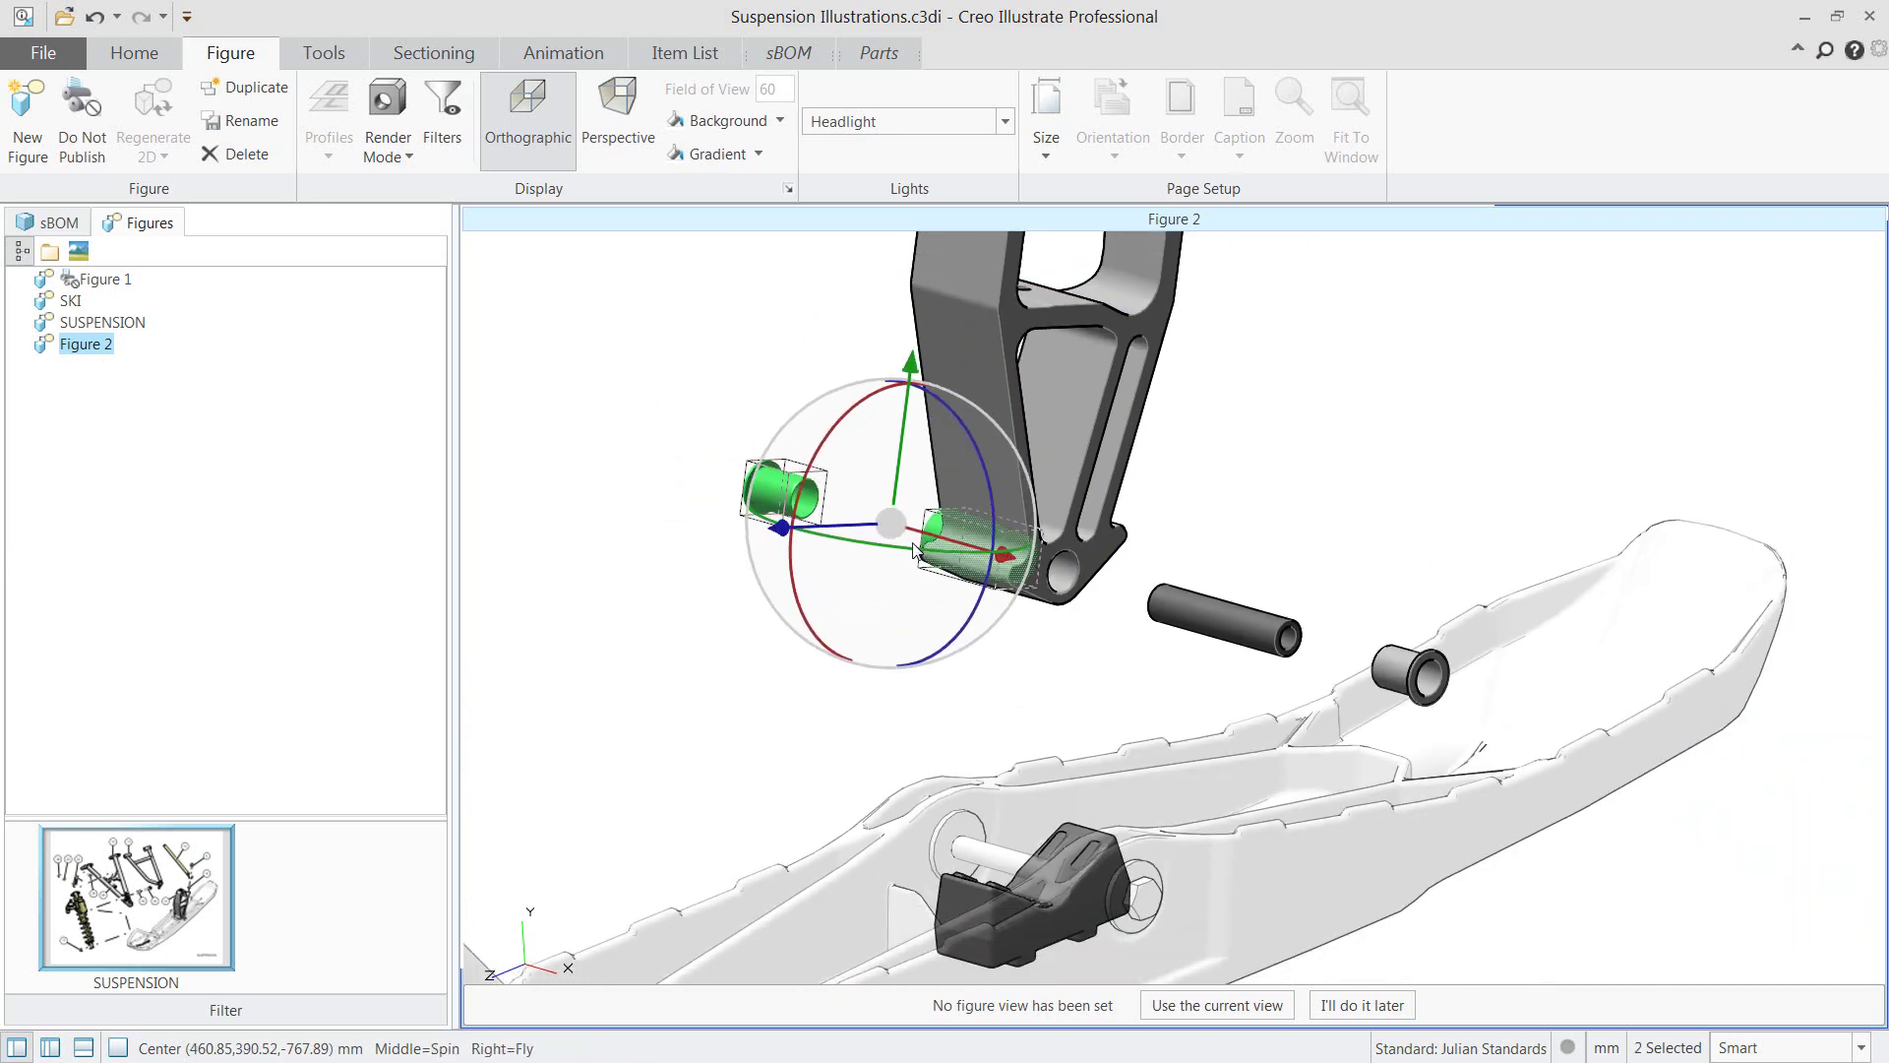
left_click_drag(920, 537, 771, 495)
left_click(1165, 532)
Select both flanged bushings and add explode lines to them.
left_click(1265, 645)
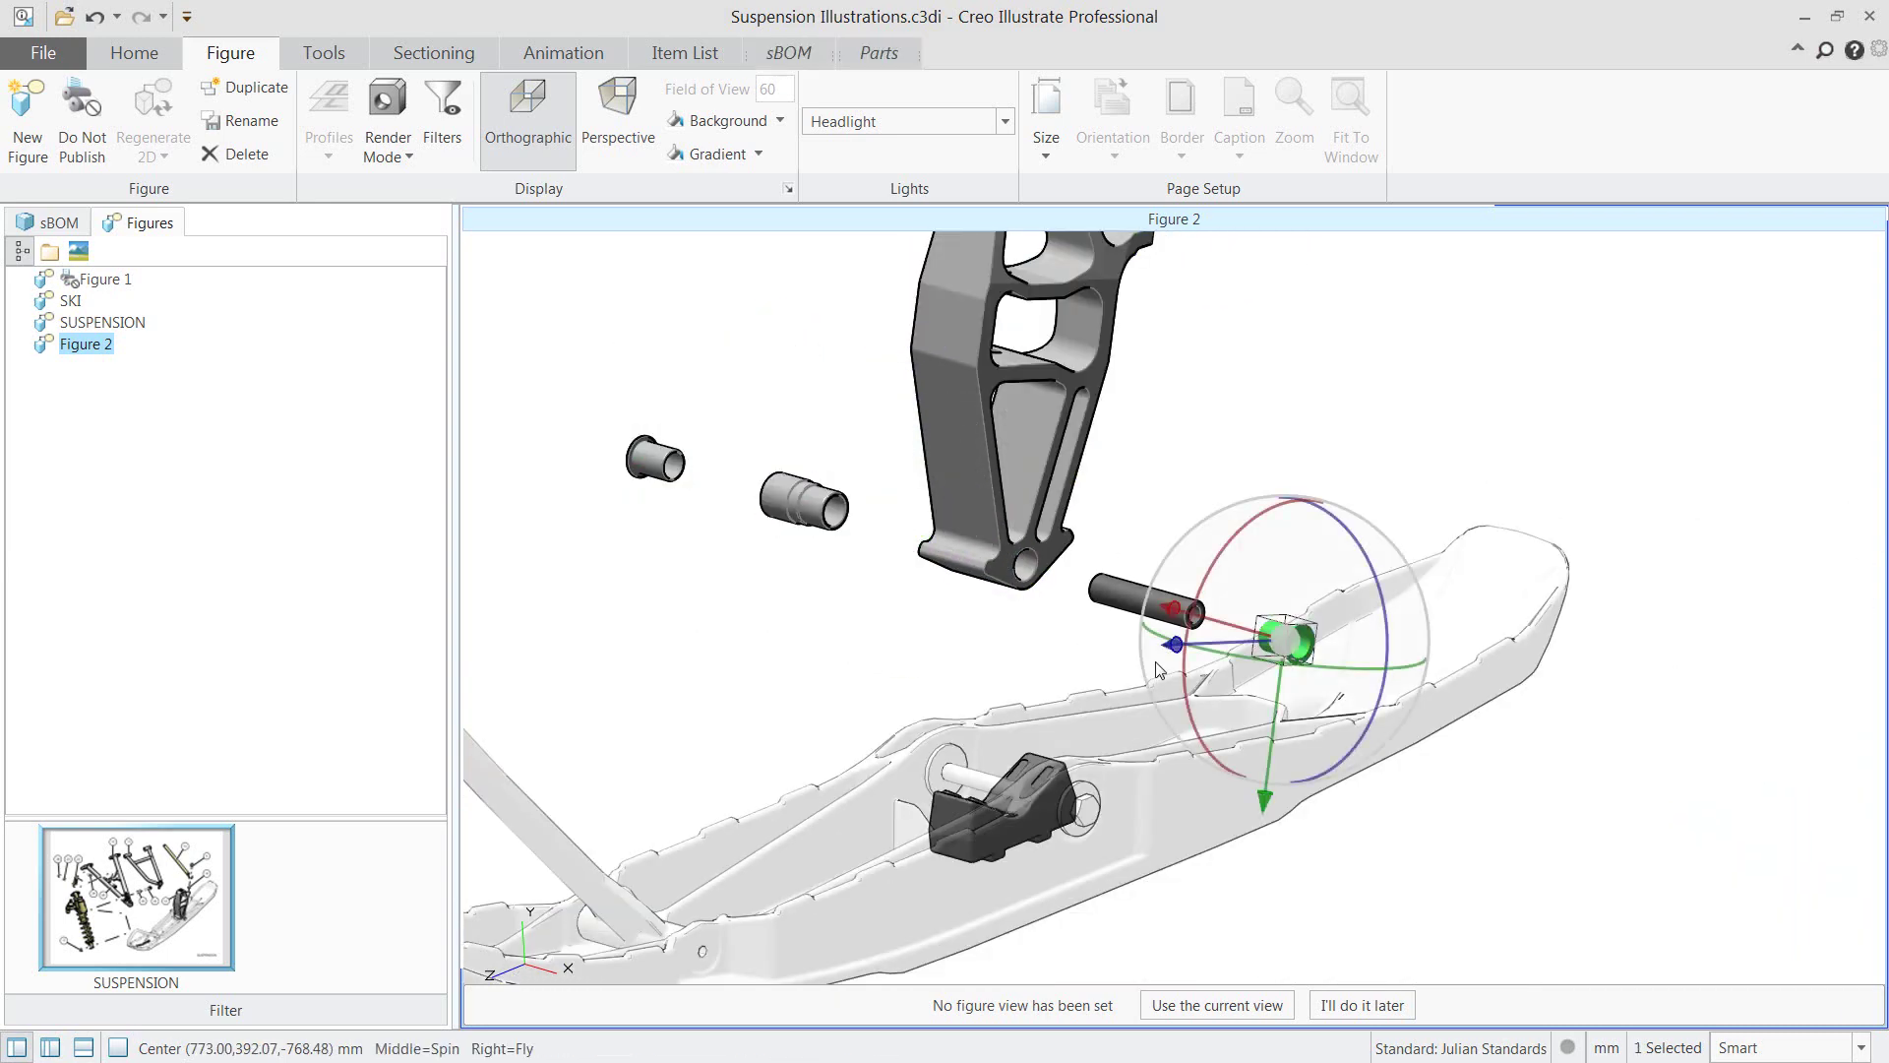
left_click(667, 461, "ctrl")
left_click(134, 52)
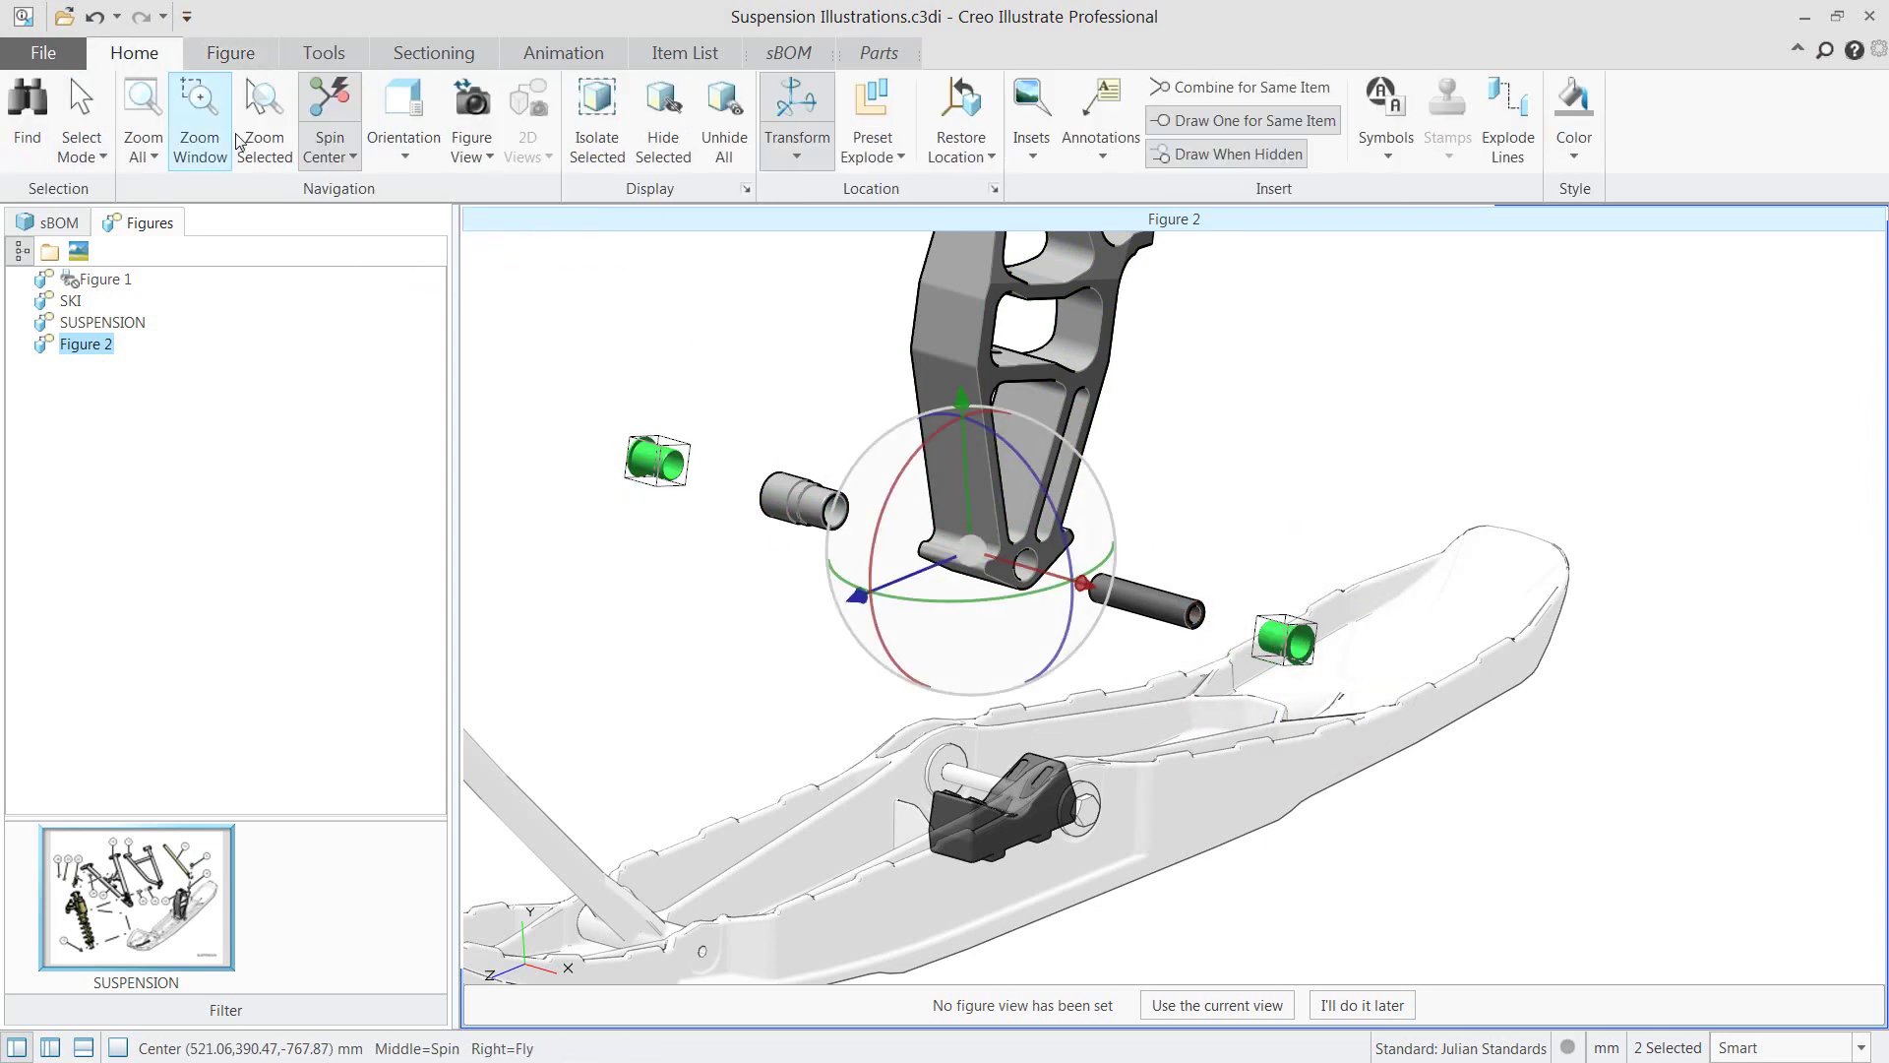
left_click(1508, 123)
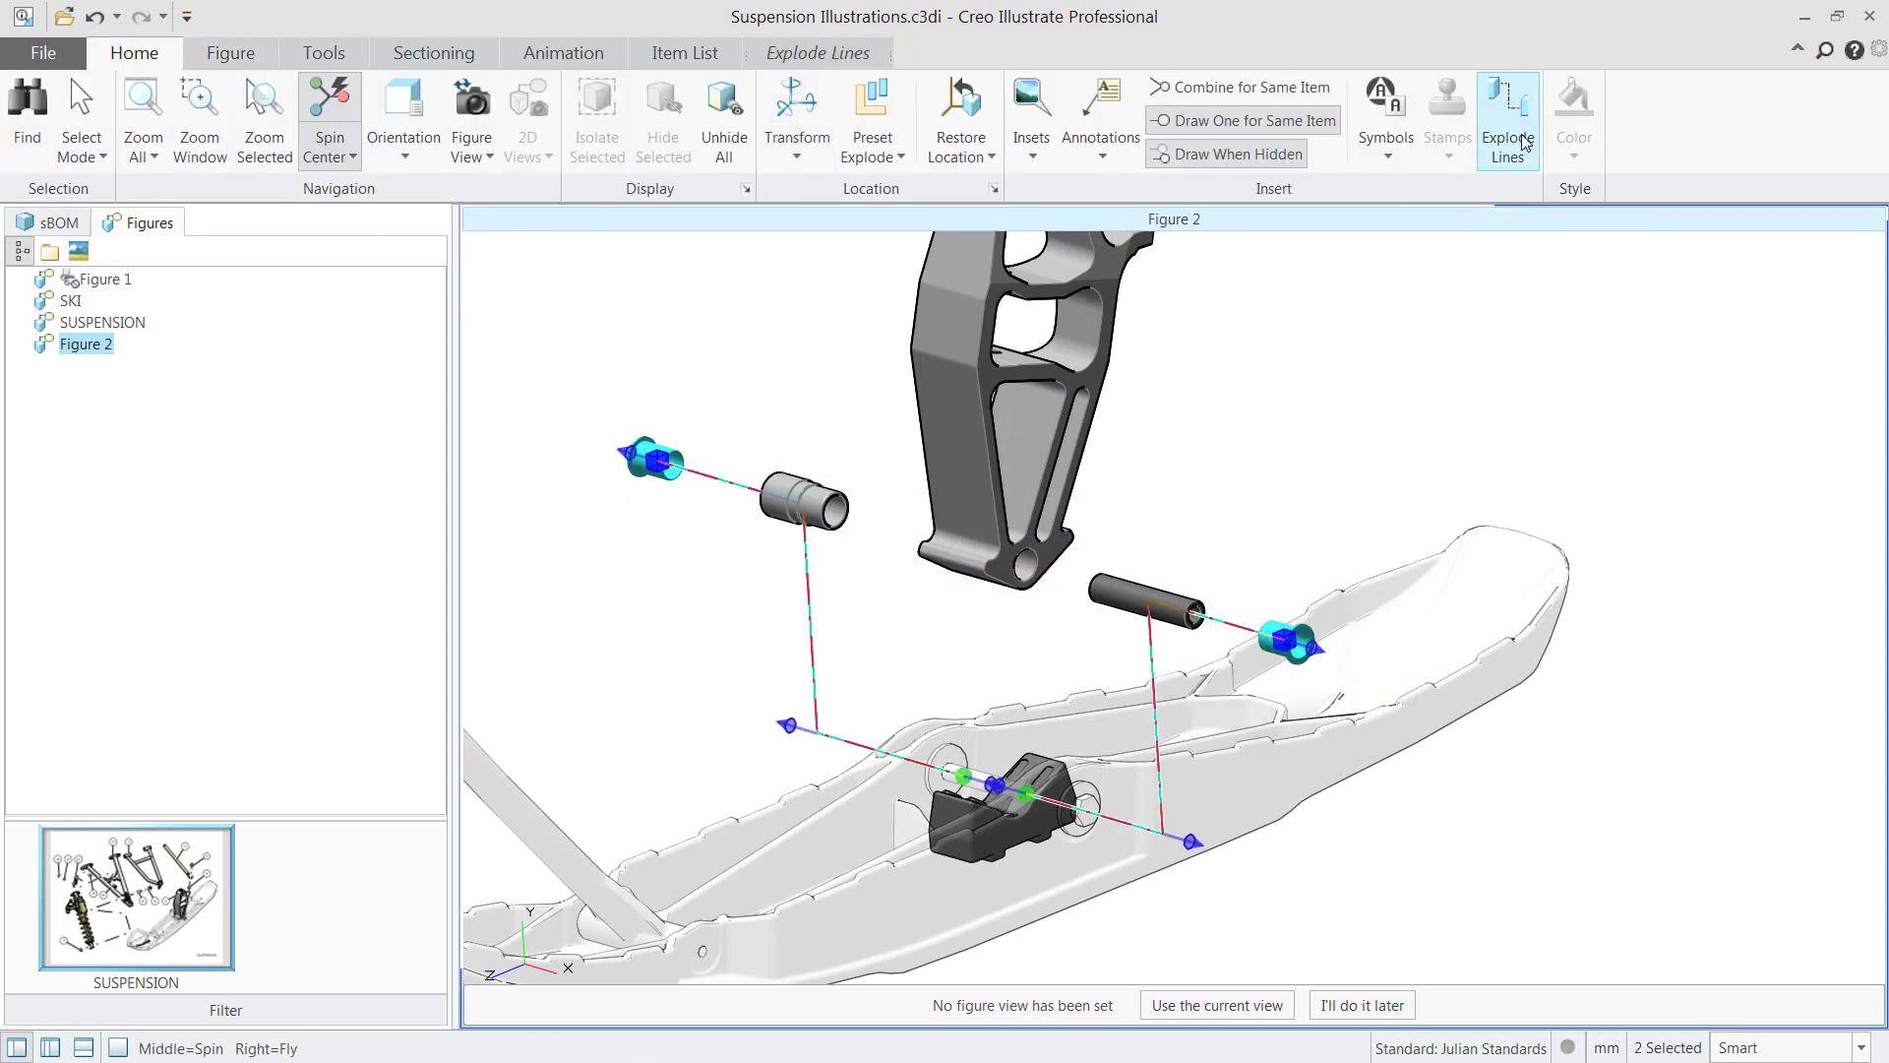
left_click(1302, 526)
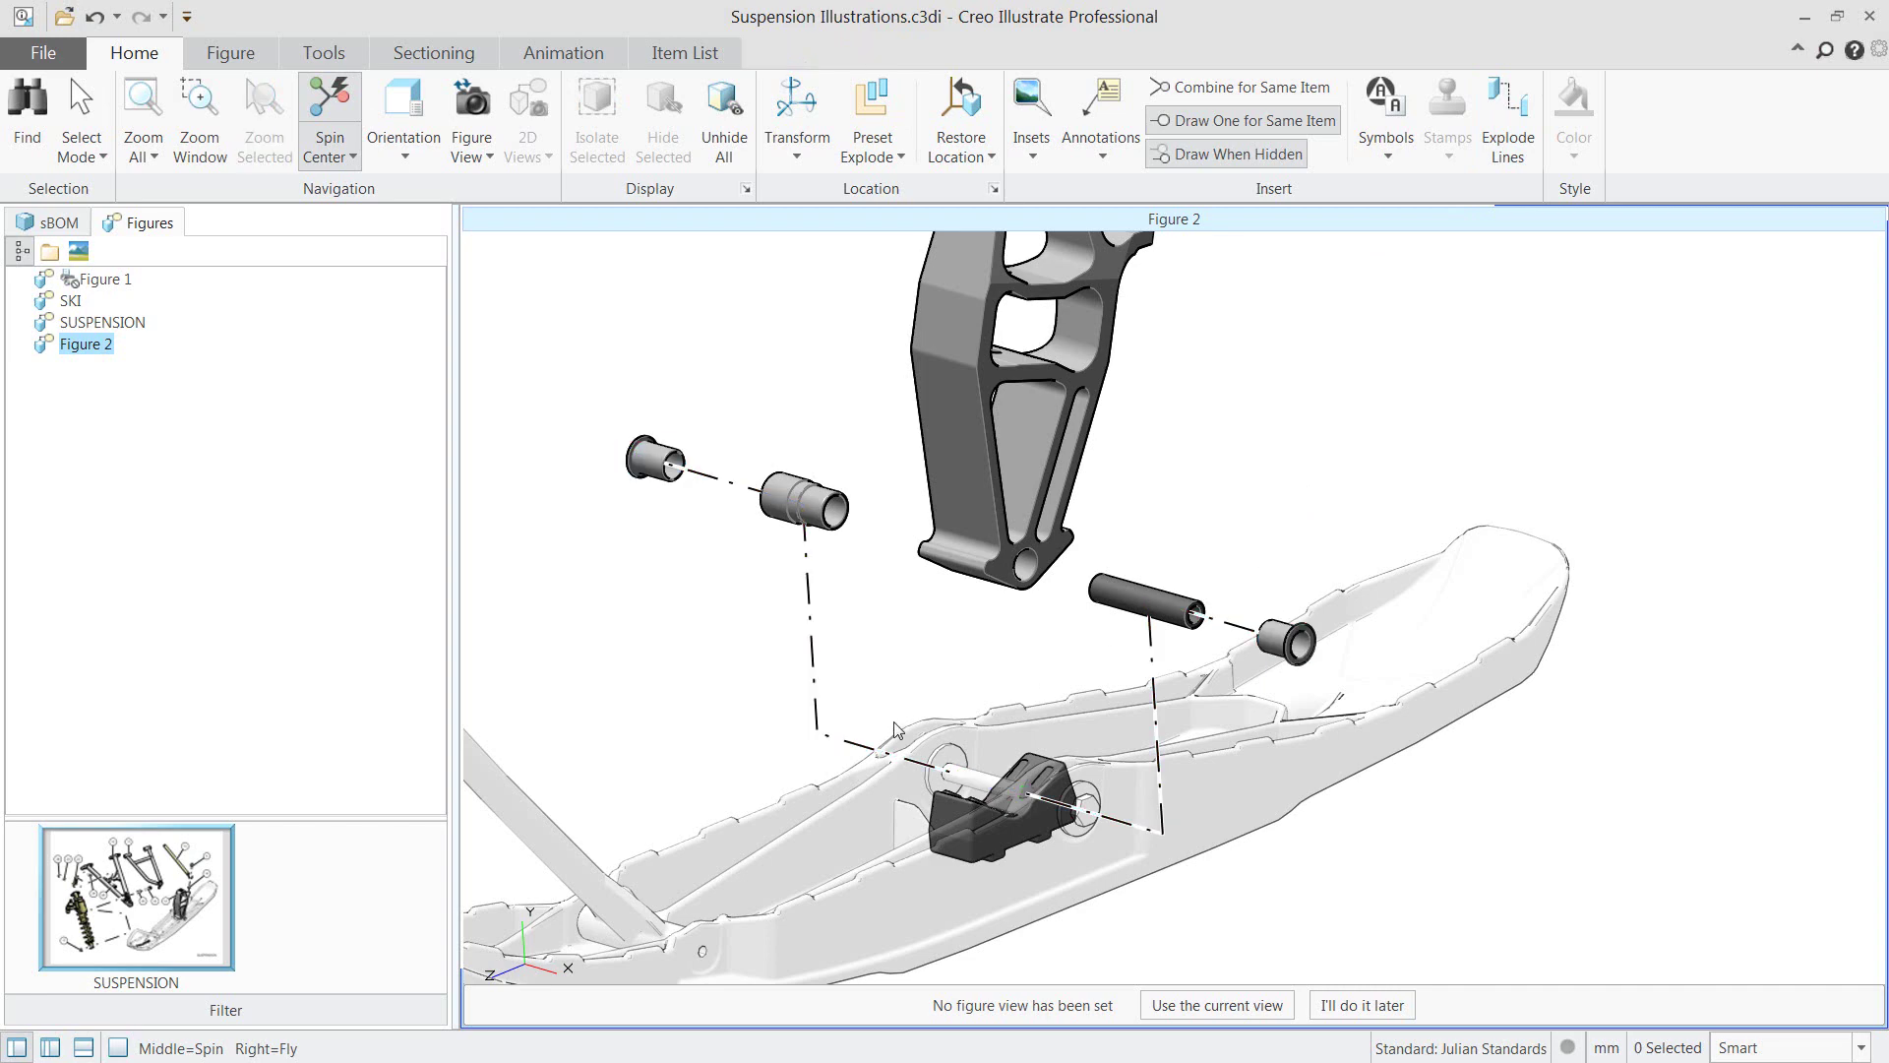
Set the start point of the explode line through the stepped bushing to the bore of the spindle, 5137550.prt.
left_click(818, 712)
right_click(861, 645)
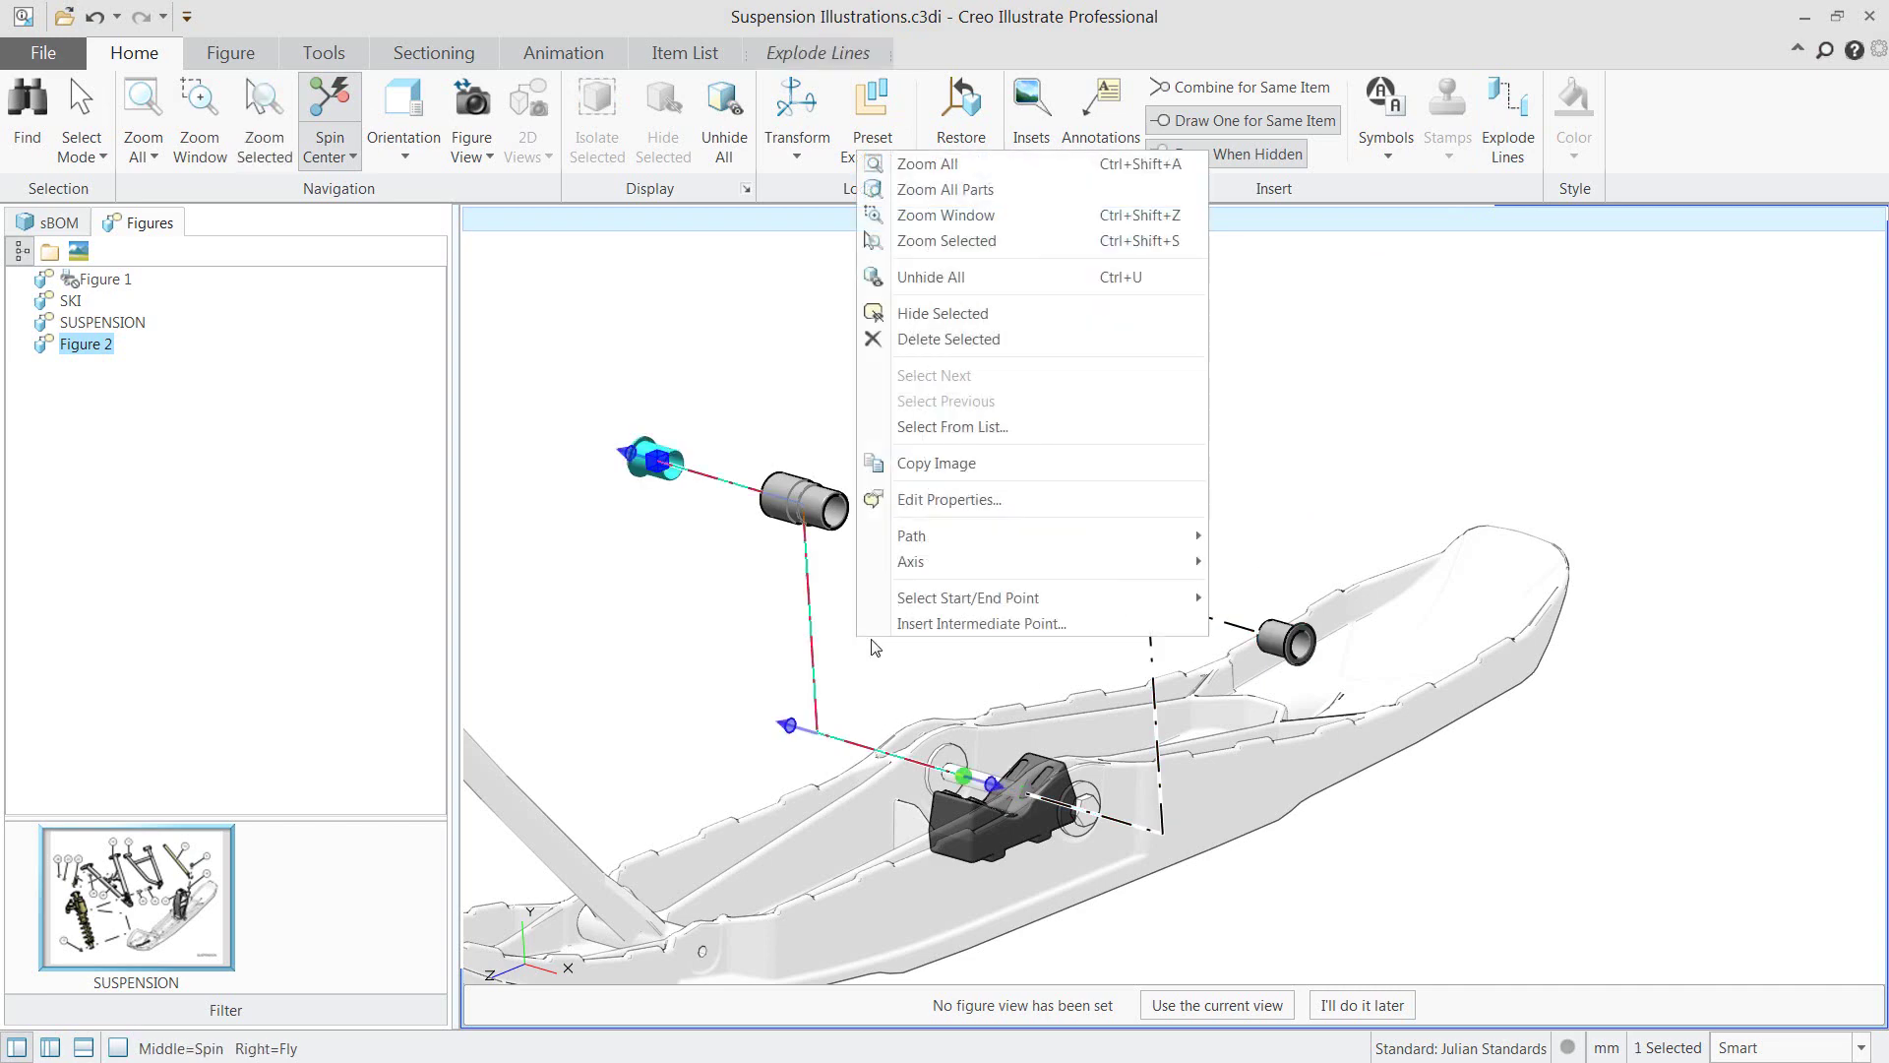
mouse_move(984, 597)
left_click(1255, 597)
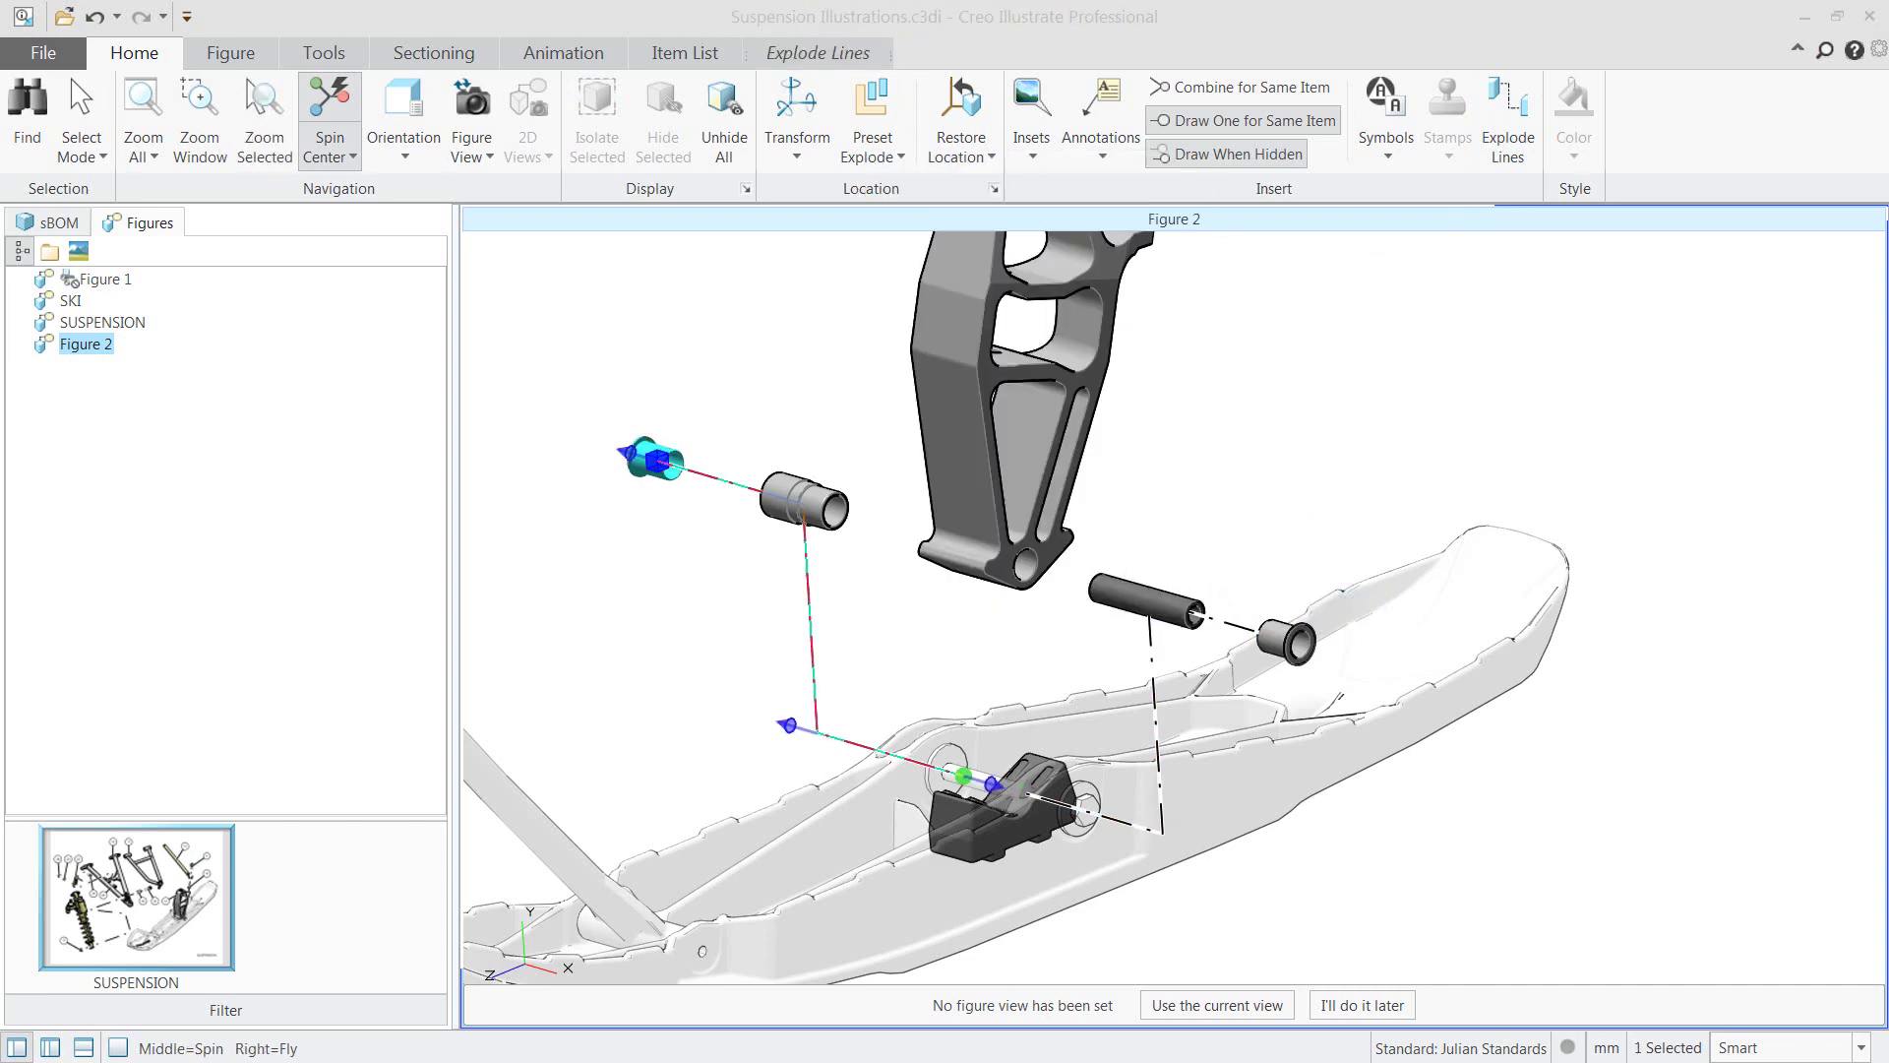
middle_click_drag(1138, 495, 1219, 504)
scroll(1083, 410, "up", 5)
left_click(1102, 389)
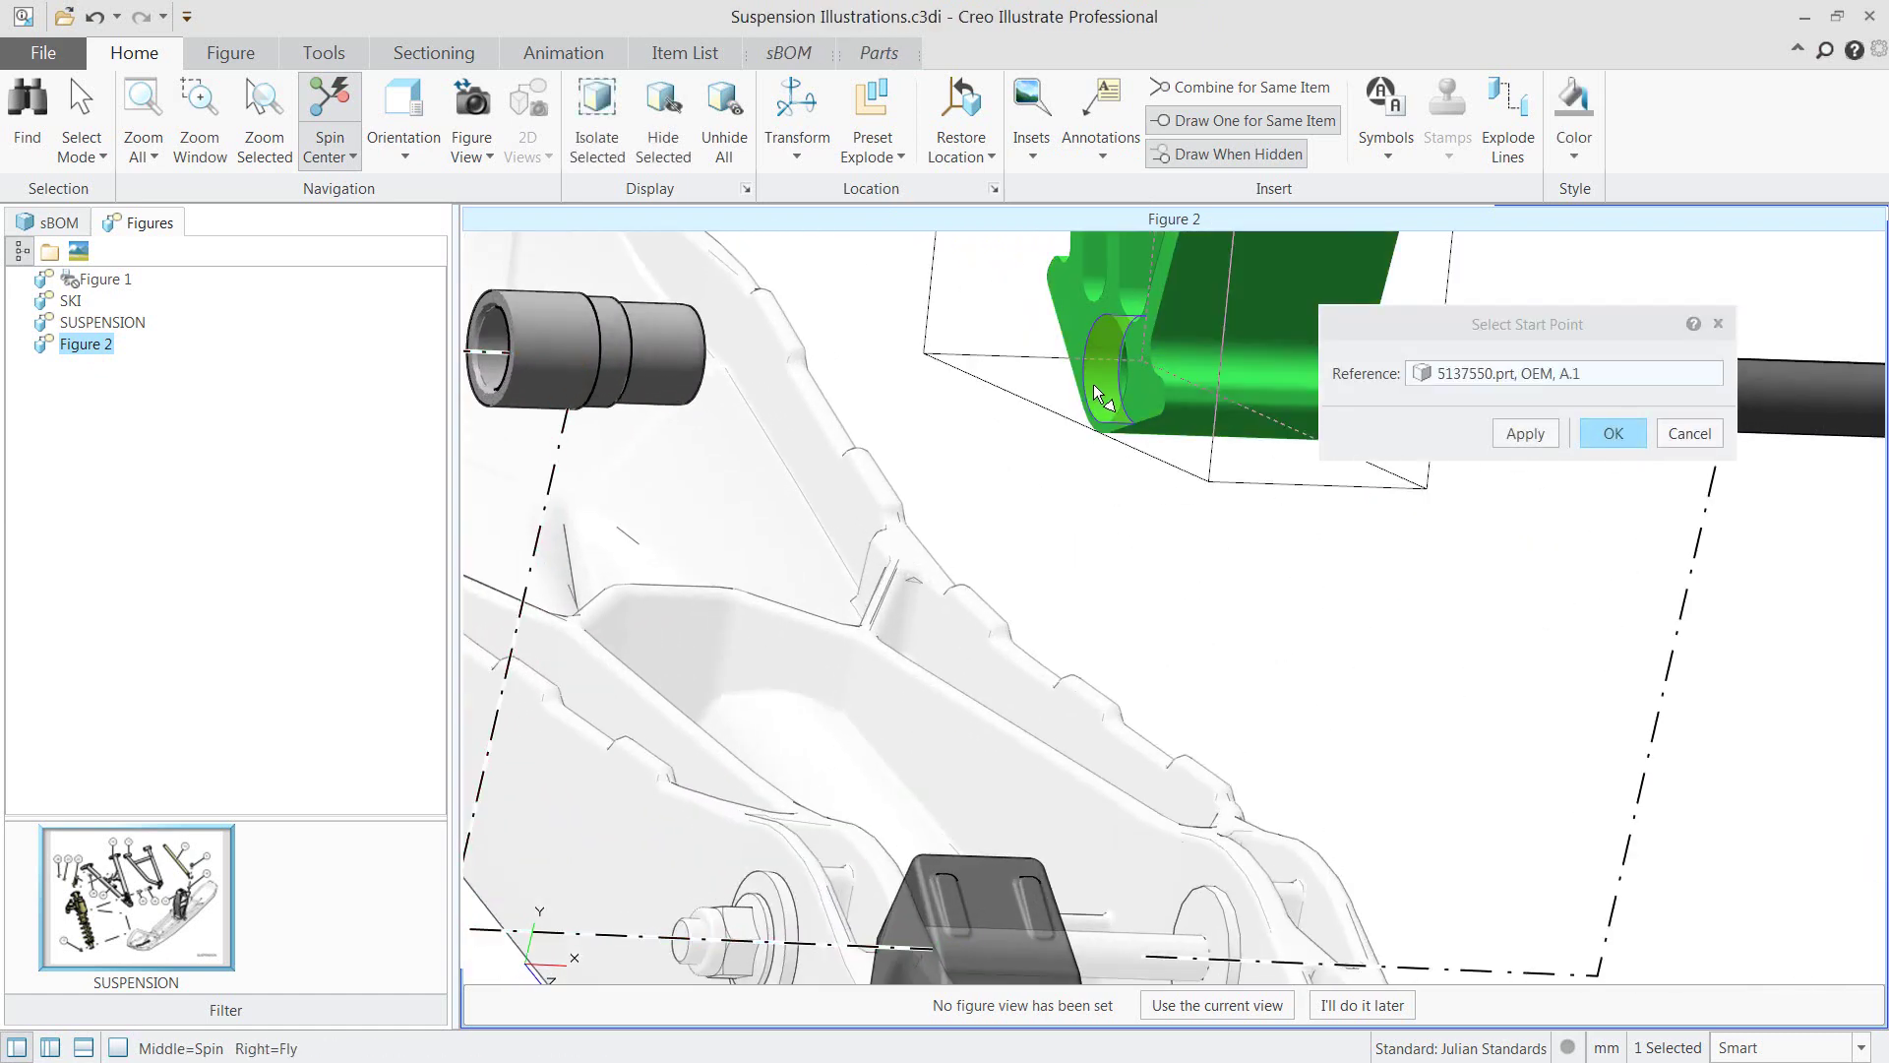
left_click(1613, 434)
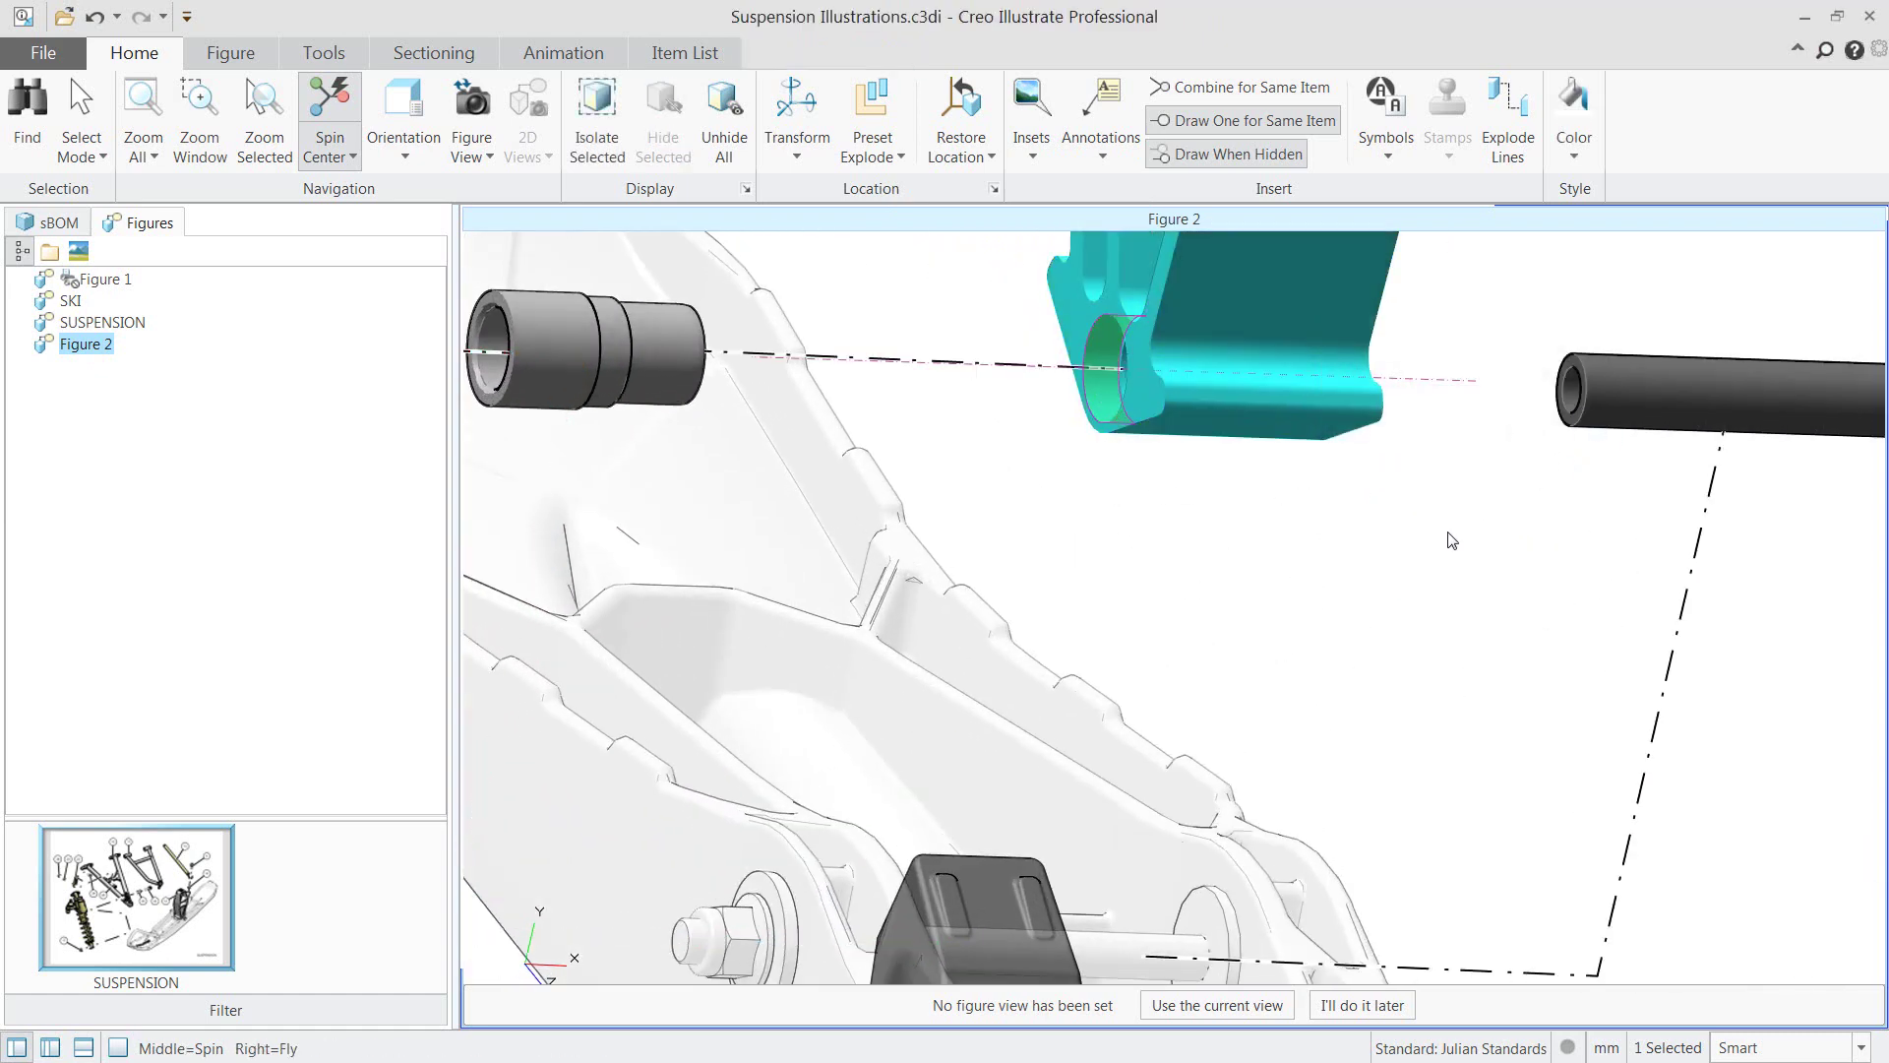
Set the start point of the explode line through the long sleeve to the bore of the spindle, 5137550.prt.
left_click(1694, 570)
right_click(1532, 565)
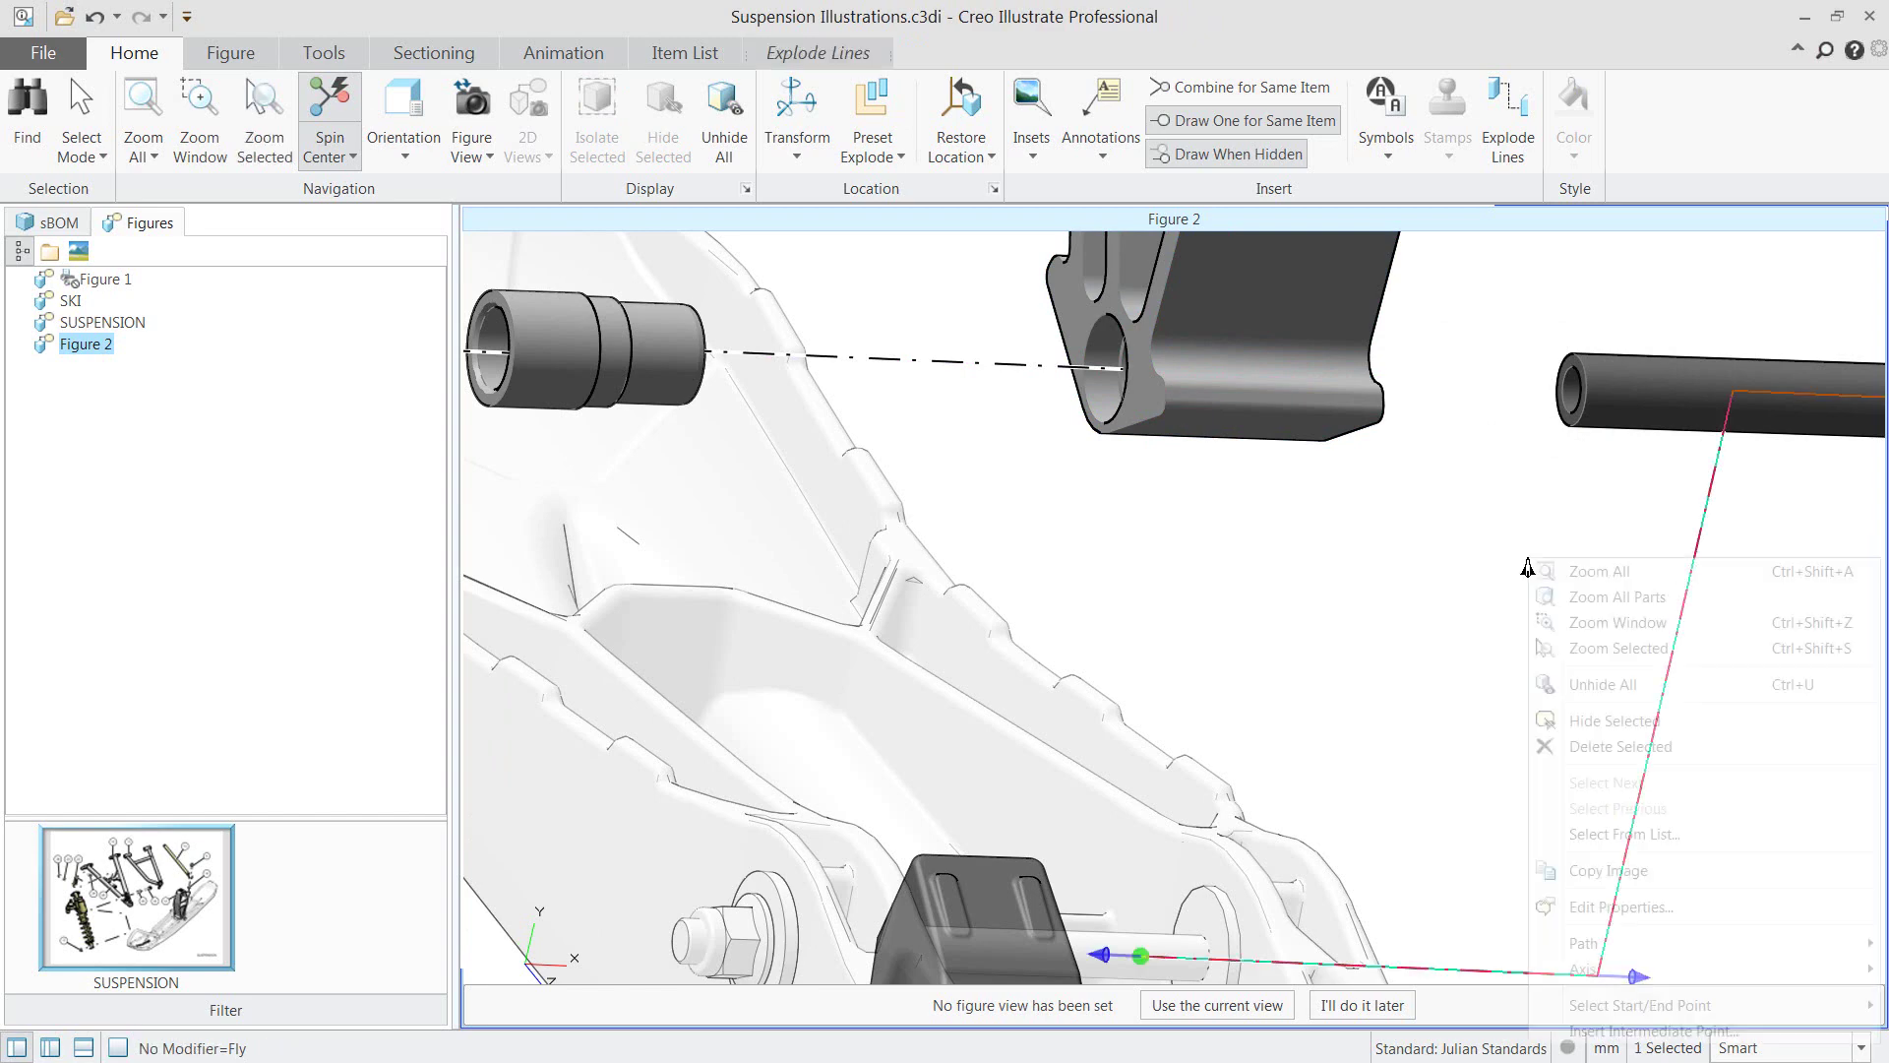
mouse_move(1574, 1006)
left_click(1513, 1005)
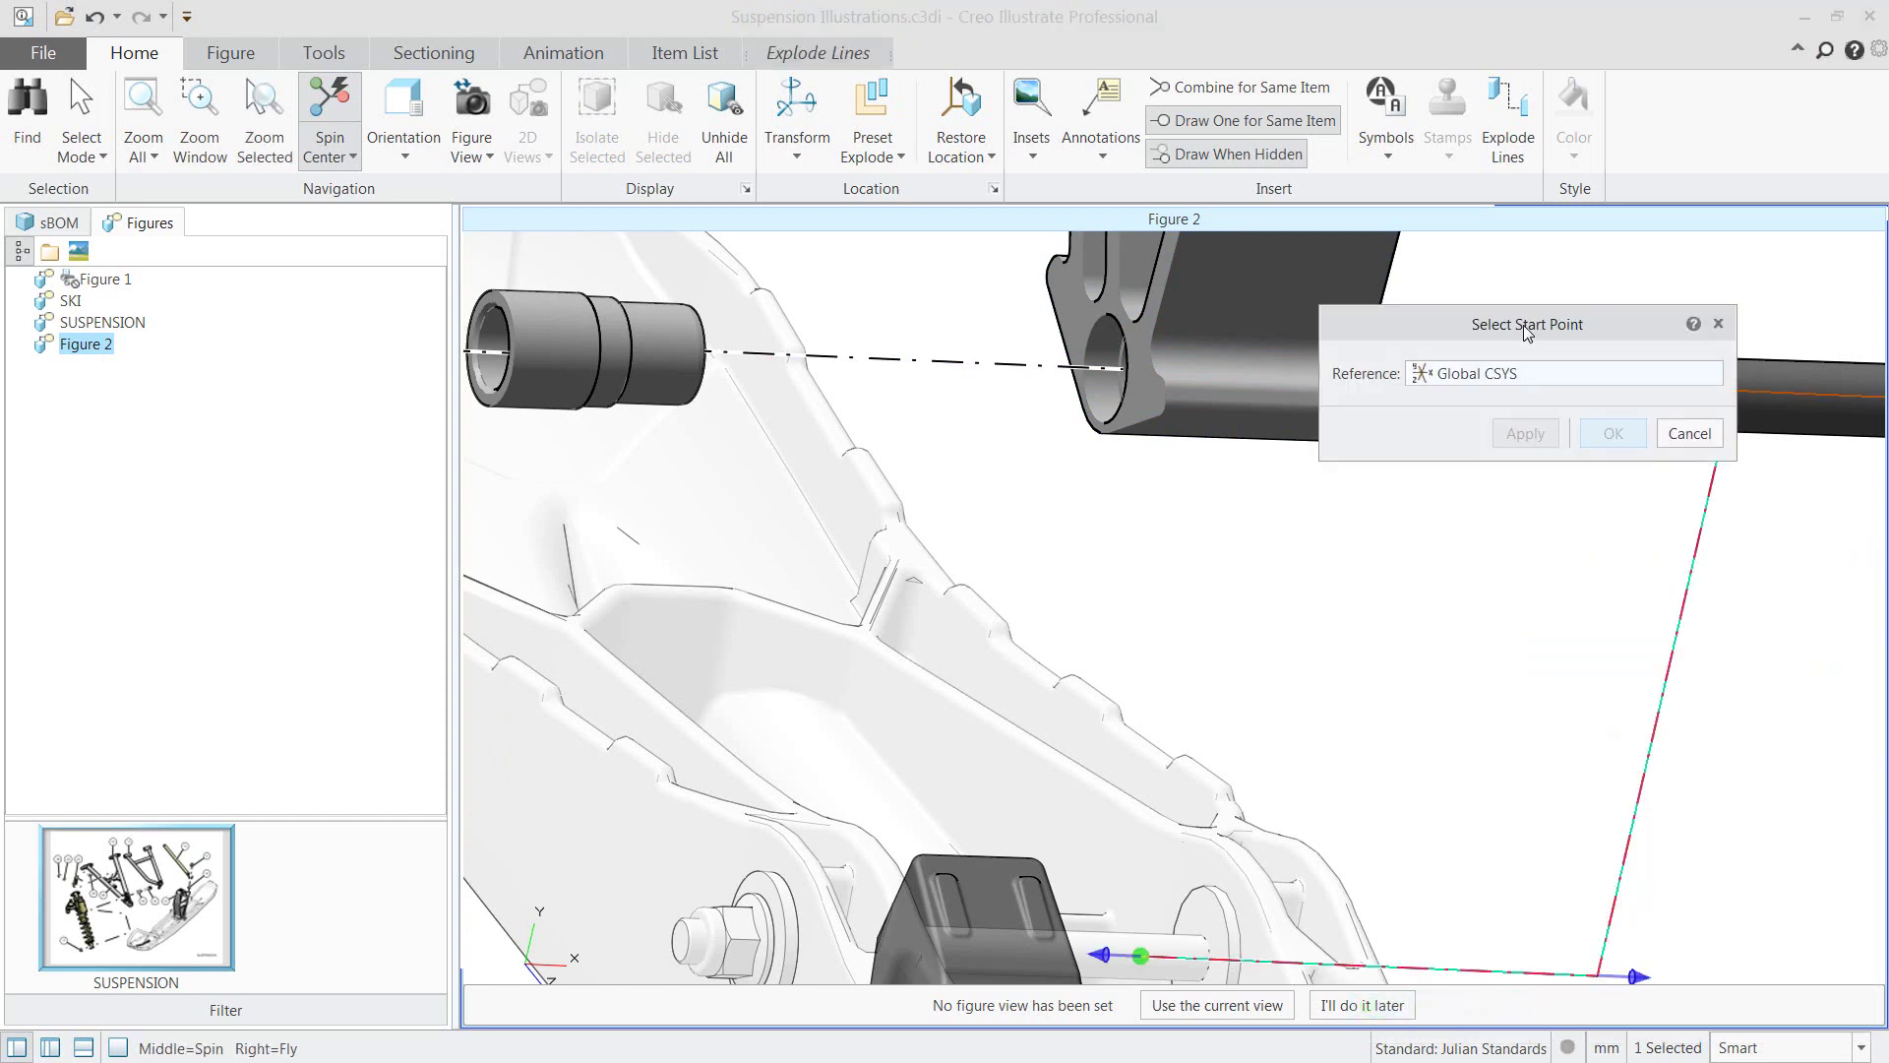
left_click_drag(1527, 325, 1172, 636)
middle_click_drag(1418, 470, 1333, 451)
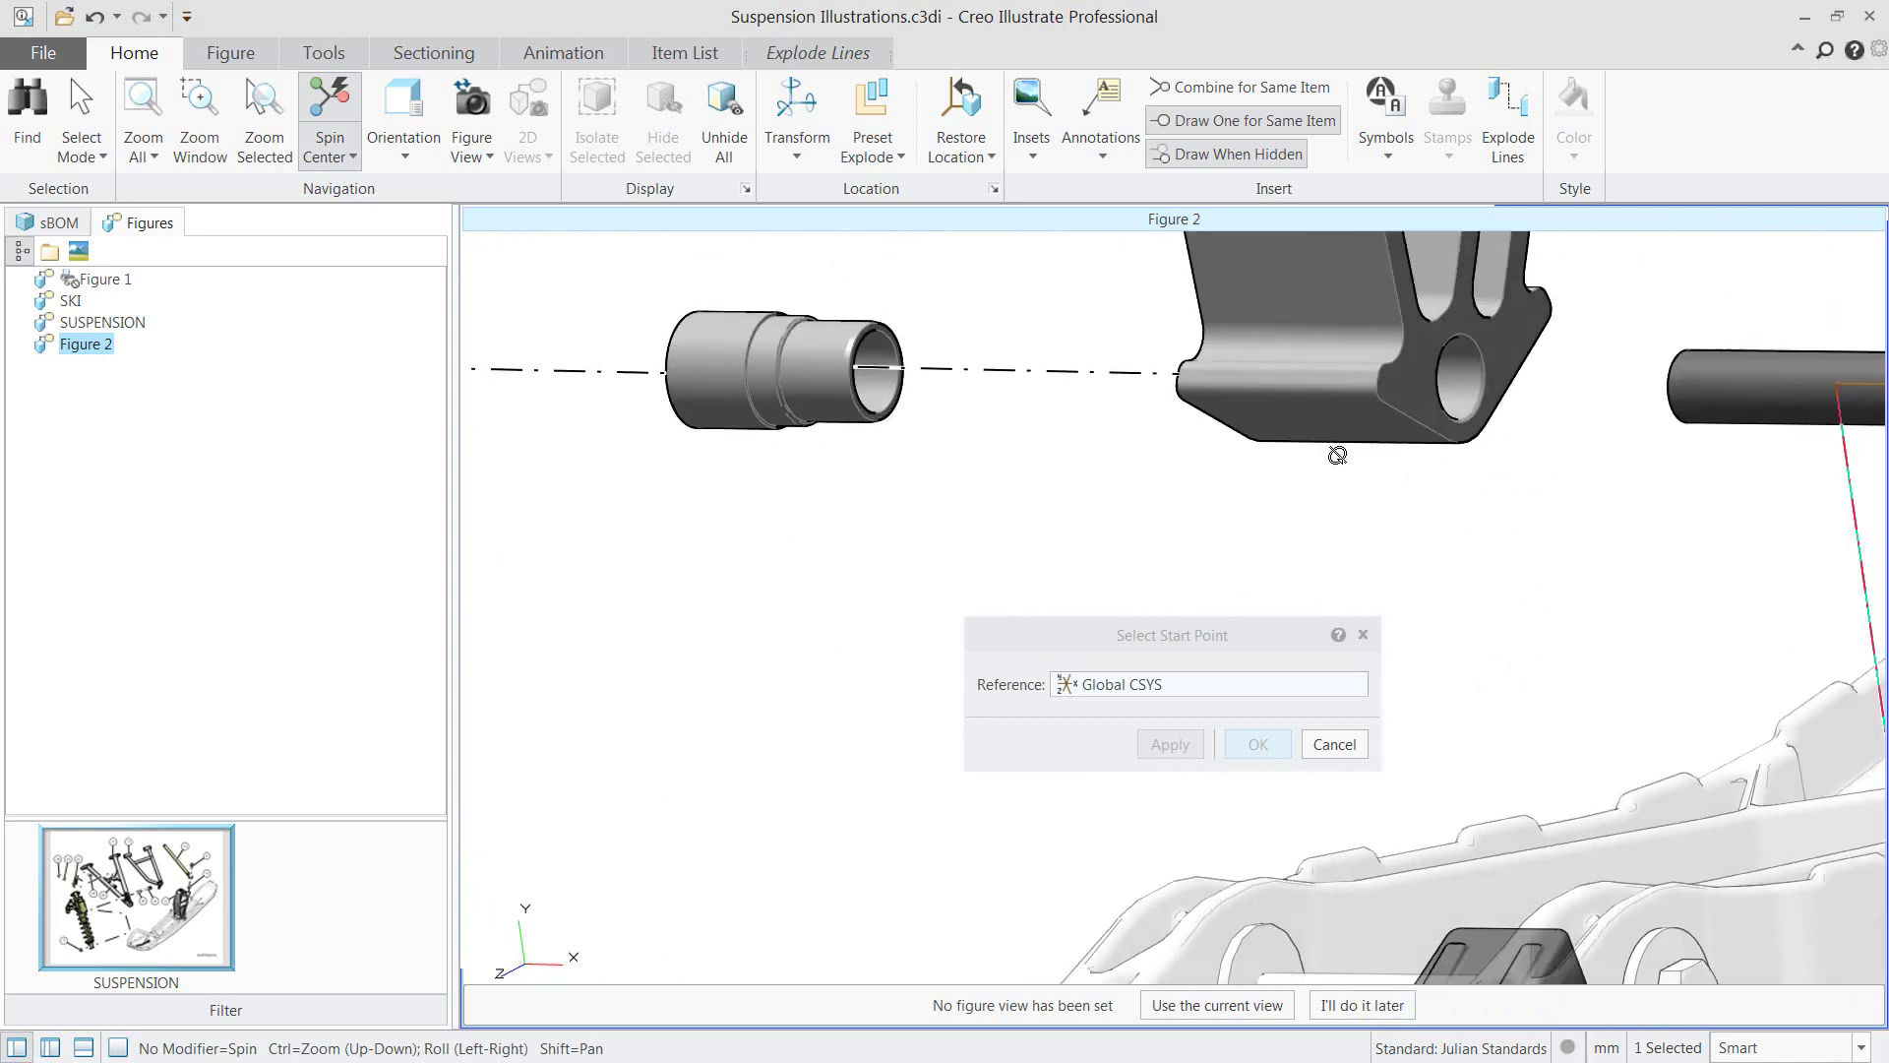
left_click(1390, 398)
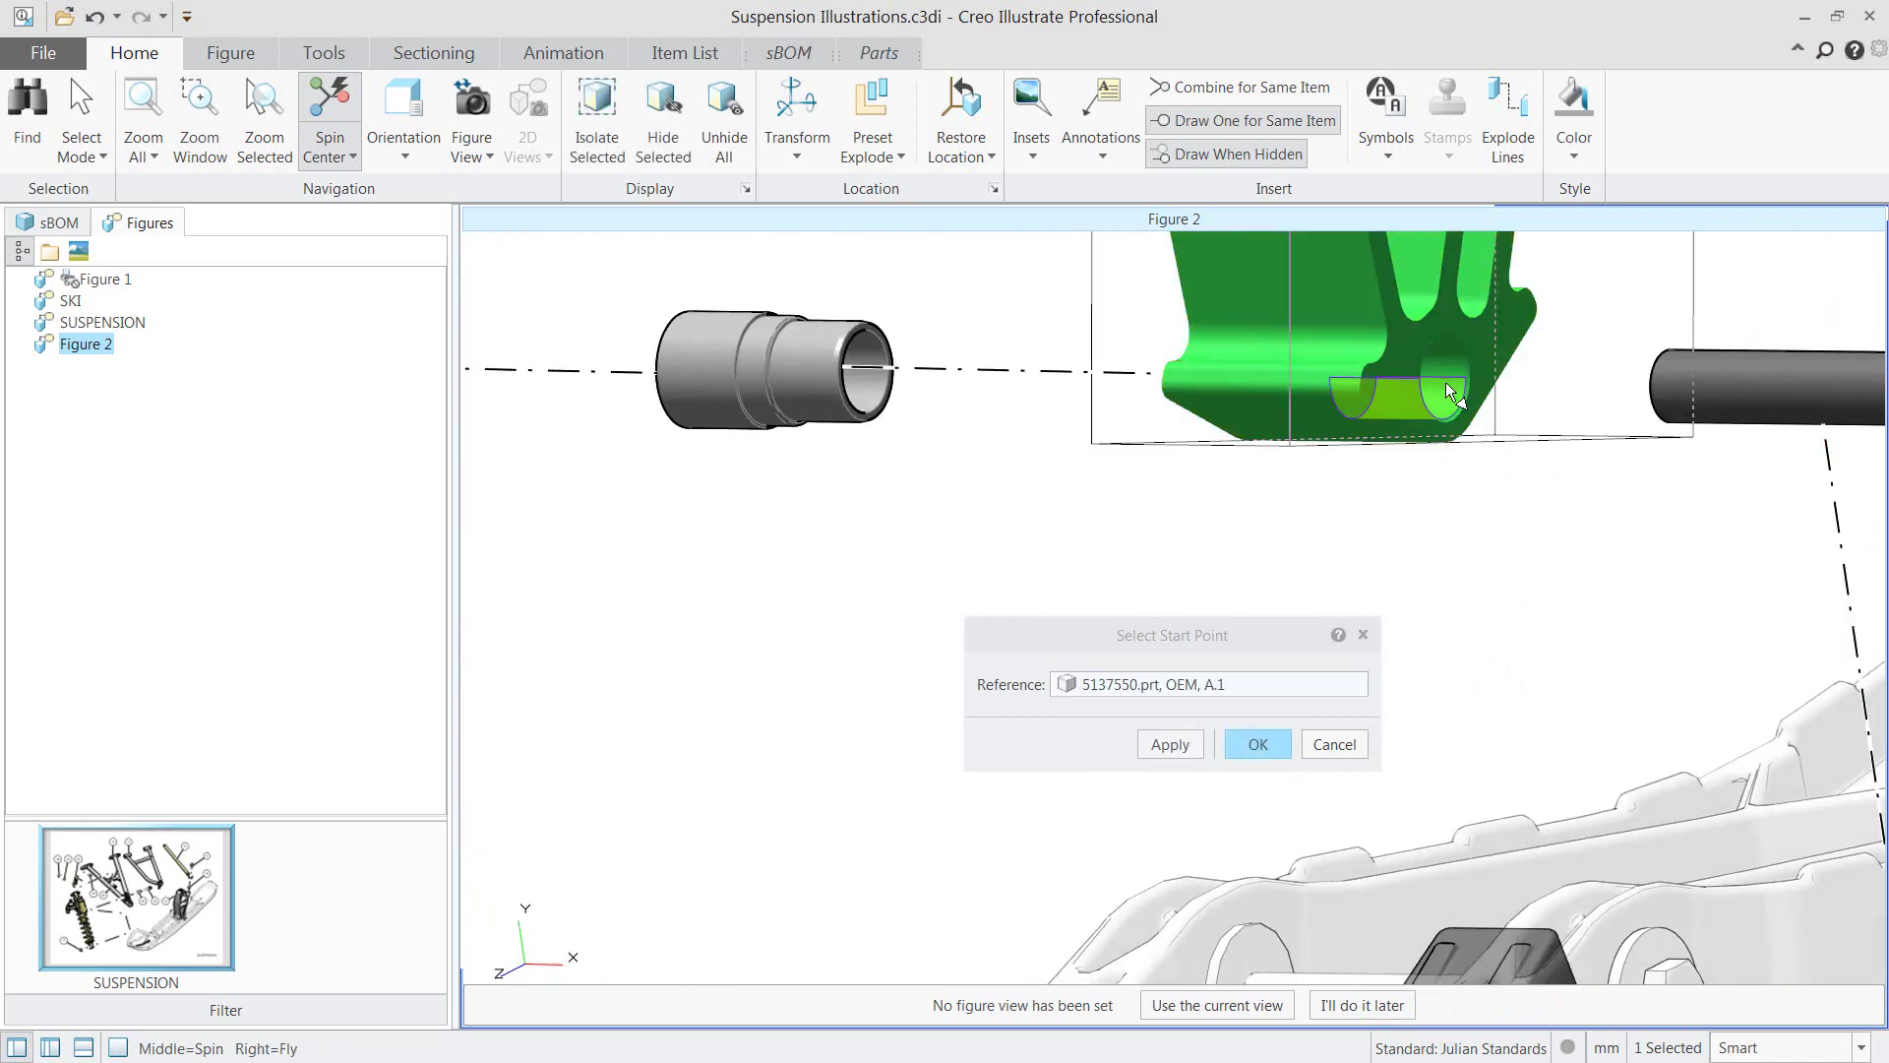
left_click(1254, 745)
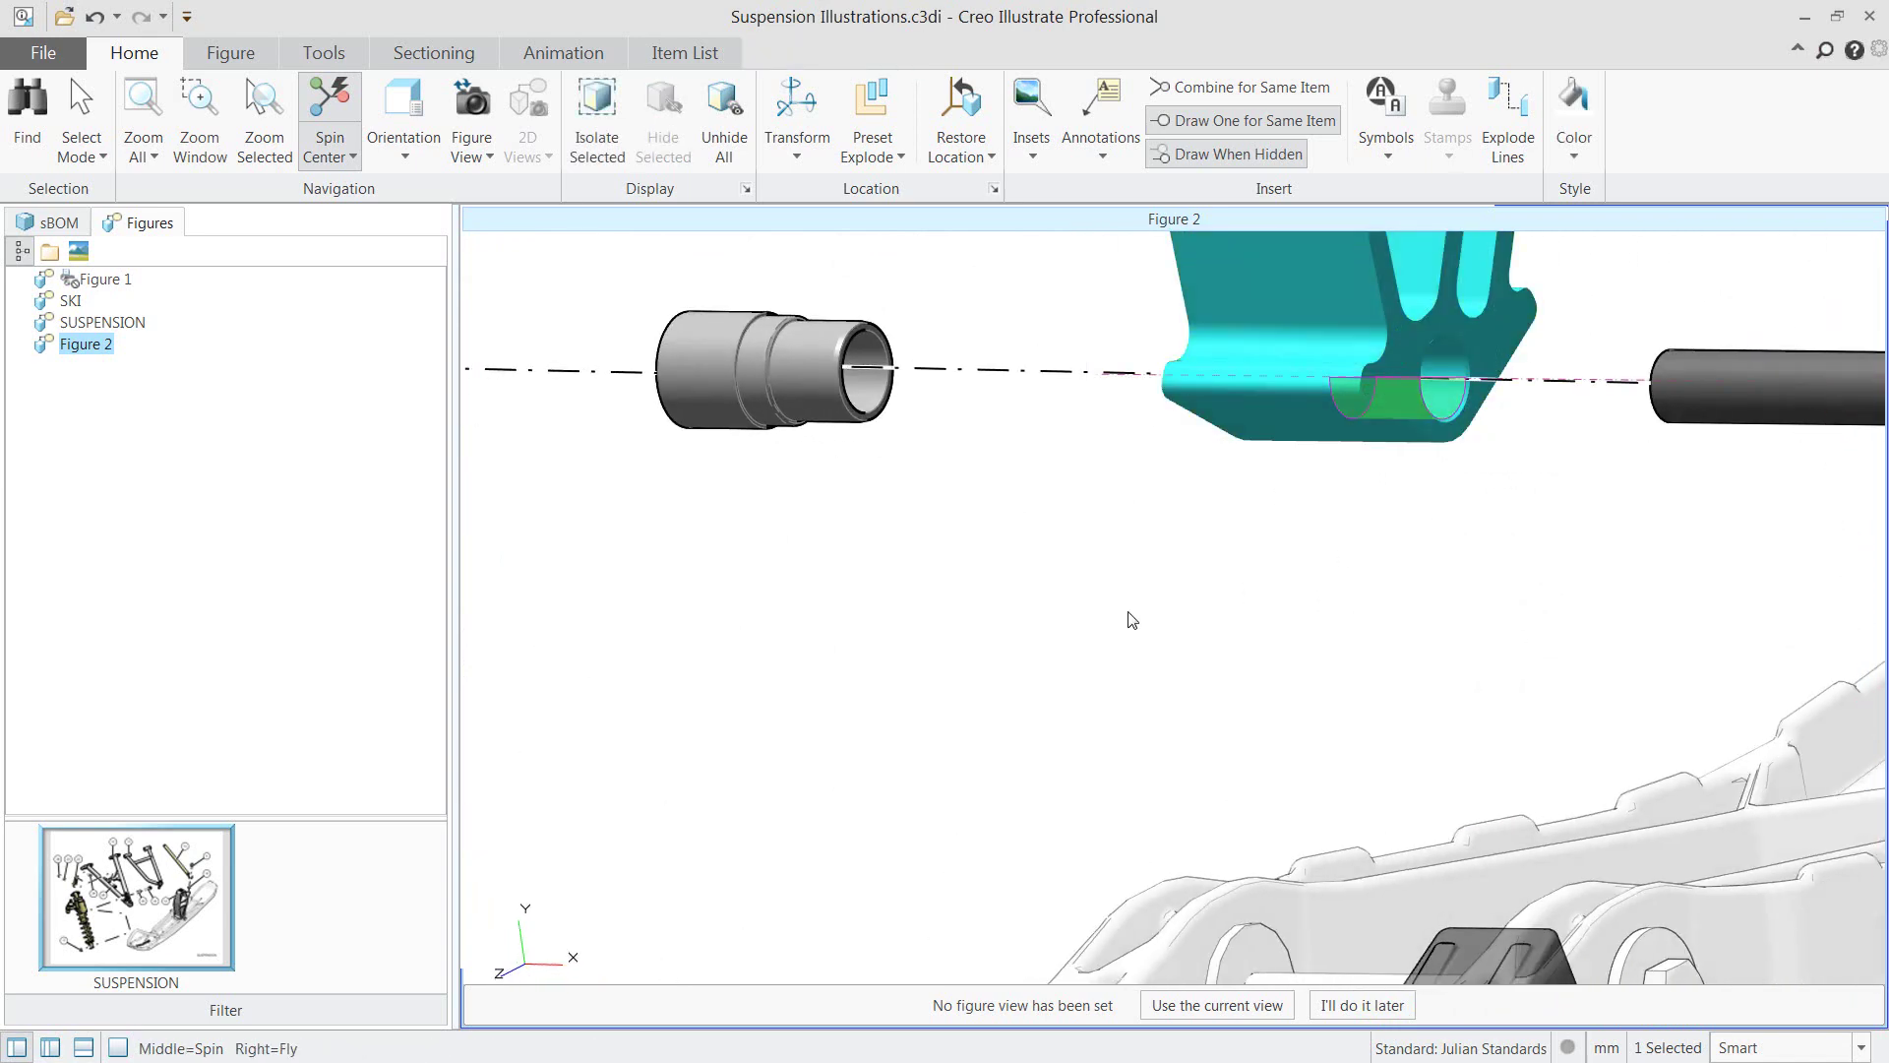
Set the path of both explode lines running into the spindle bore to Direct.
left_click(981, 372)
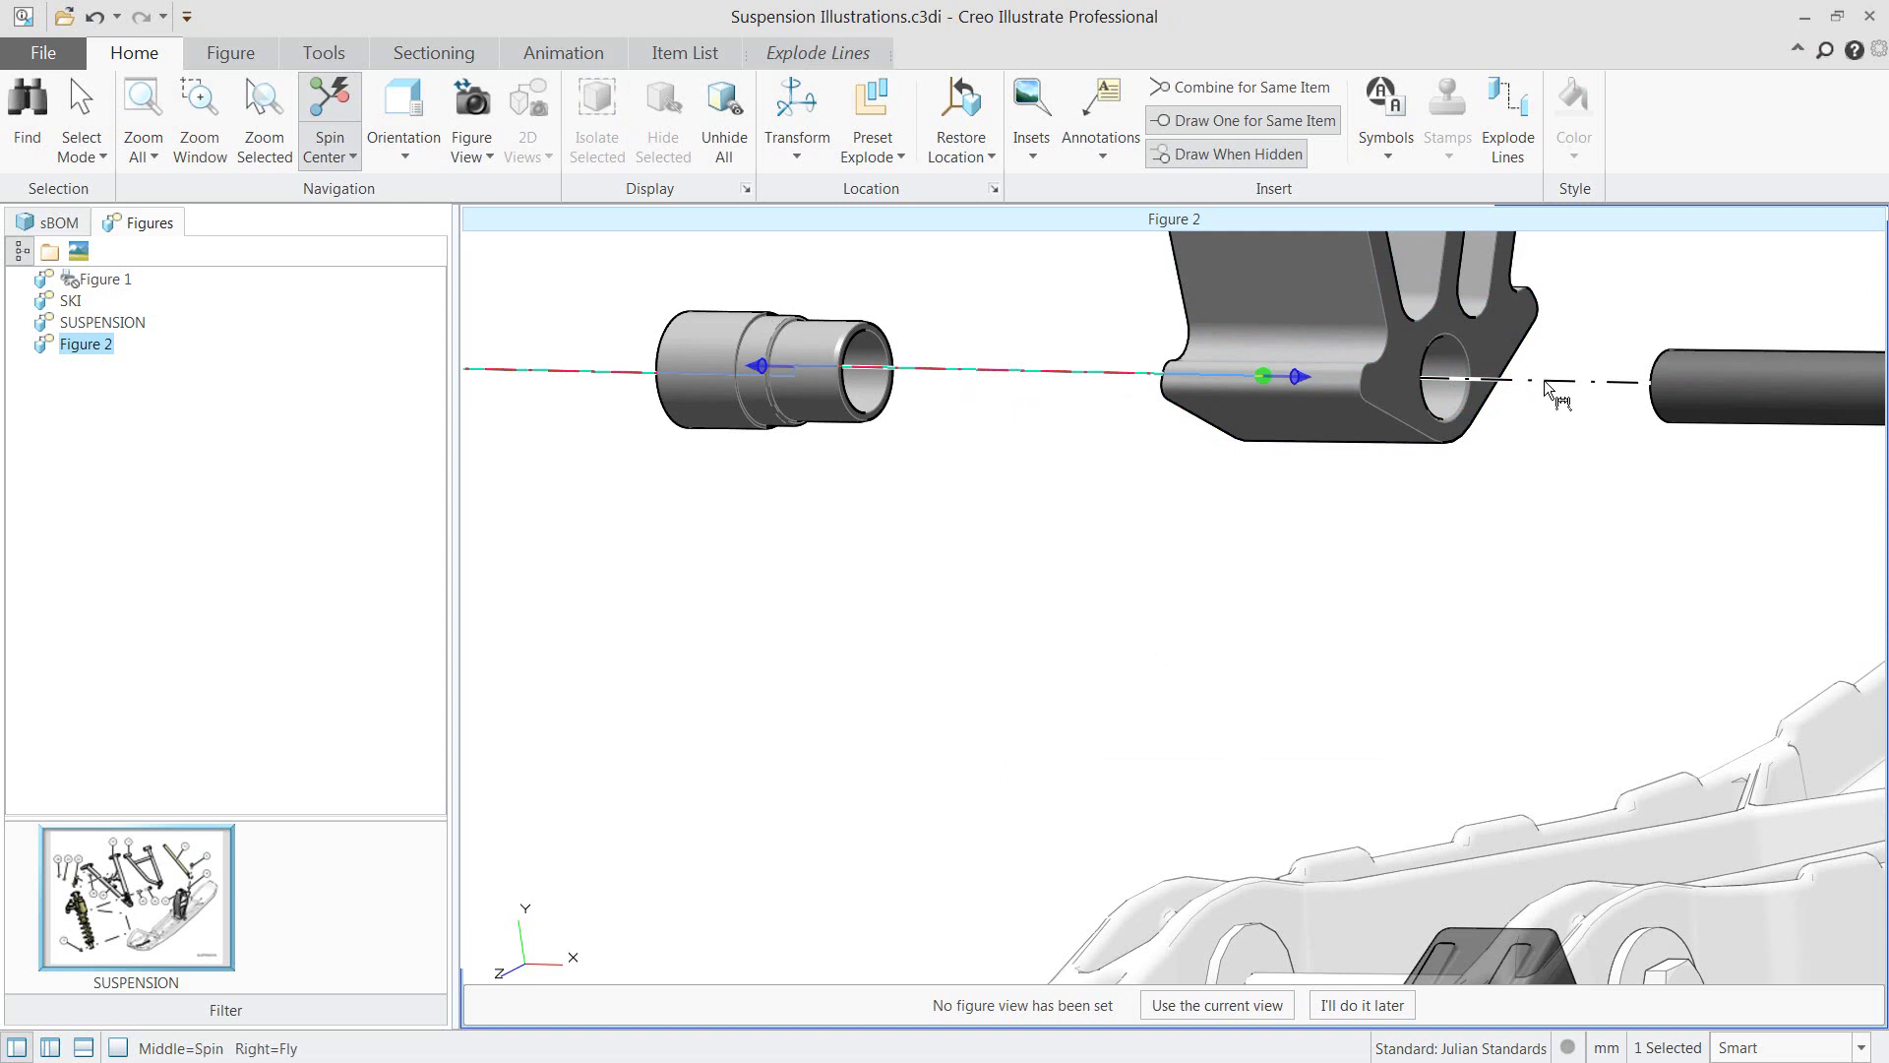
left_click(869, 63)
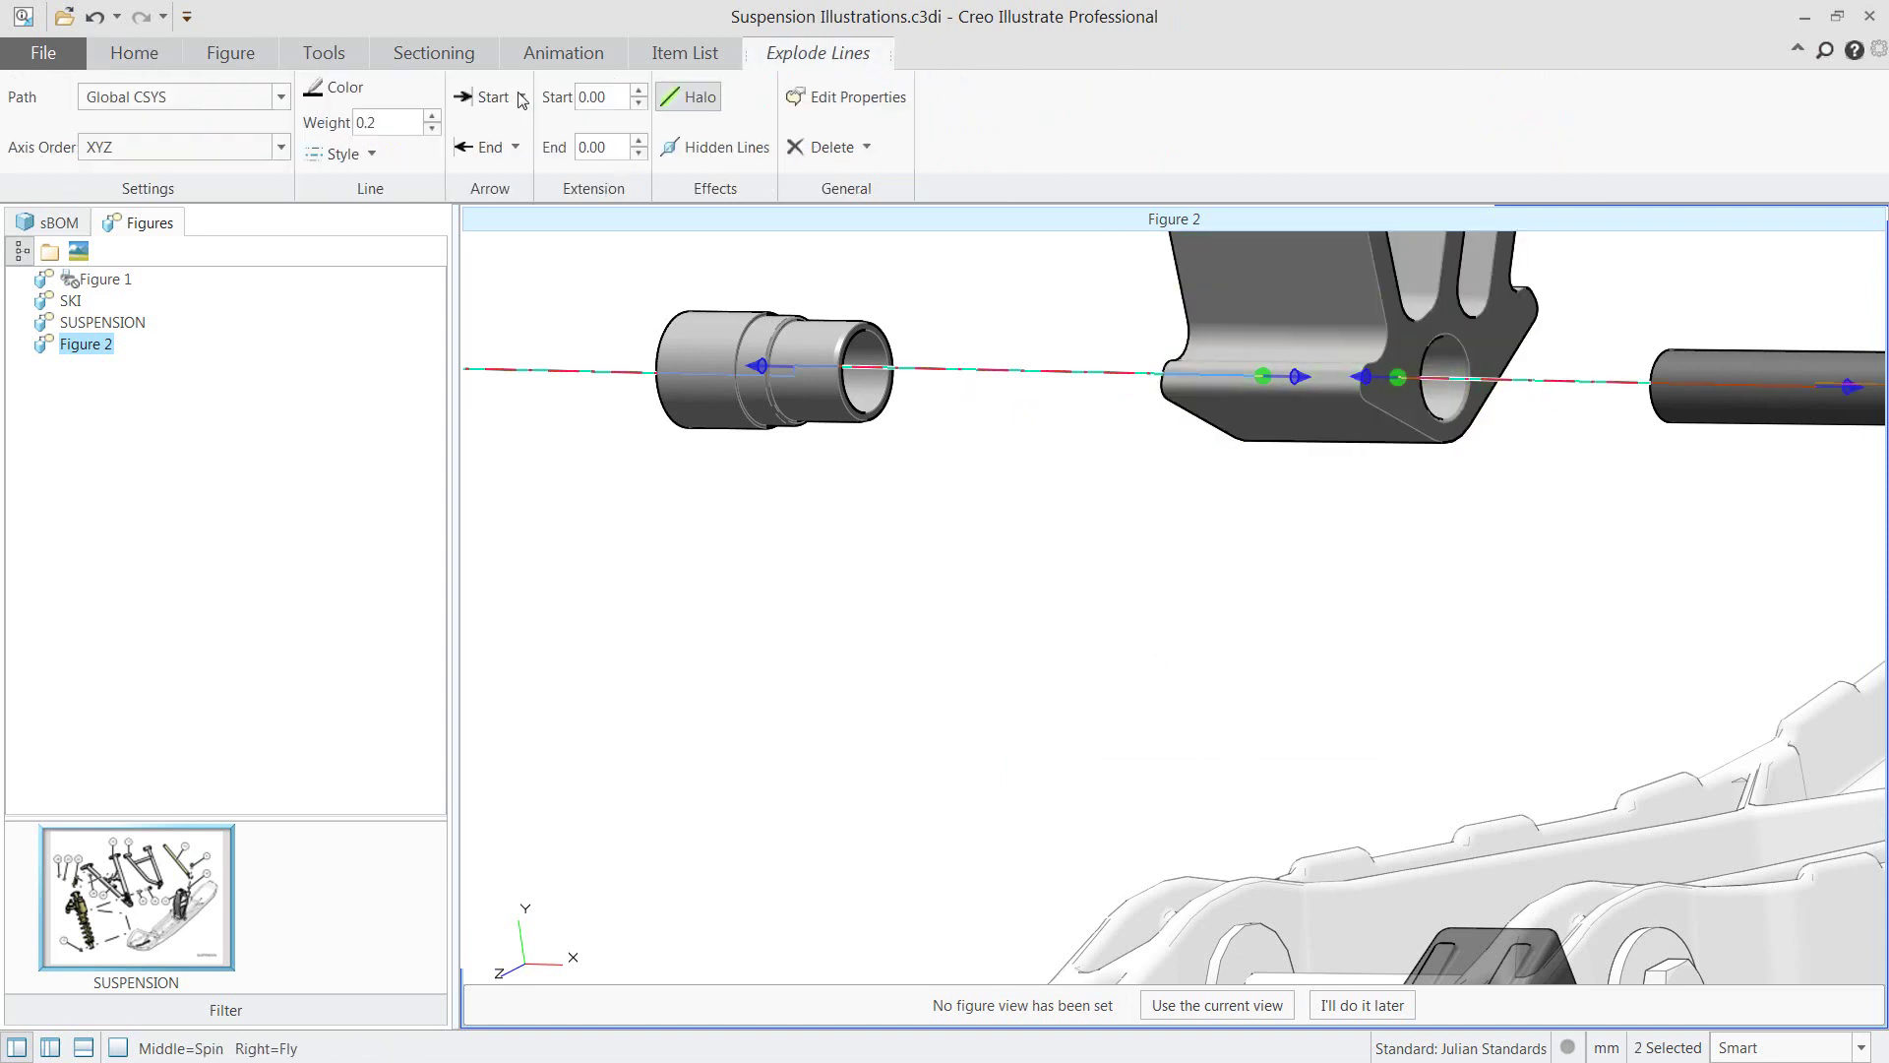
left_click(150, 96)
left_click(149, 121)
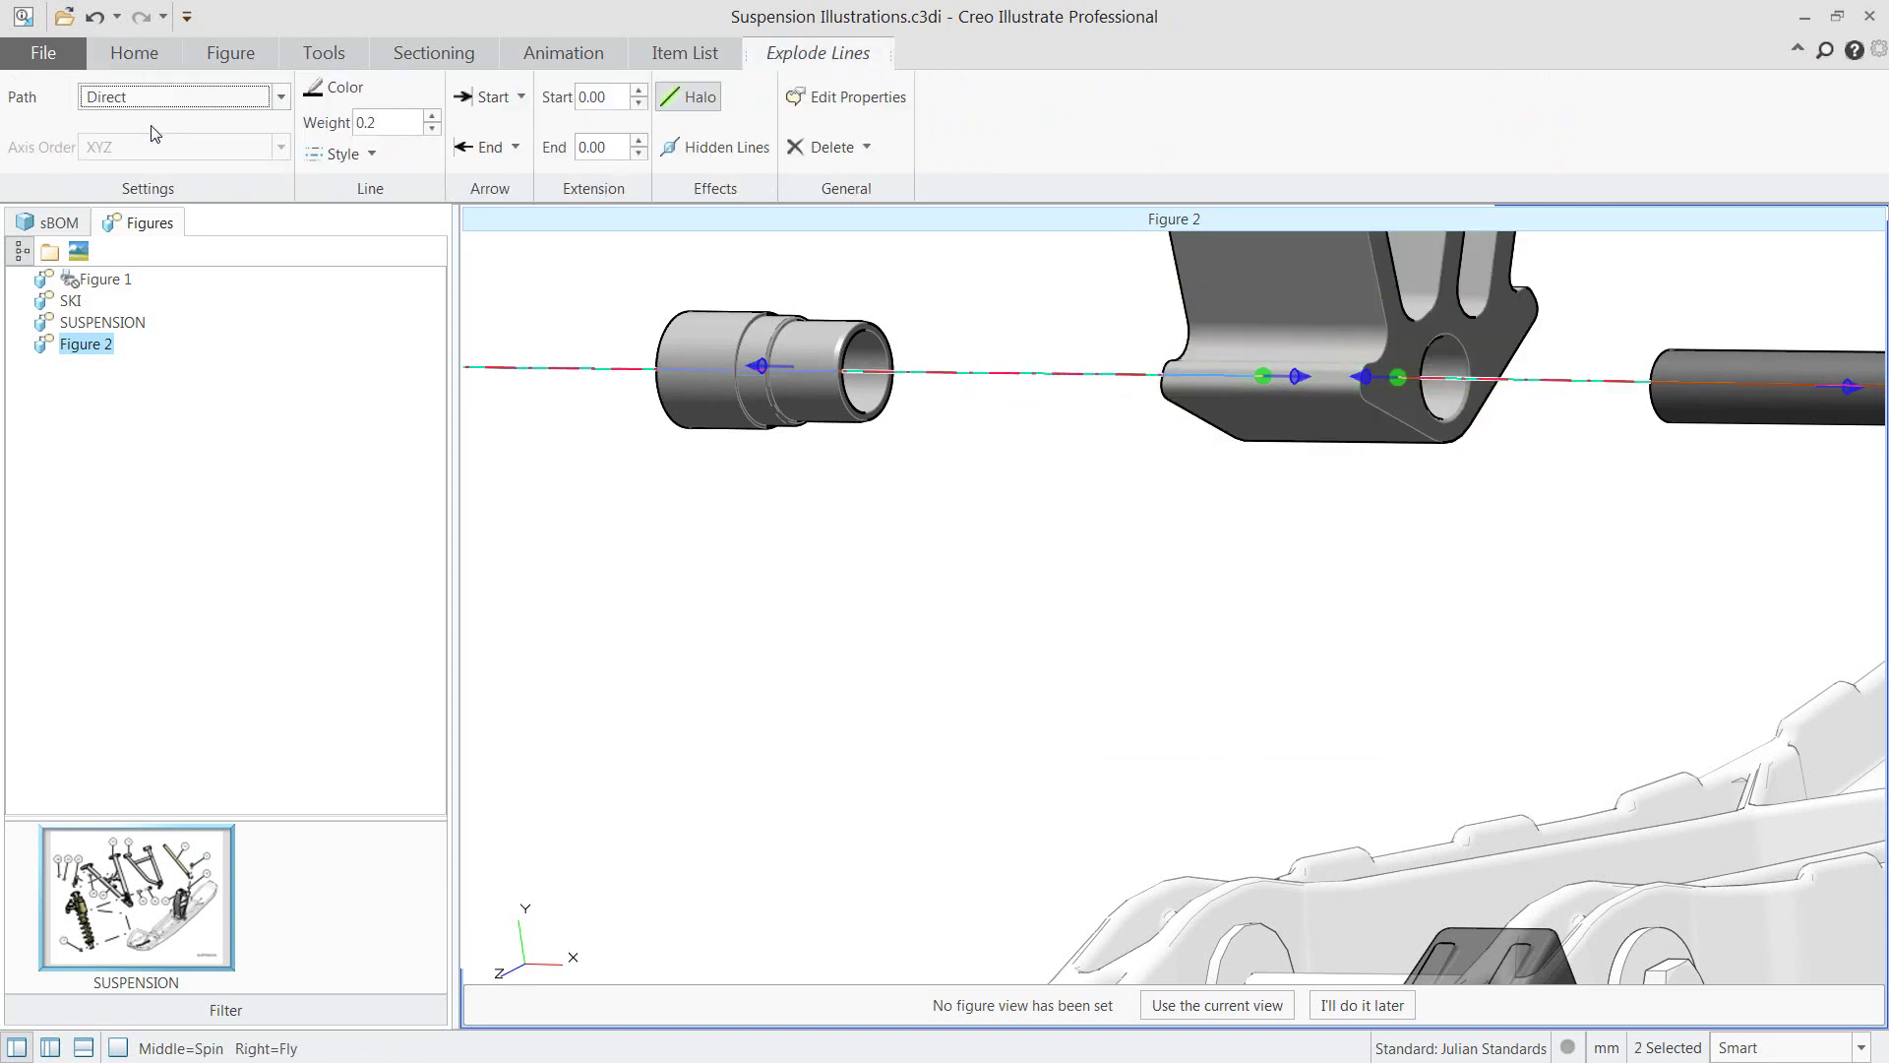
left_click(746, 528)
Color the two flanged bushings, the stepped bushing and the long sleeve pale yellow.
middle_click_drag(787, 536, 1082, 551)
middle_click_drag(1174, 477, 1208, 502)
left_click(734, 521)
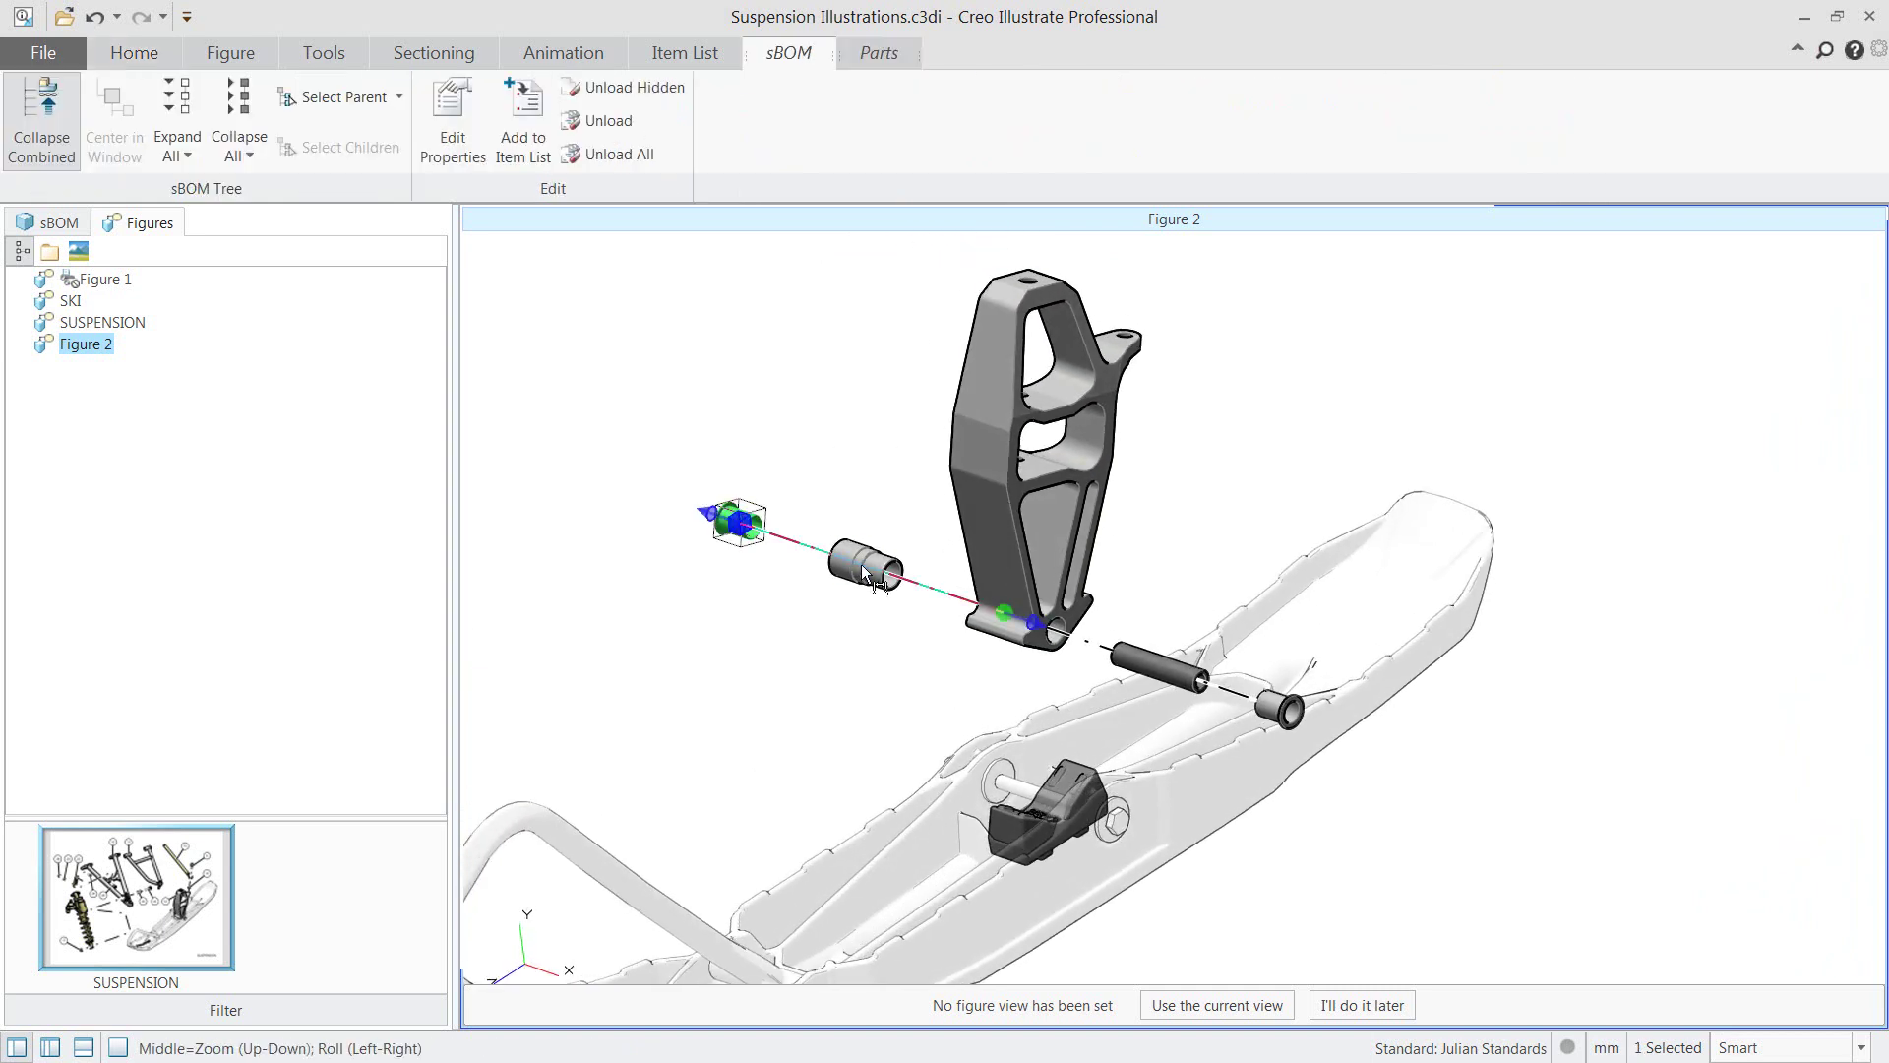
left_click(1277, 708, "ctrl")
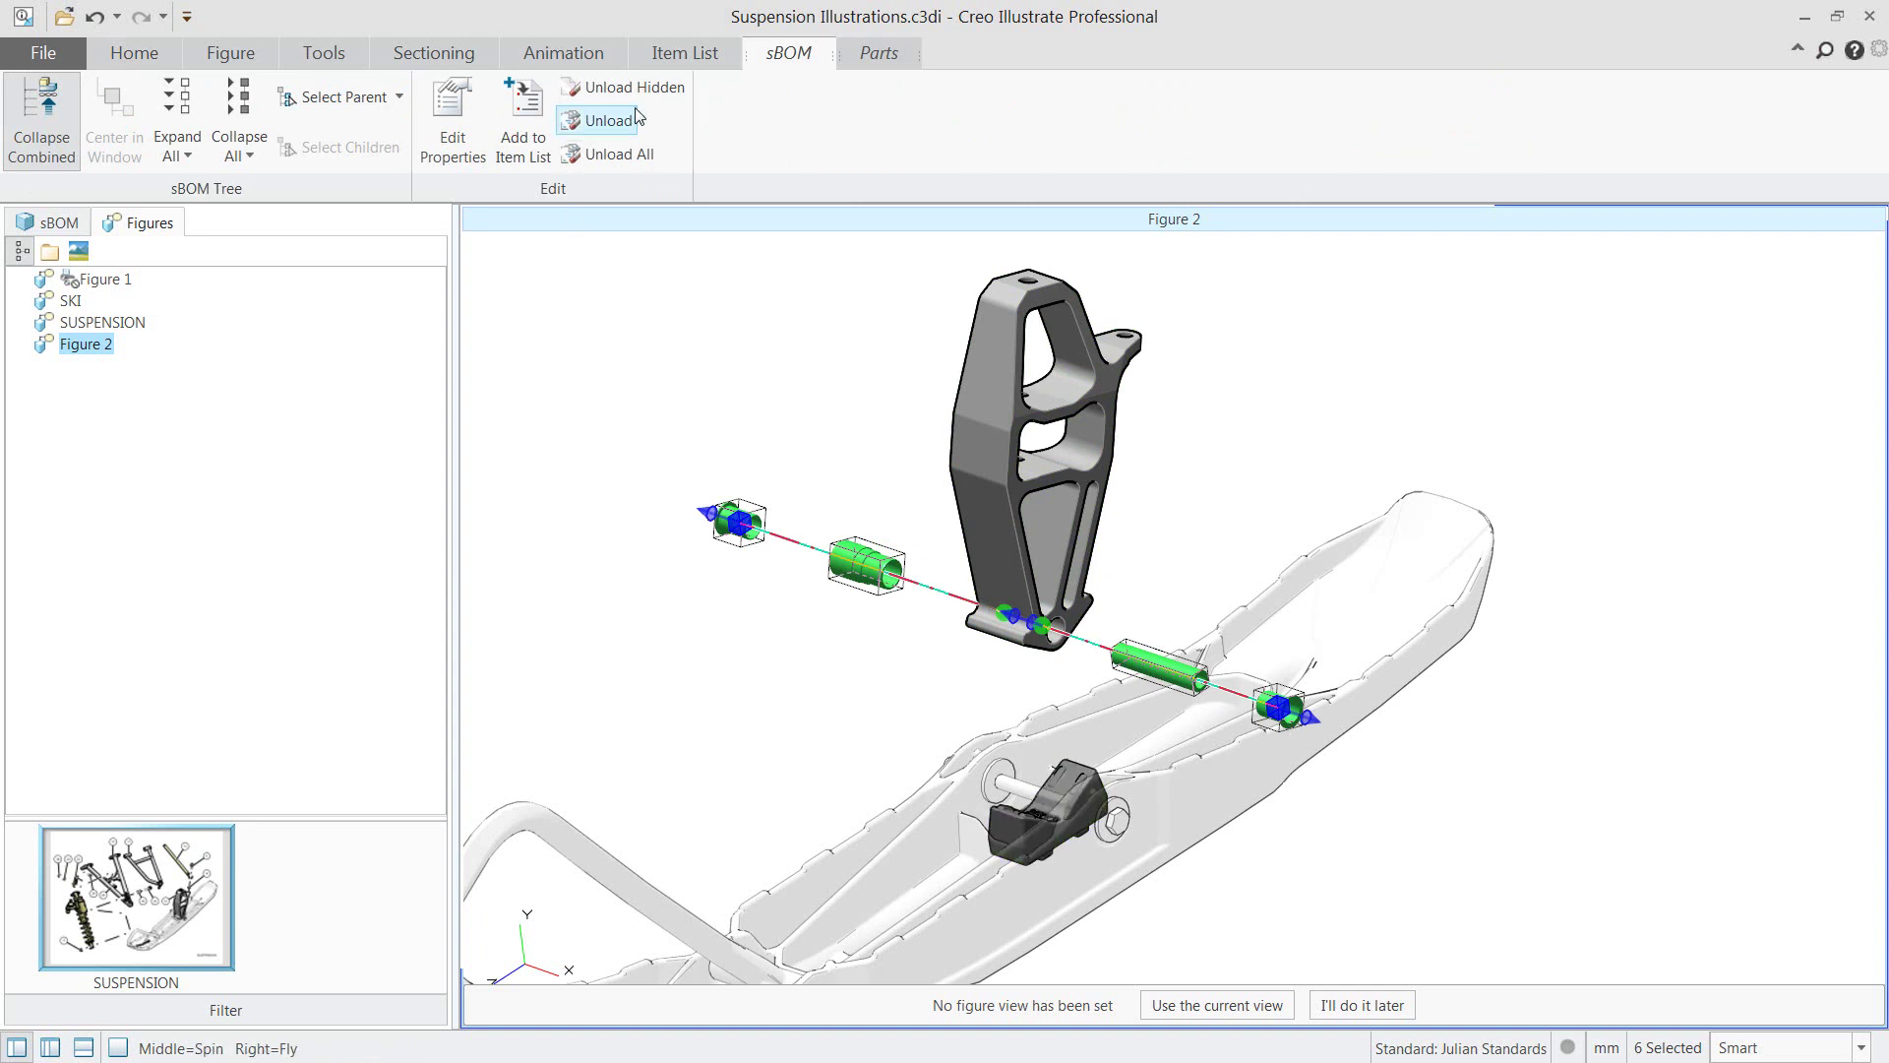
left_click(879, 52)
left_click(446, 120)
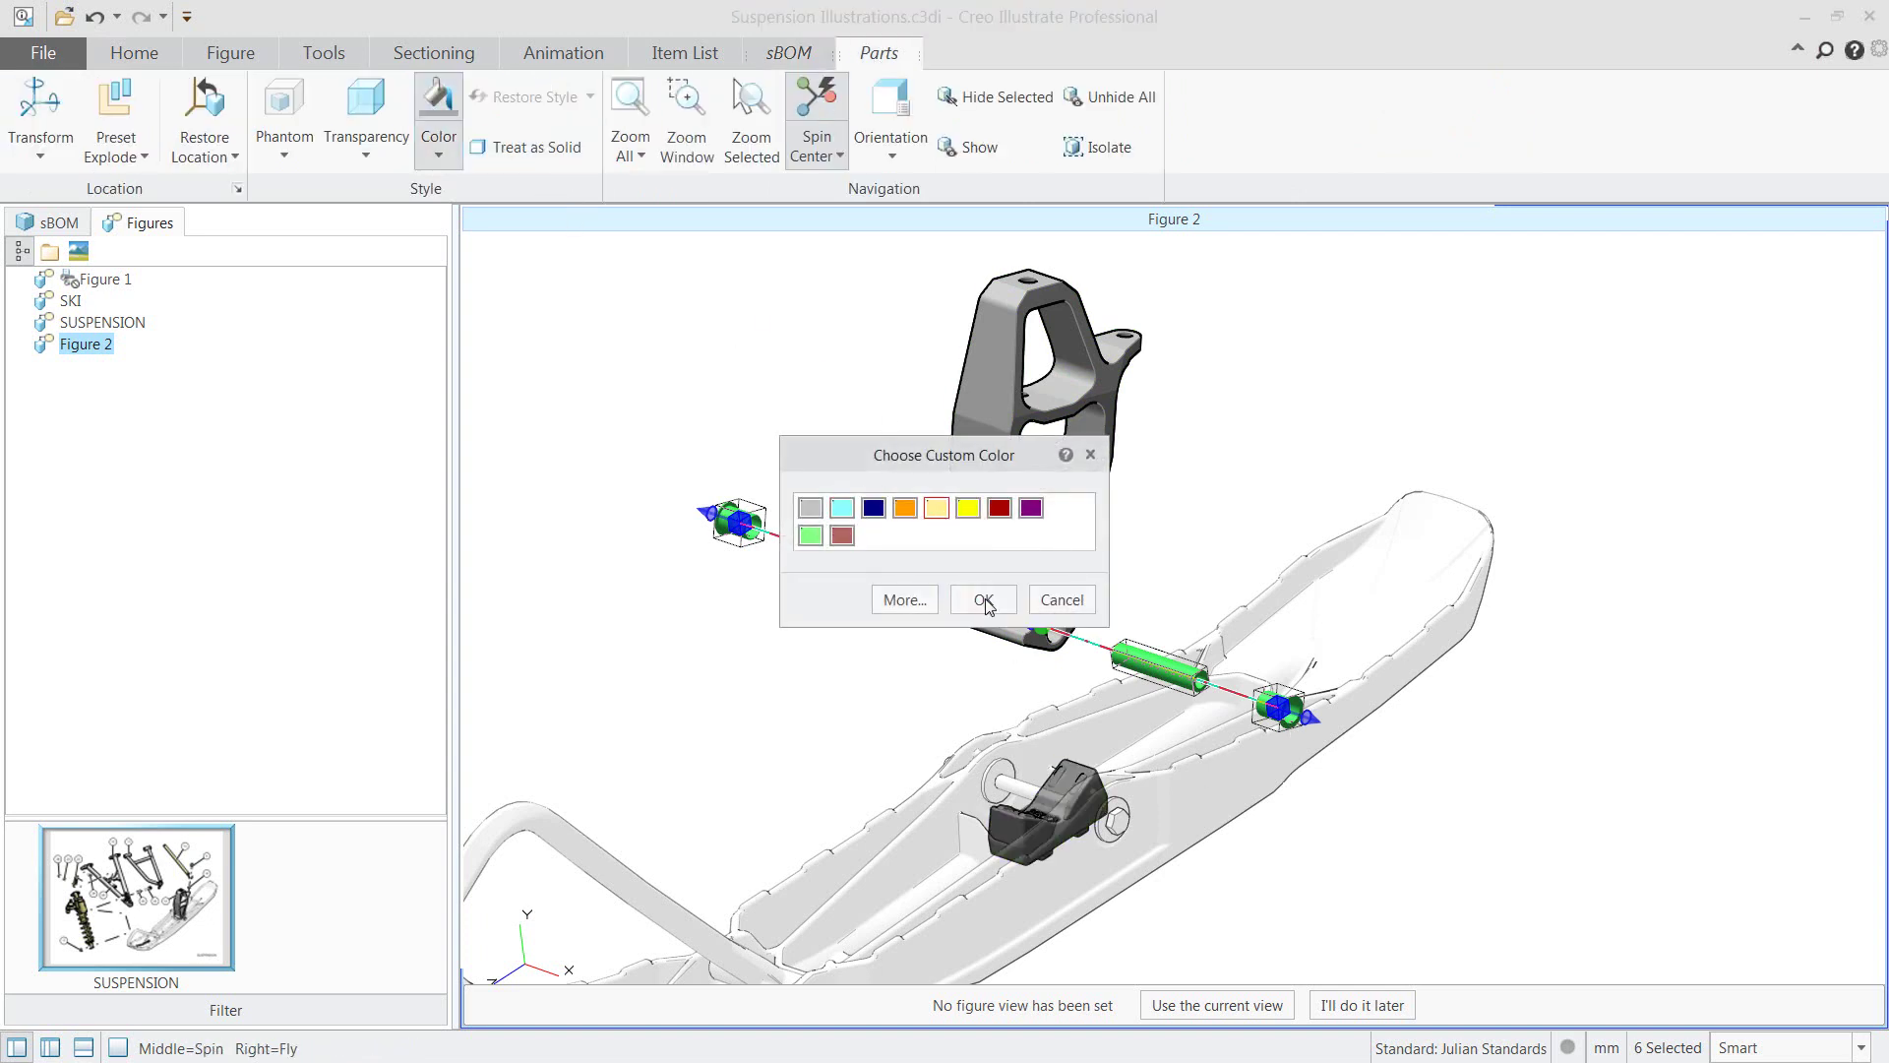
left_click(986, 603)
left_click(1231, 535)
Color the spindle and the block mounted on the ski light cyan.
left_click(1001, 524)
left_click(1082, 788, "ctrl")
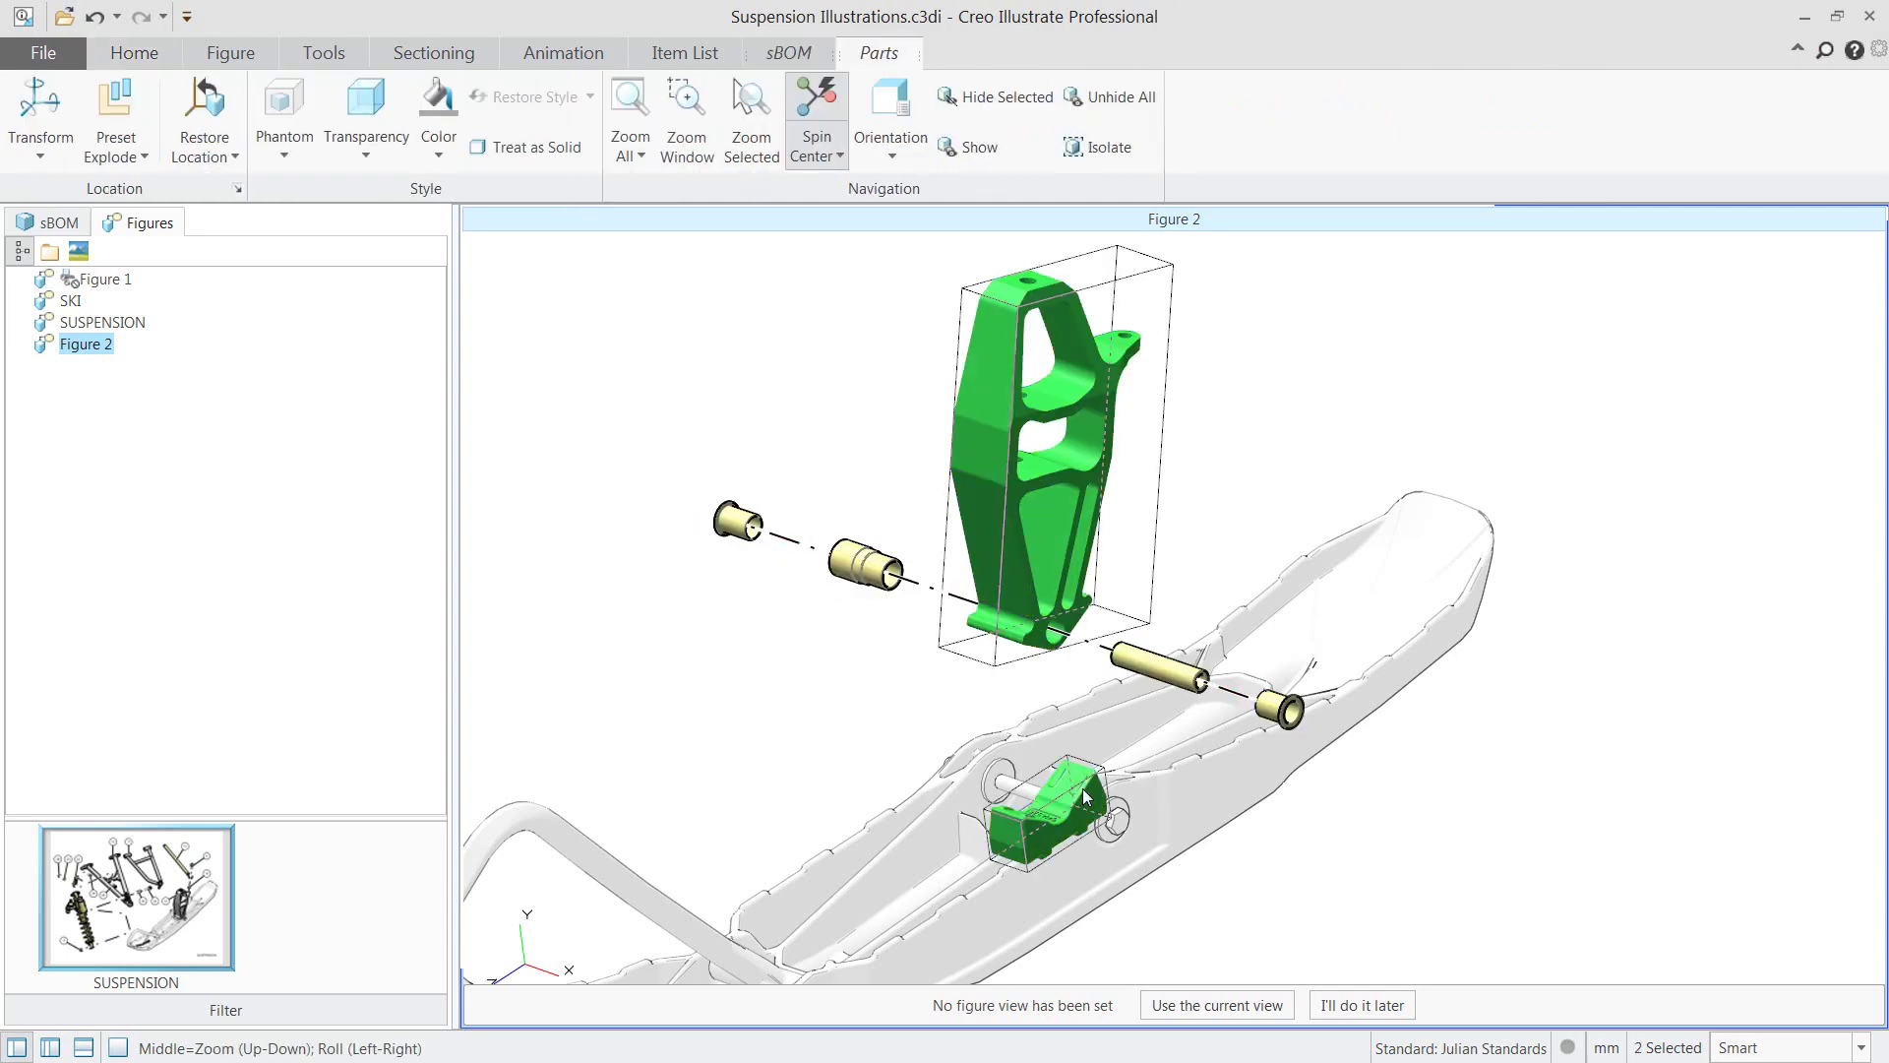
left_click(439, 113)
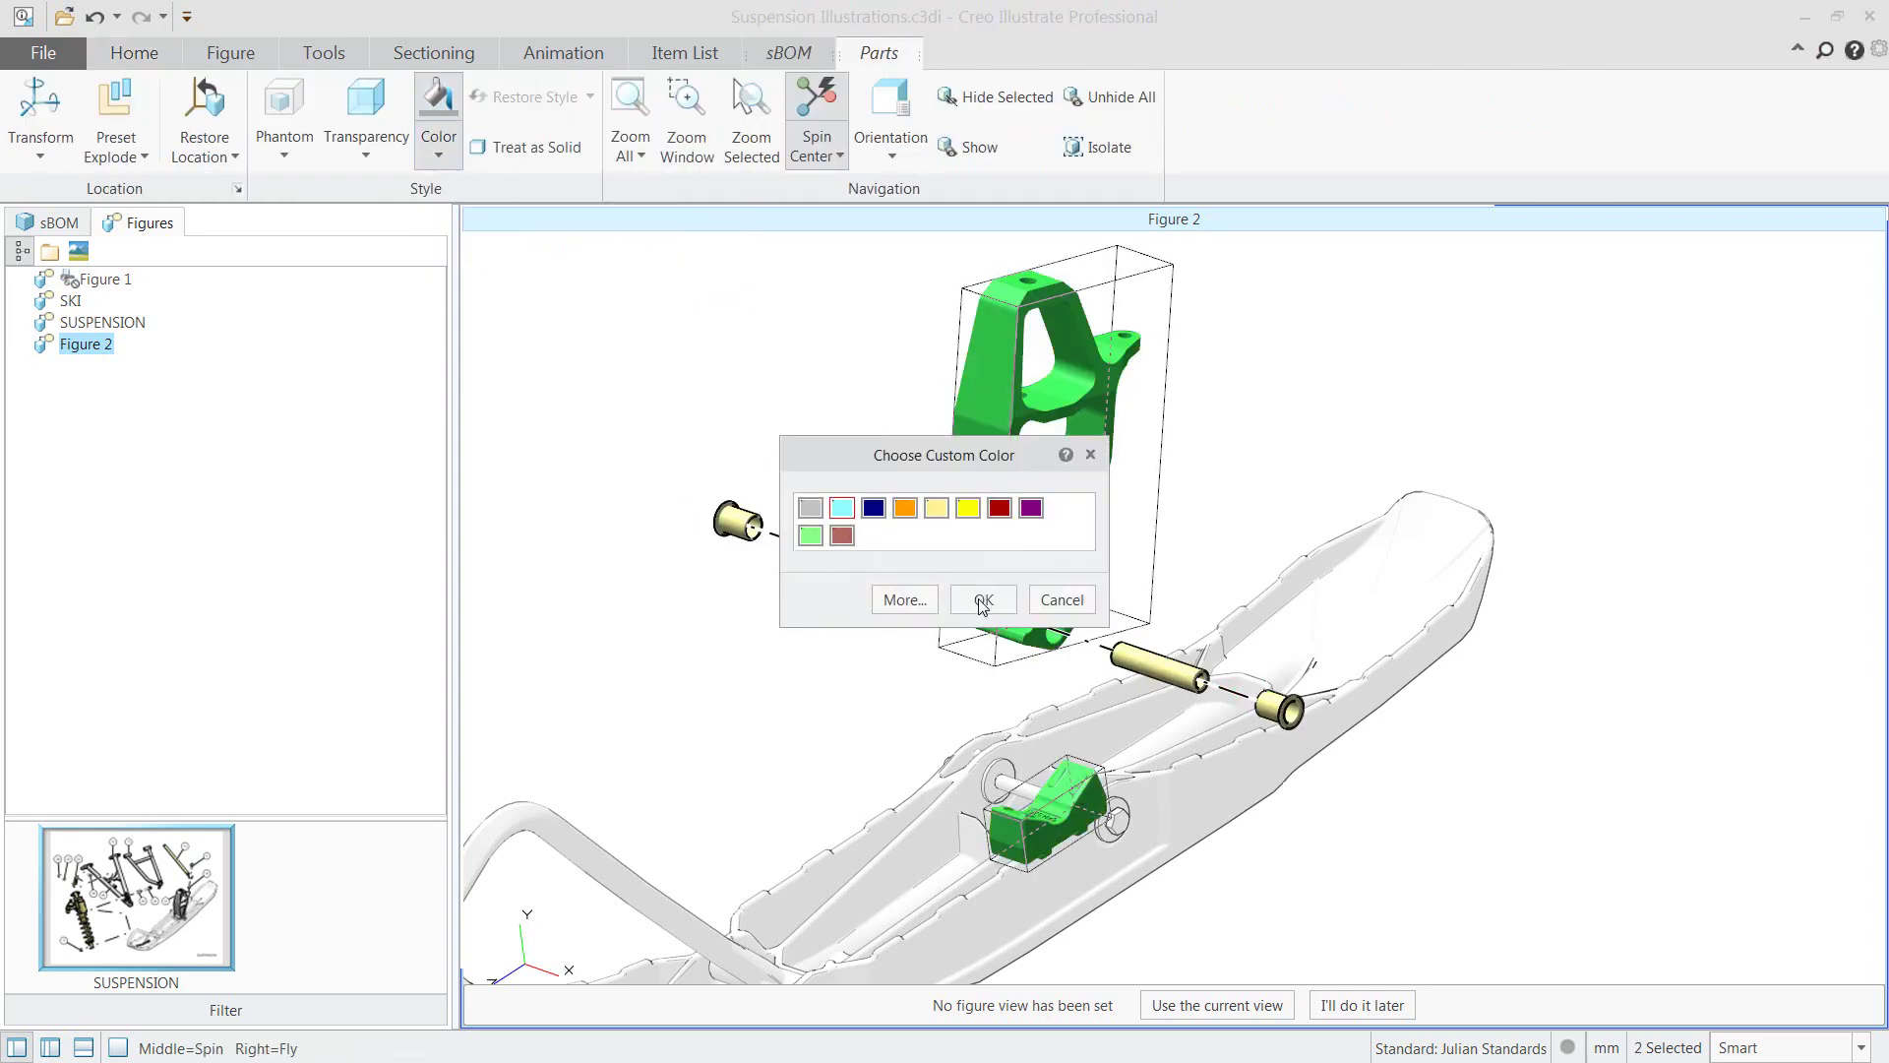
left_click(982, 601)
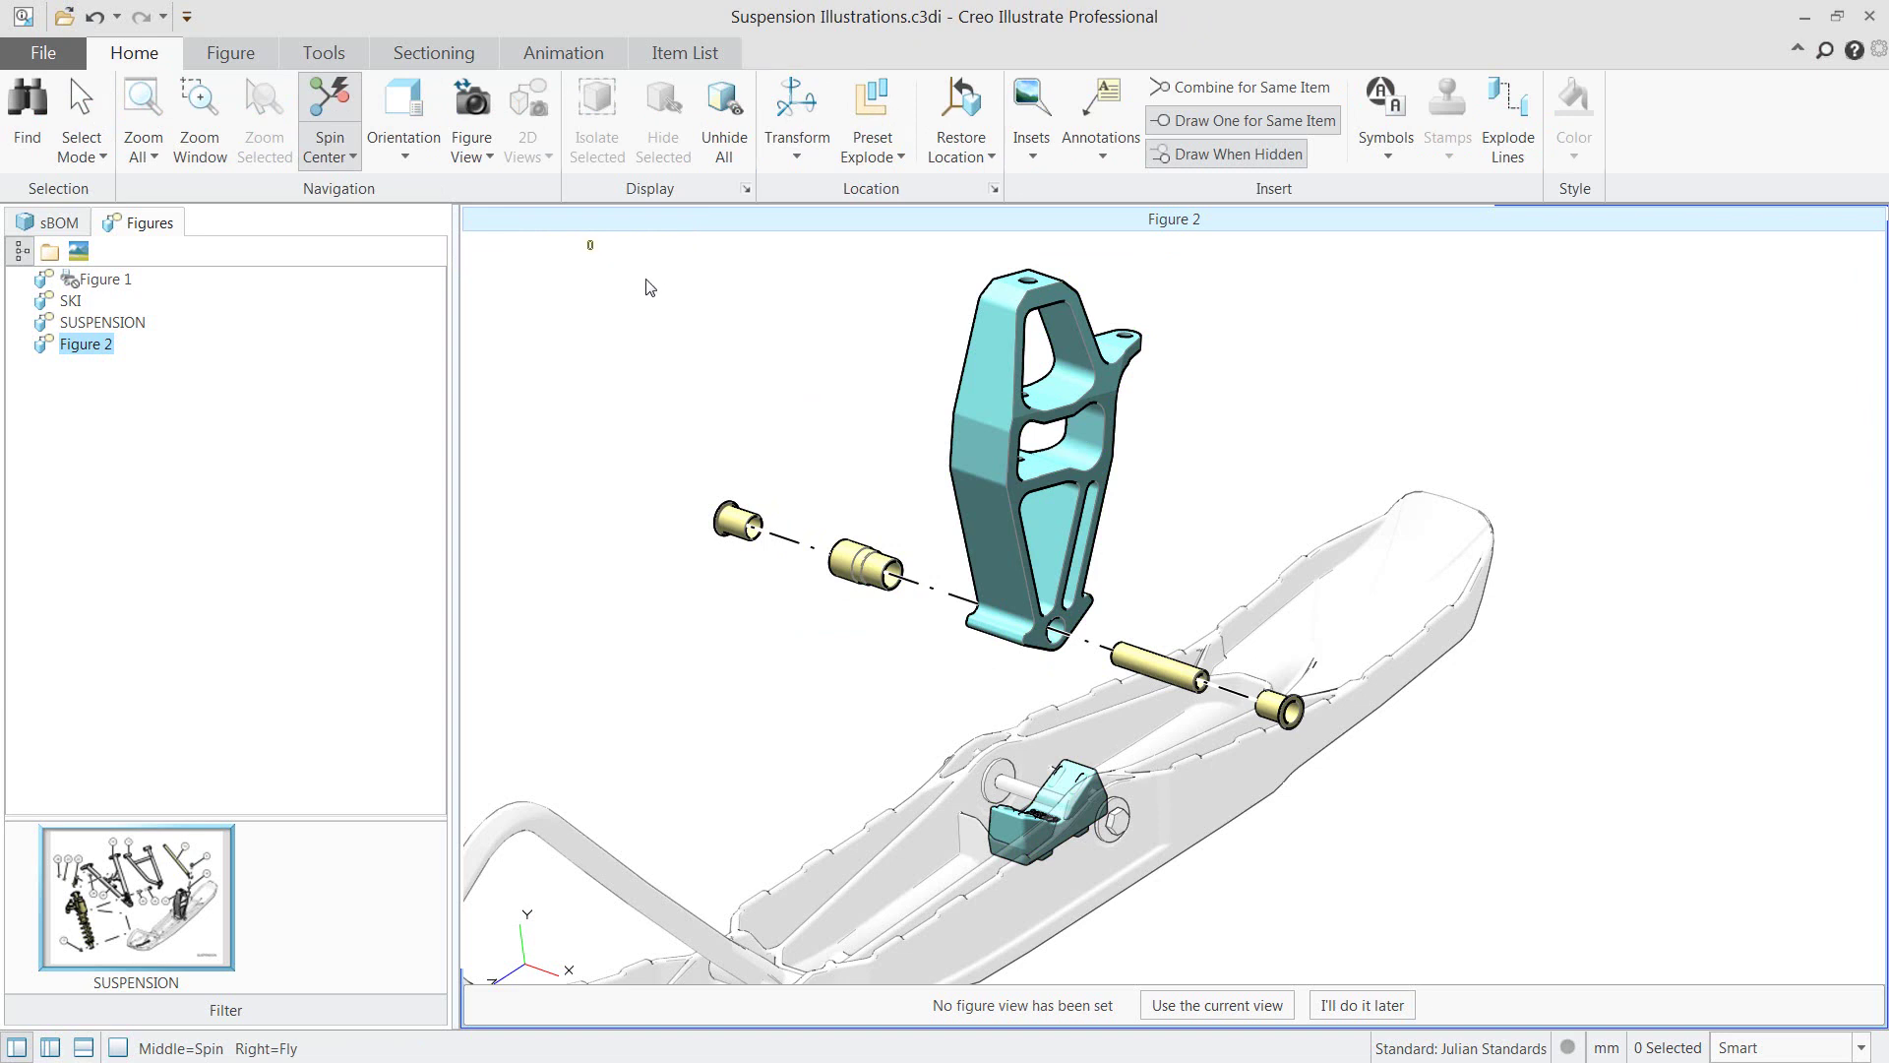
Move the spindle, bushings, sleeve and their explode lines together about 87 mm in negative Z along the ski.
left_click_drag(587, 240, 1387, 753)
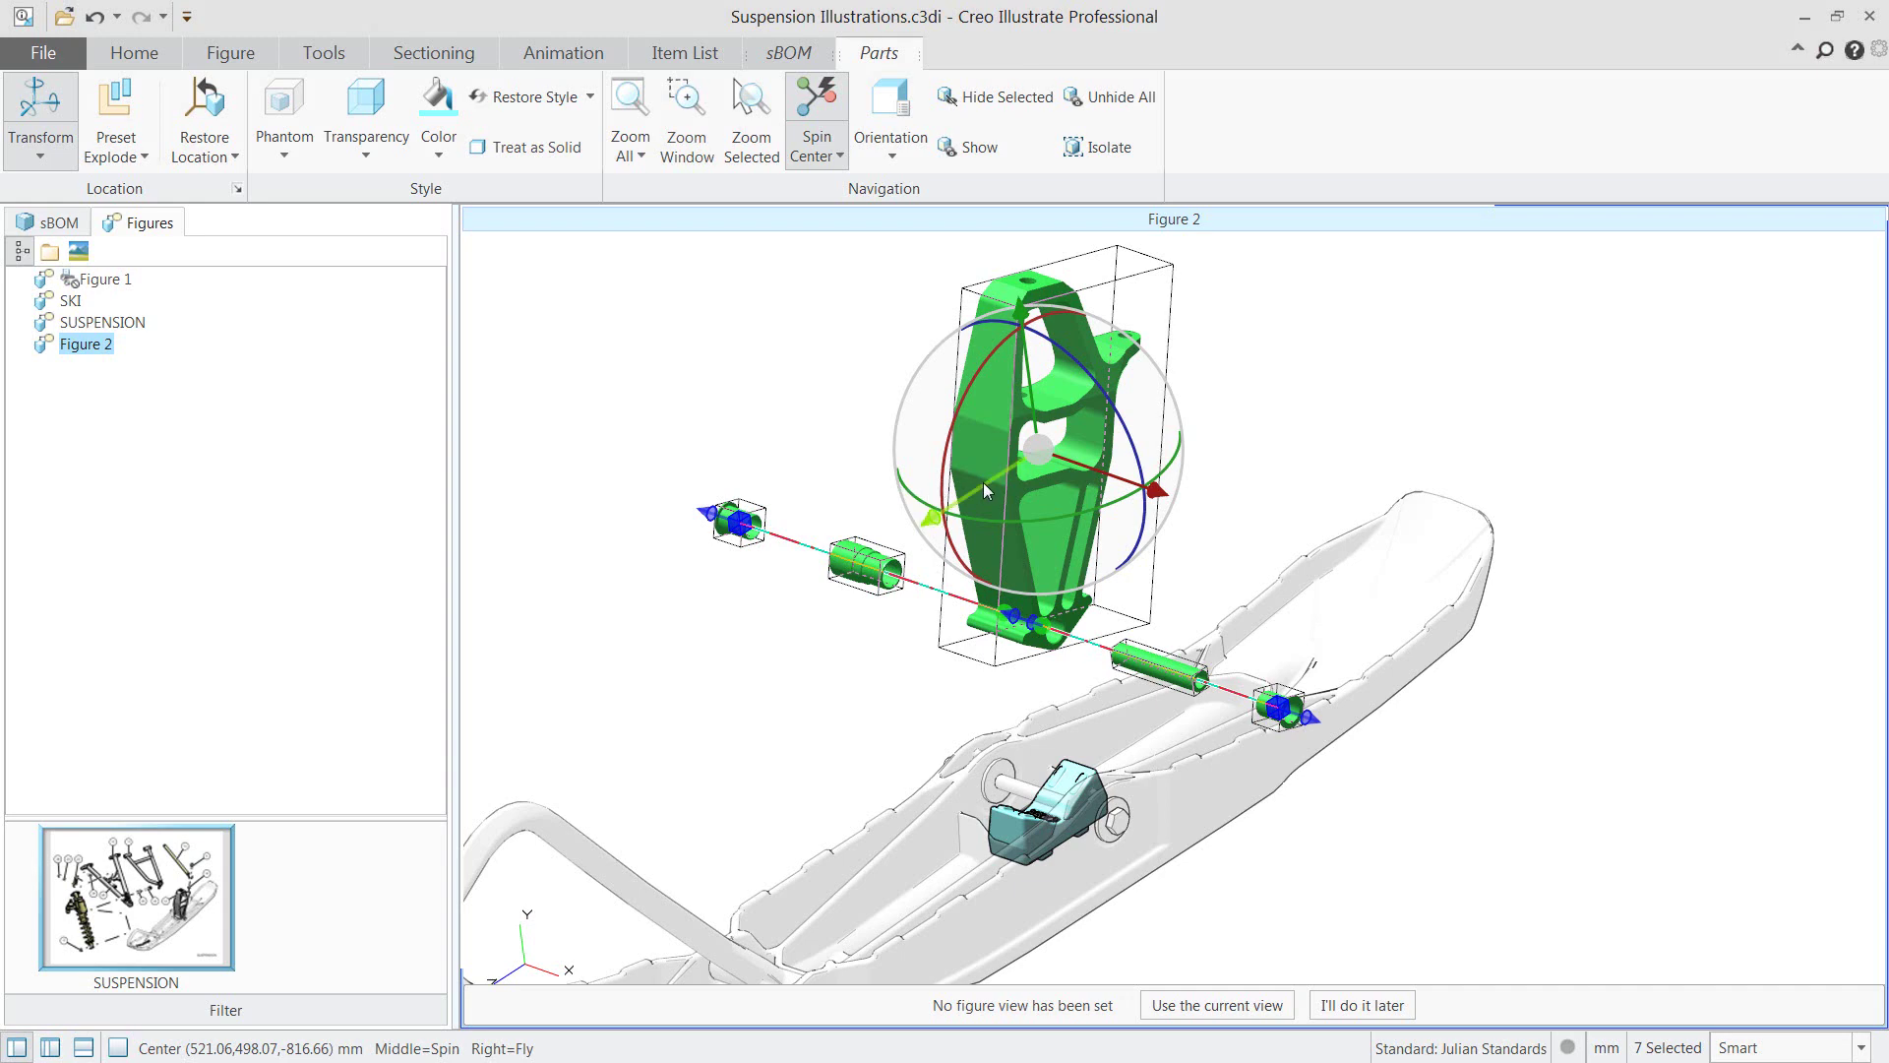
left_click_drag(983, 482, 1085, 454)
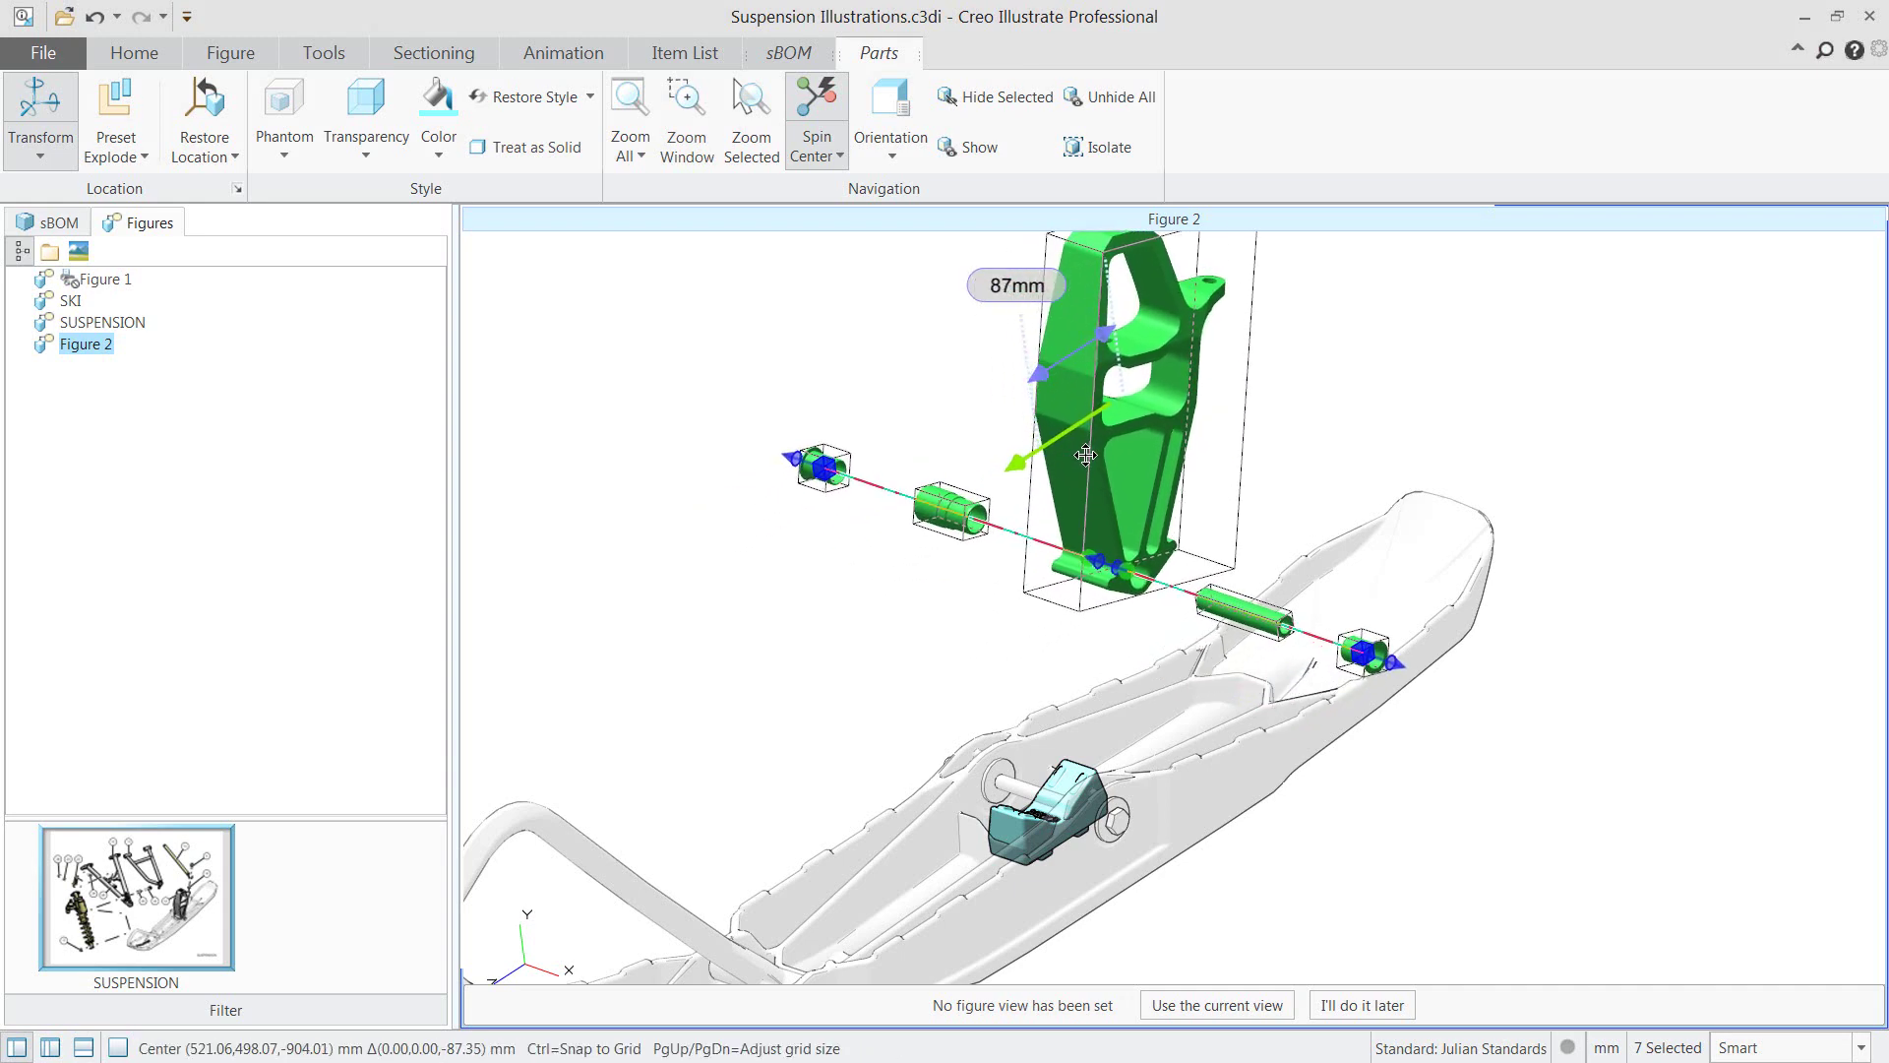
left_click(905, 368)
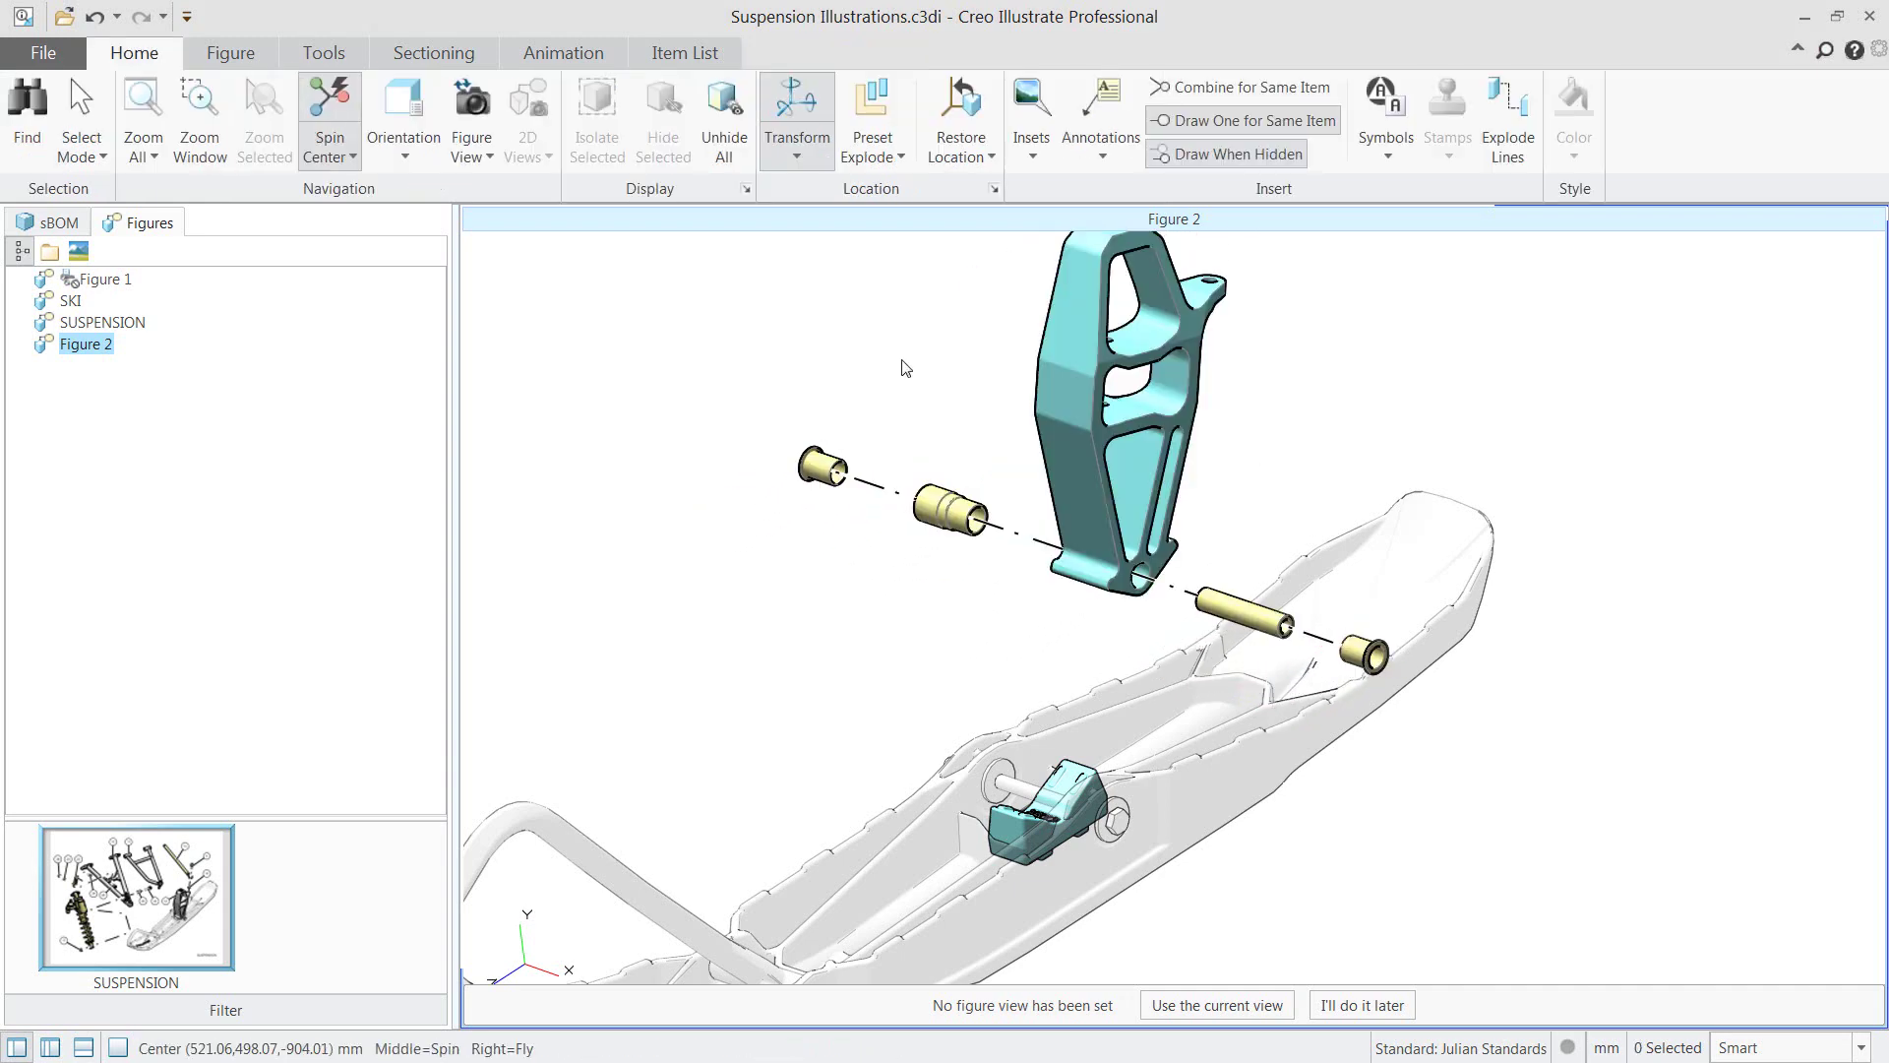
Place an Arrow Straight symbol on the block marked 5414375, working from the top view.
key("t")
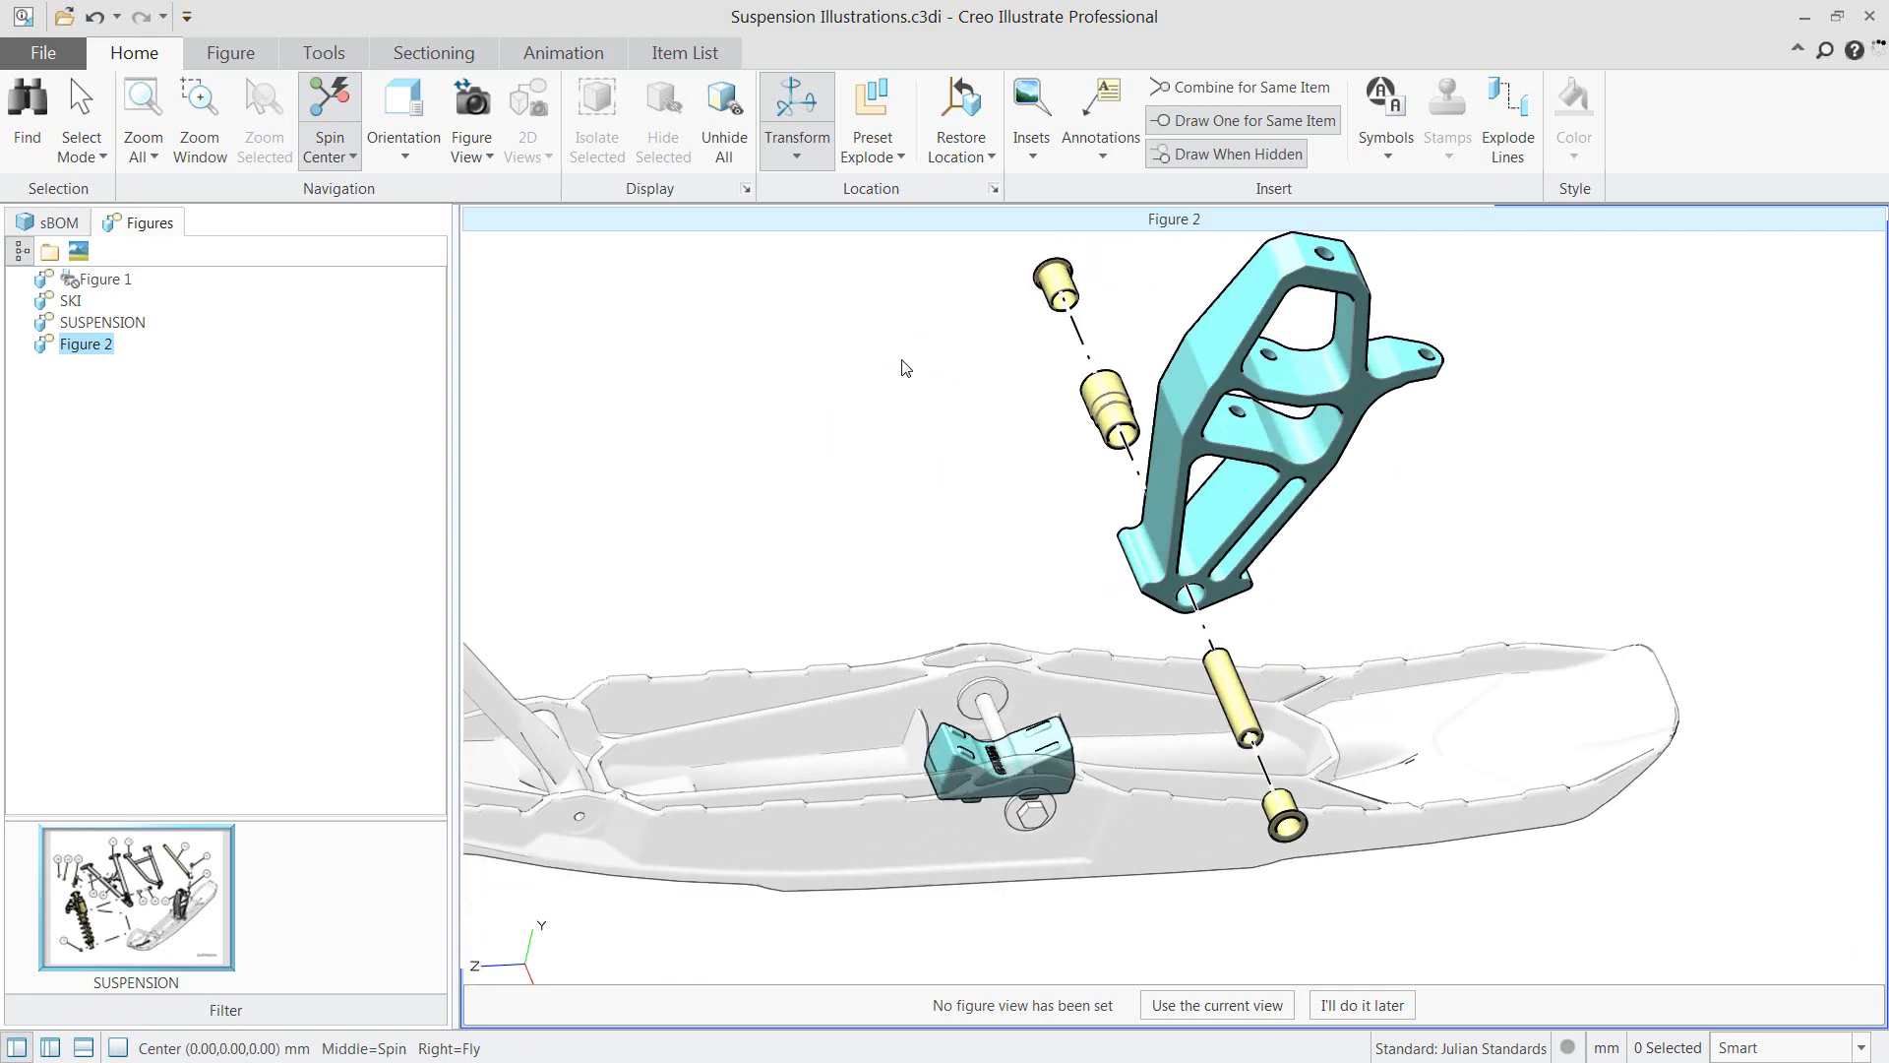
middle_click_drag(1075, 369, 924, 486, "shift")
scroll(926, 483, "down", 1)
scroll(962, 464, "down", 3)
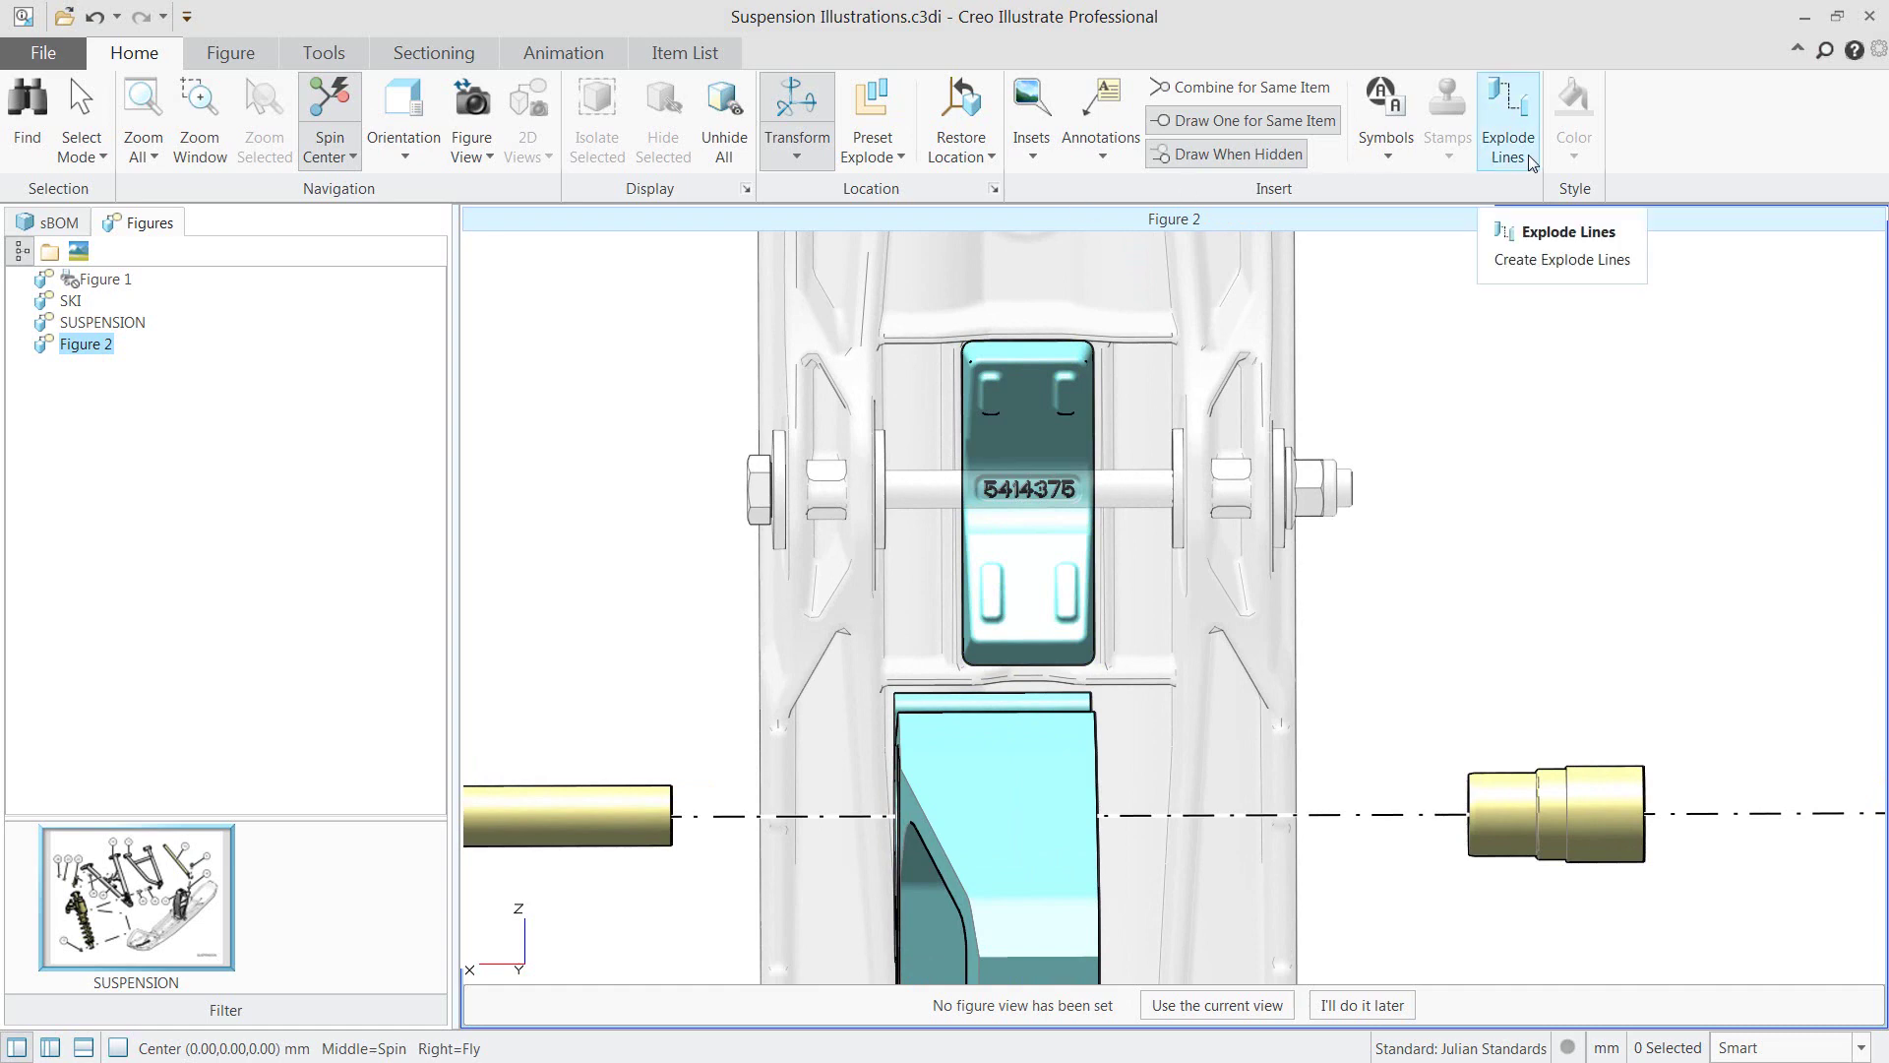
left_click(1386, 118)
scroll(1200, 507, "down", 1)
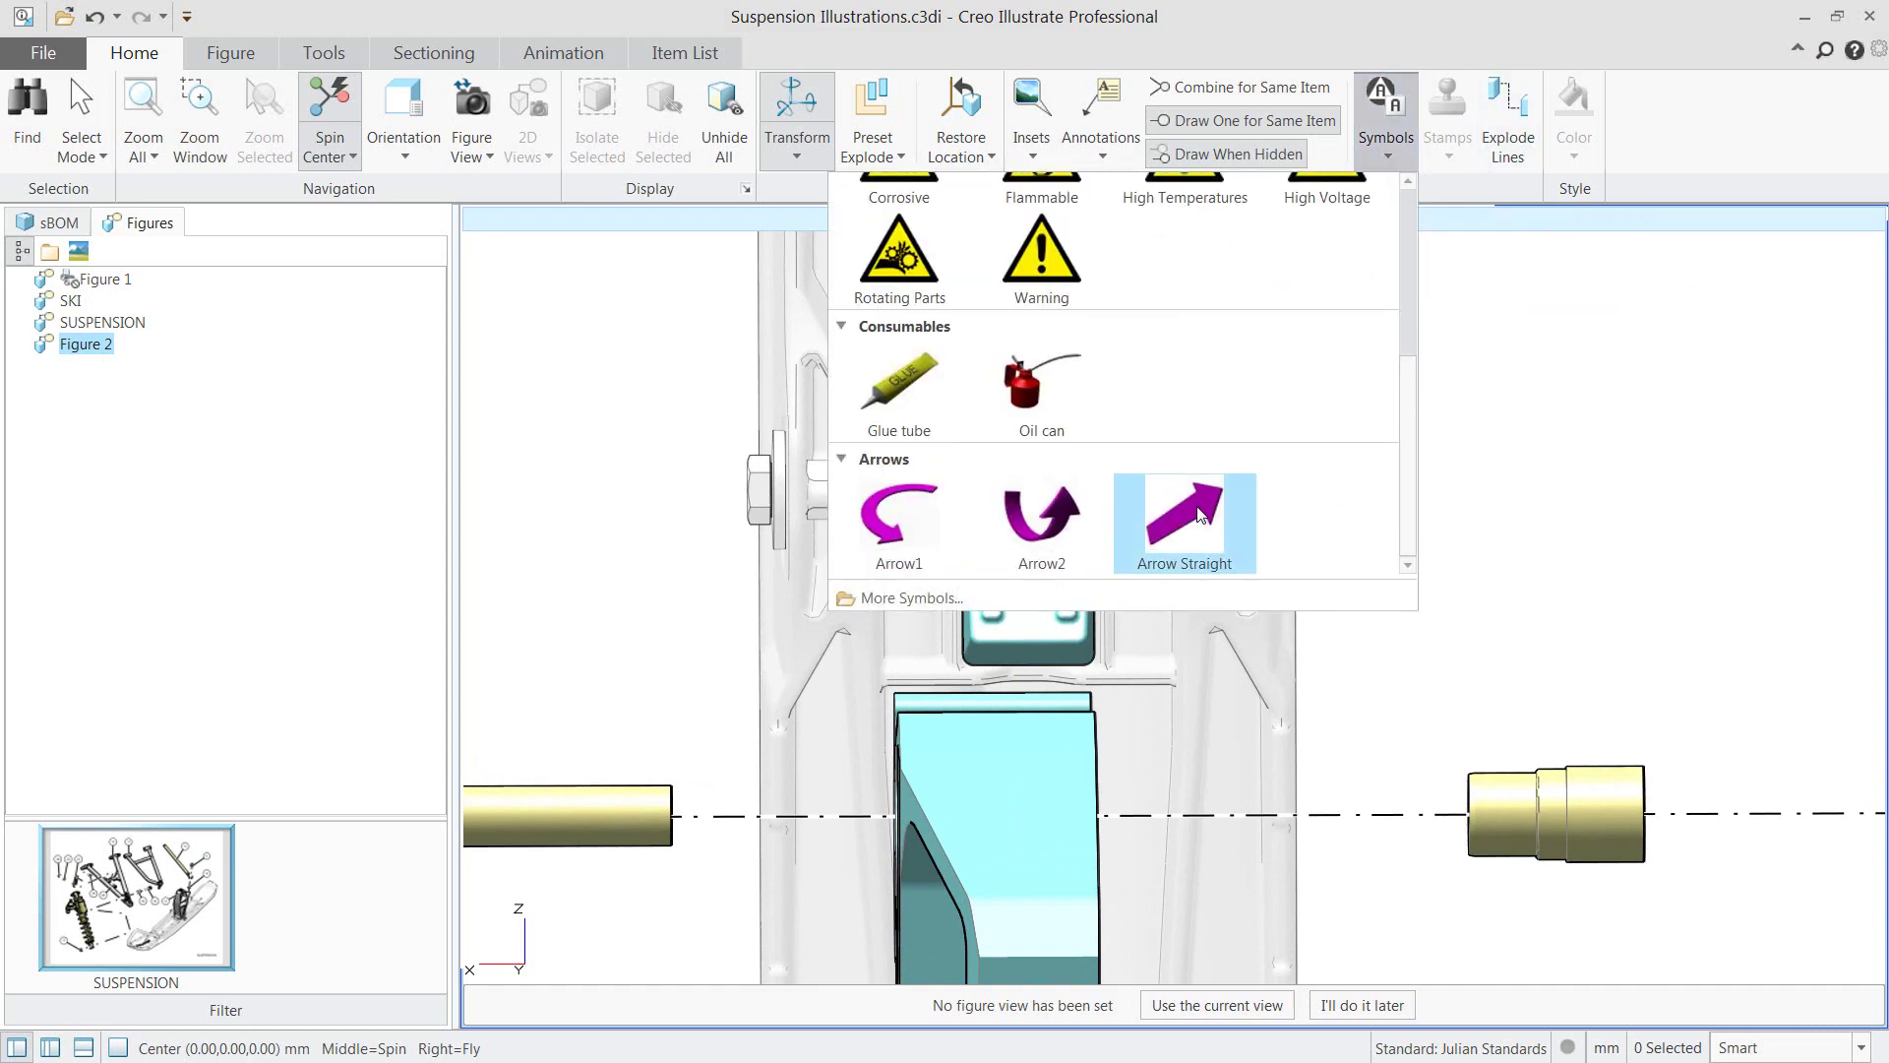
left_click(1201, 510)
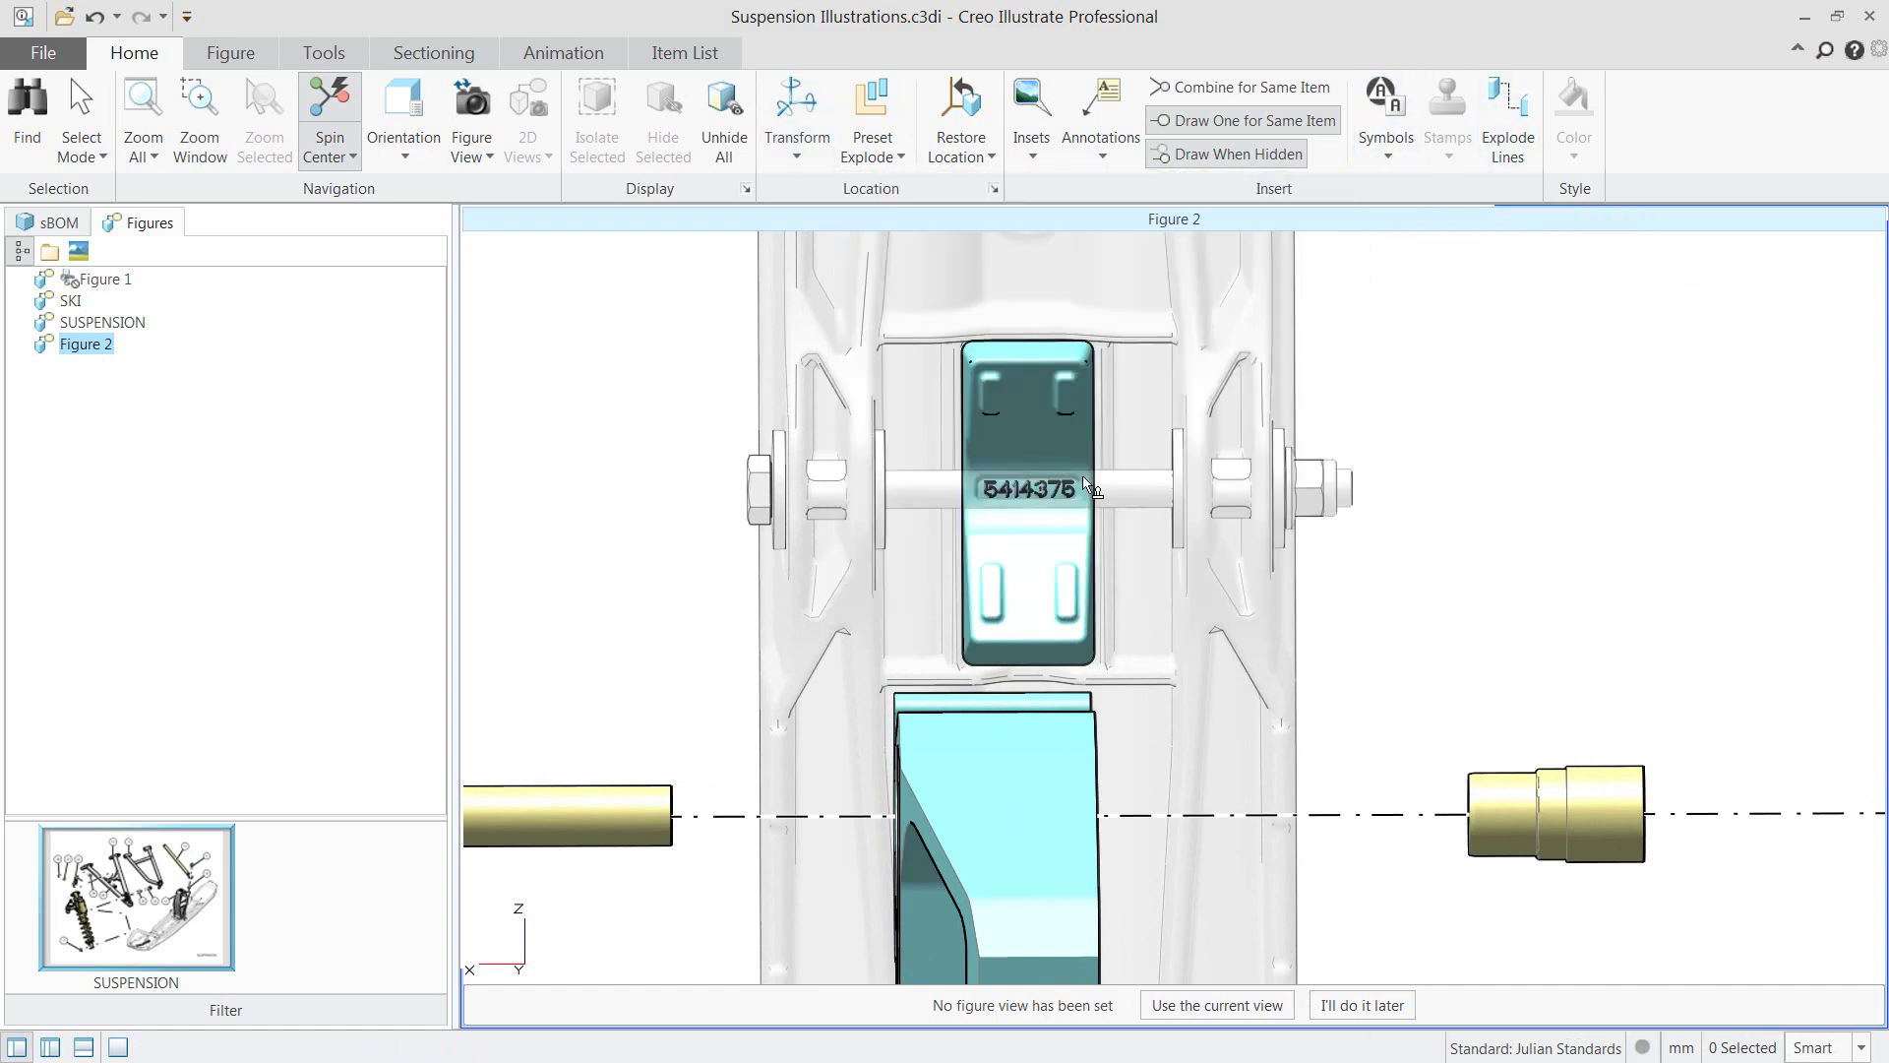
left_click(995, 409)
Rotate the arrow symbol to lie flat pointing toward the ski tip and move it beside the block.
scroll(1207, 445, "up", 2)
scroll(1207, 445, "up", 1)
mouse_move(1222, 432)
middle_mouse_down()
mouse_move(1247, 434)
mouse_move(1235, 452)
middle_mouse_up()
left_click(1234, 452)
left_click(932, 453)
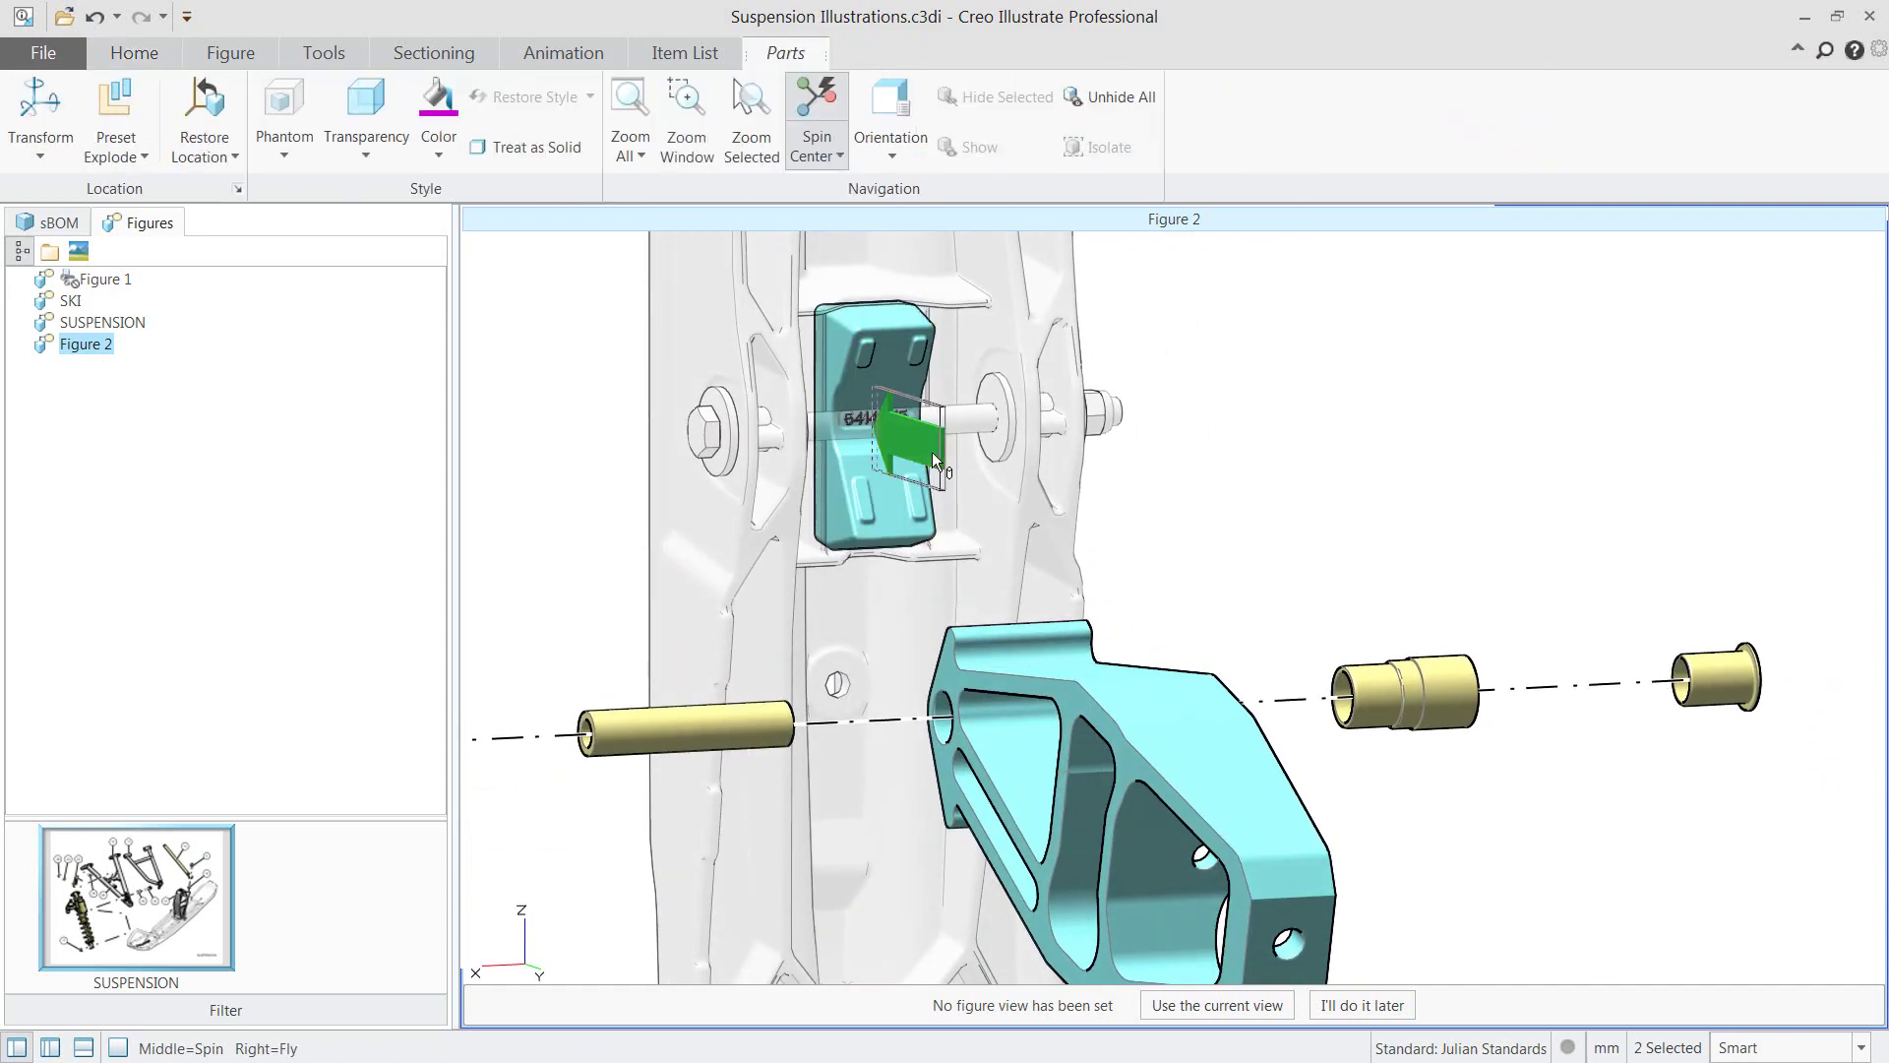
key("ctrl+t")
left_click_drag(955, 381, 823, 434)
left_click(1215, 434)
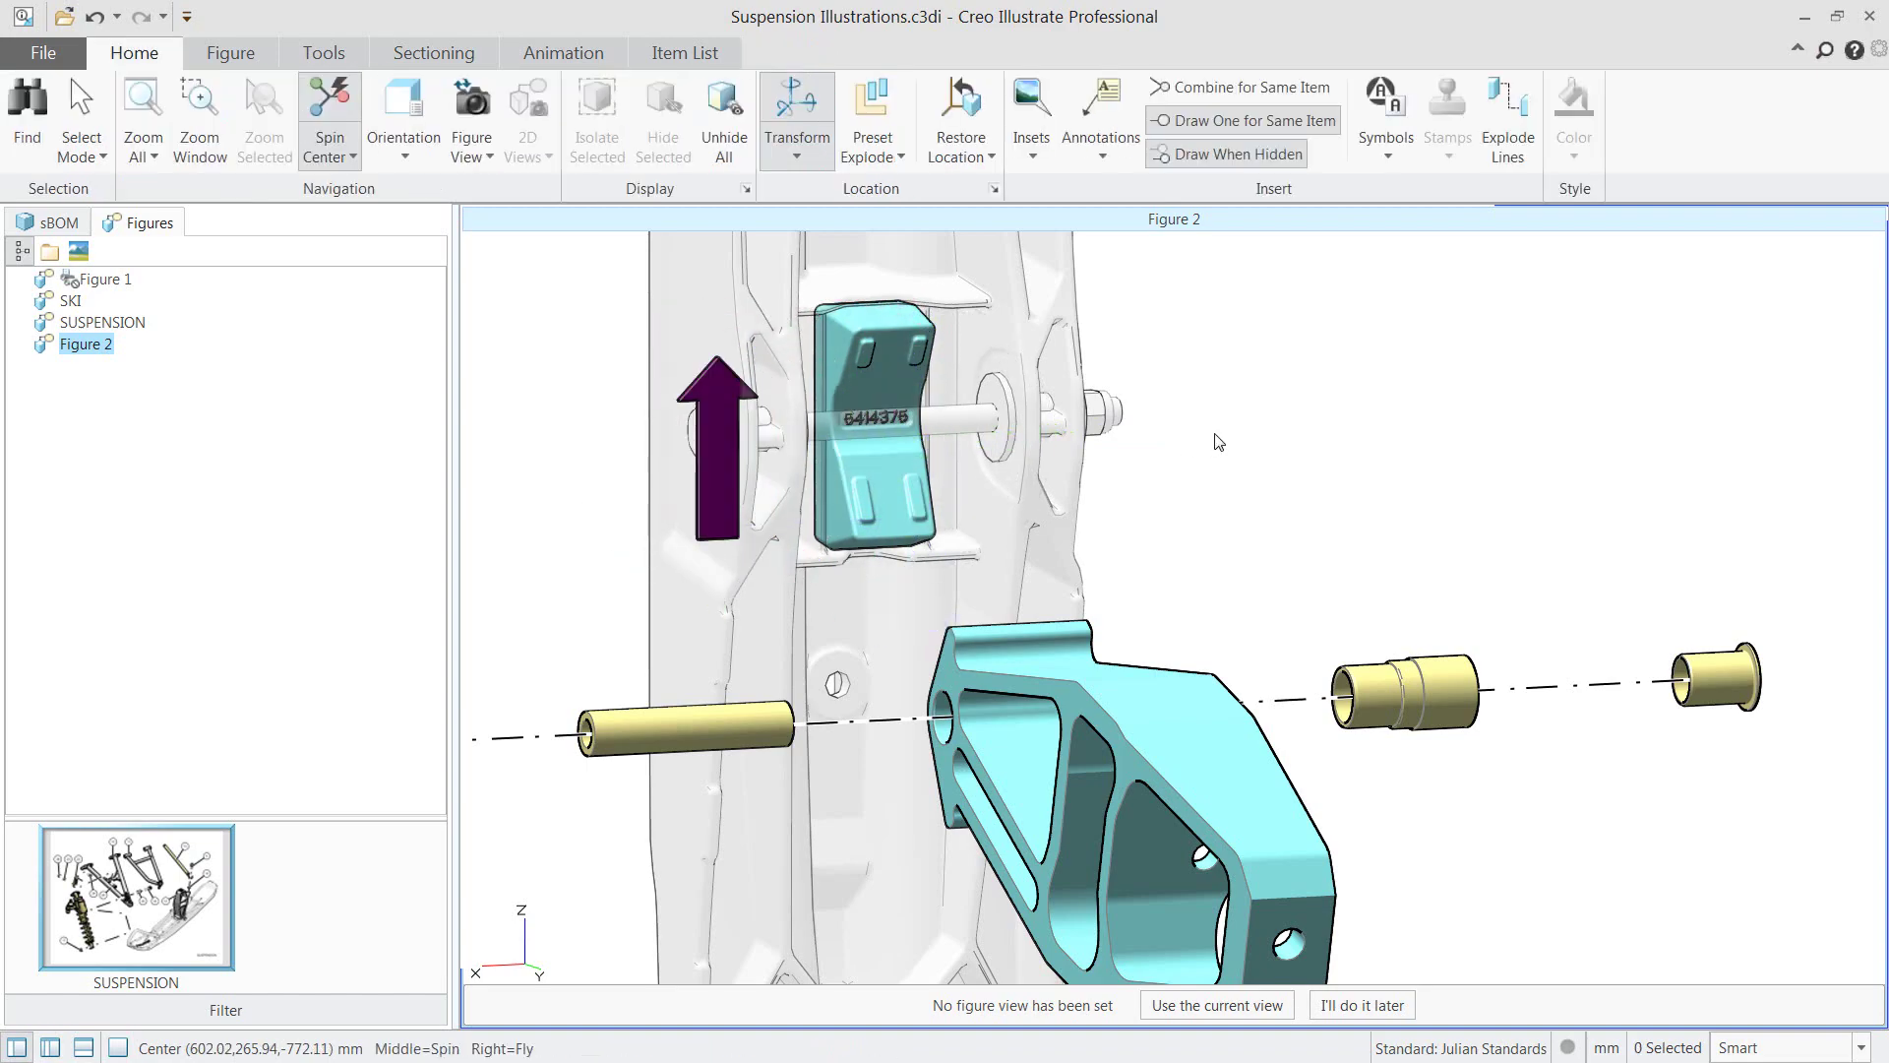
Shift the arrow symbol sideways to the outer edge of the ski, viewed from above.
key("ctrl+d")
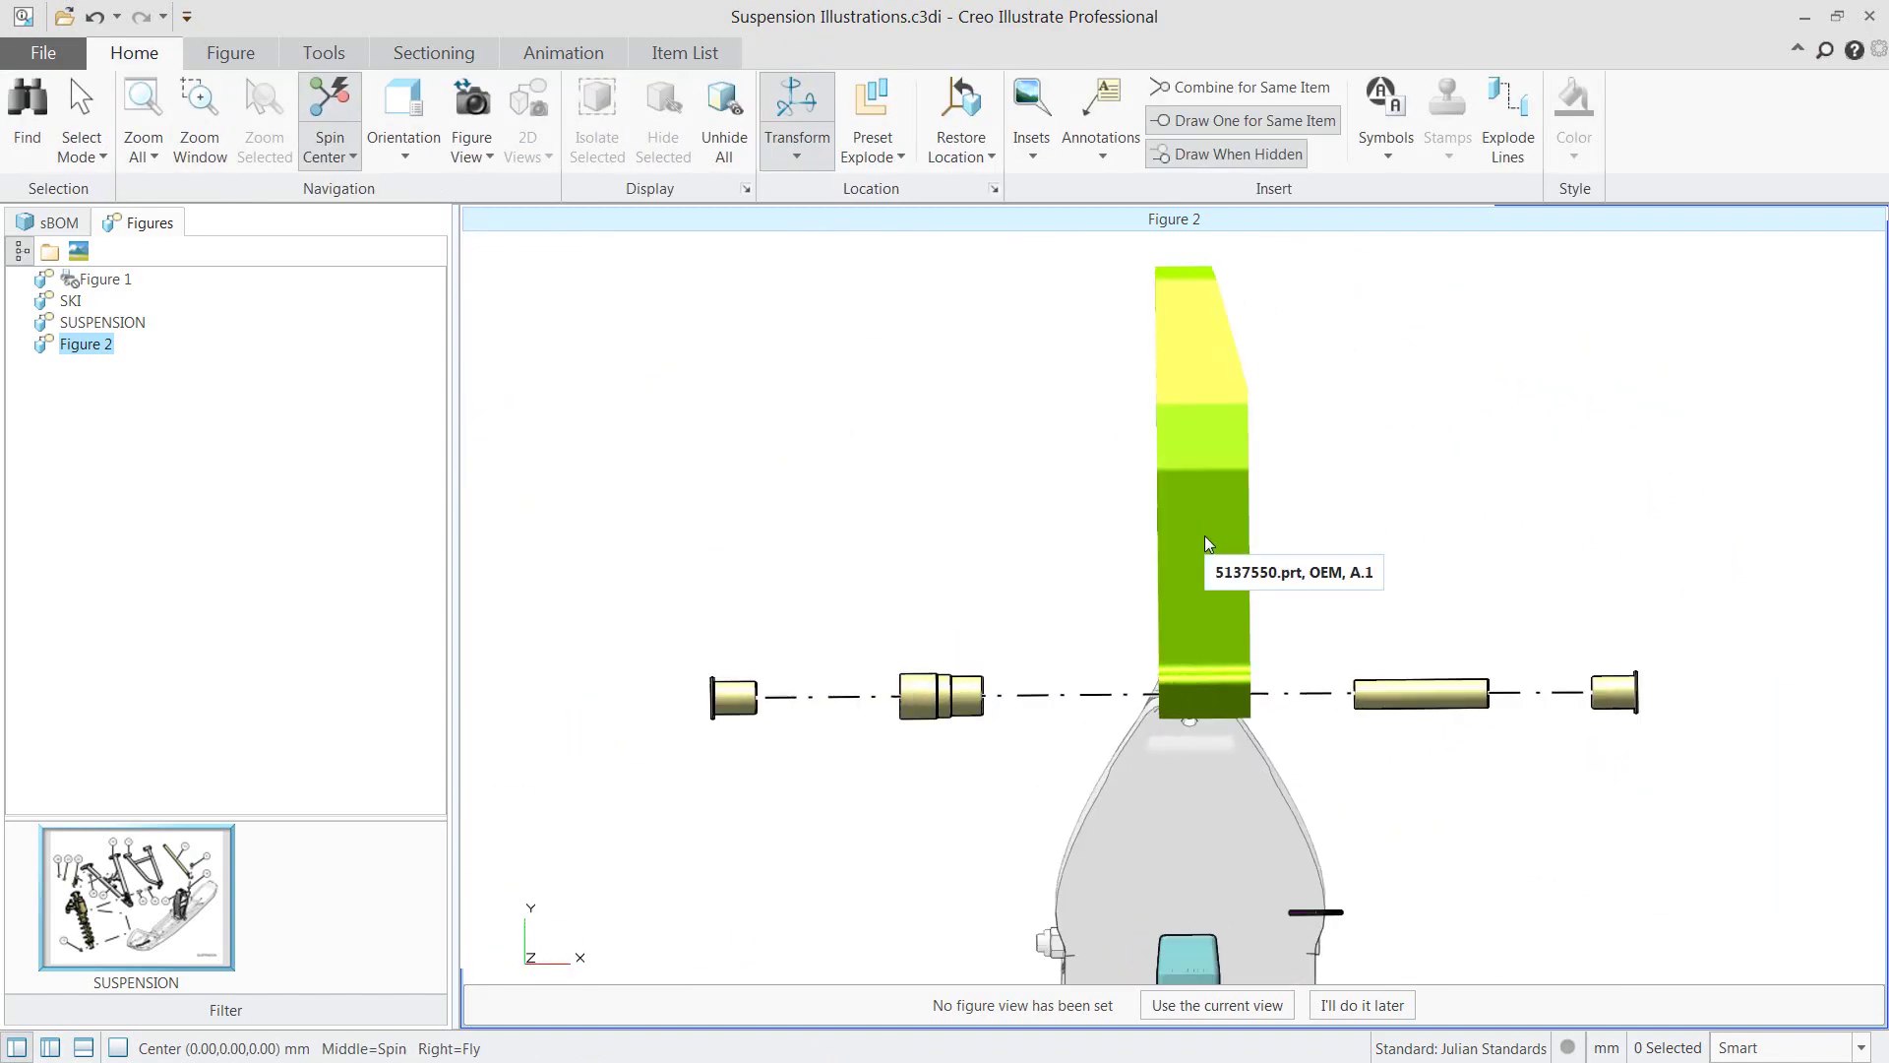
key("y")
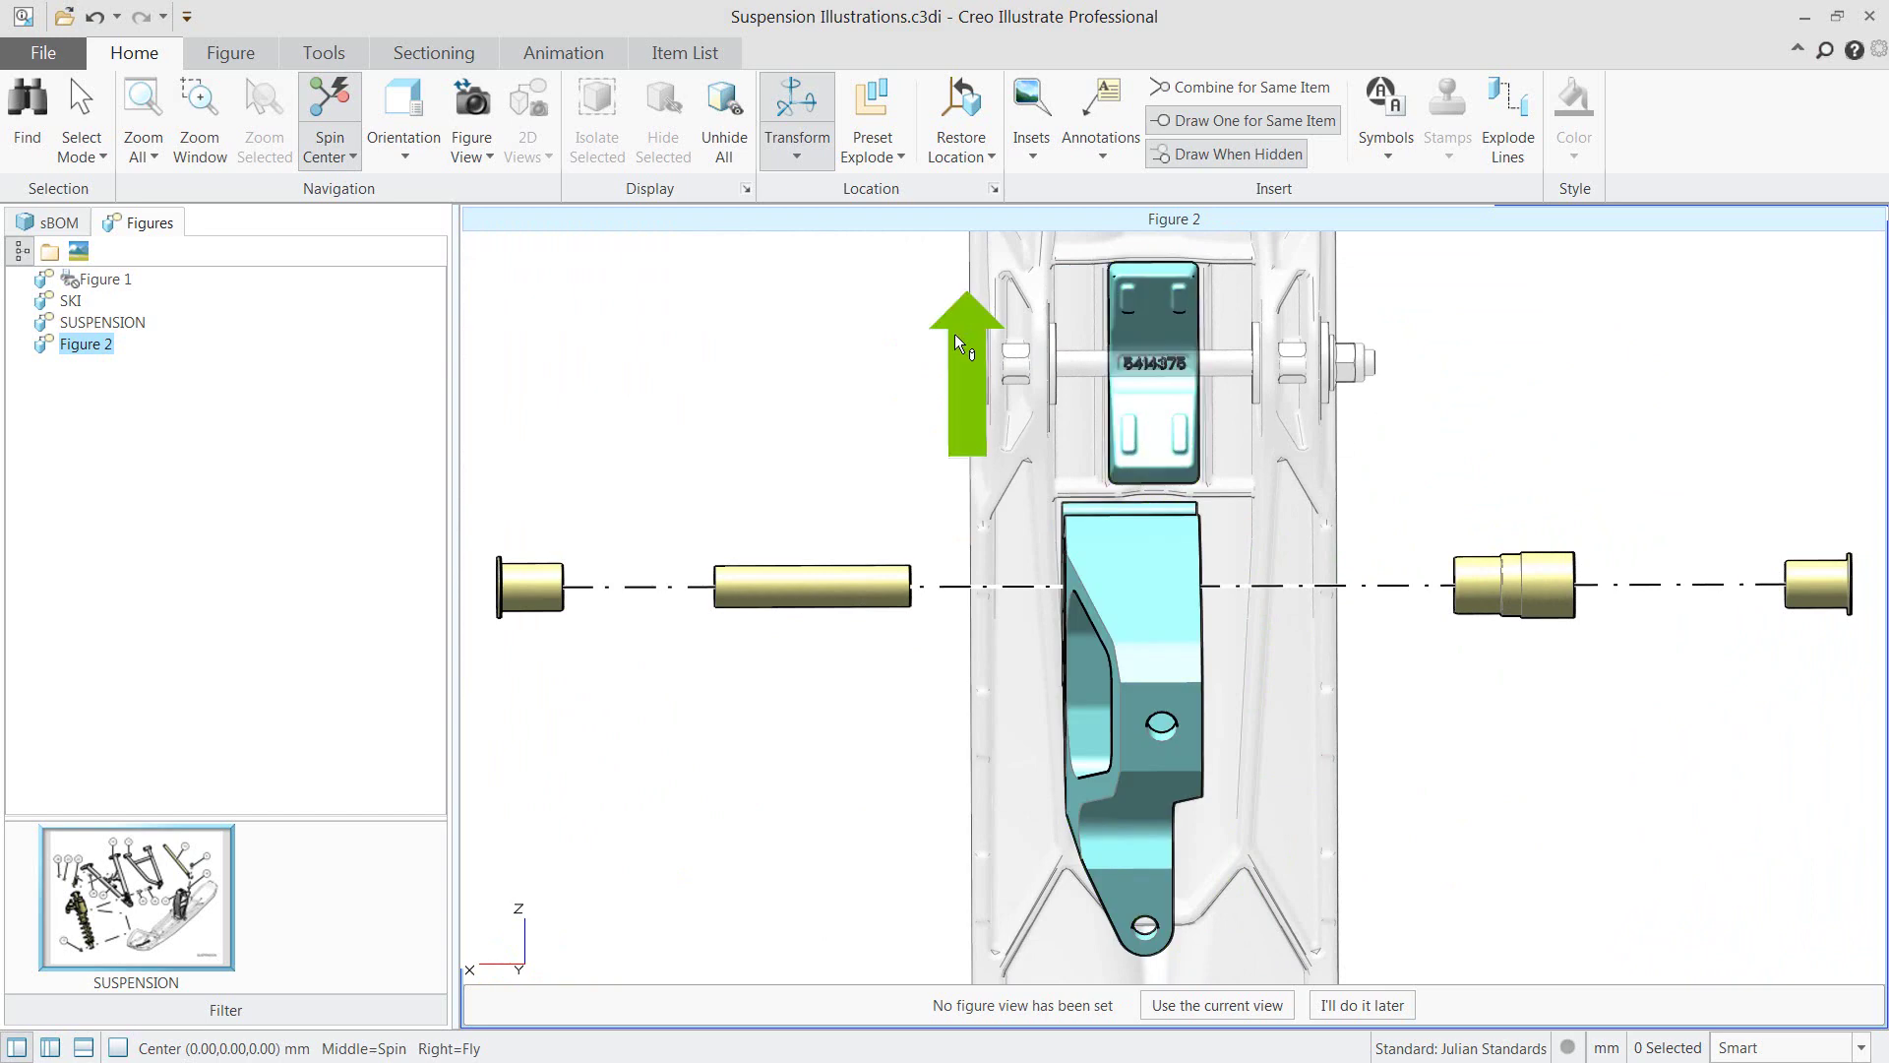
left_click(954, 341)
left_click_drag(1128, 370, 1090, 366)
left_click(730, 371)
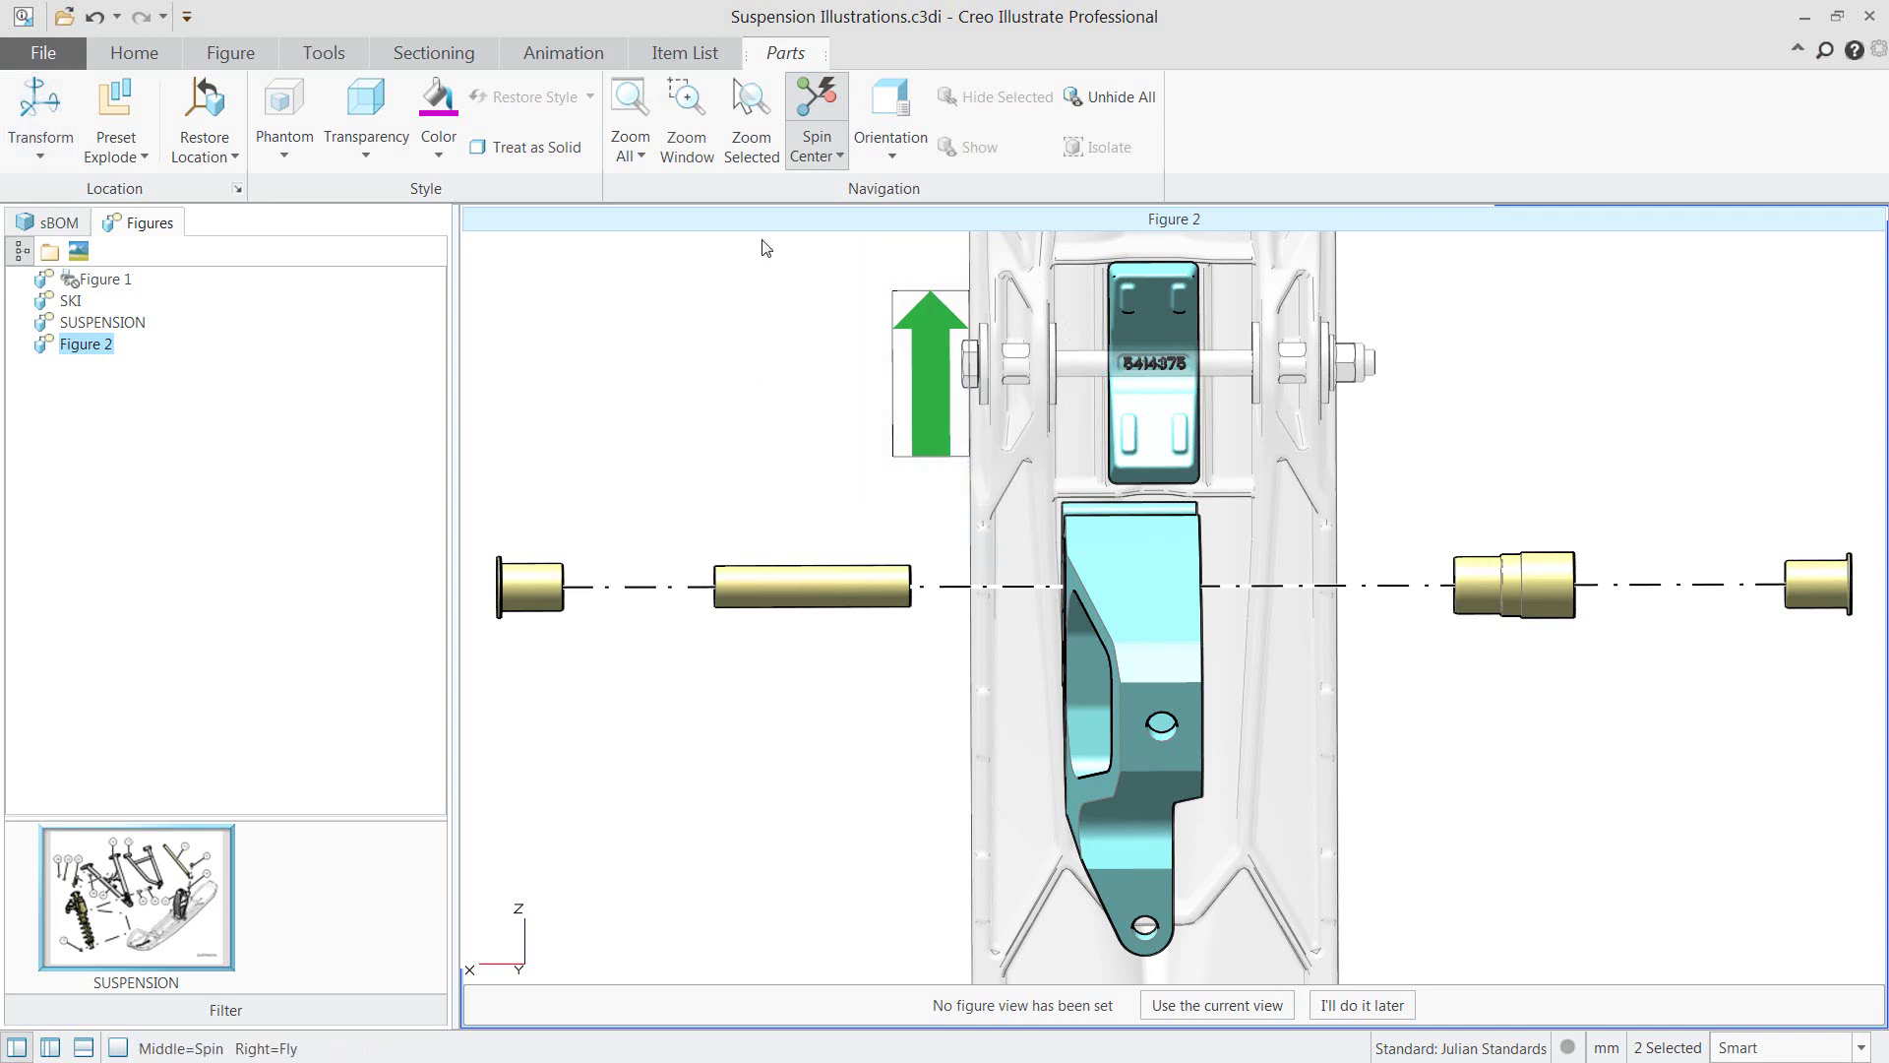
Color the arrow symbol black, with red, green and blue all set to 0.
left_click(438, 109)
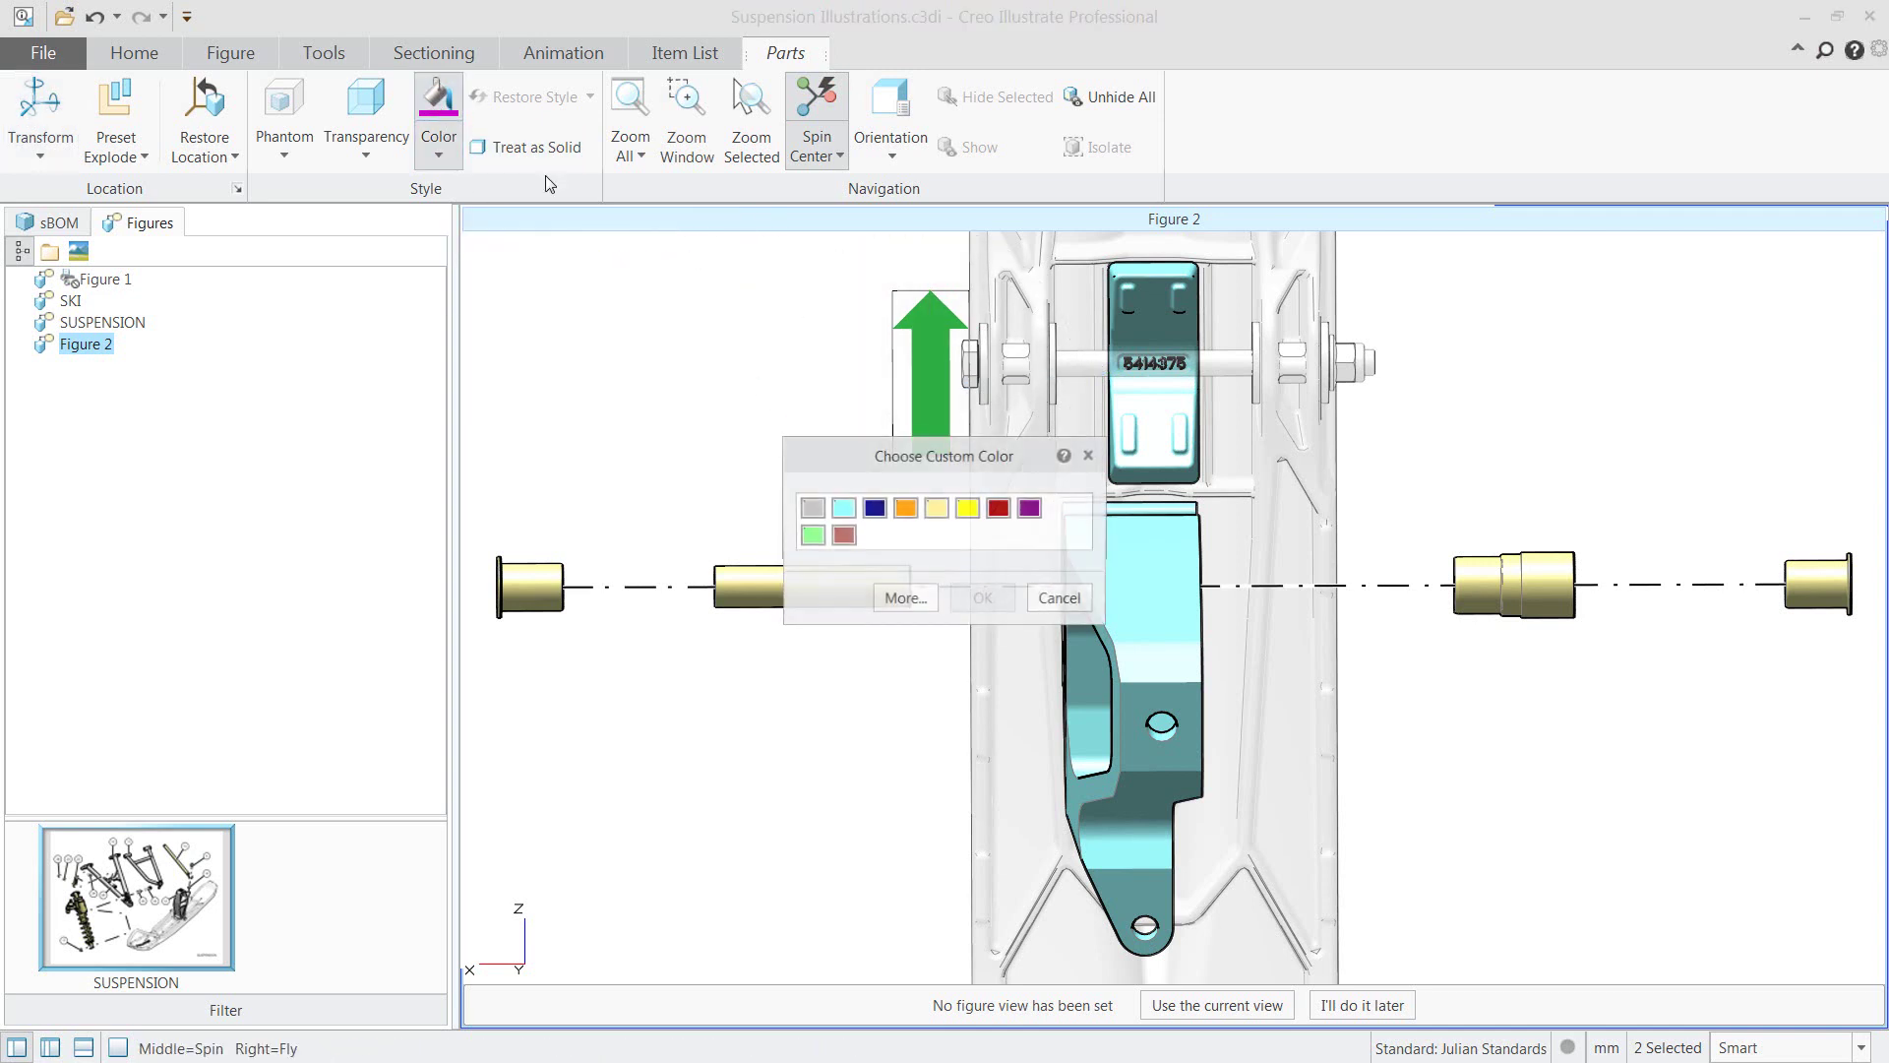
left_click(919, 607)
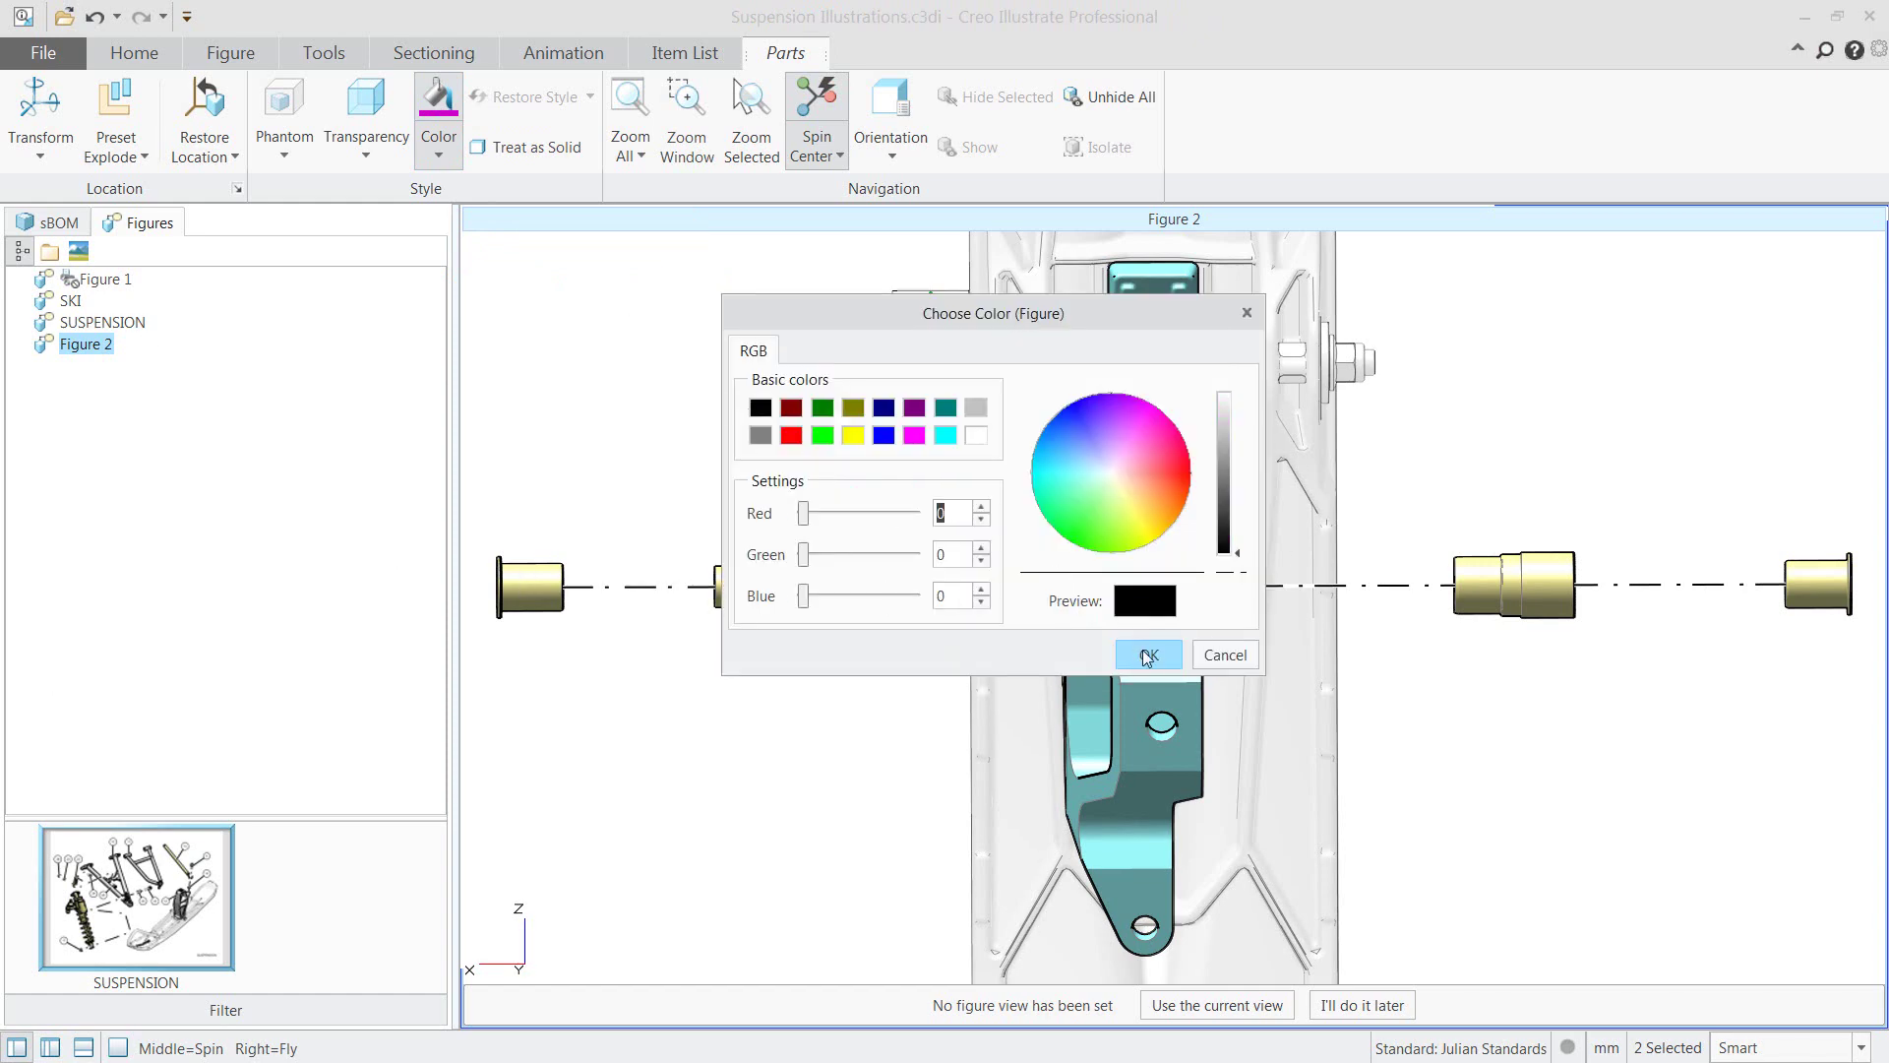
left_click(1146, 656)
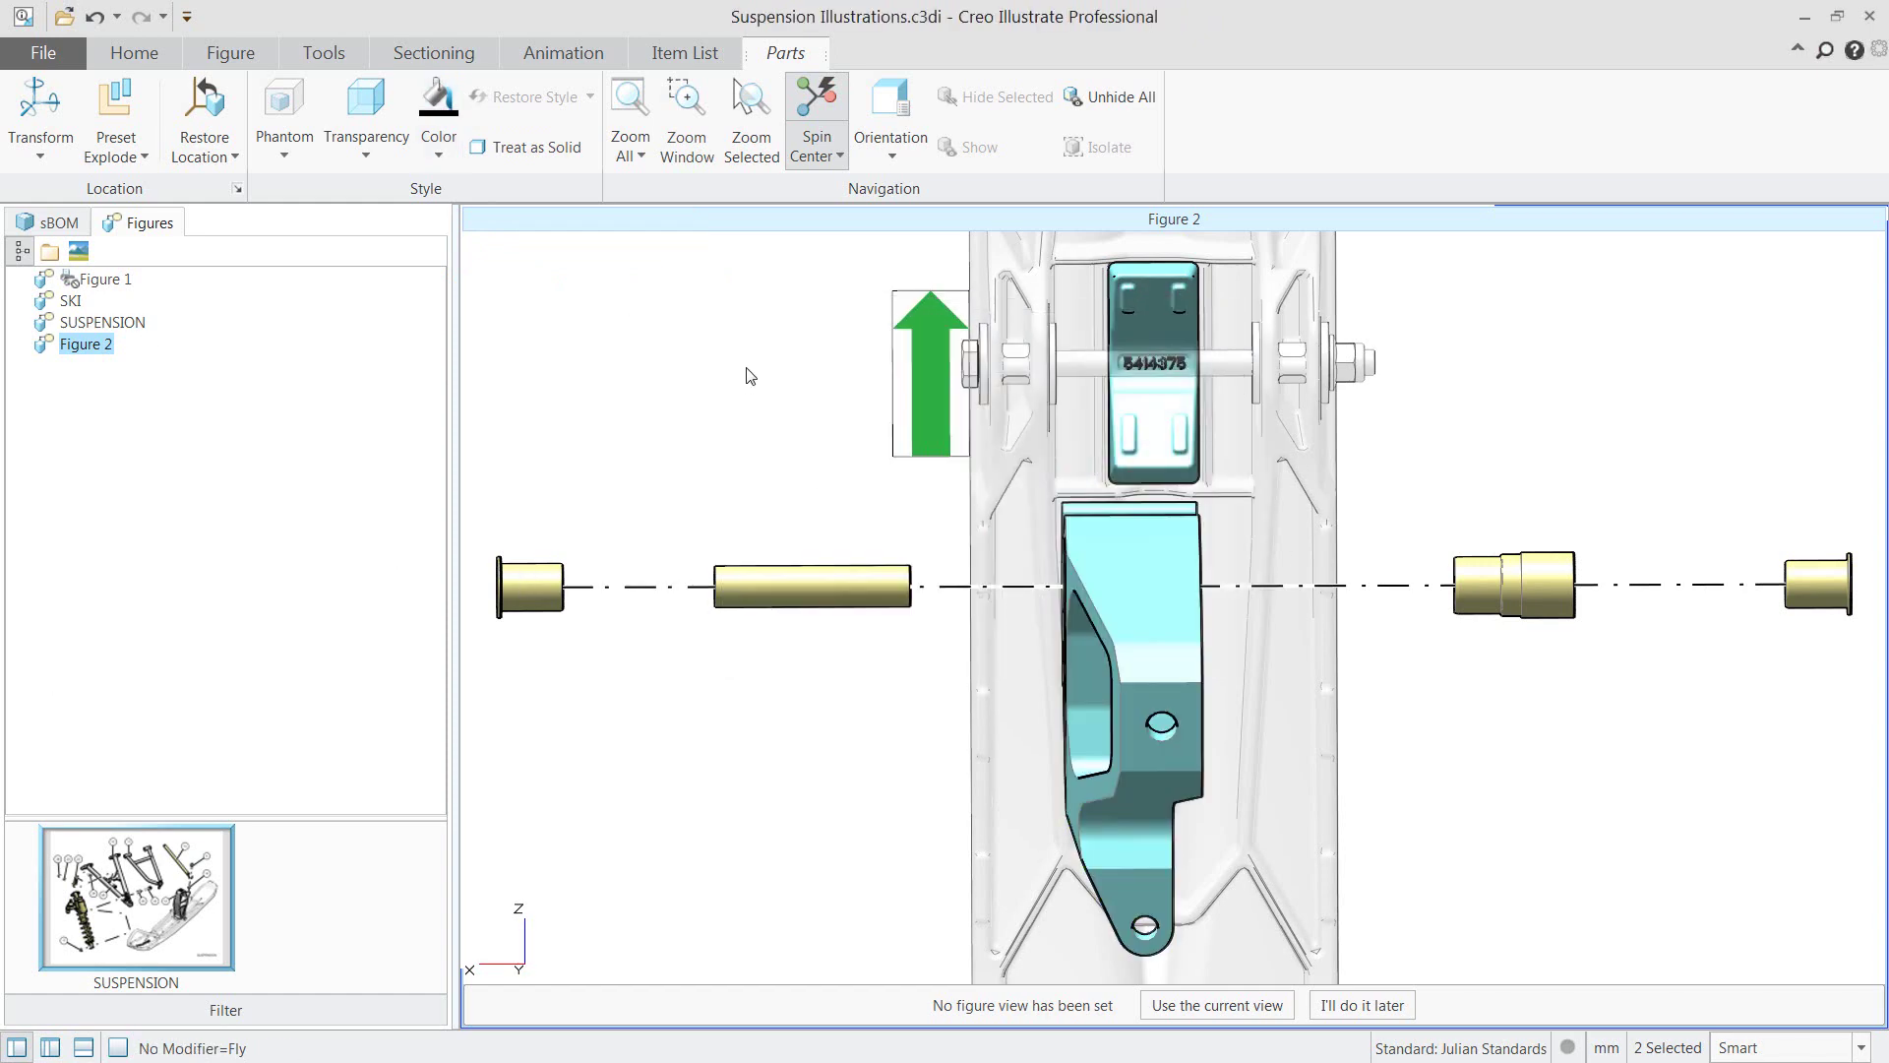
Enlarge the arrow symbol by increasing its figure scale factor.
right_click(750, 375)
left_click(827, 843)
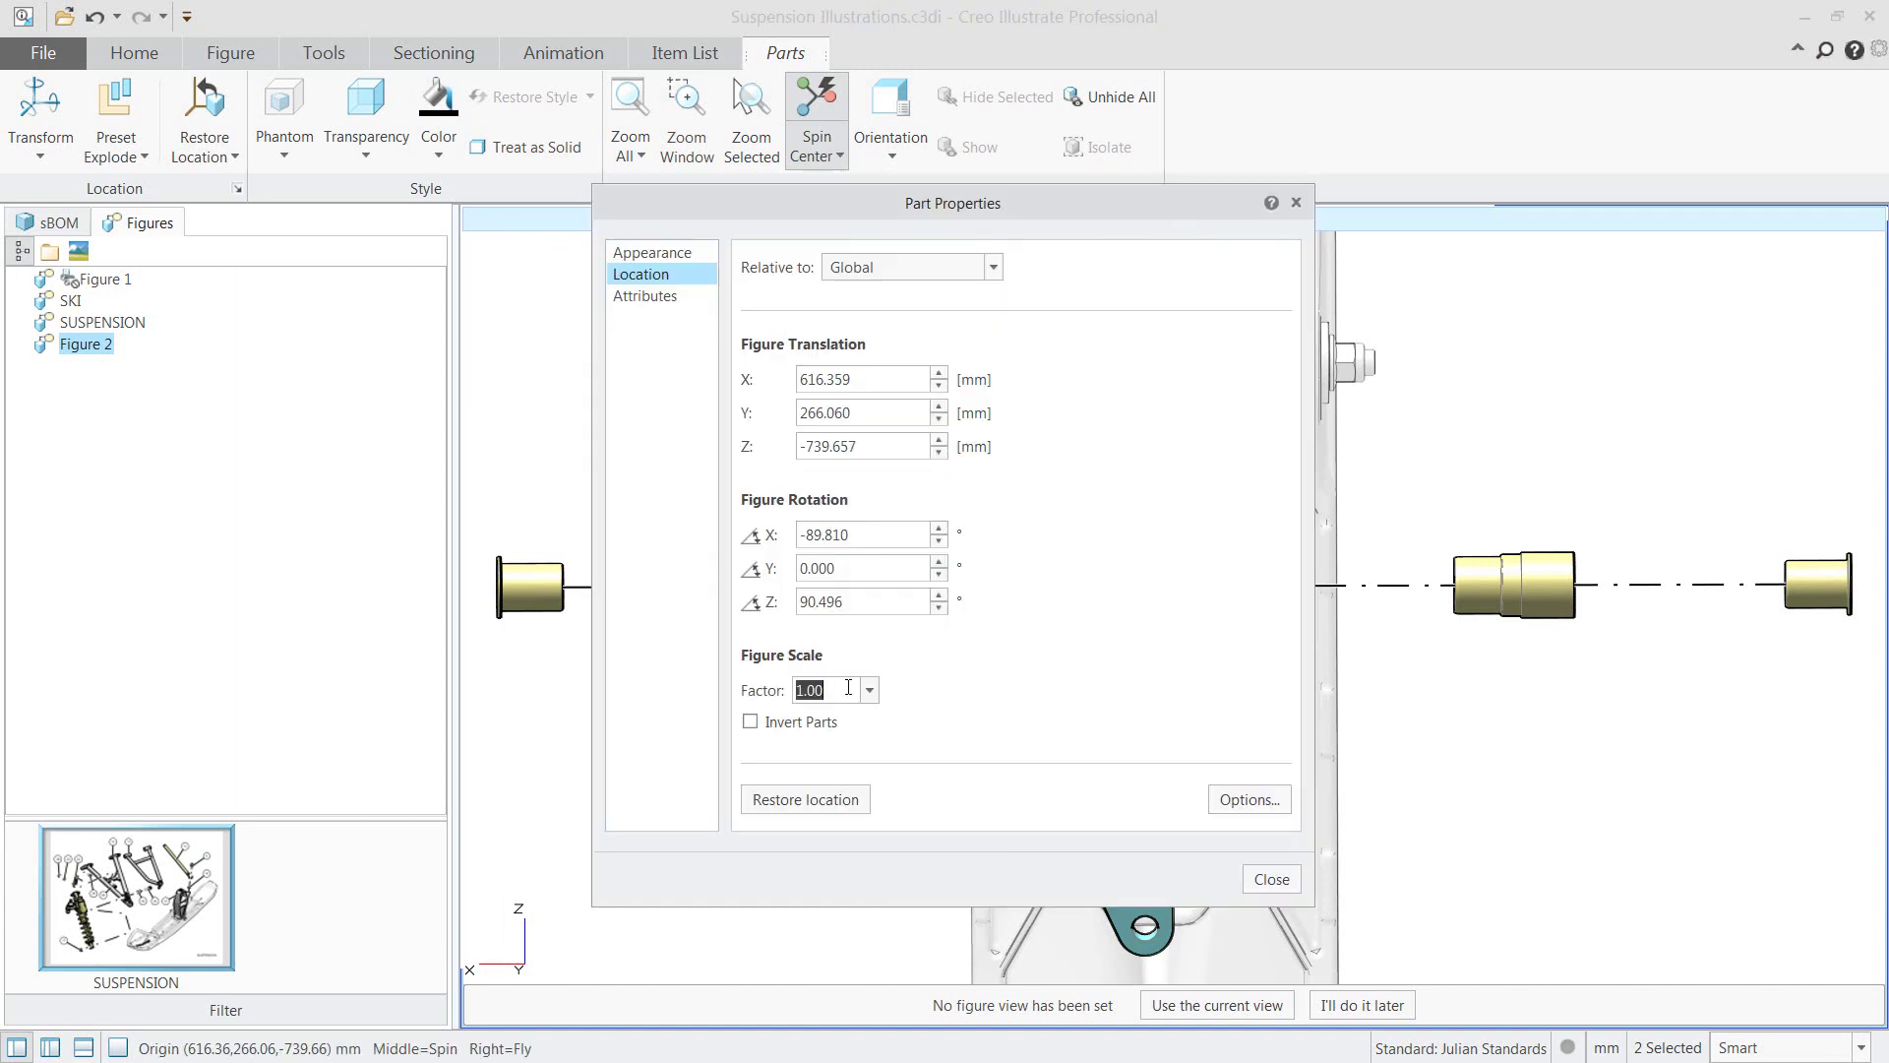
left_click(1280, 881)
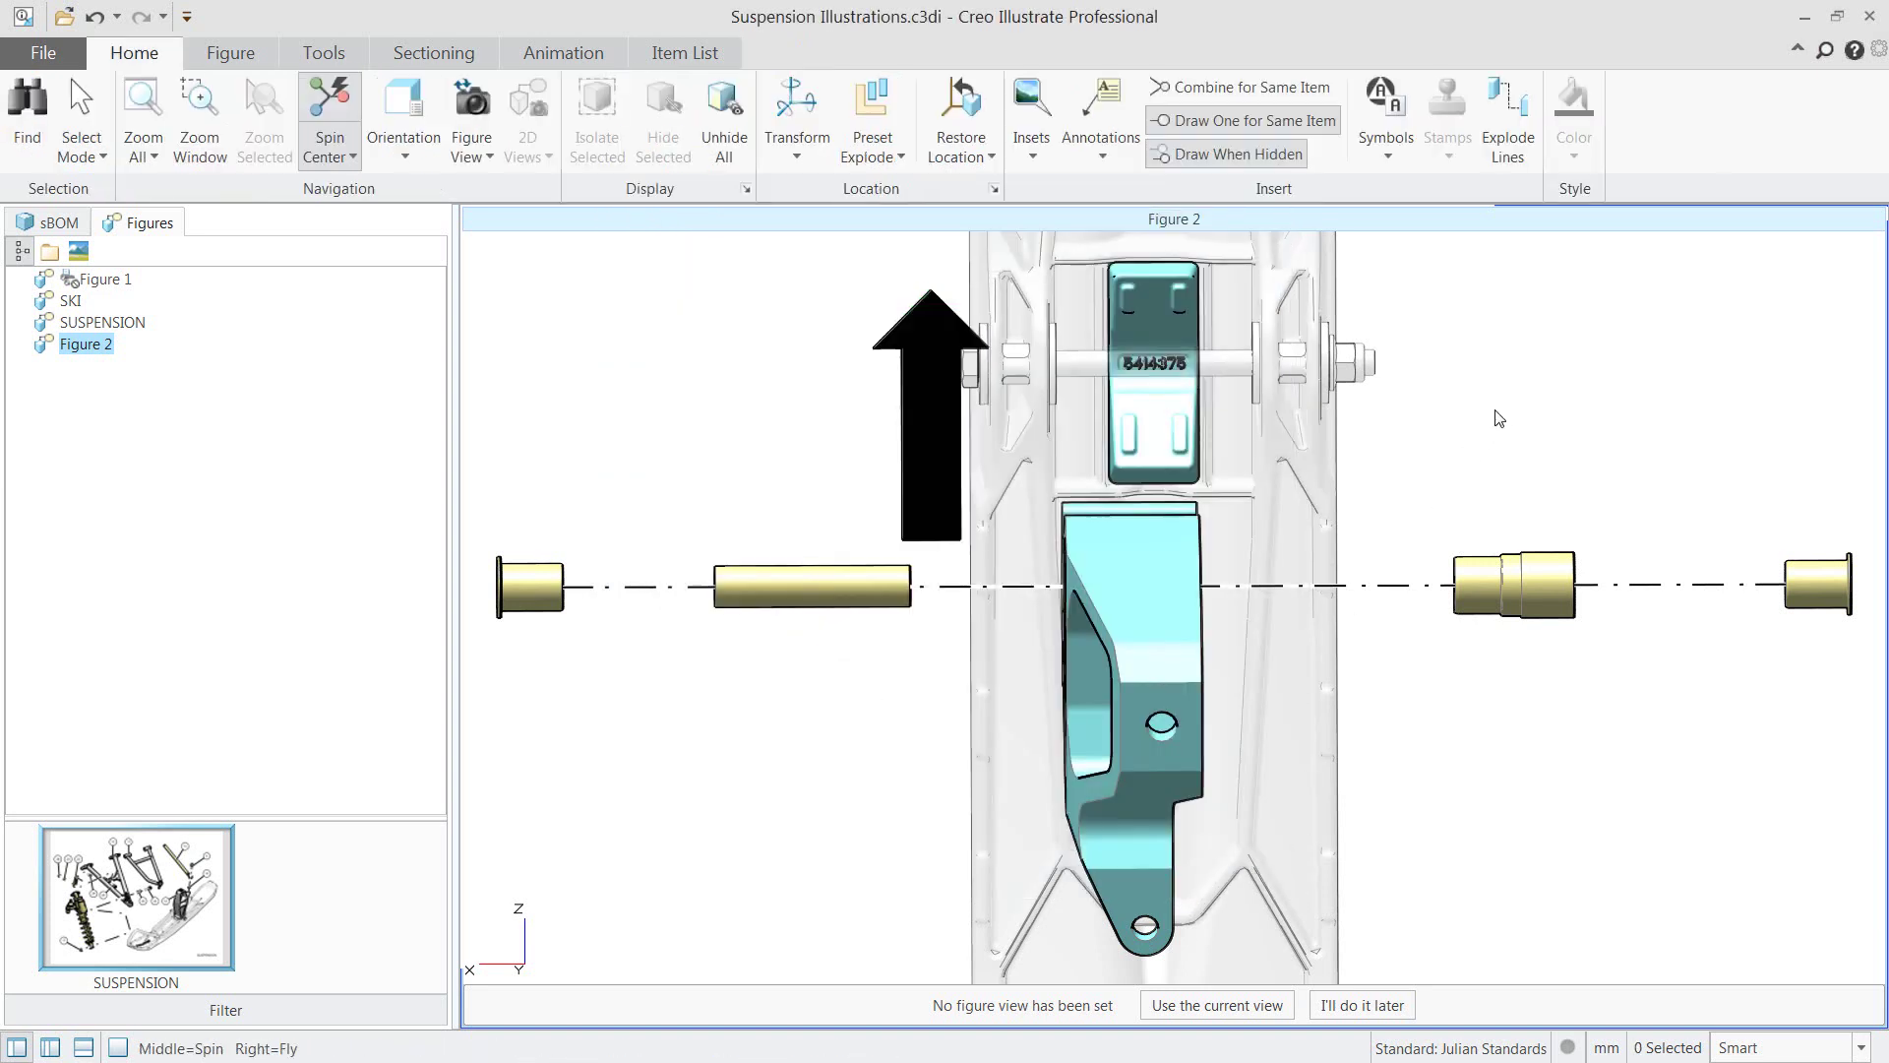
Move the enlarged arrow about 18 mm forward along the ski.
double_click(928, 413)
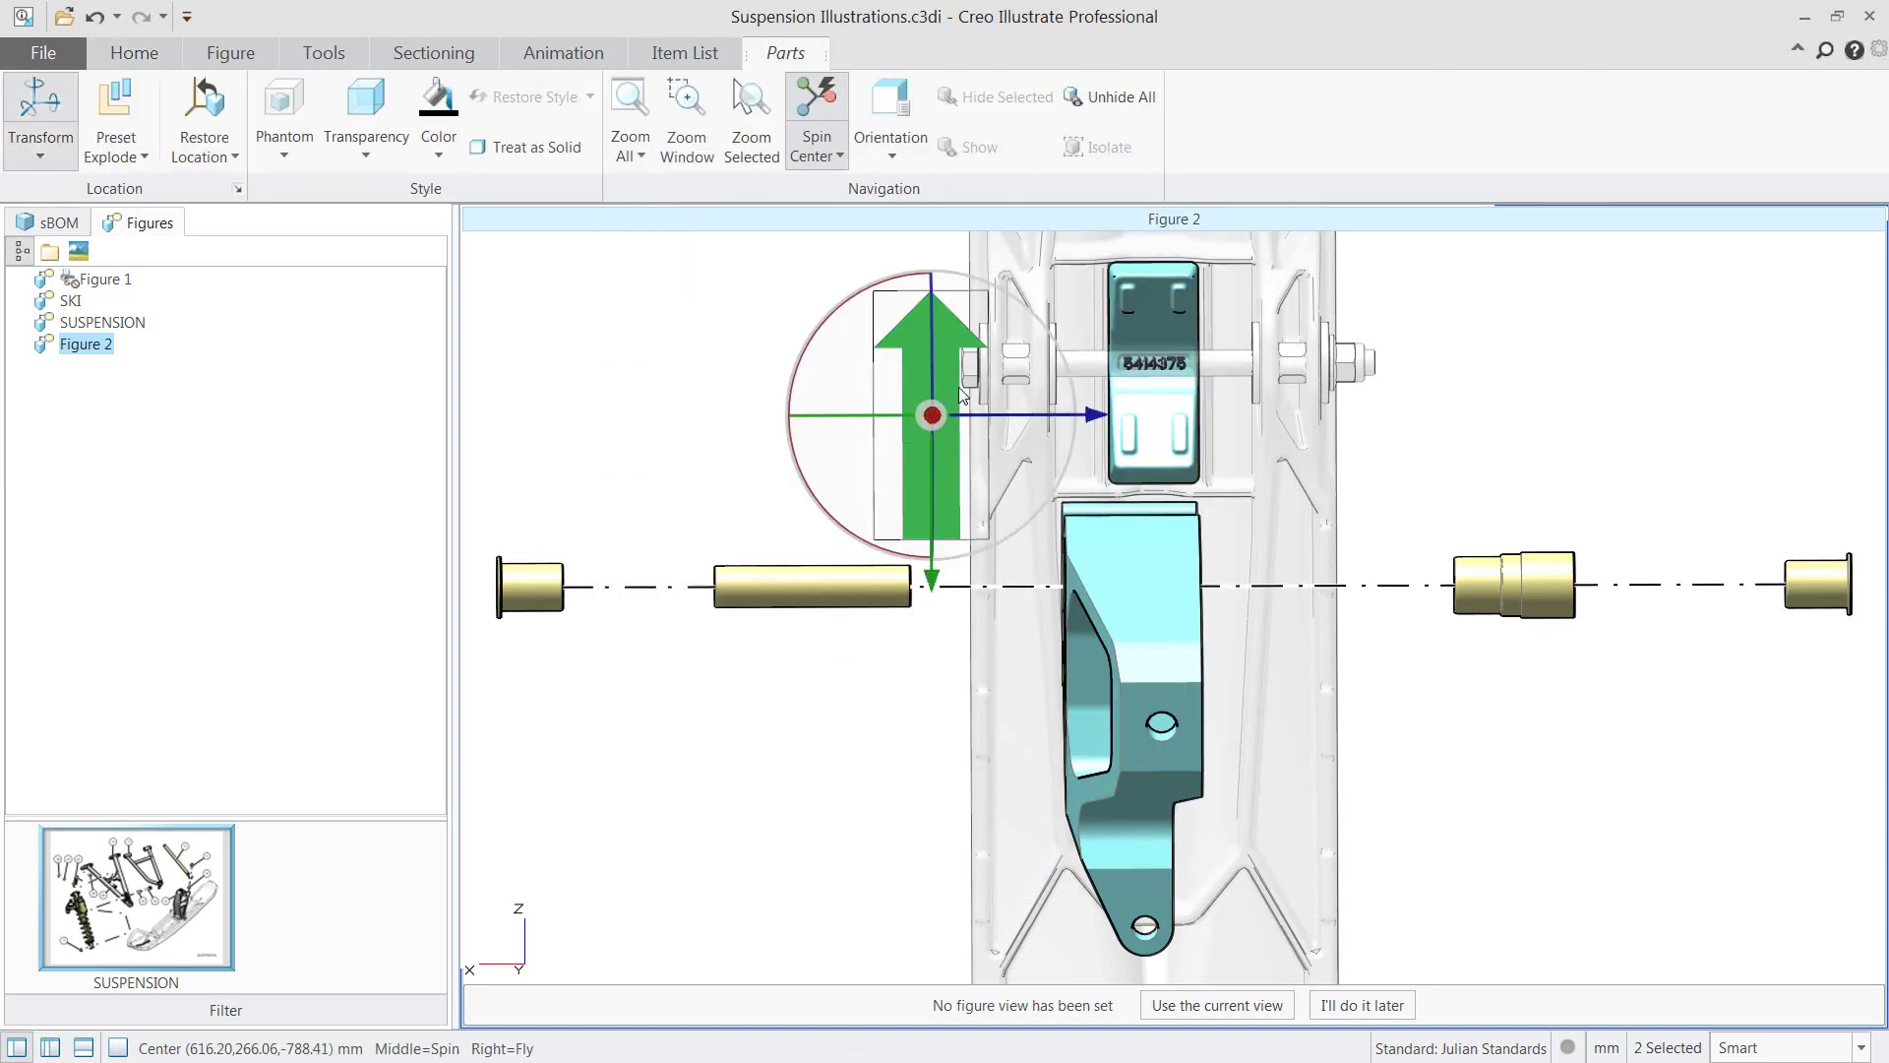
left_click_drag(933, 575, 930, 531)
left_click(1510, 448)
Add an Inset B focused on the teal bracket's part-number marking and place it in the open area beside the ski.
scroll(1510, 447, "down", 3)
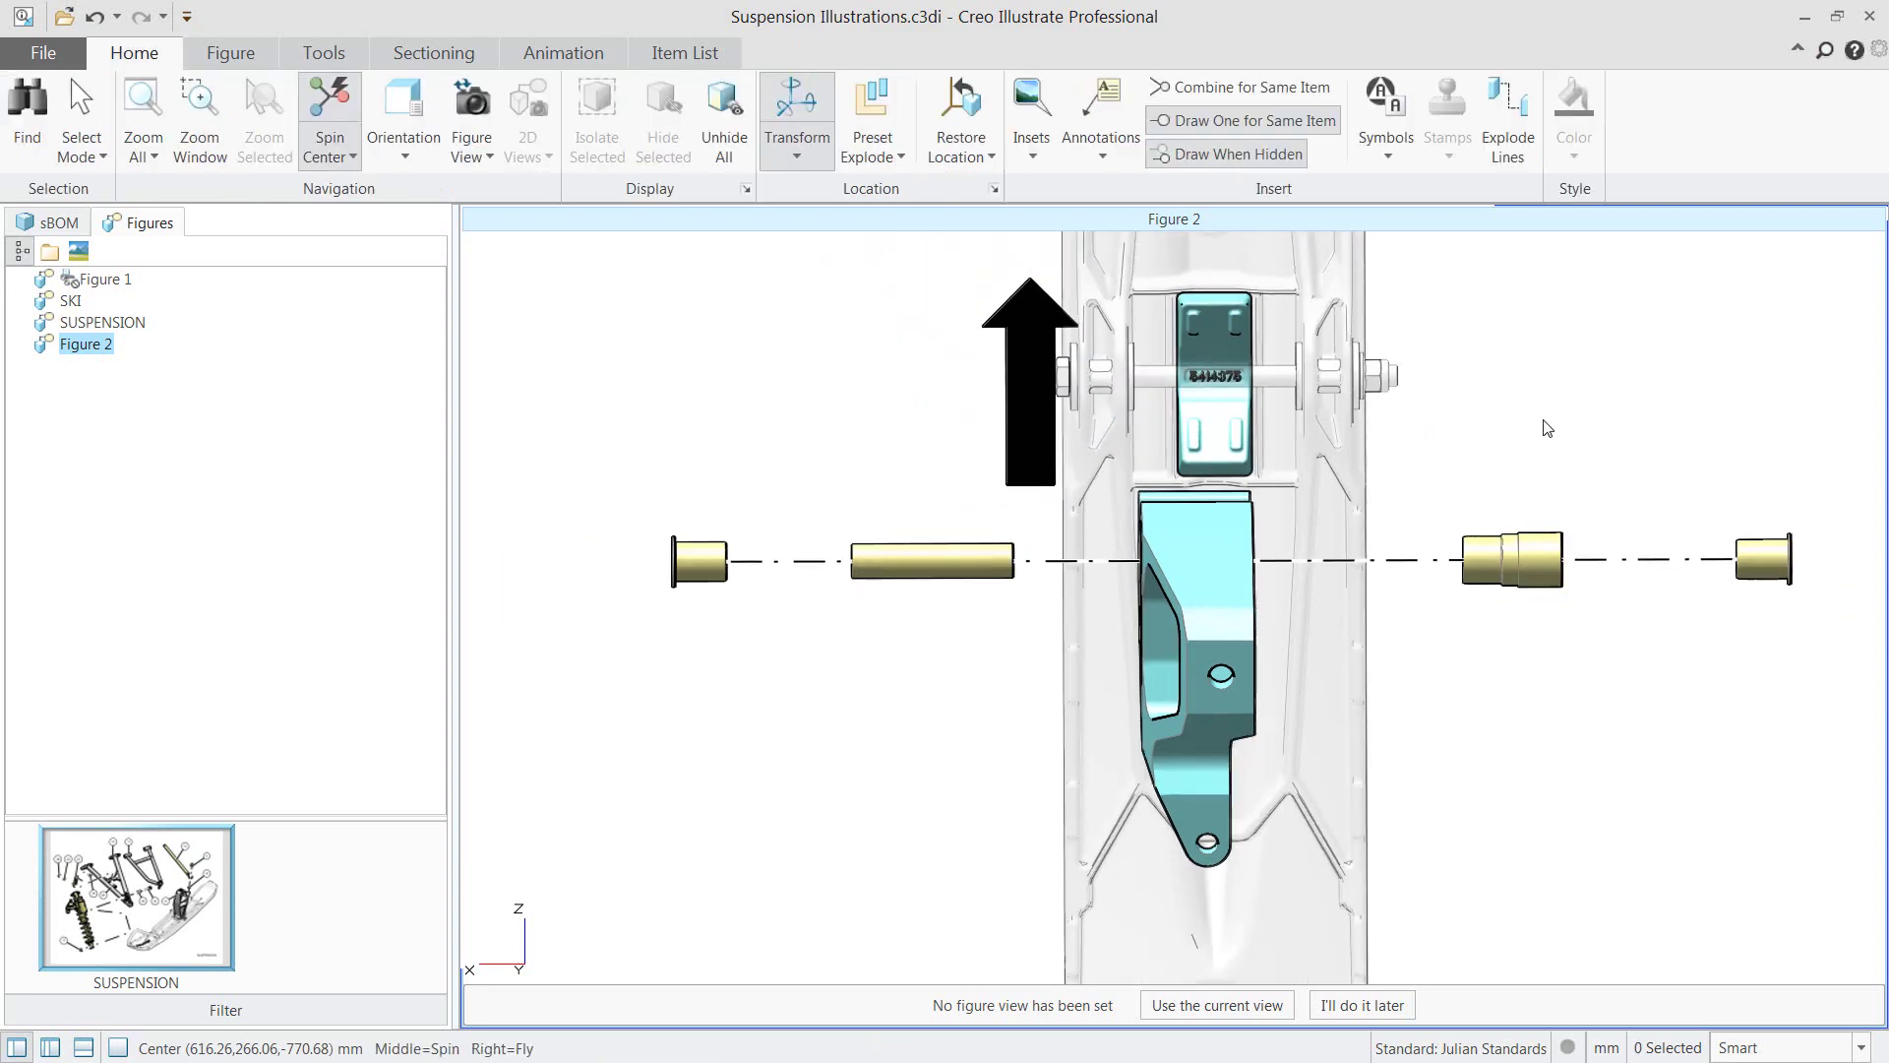
middle_click_drag(1547, 426, 1354, 505, "shift")
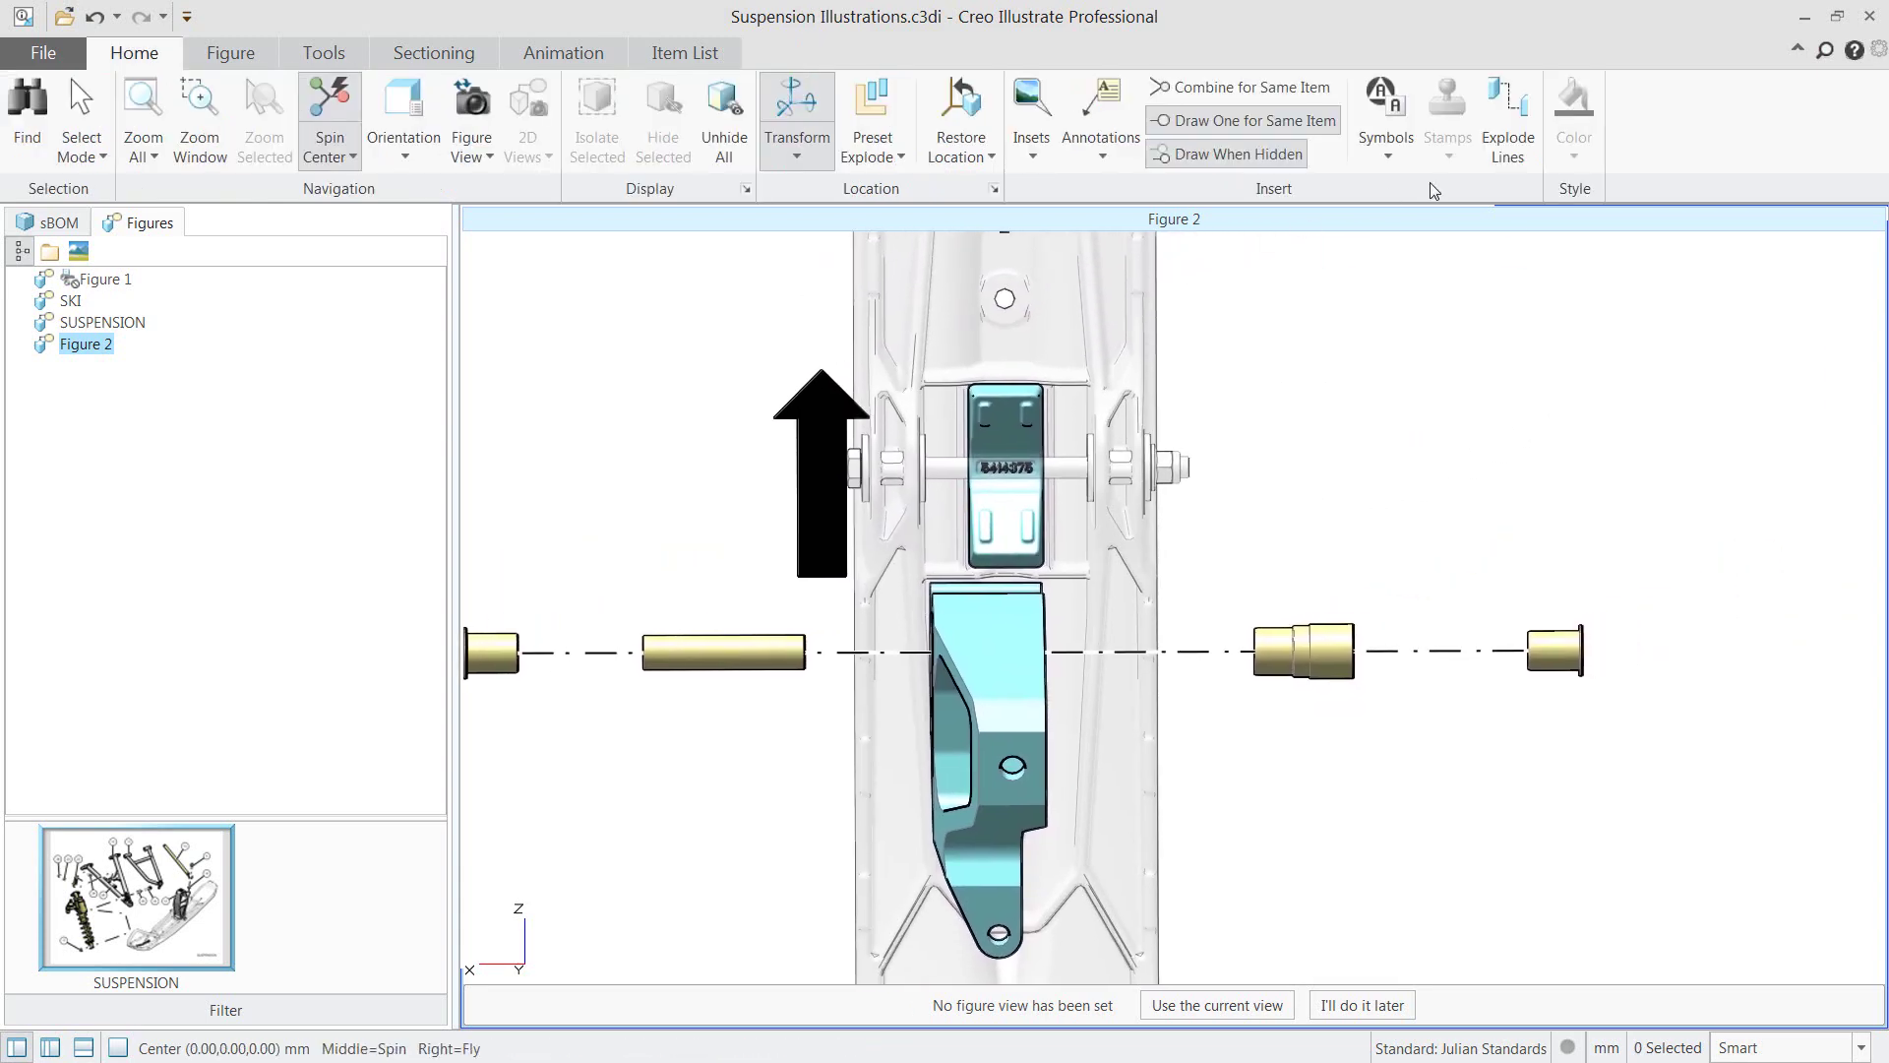
left_click(1047, 143)
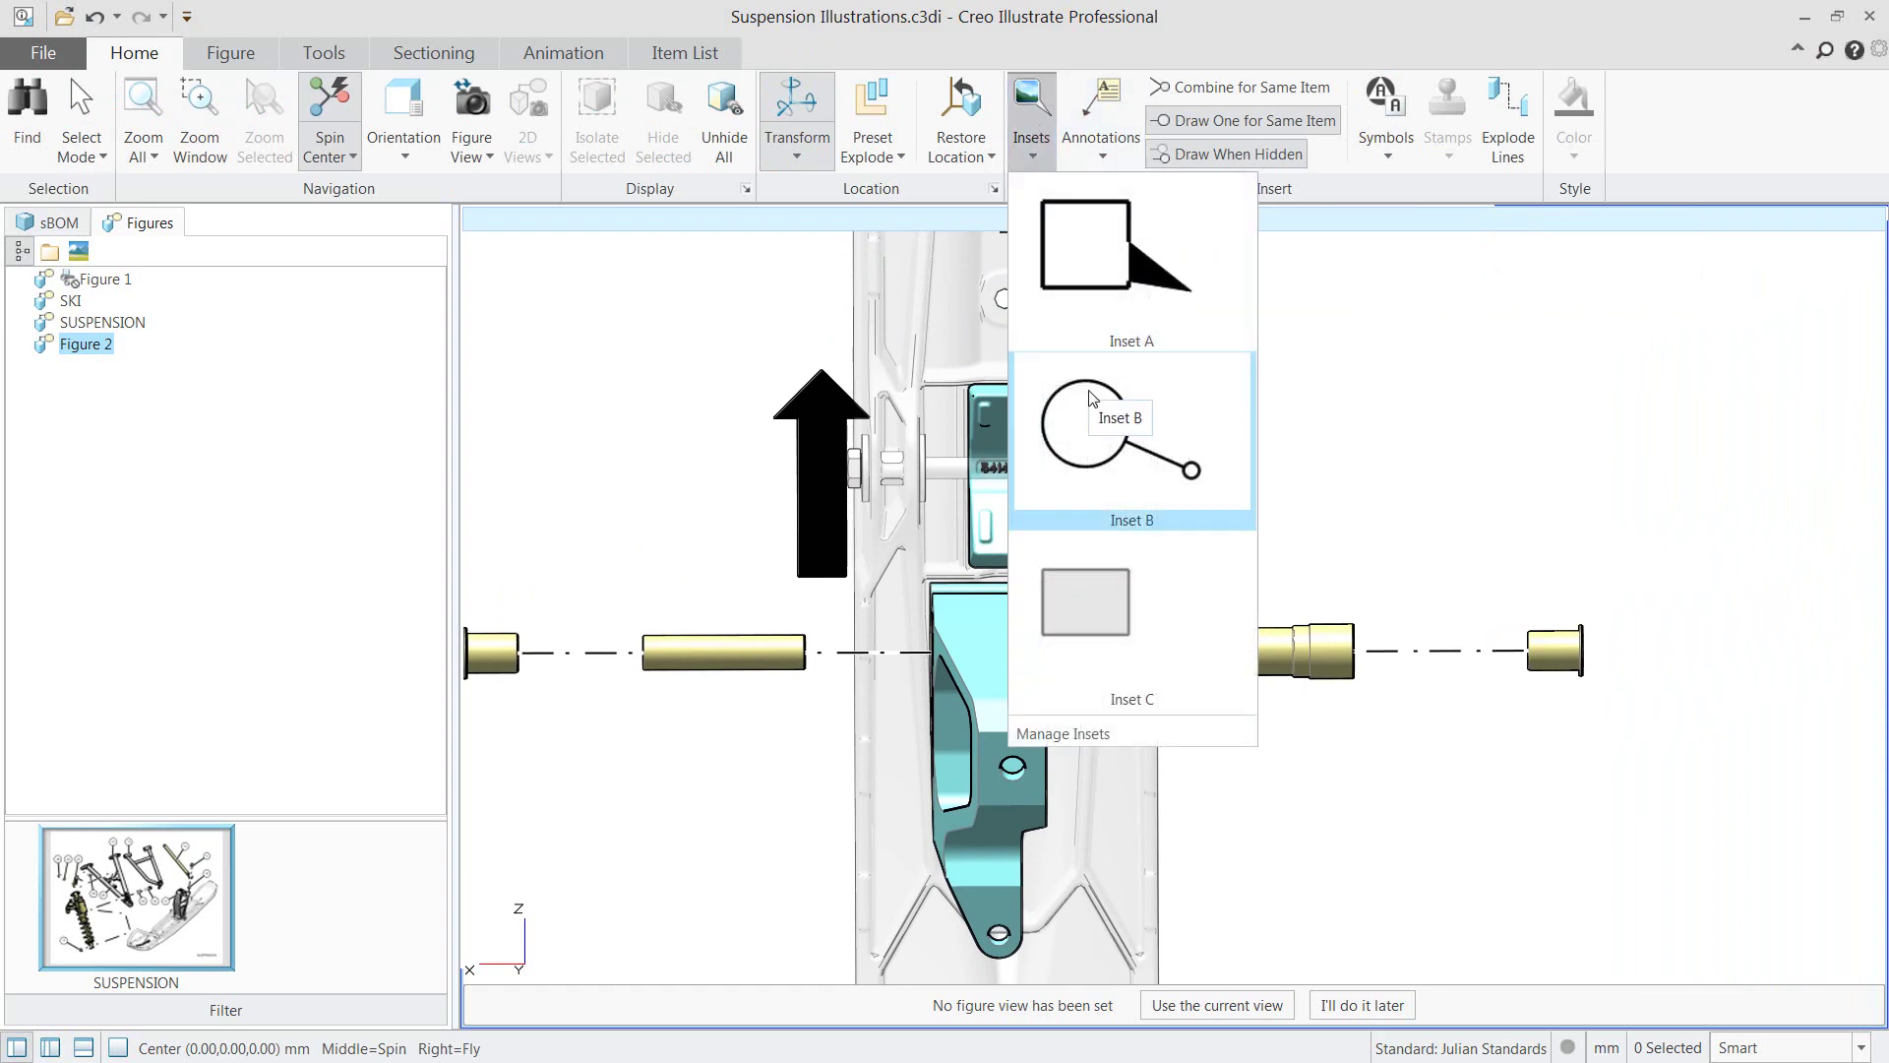
left_click(1091, 436)
left_click(1019, 449)
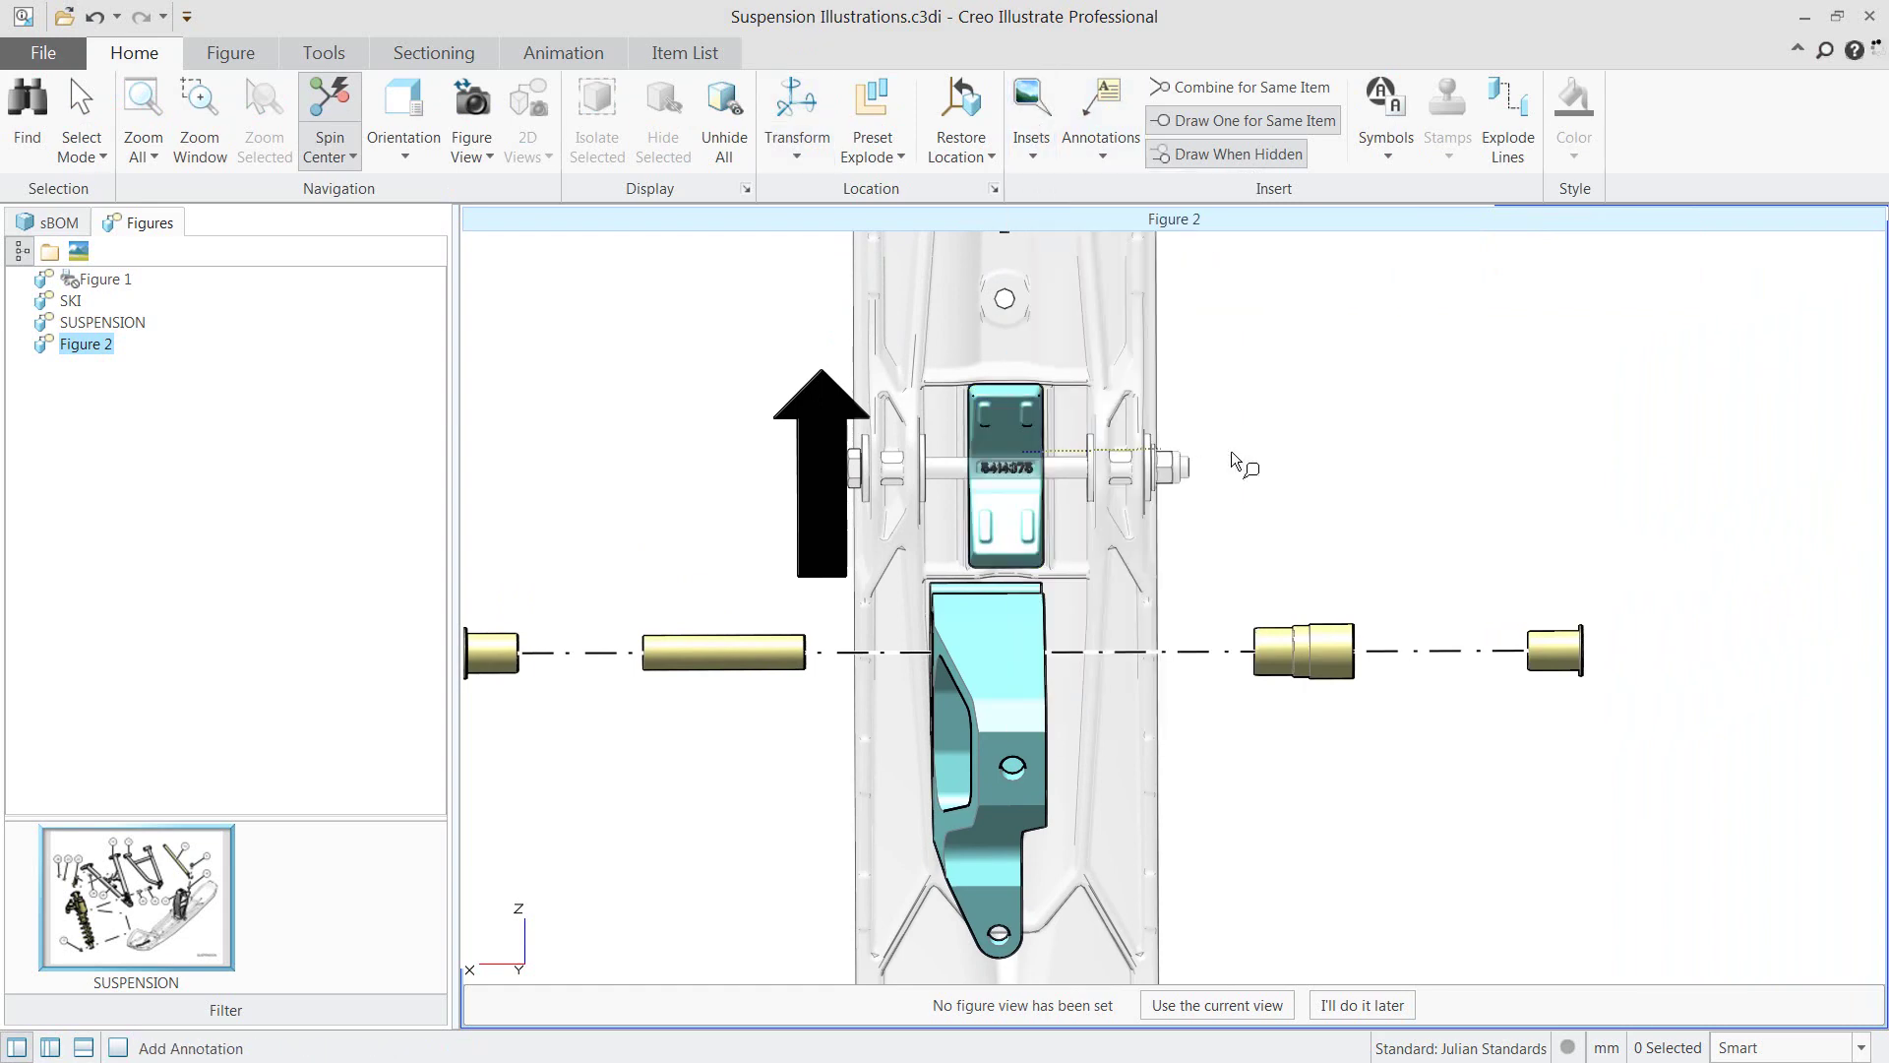
left_click(1519, 416)
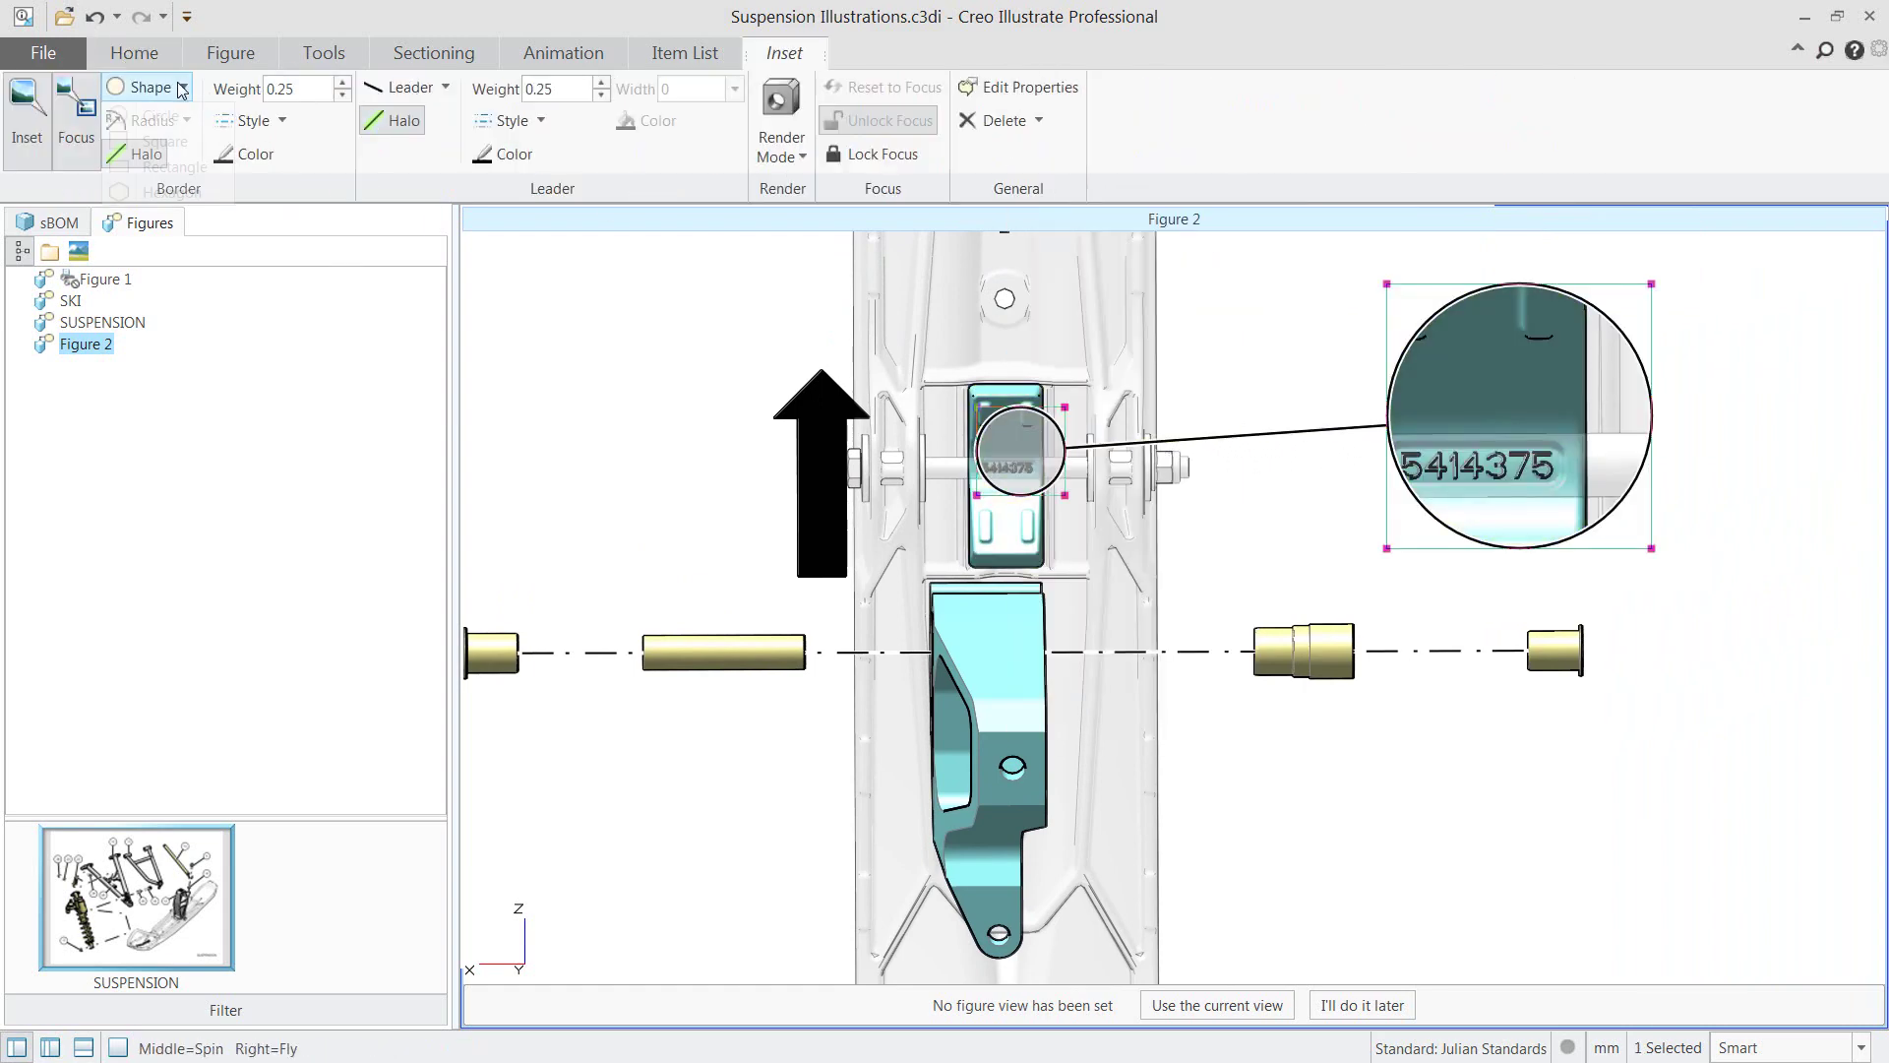
Make the inset rectangular and stretch its focus area to cover the black arrow, the bracket and the full axle width.
left_click(148, 87)
left_click(164, 167)
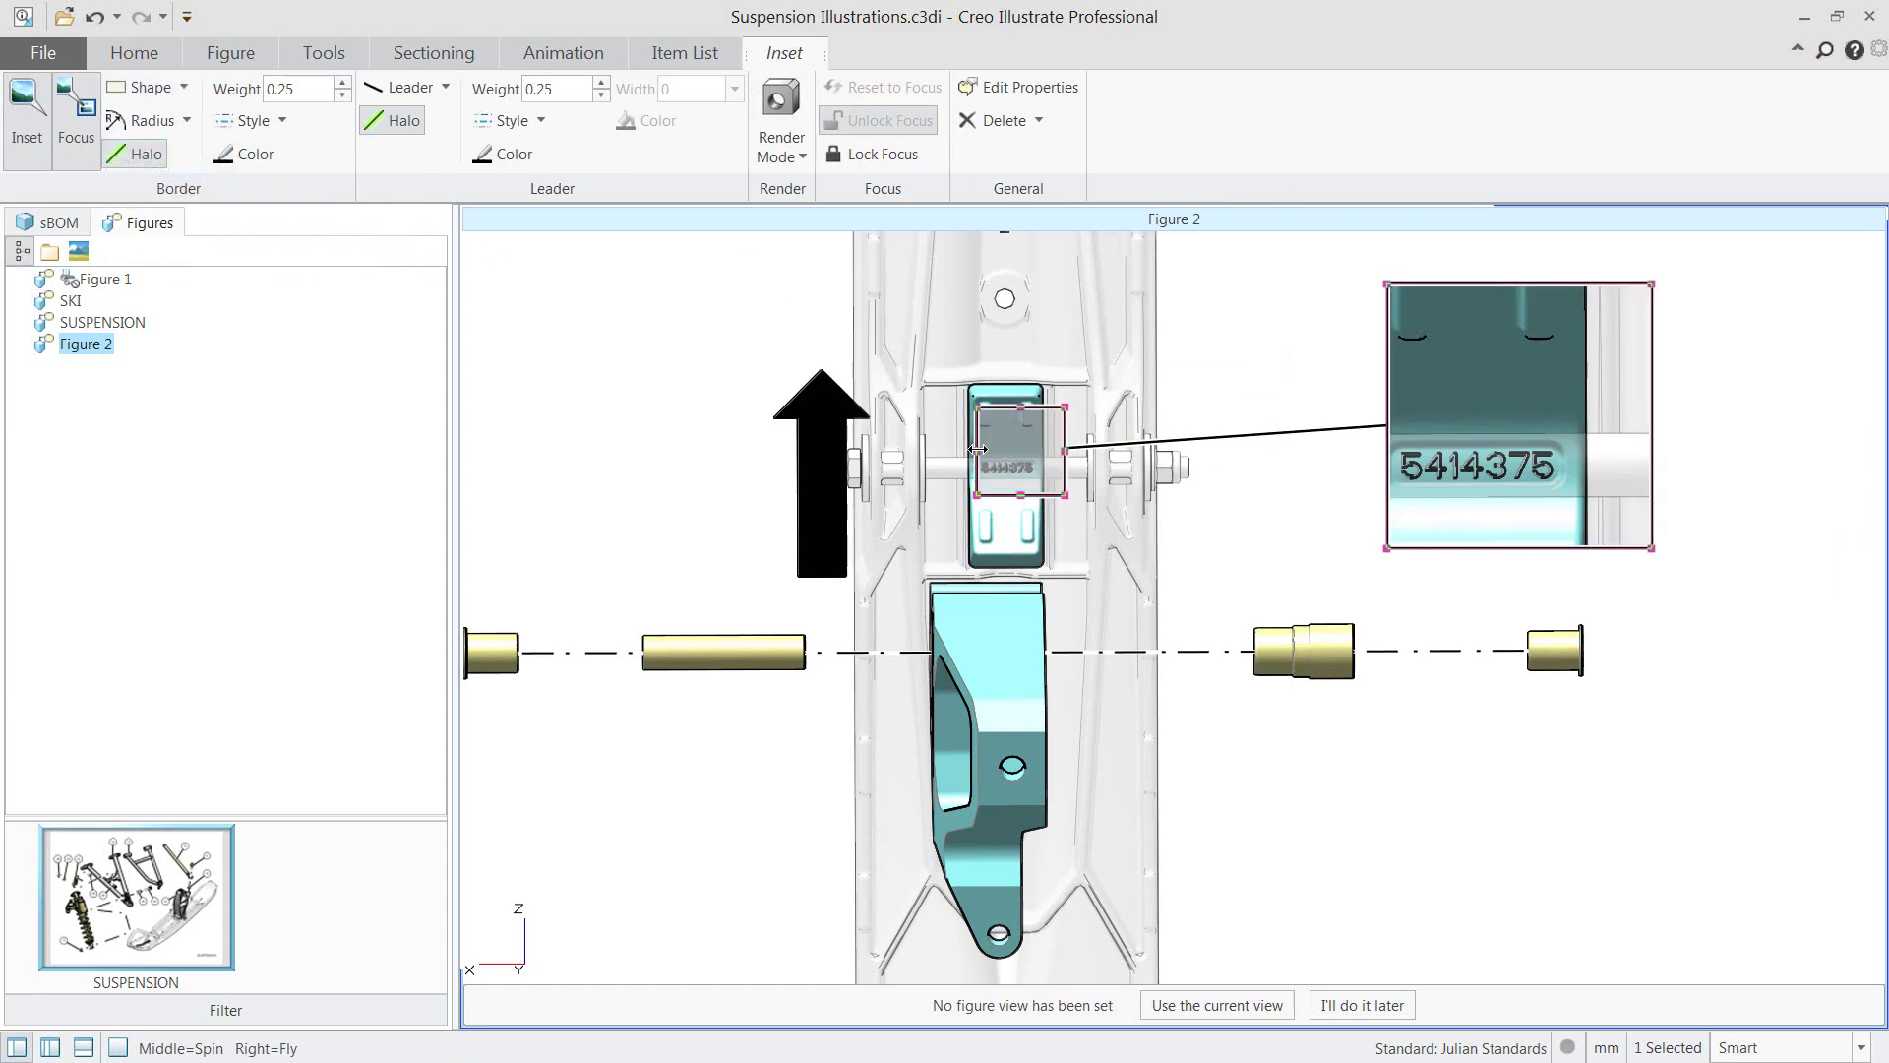
left_click_drag(974, 450, 807, 452)
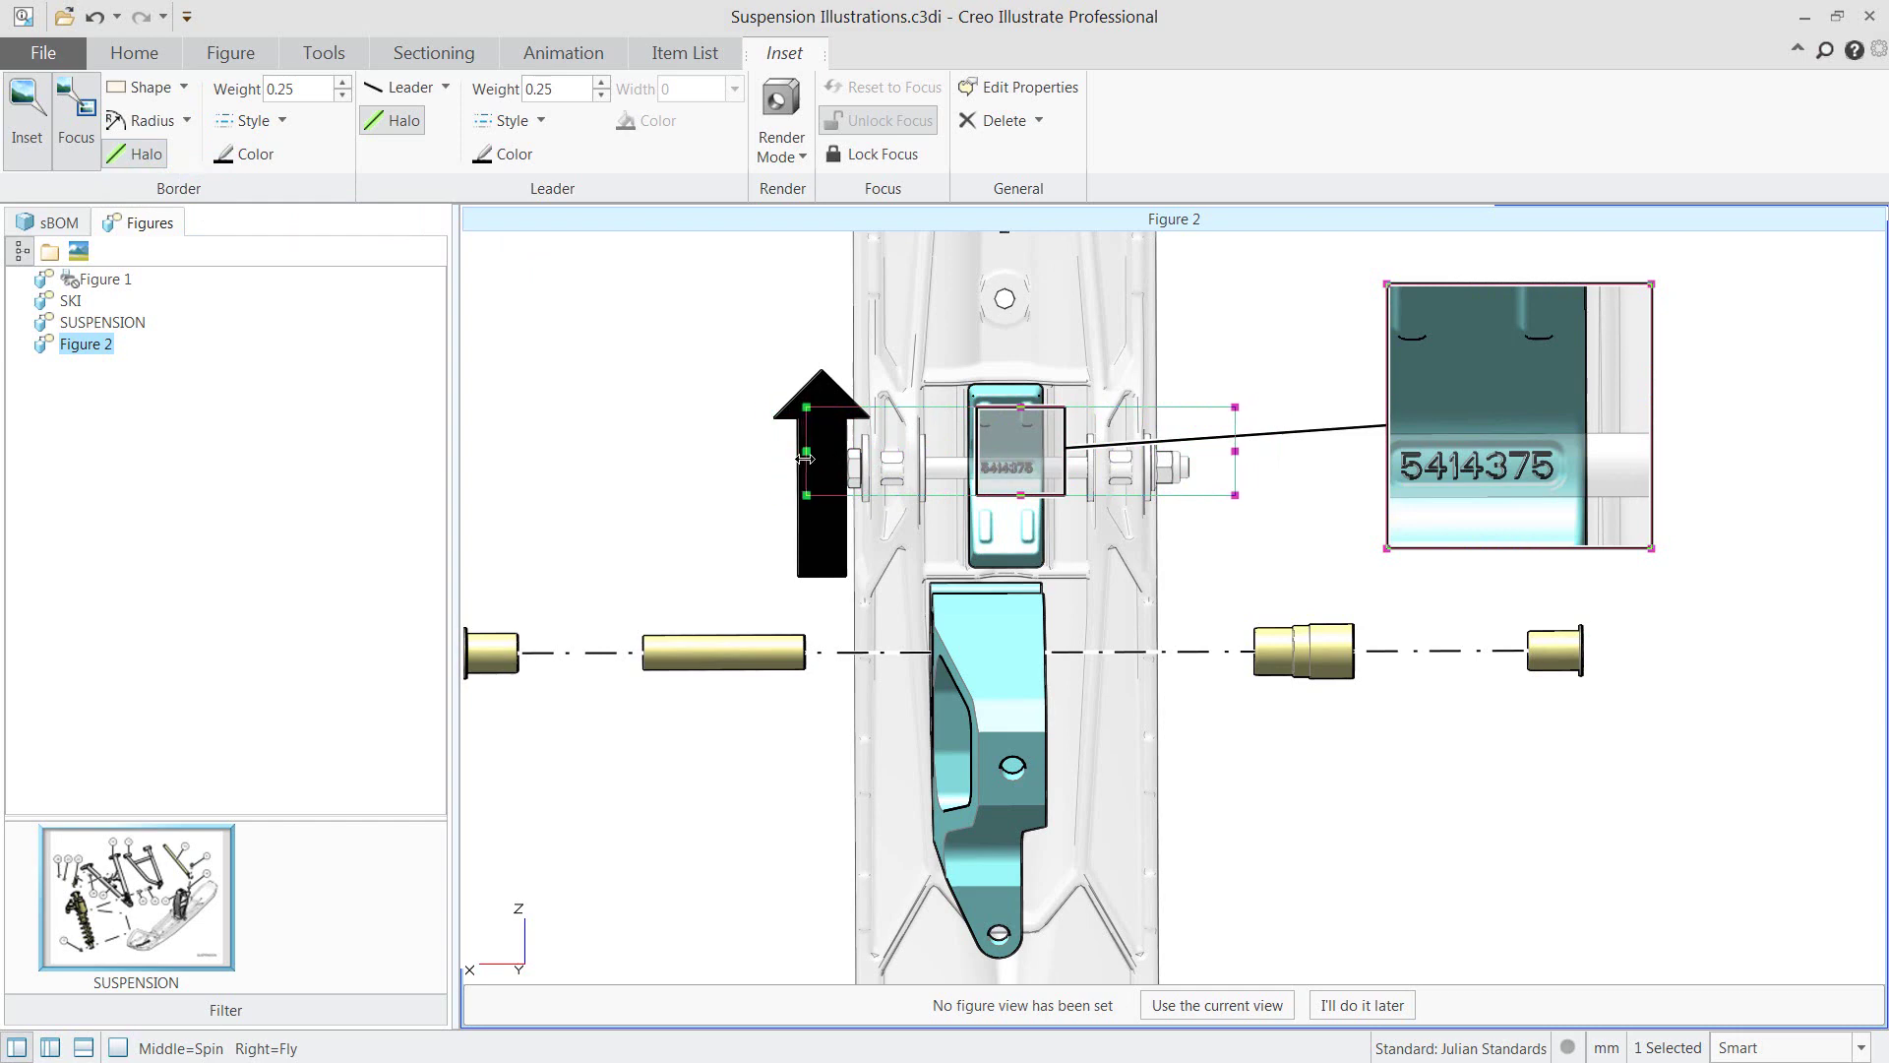
left_click_drag(882, 285, 1247, 361)
left_click_drag(1022, 410, 1033, 347)
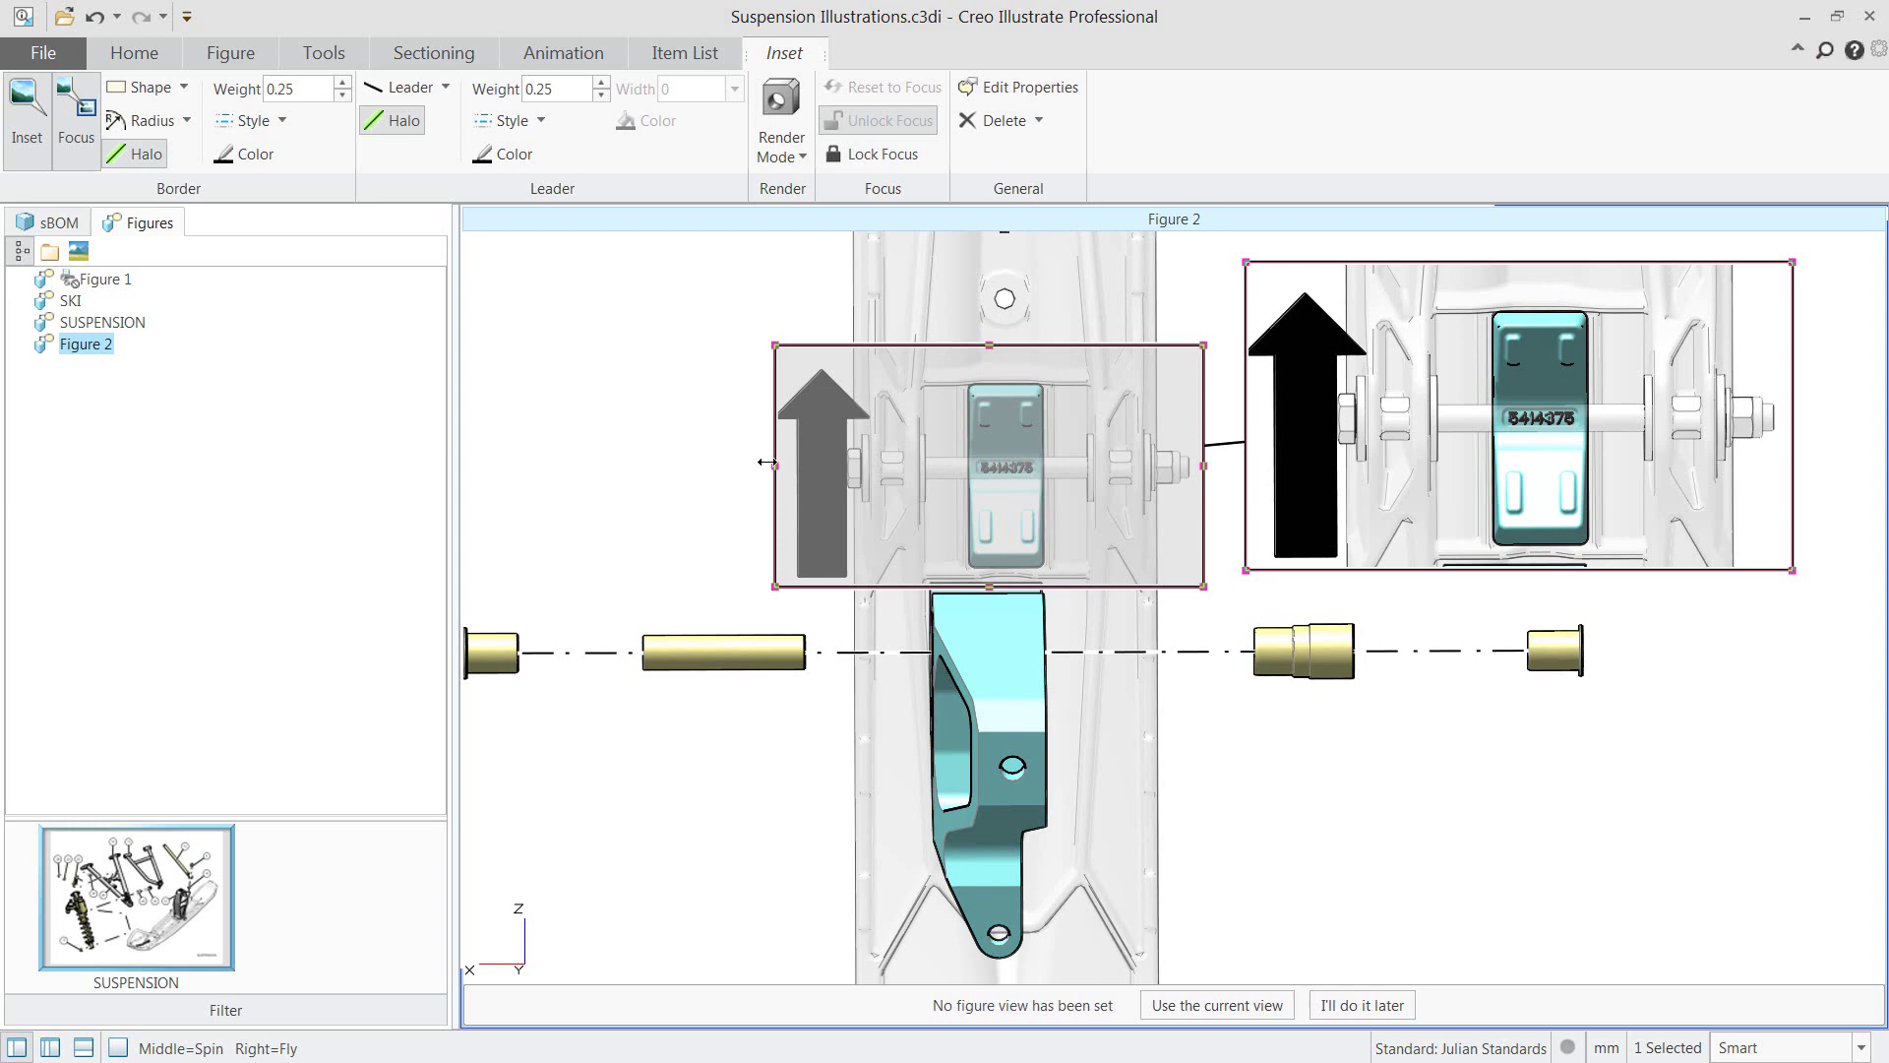
left_click_drag(767, 462, 759, 463)
left_click(702, 433)
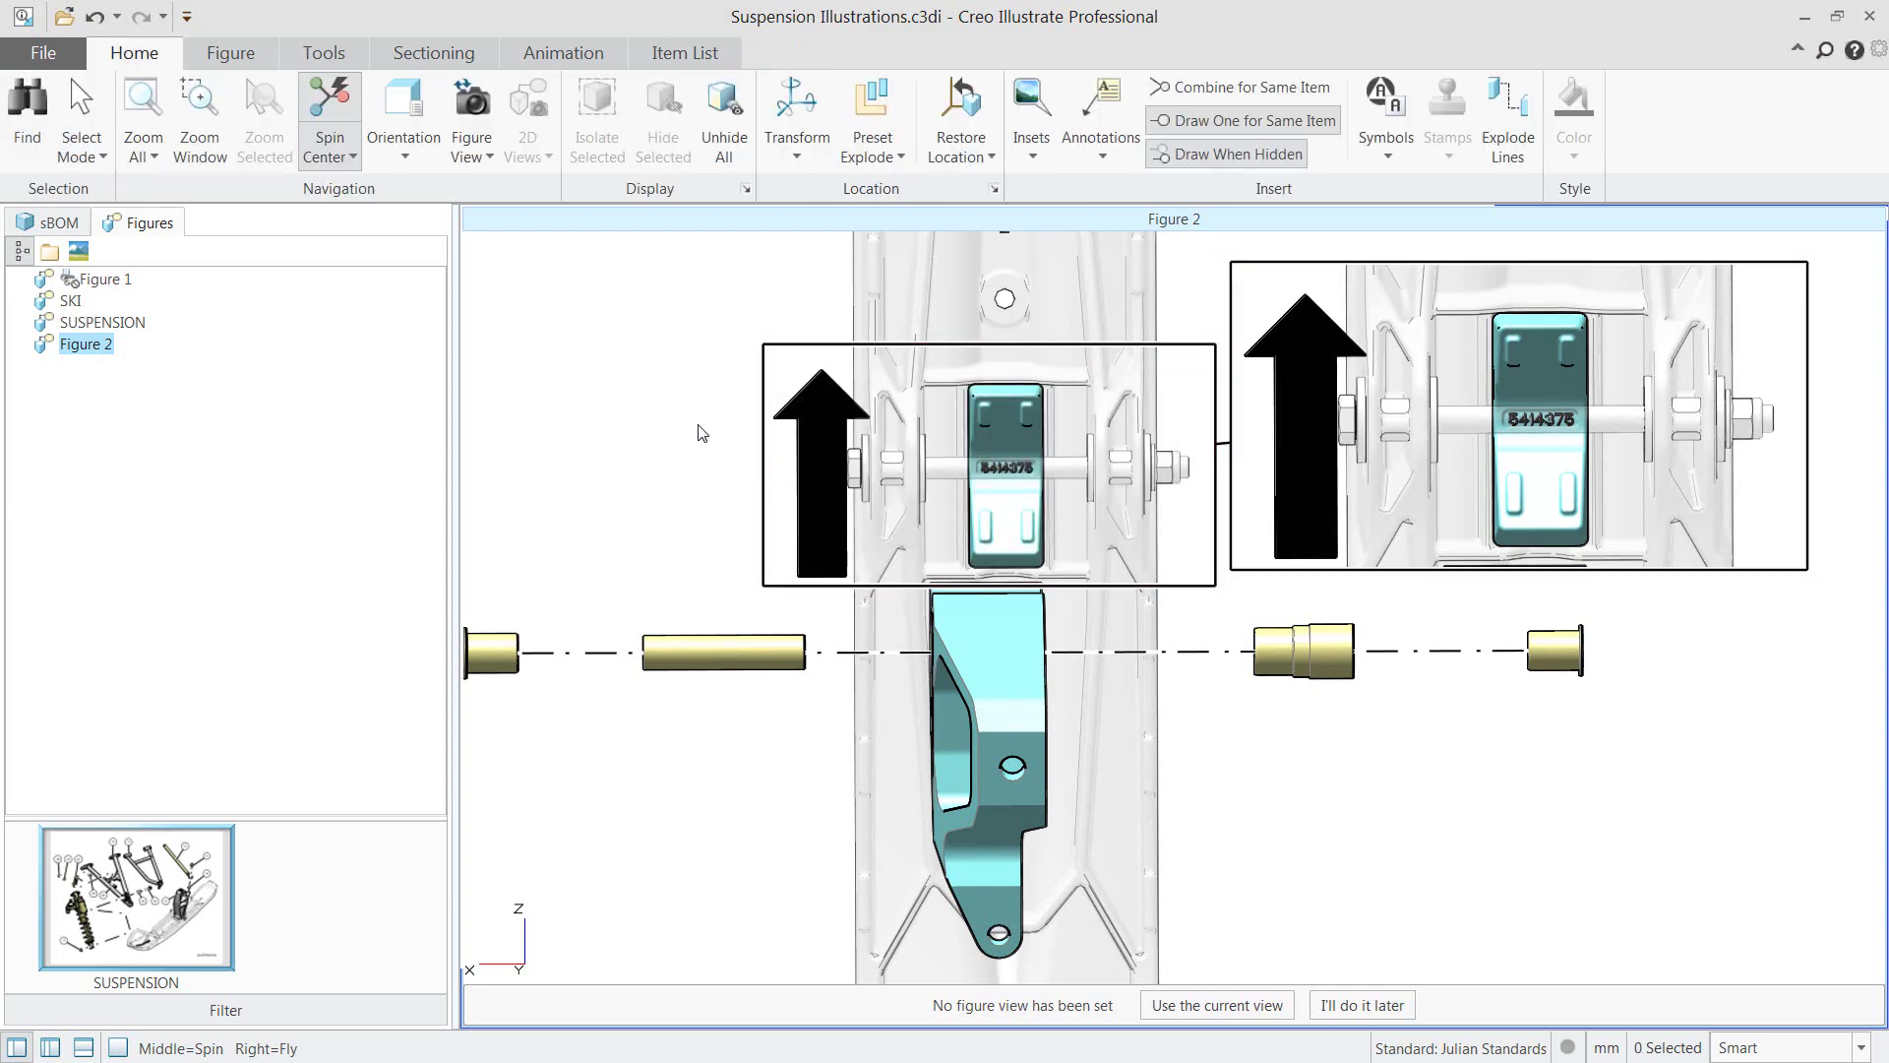
Set the inset's leader to None.
scroll(695, 448, "up", 3)
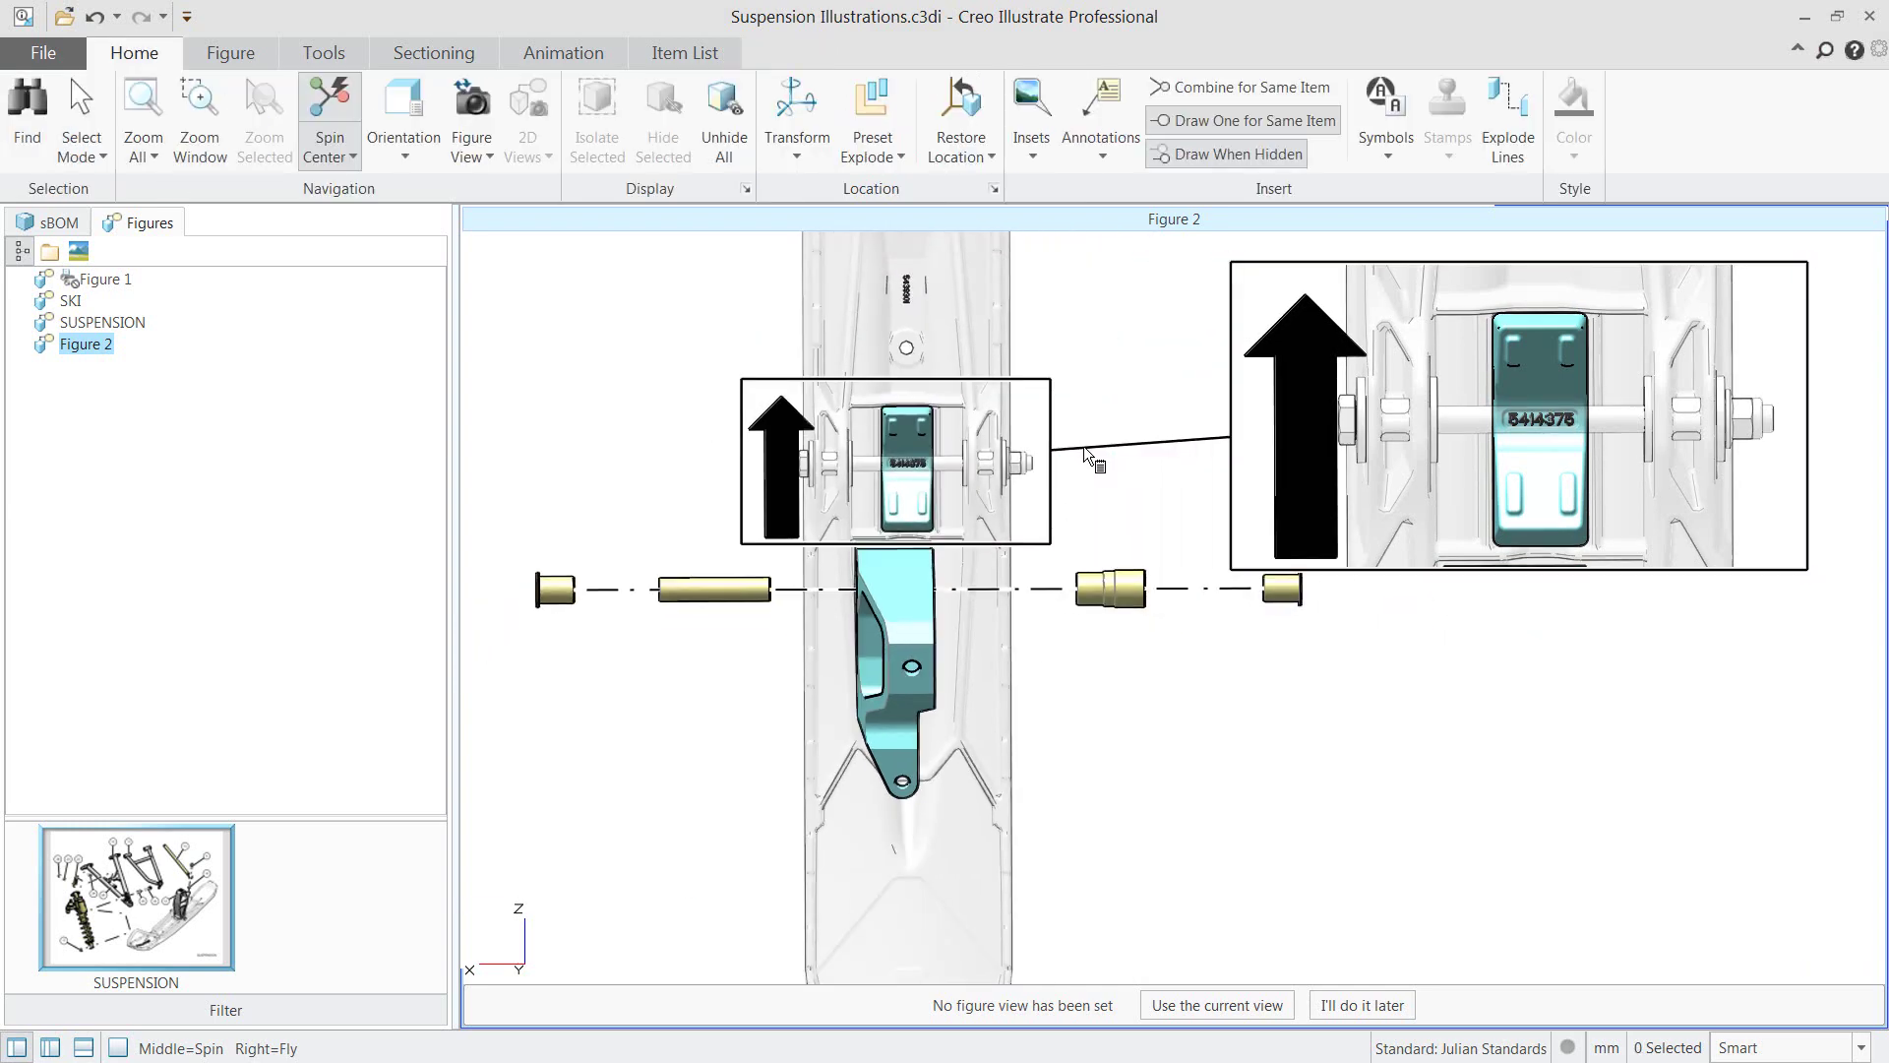
left_click(1086, 454)
left_click(885, 120)
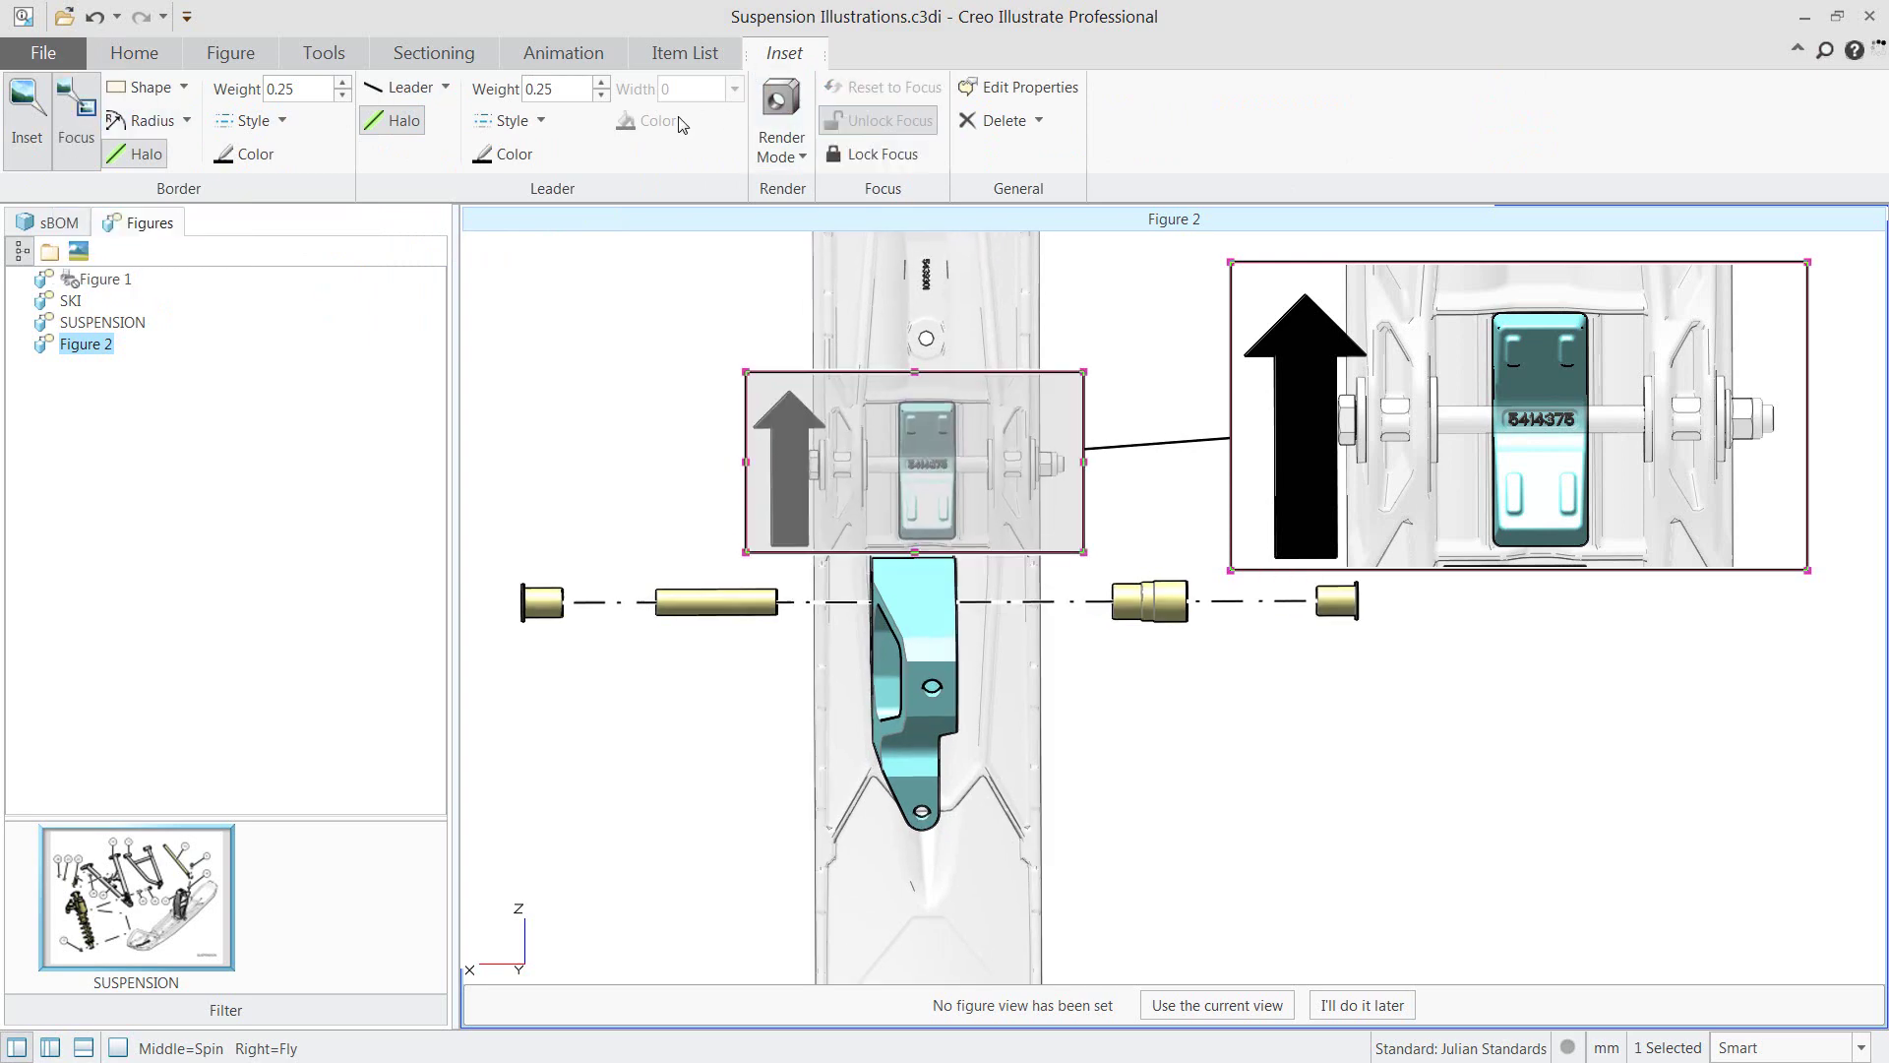
left_click(405, 87)
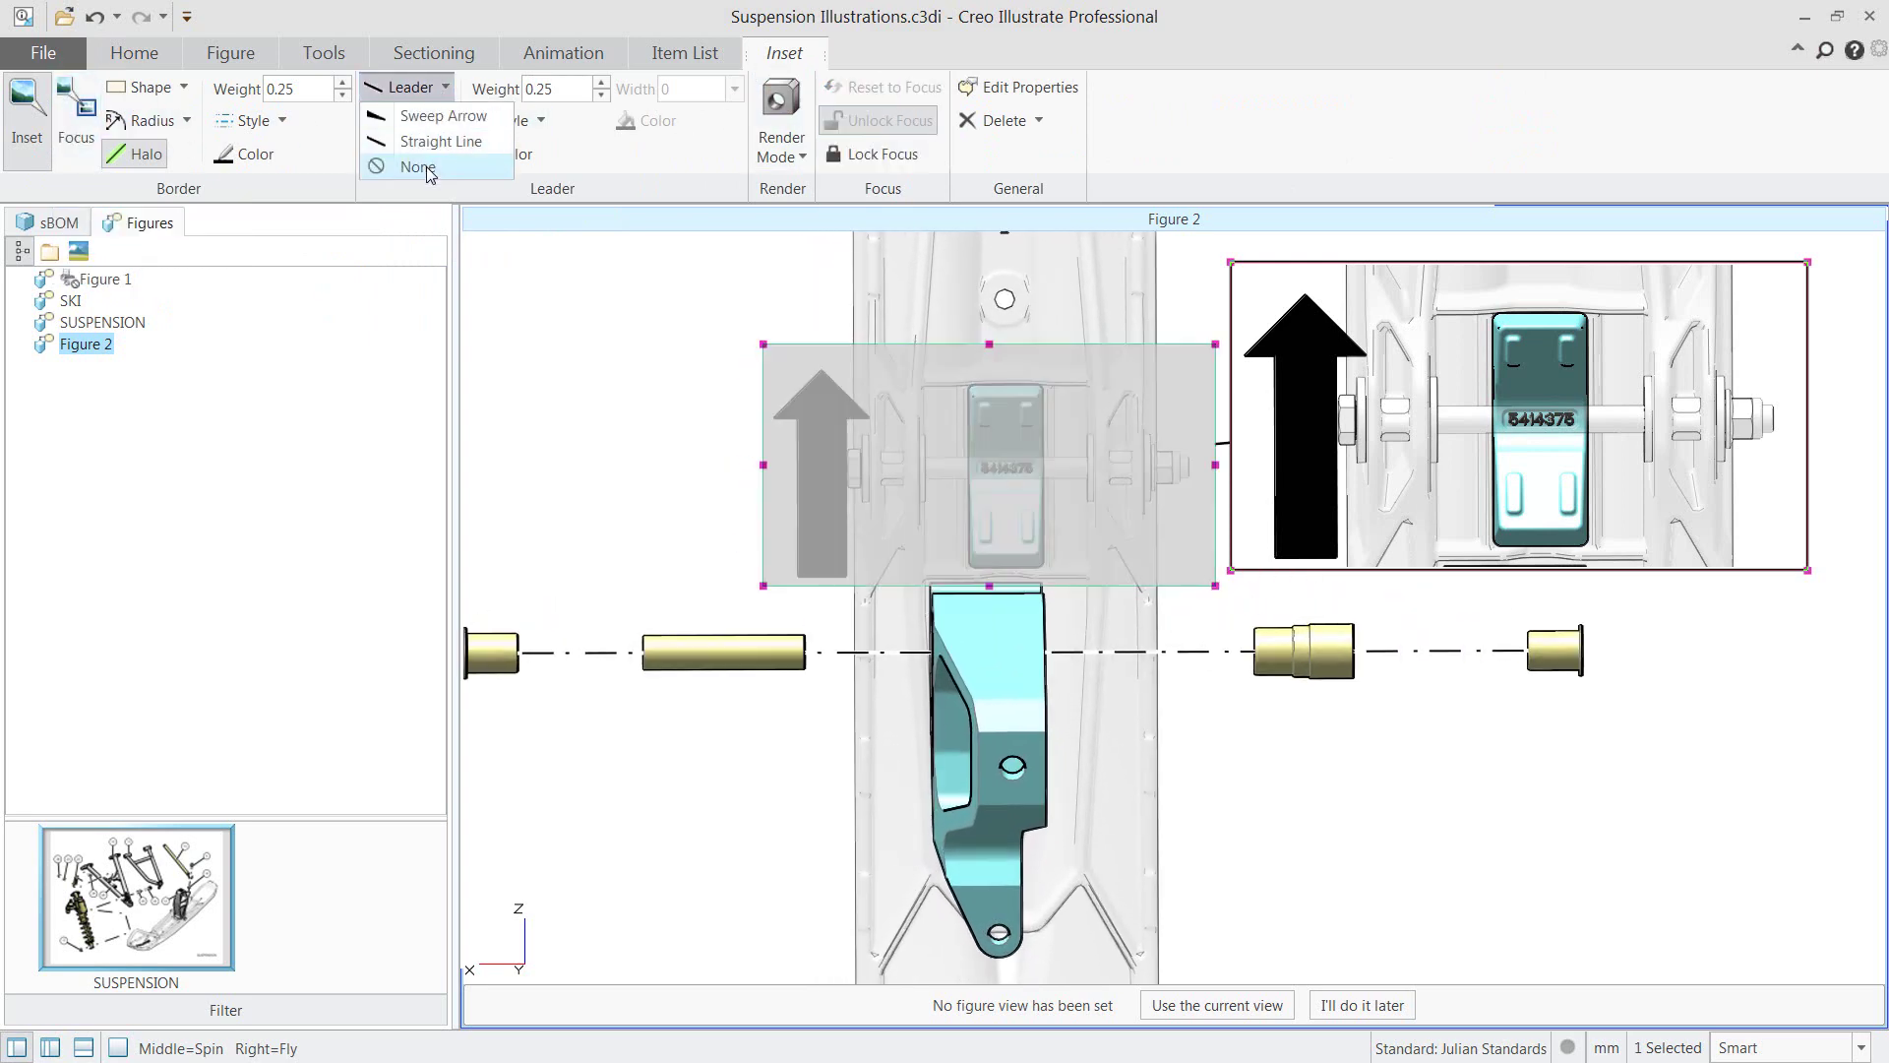
left_click(430, 167)
left_click(666, 404)
Set the figure's page size to US Letter, show the caption and fit the page to the window in an angled 3D view.
middle_click_drag(666, 404, 1251, 663)
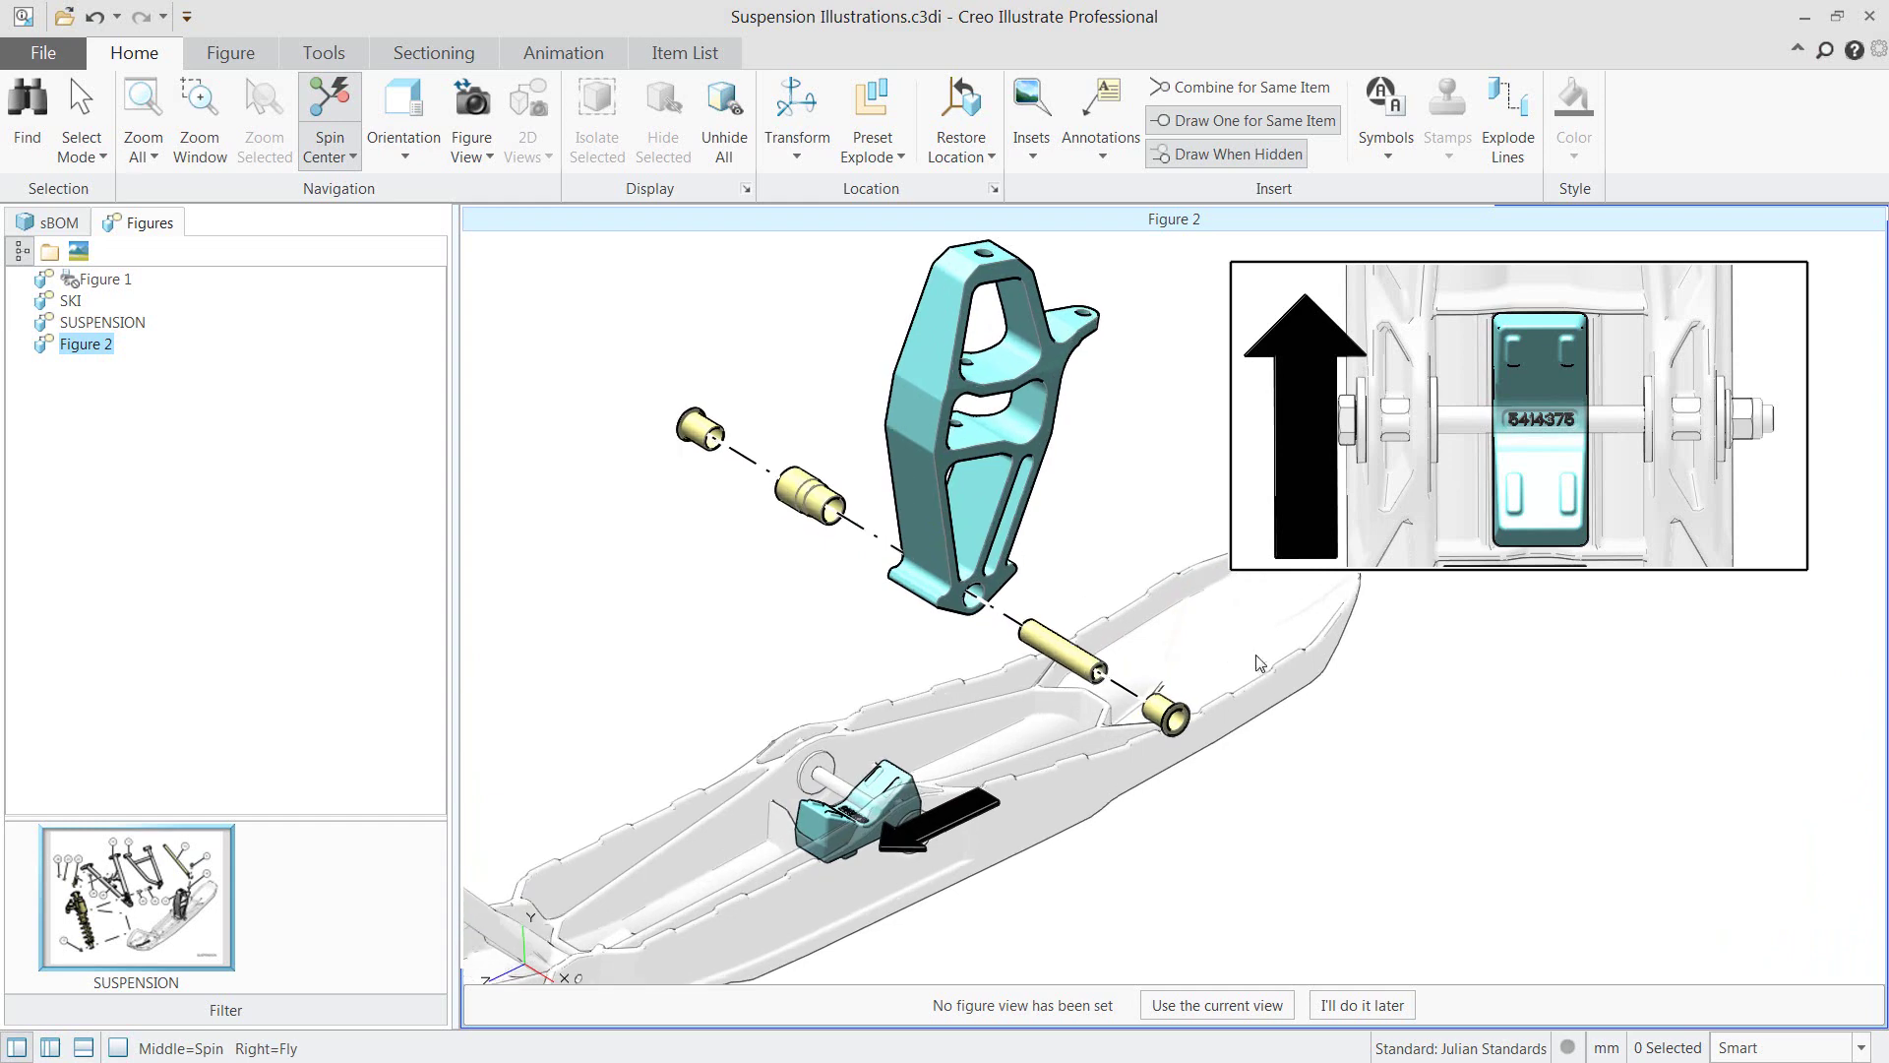
left_click(230, 52)
left_click(1046, 137)
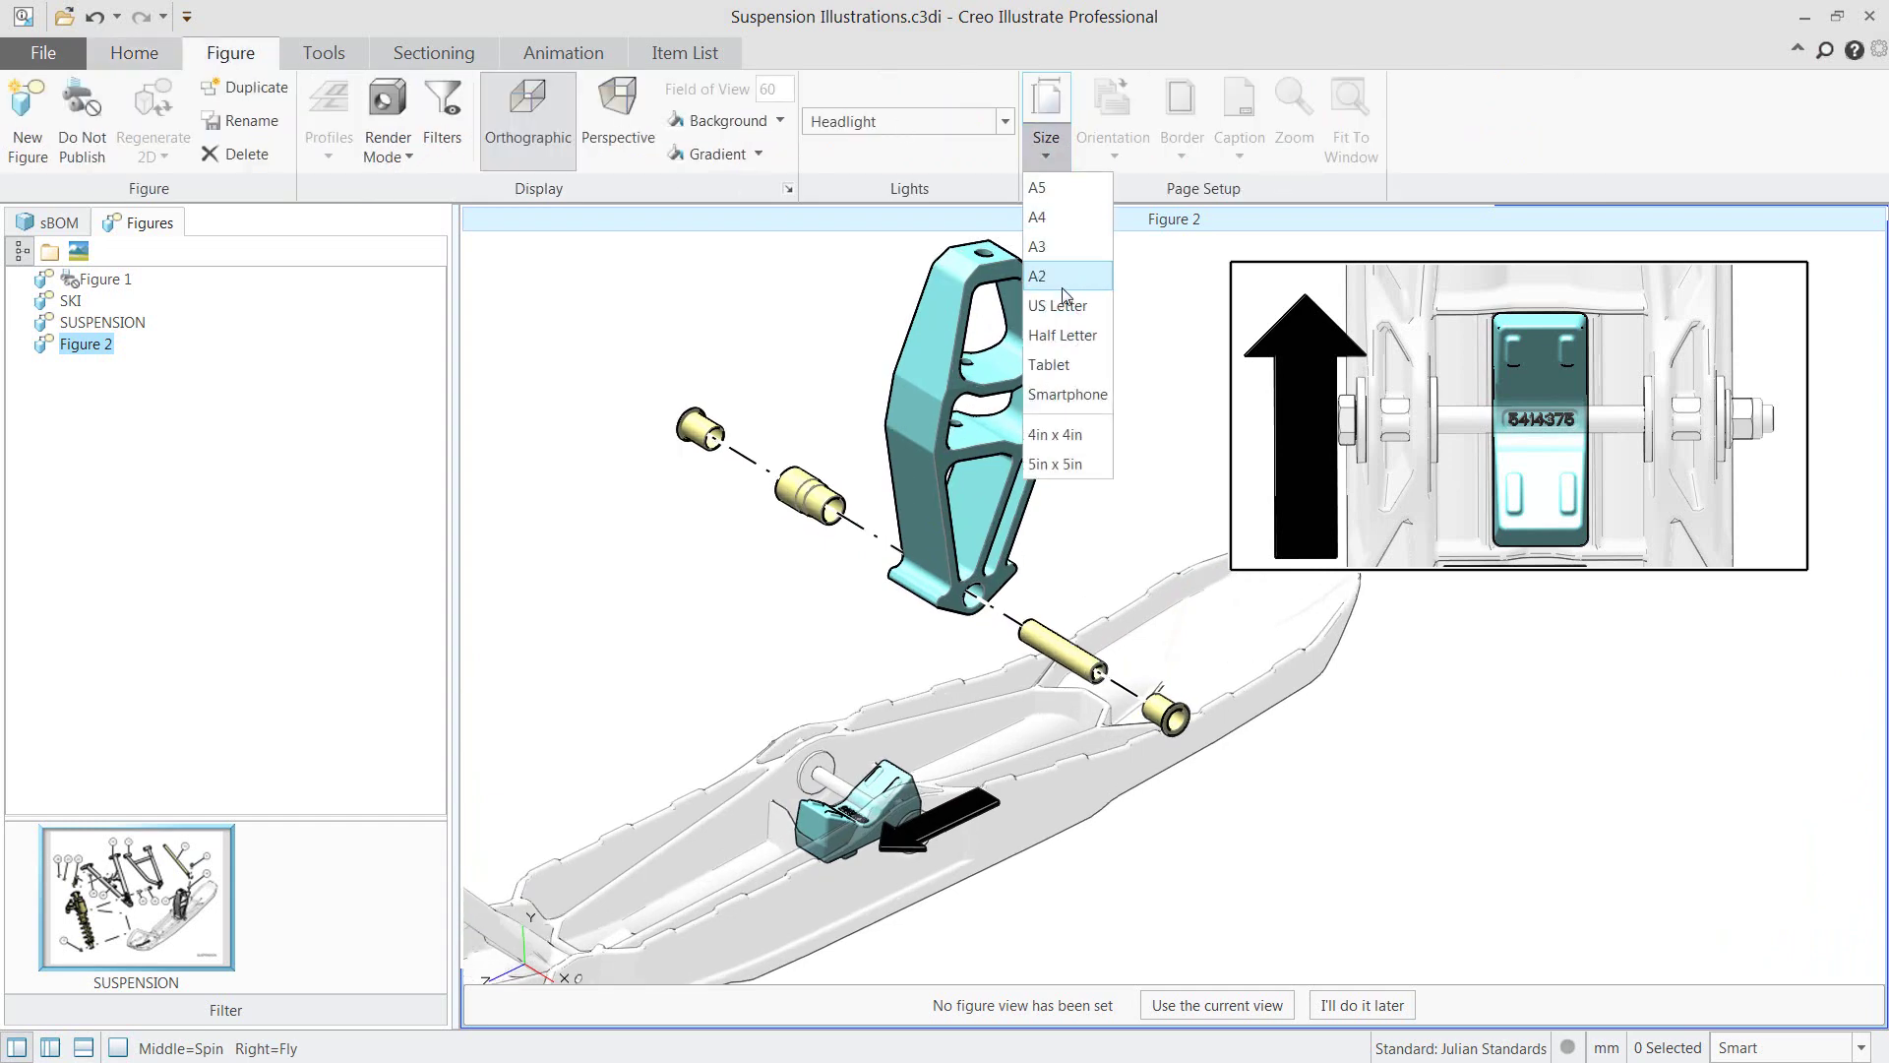
left_click(1058, 305)
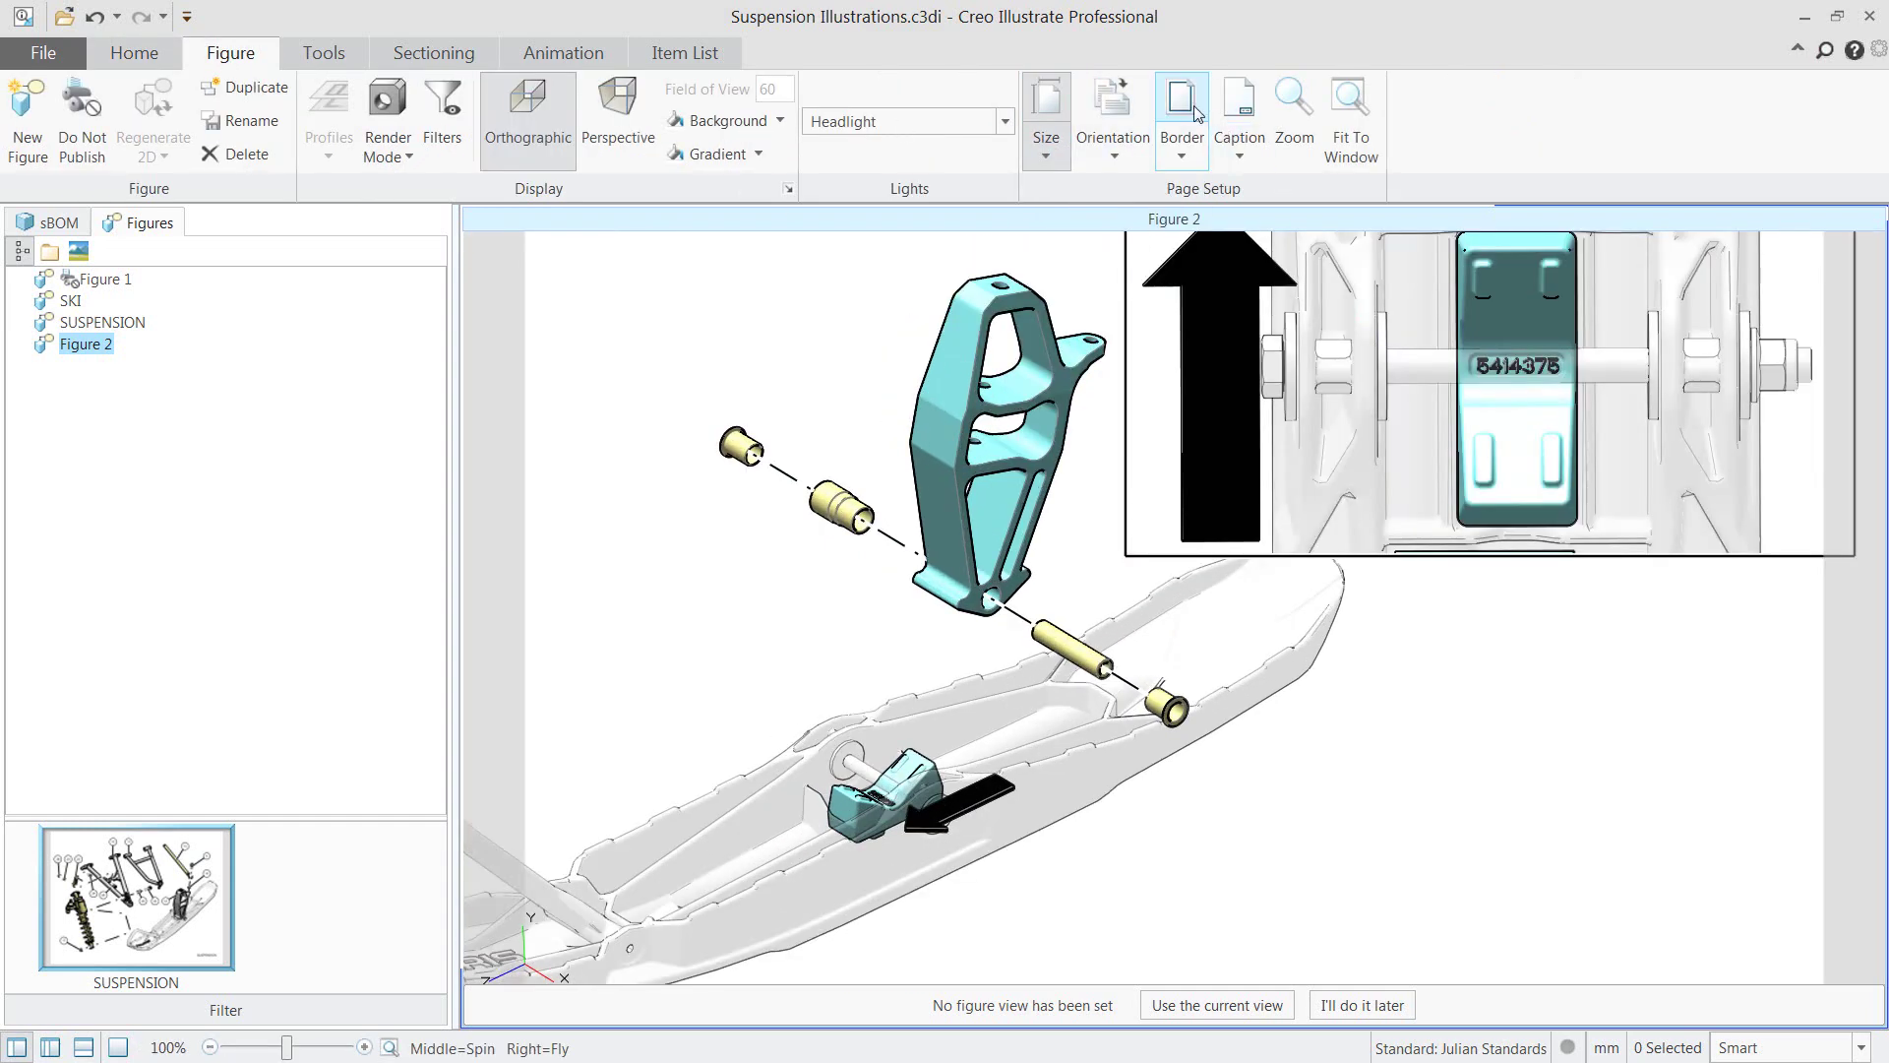
left_click(1238, 105)
left_click(1350, 113)
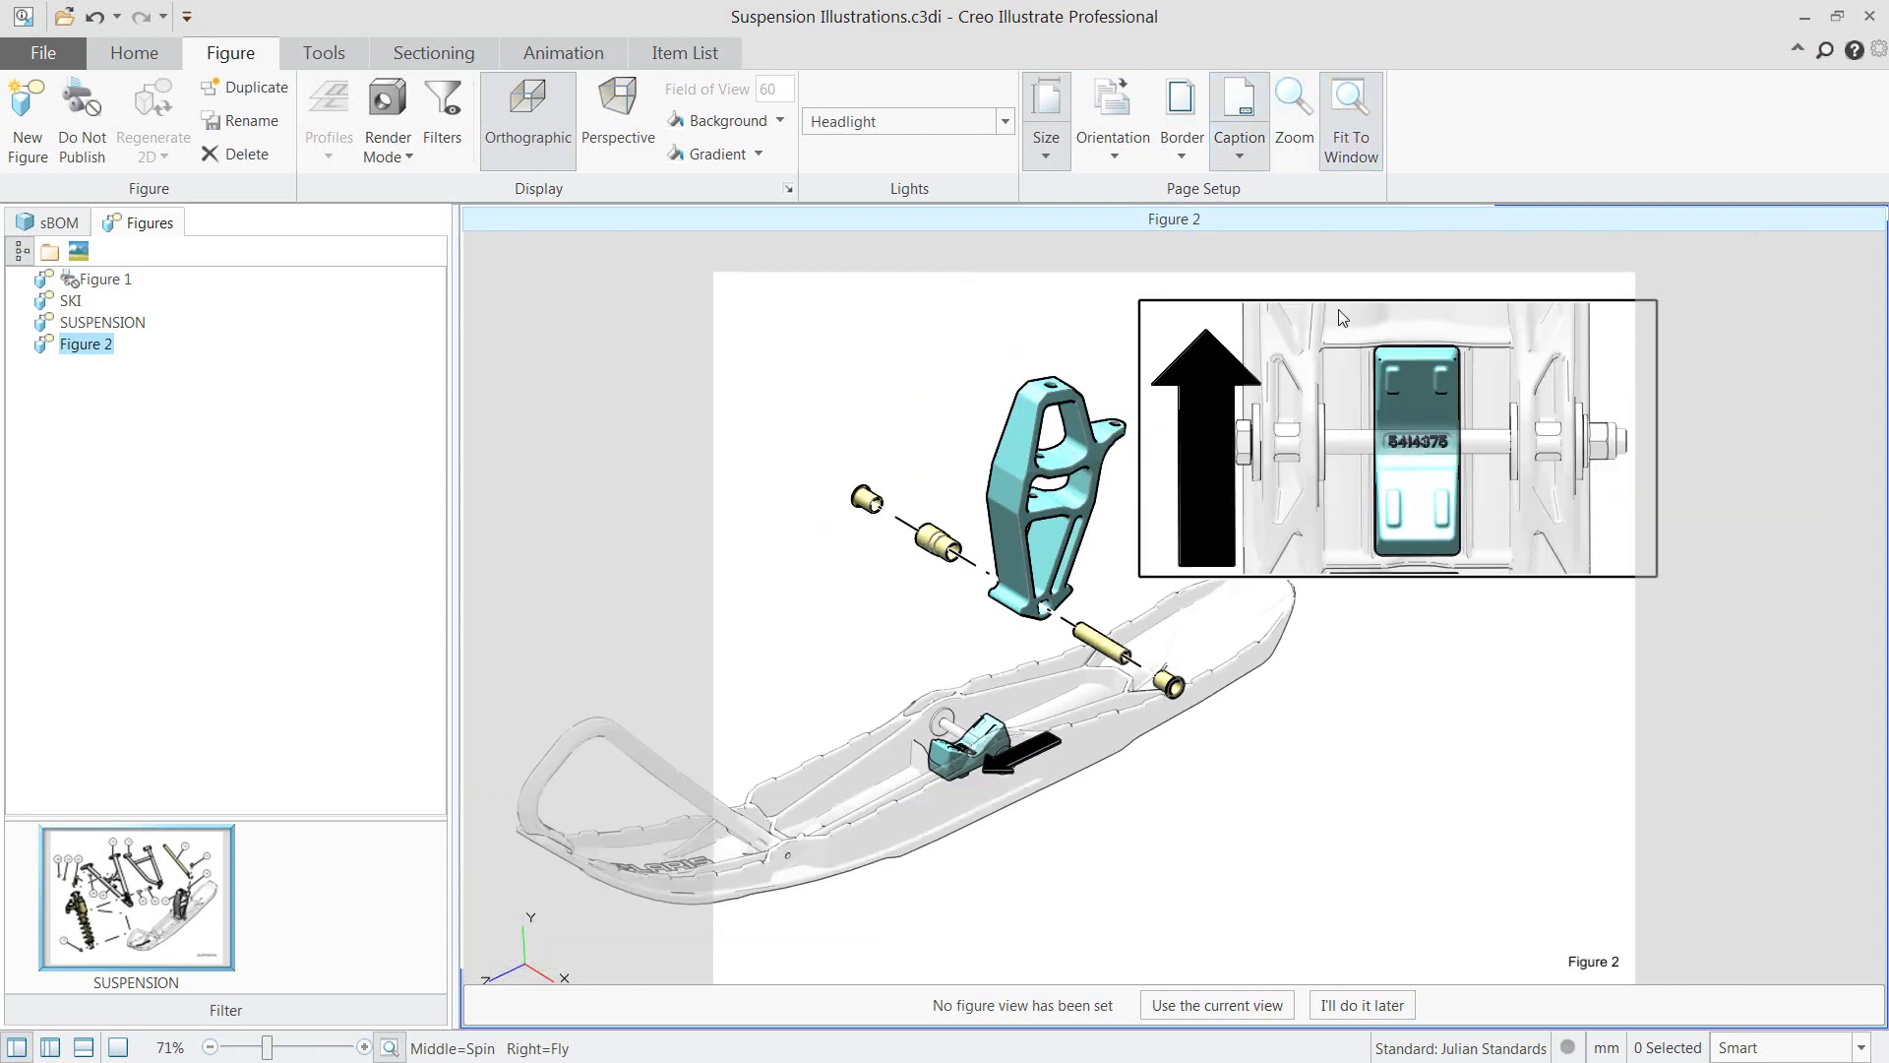
Shrink and reposition the inset inside the page's upper corner, and set the current enlarged view as the figure view.
middle_click_drag(1241, 686, 1298, 813, "shift")
scroll(1207, 813, "up", 3)
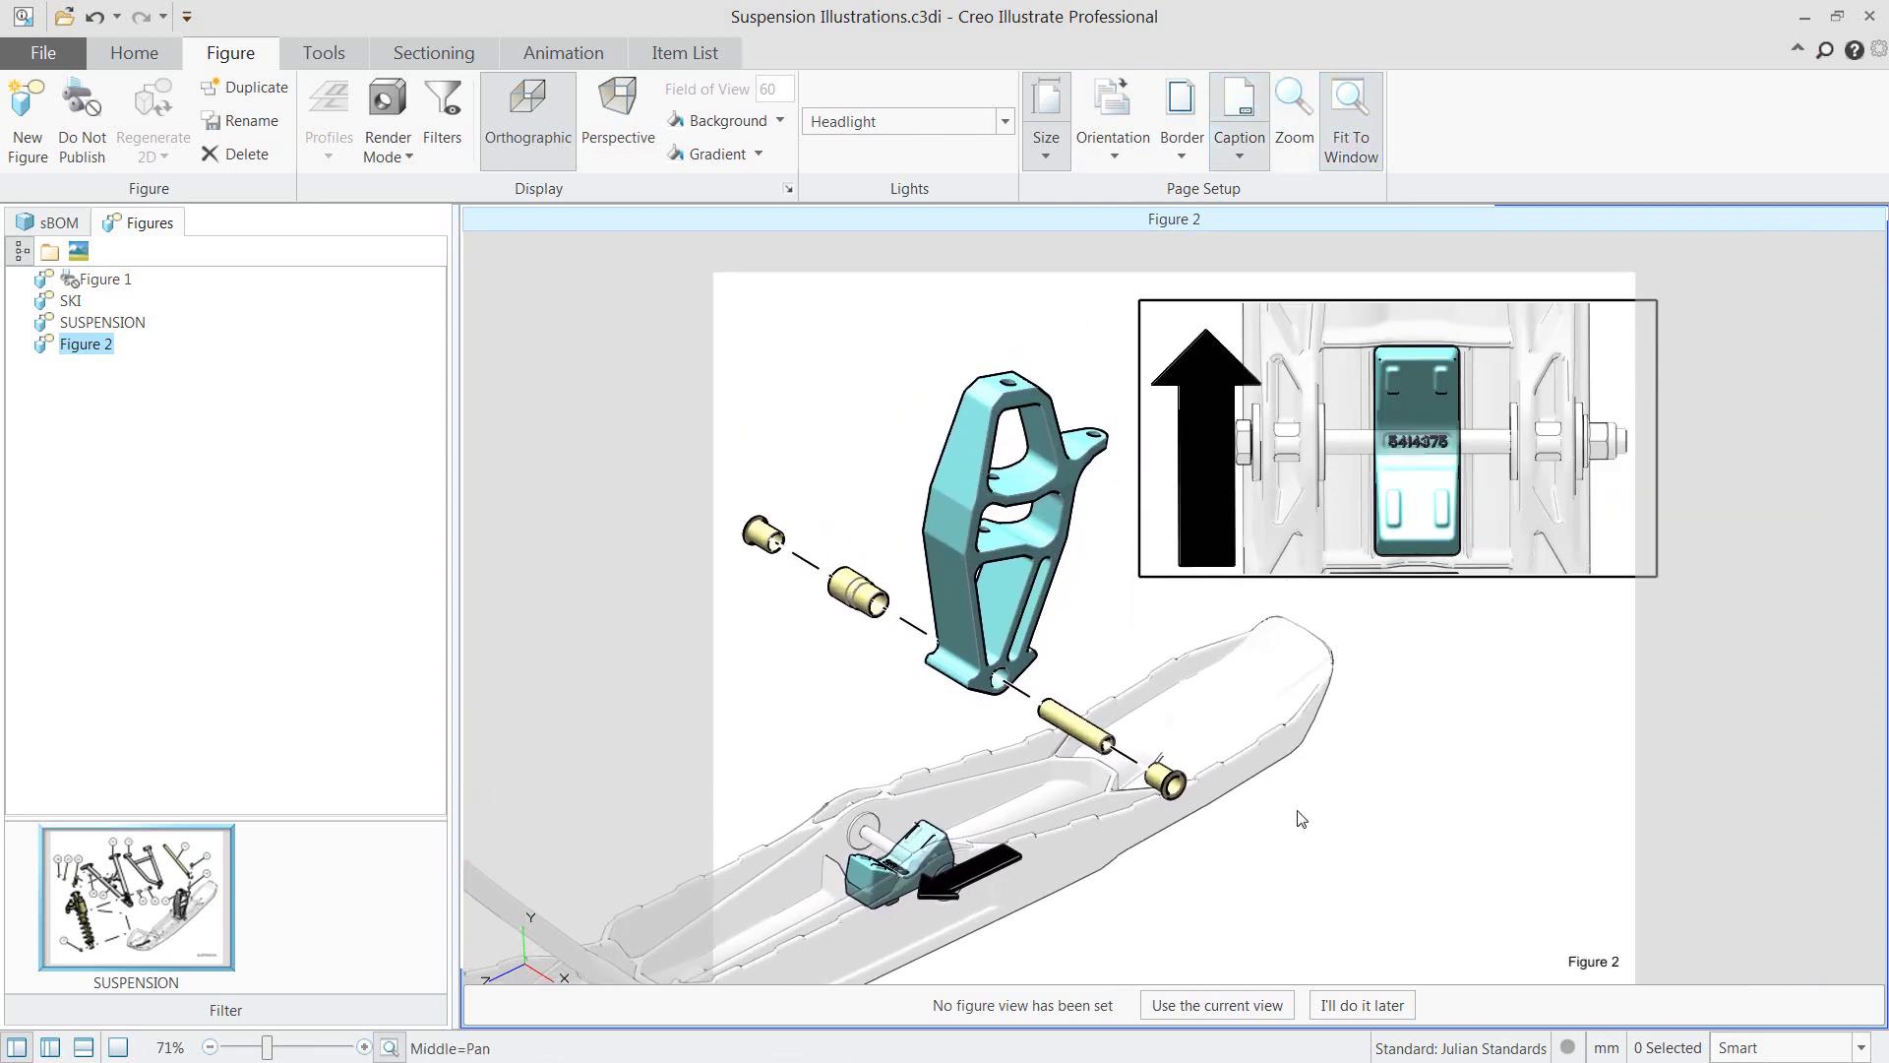
left_click(1200, 300)
left_click_drag(1138, 300, 1193, 328)
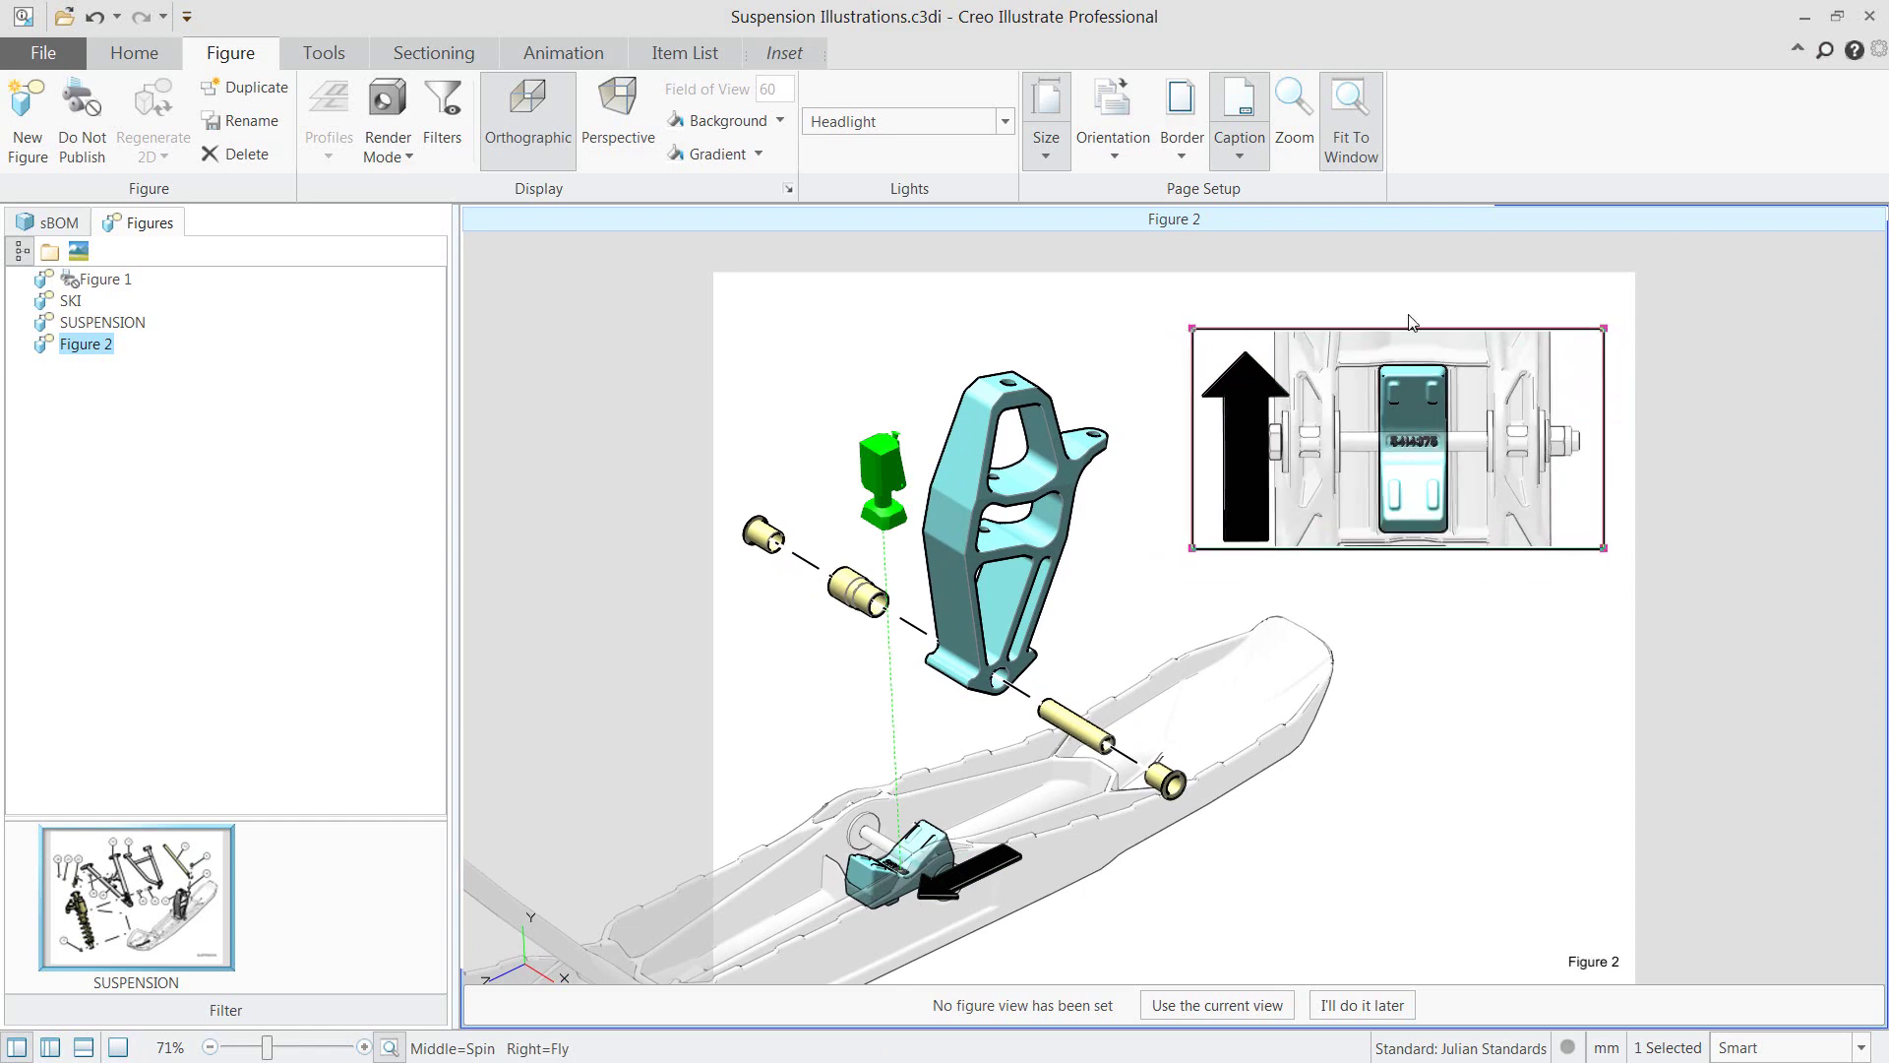
left_click_drag(1411, 329, 1412, 315)
left_click(1572, 593)
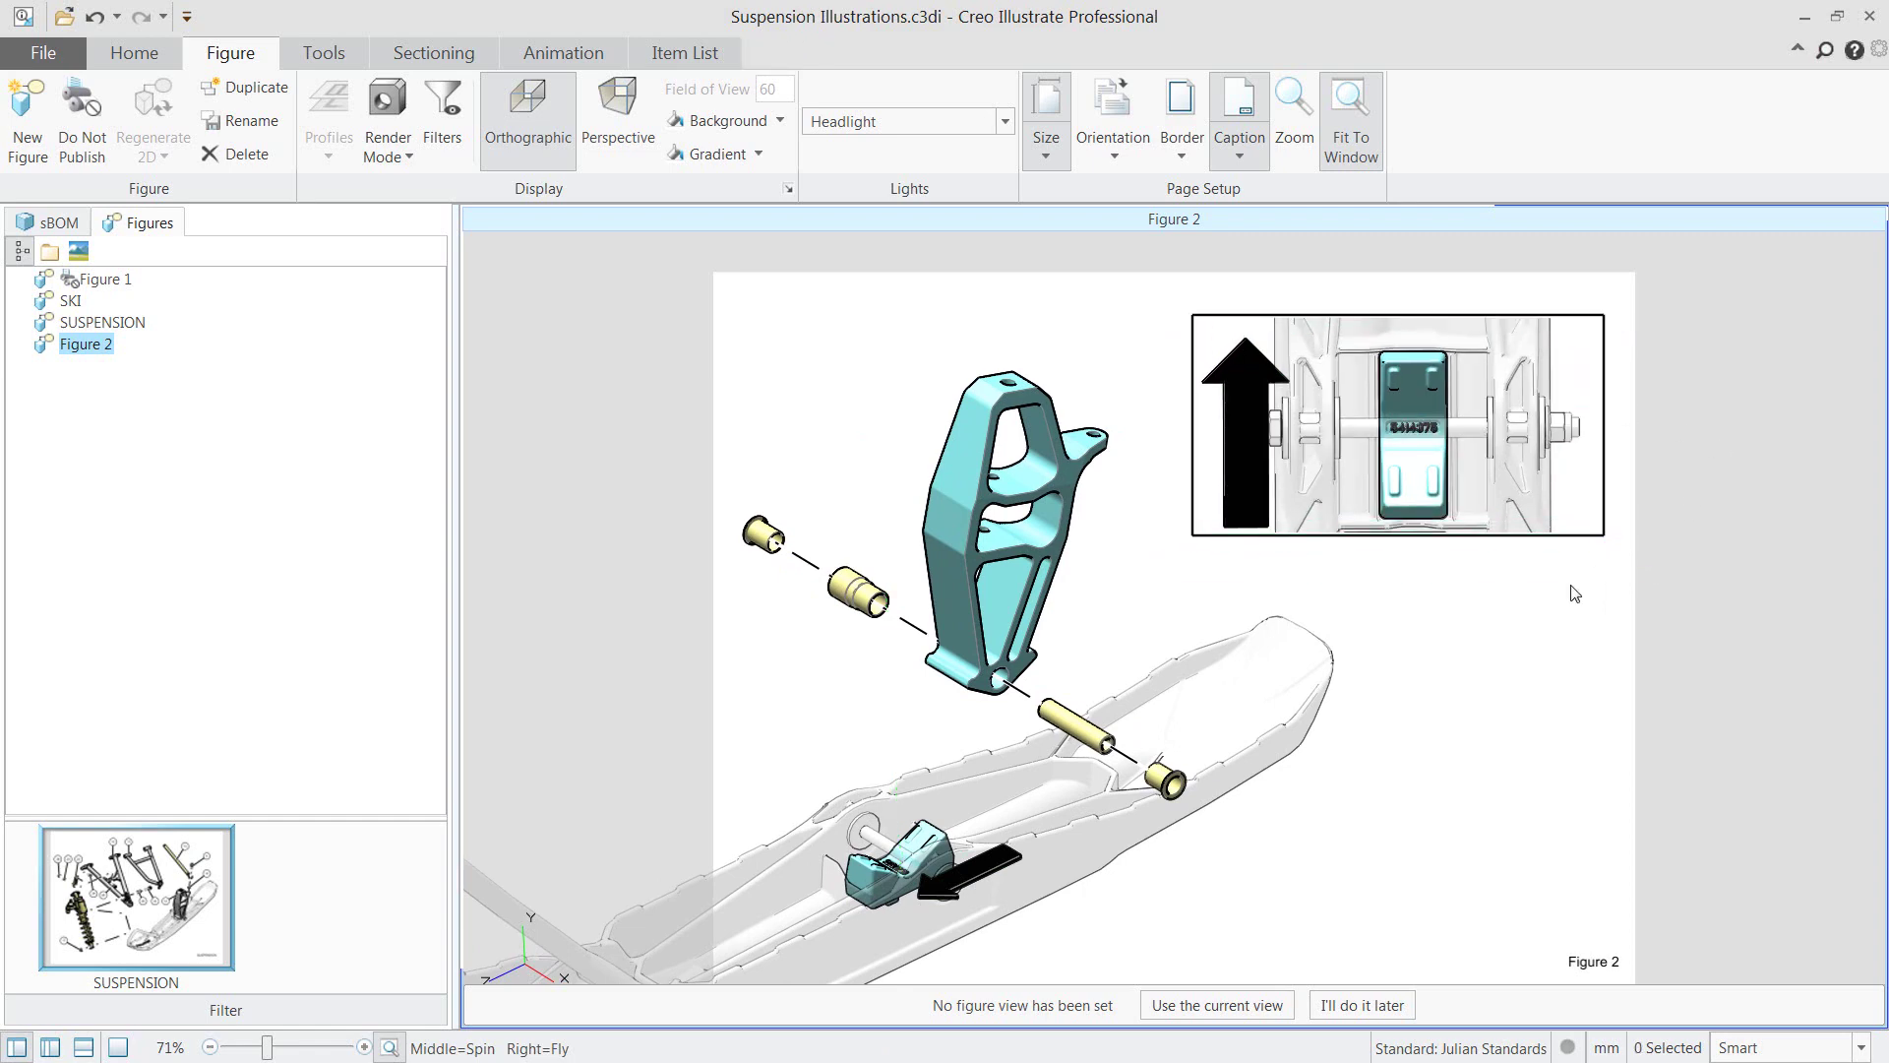
middle_click_drag(809, 460, 848, 464, "shift")
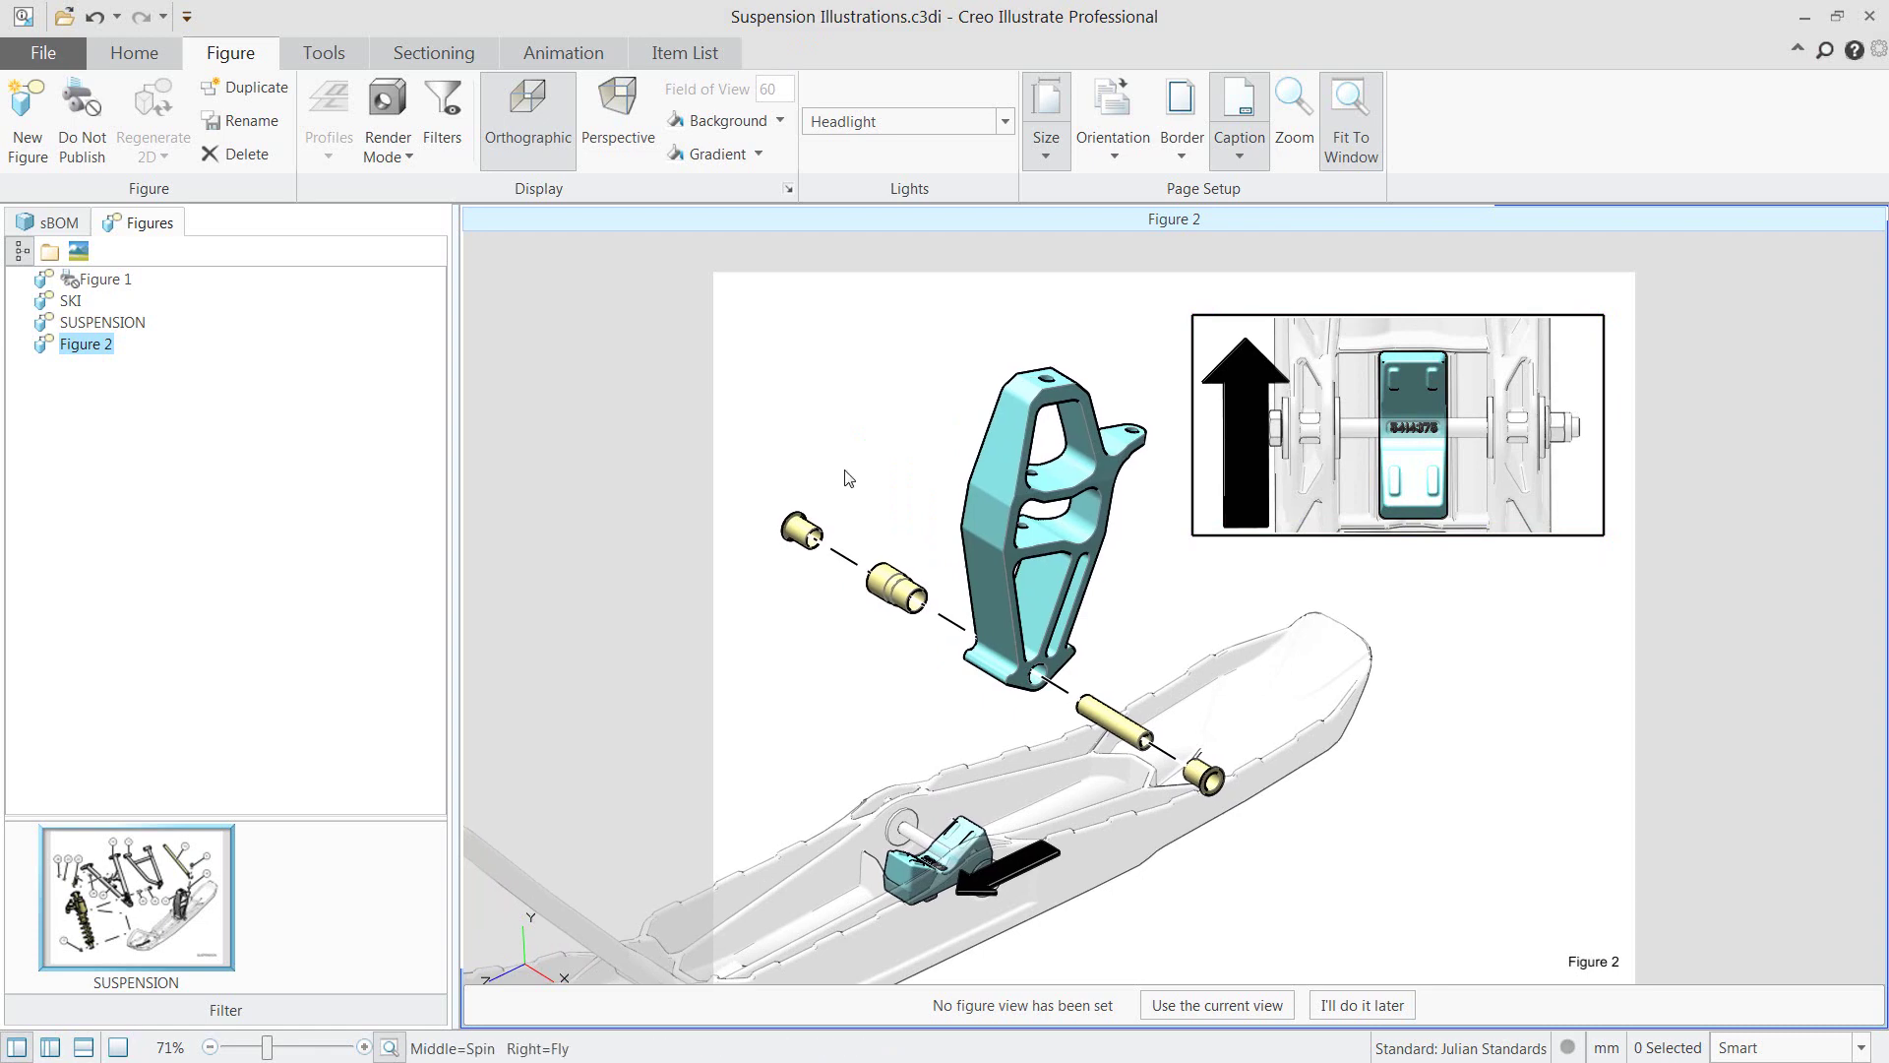
left_click(1227, 1006)
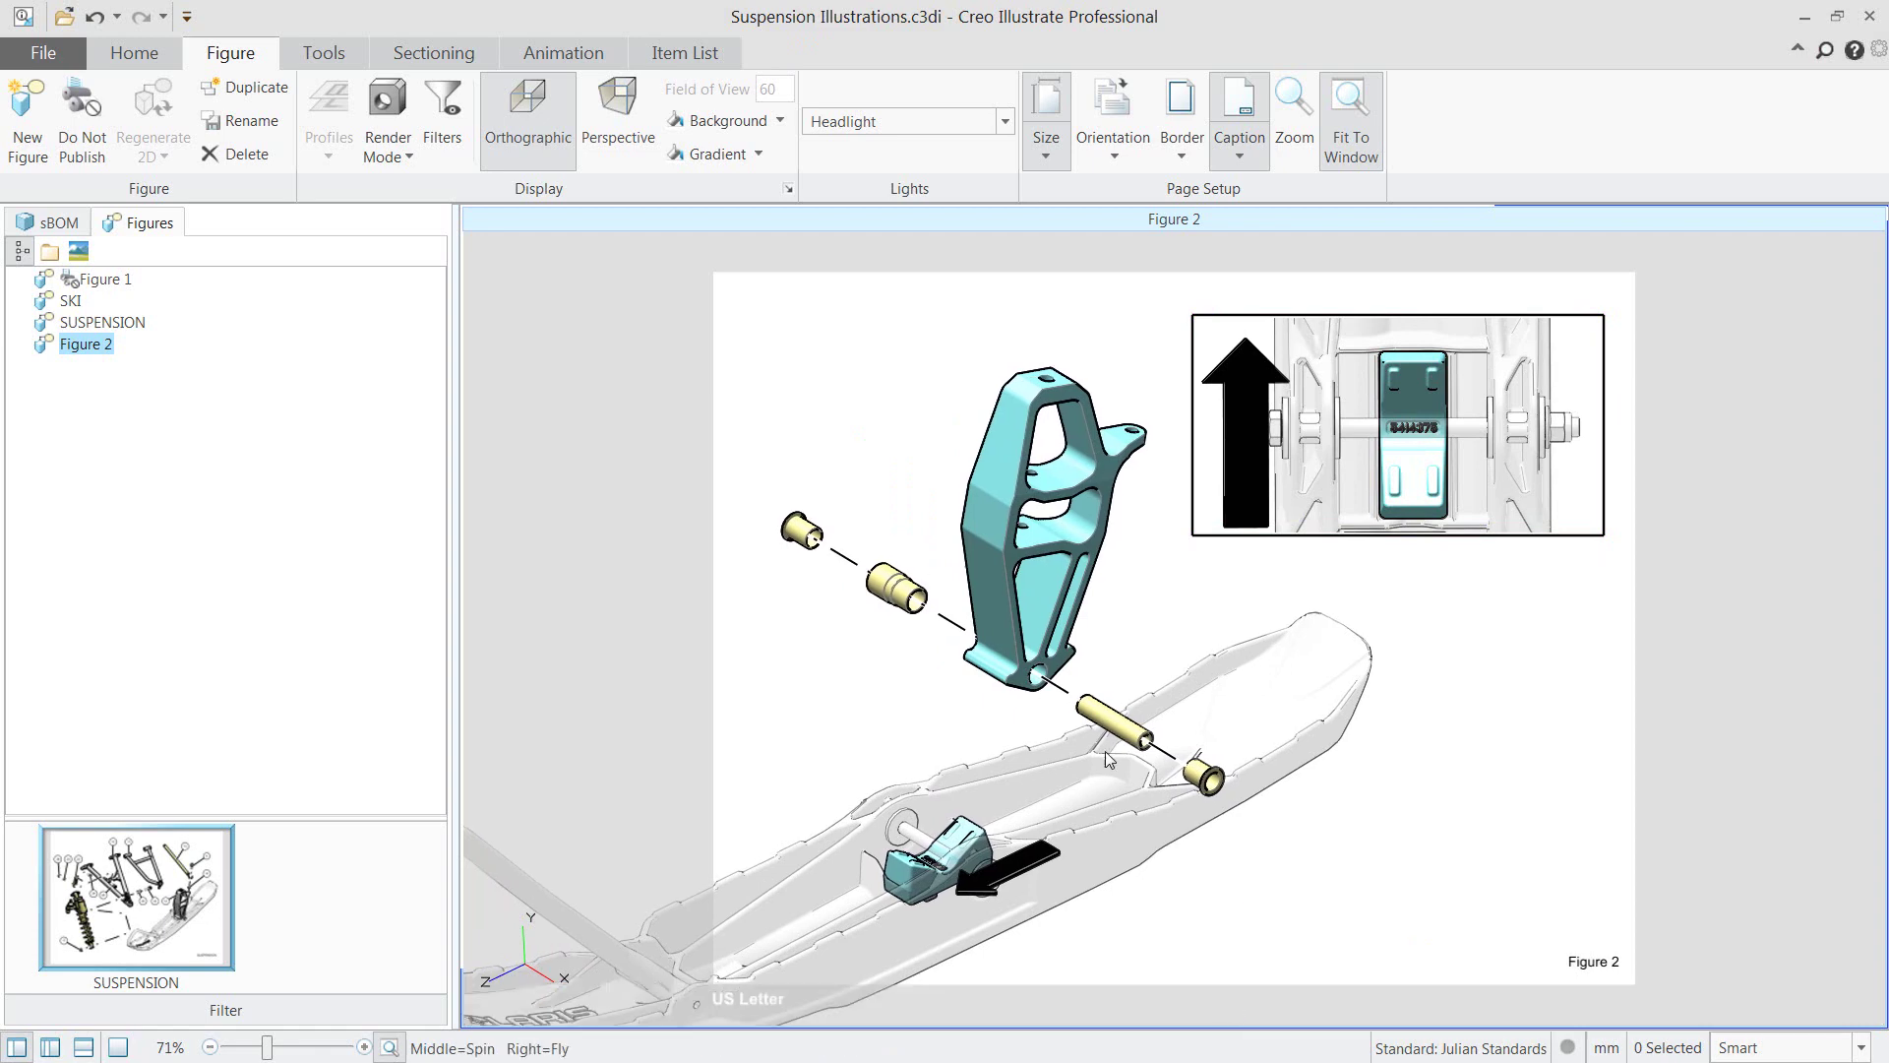
Add Item Number callouts to the spindle, bushings, sleeve, pin and teal bracket.
left_click(802, 532, "ctrl")
left_click(896, 588, "ctrl")
left_click(1013, 653, "ctrl")
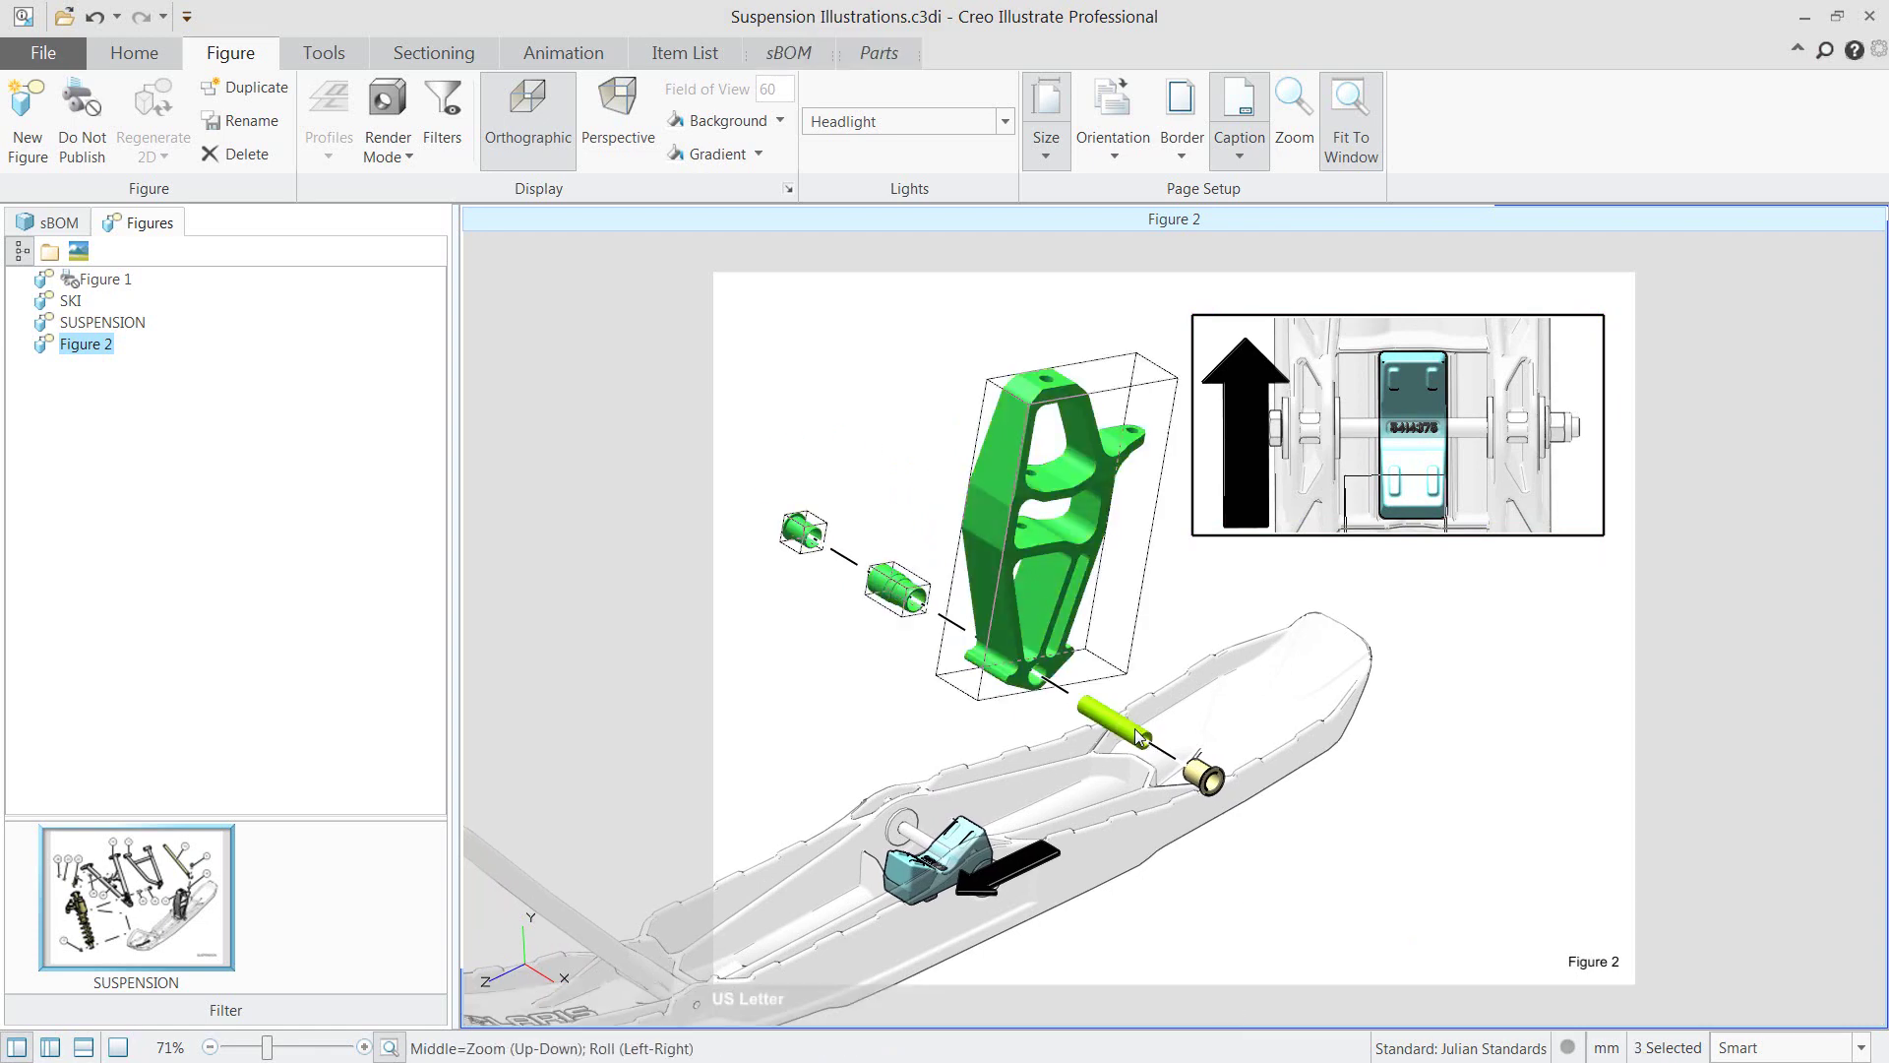
left_click(1201, 780, "ctrl")
left_click(966, 836, "ctrl")
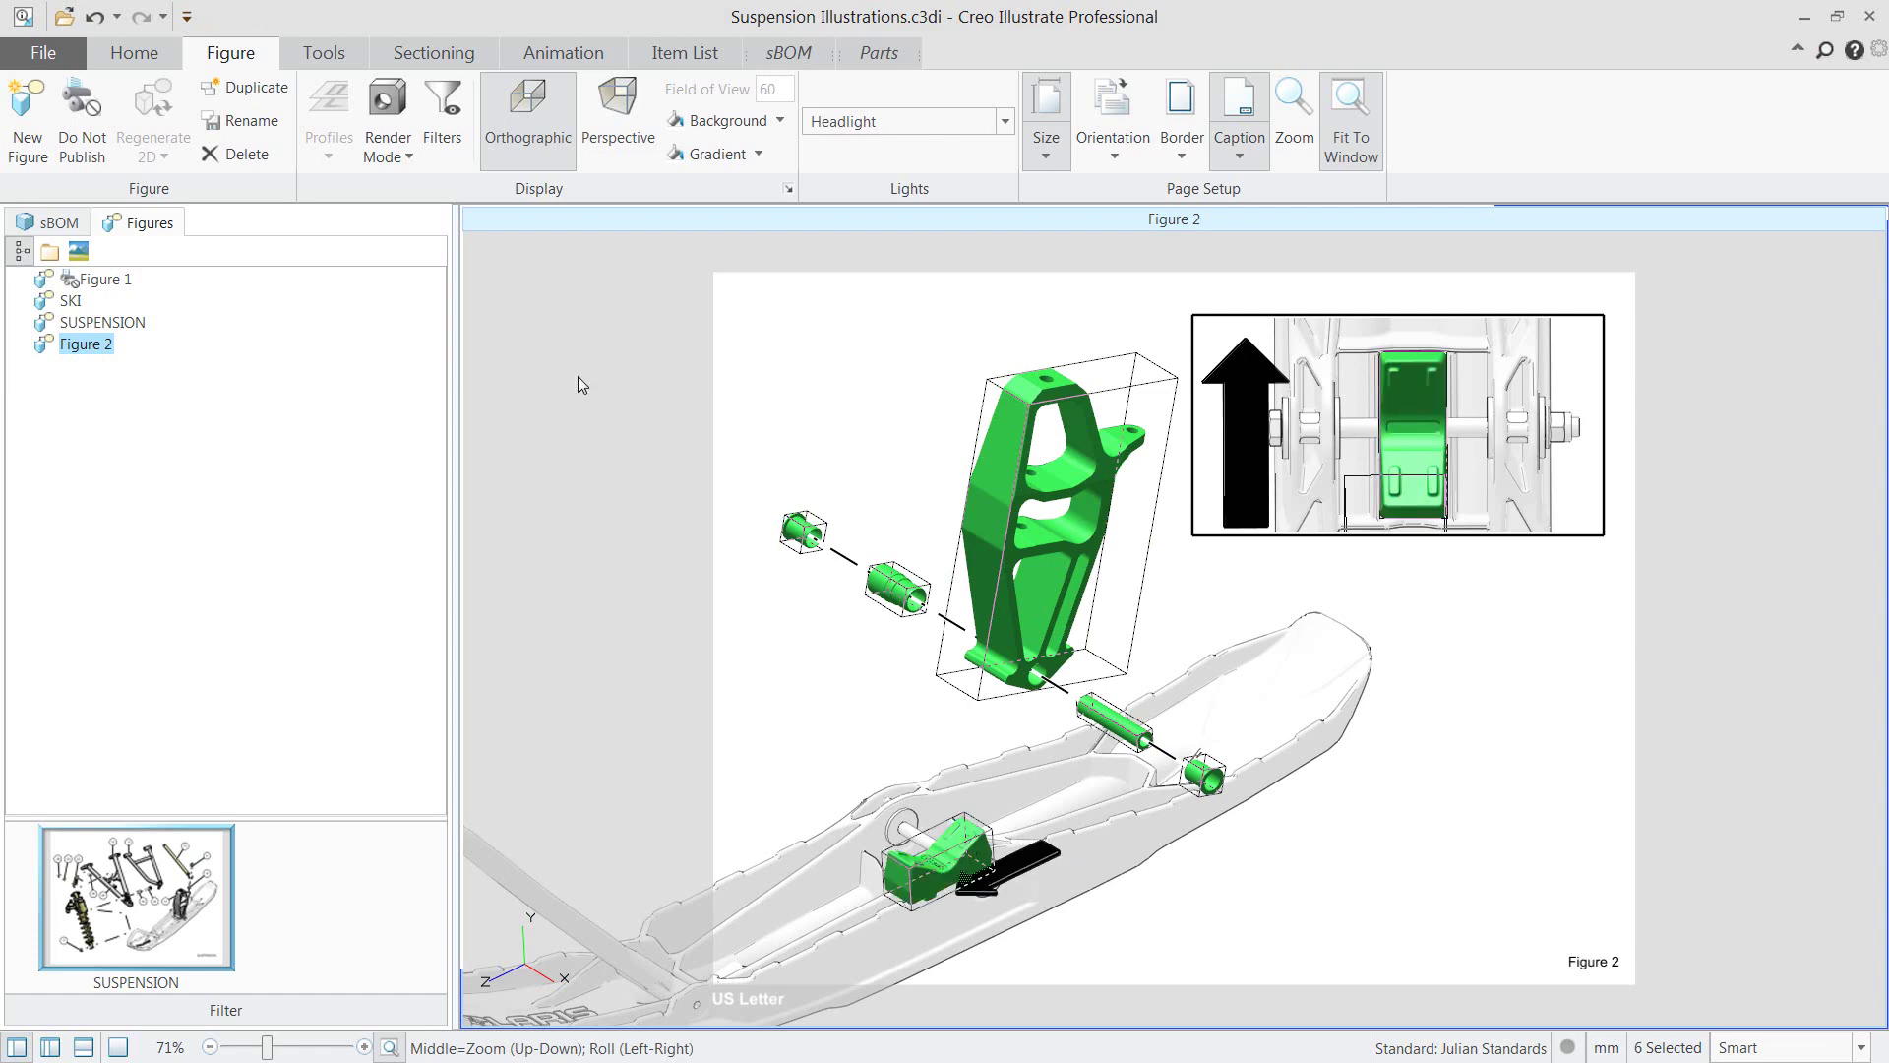
left_click(134, 52)
left_click(1100, 138)
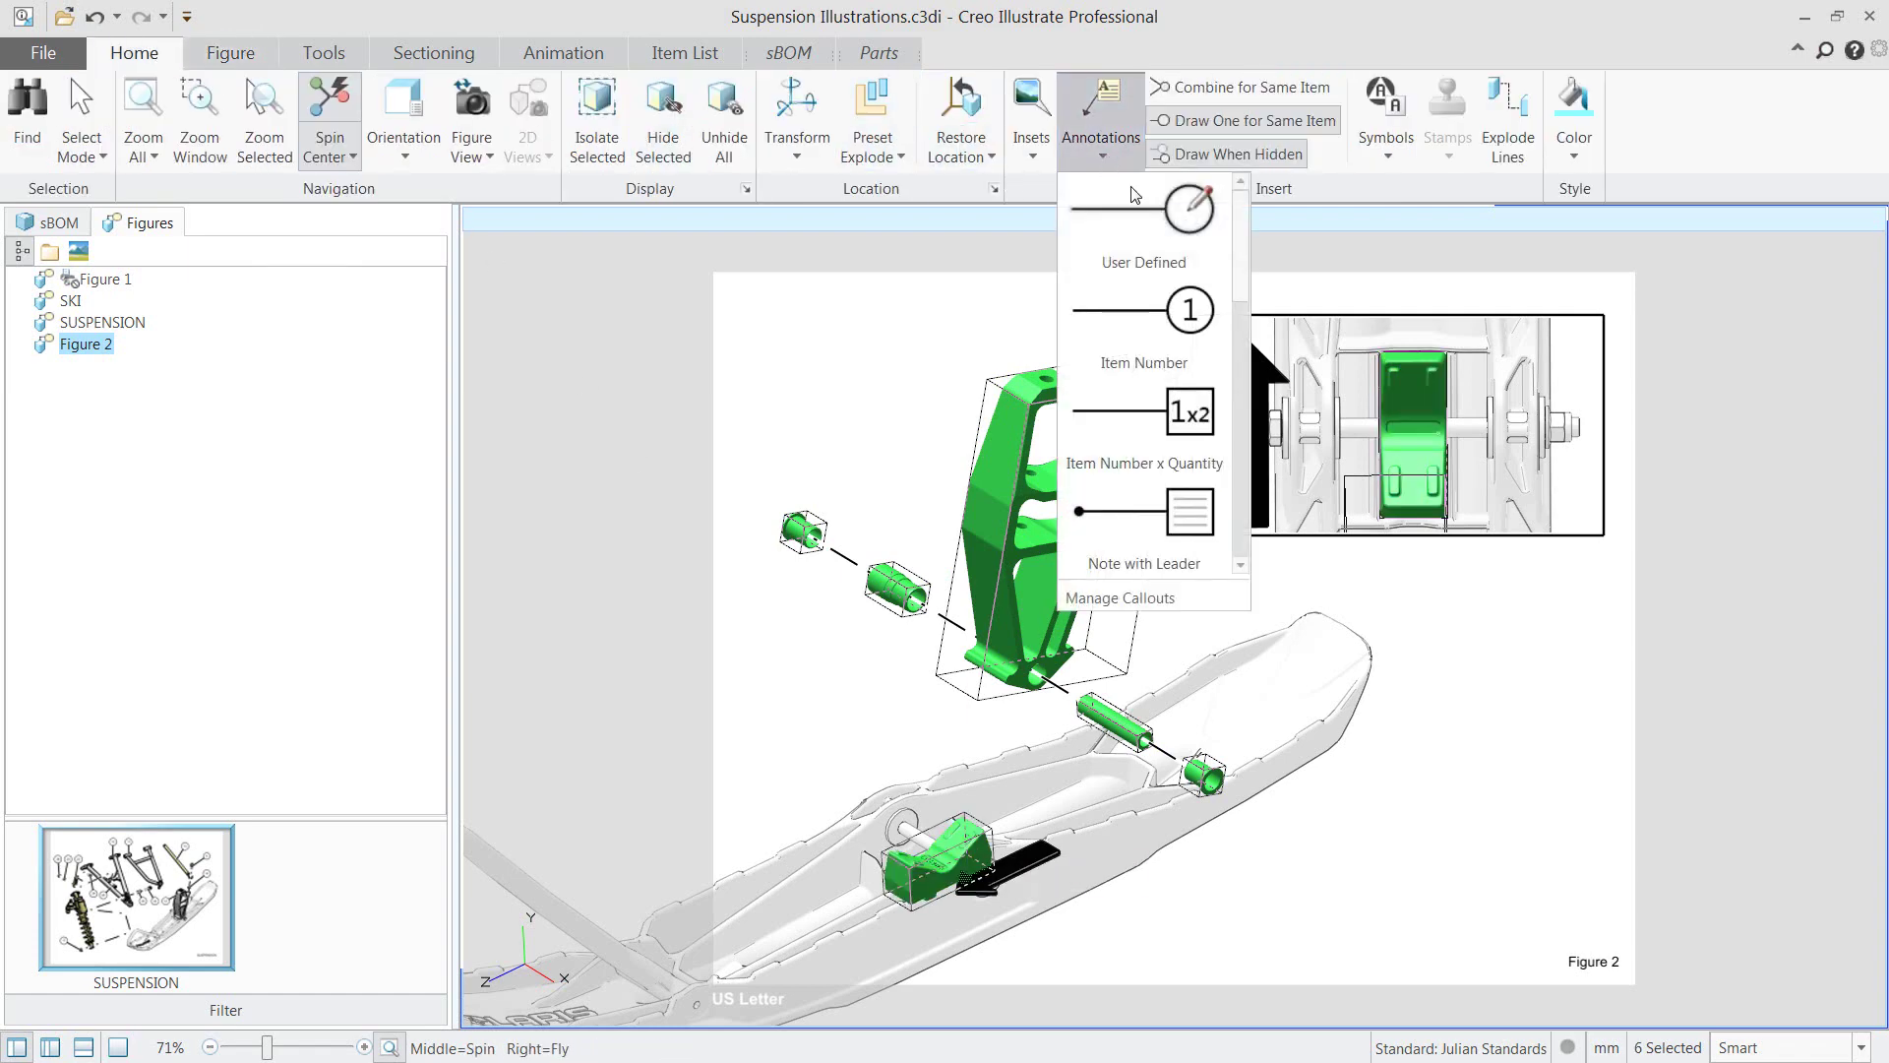
left_click(1183, 314)
Move callouts 2 and 3 close above their parts, and place callout 1 beside the spindle with its leader on the outer face.
left_click(804, 306)
left_click_drag(800, 263, 809, 429)
left_click(897, 261)
left_click_drag(897, 262, 884, 429)
left_click(1057, 262)
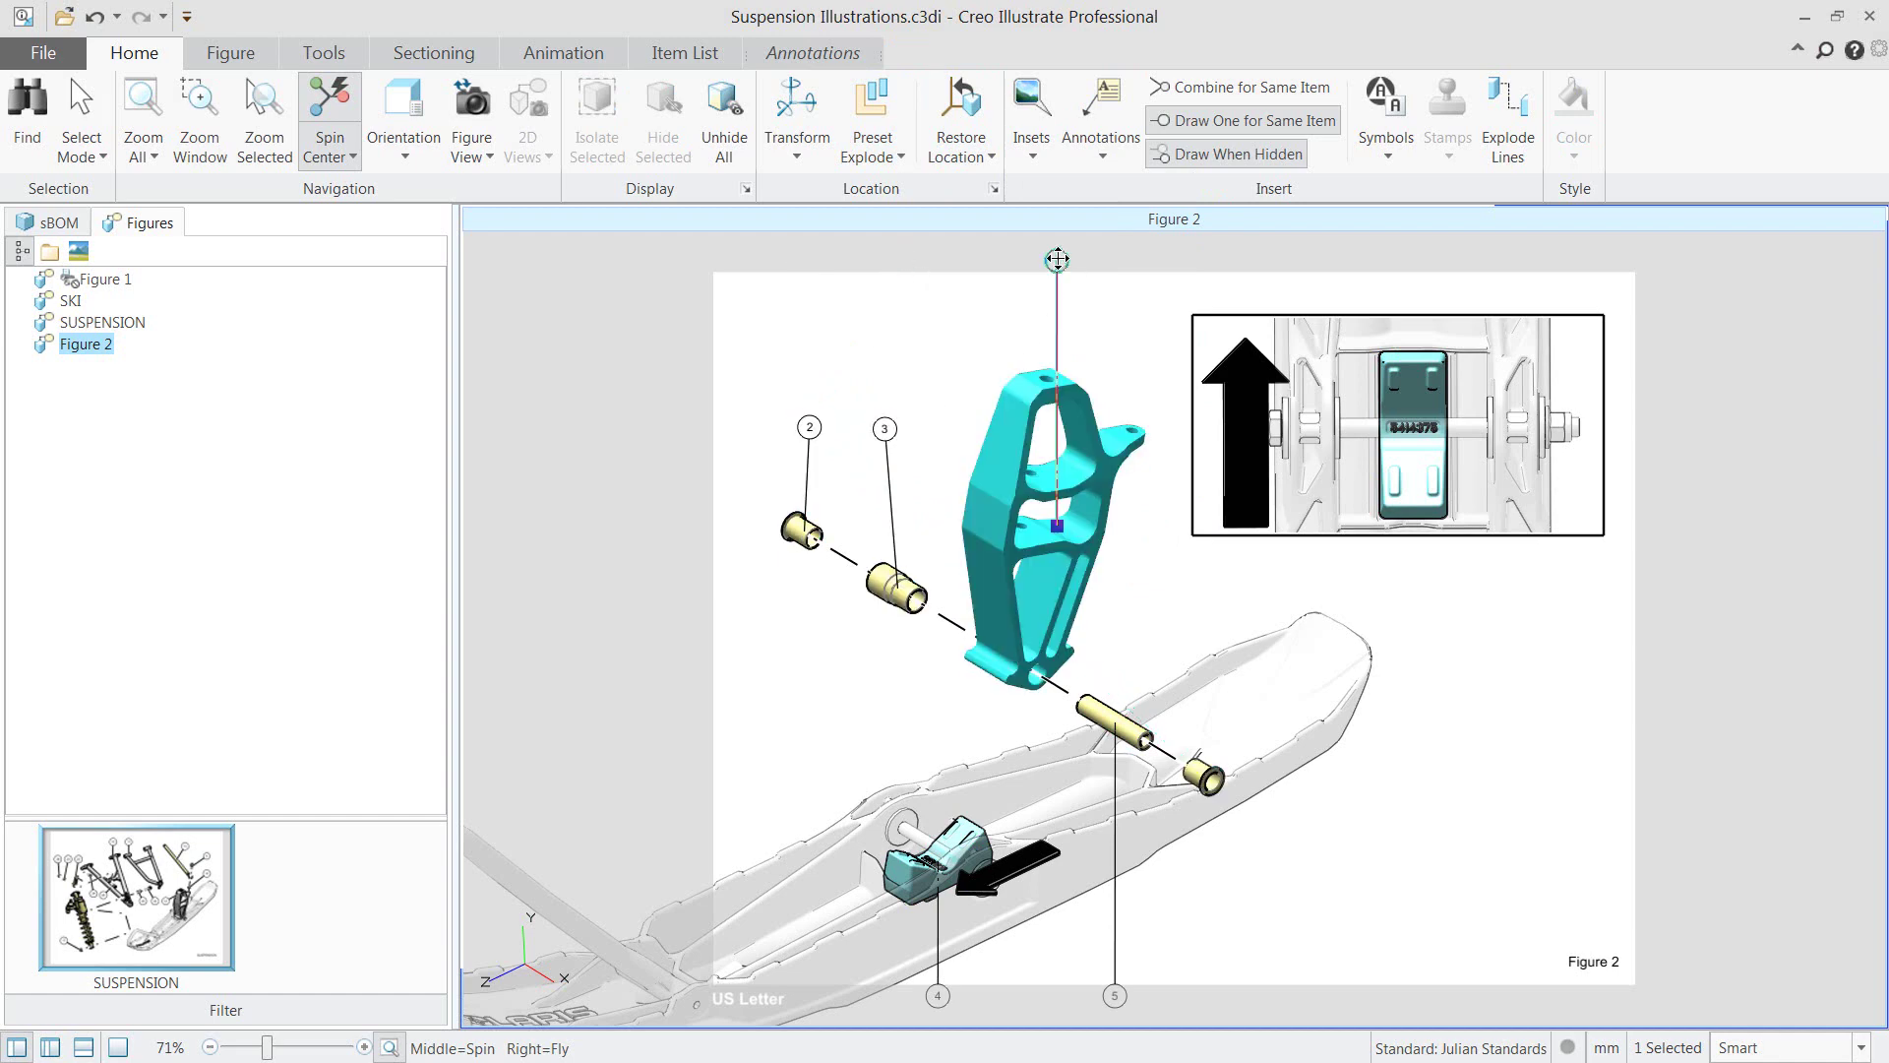
left_click_drag(1057, 525, 992, 451)
Move callout 4 above the teal bracket and callout 5 above the pin, inside the page.
left_click_drag(937, 994, 888, 723)
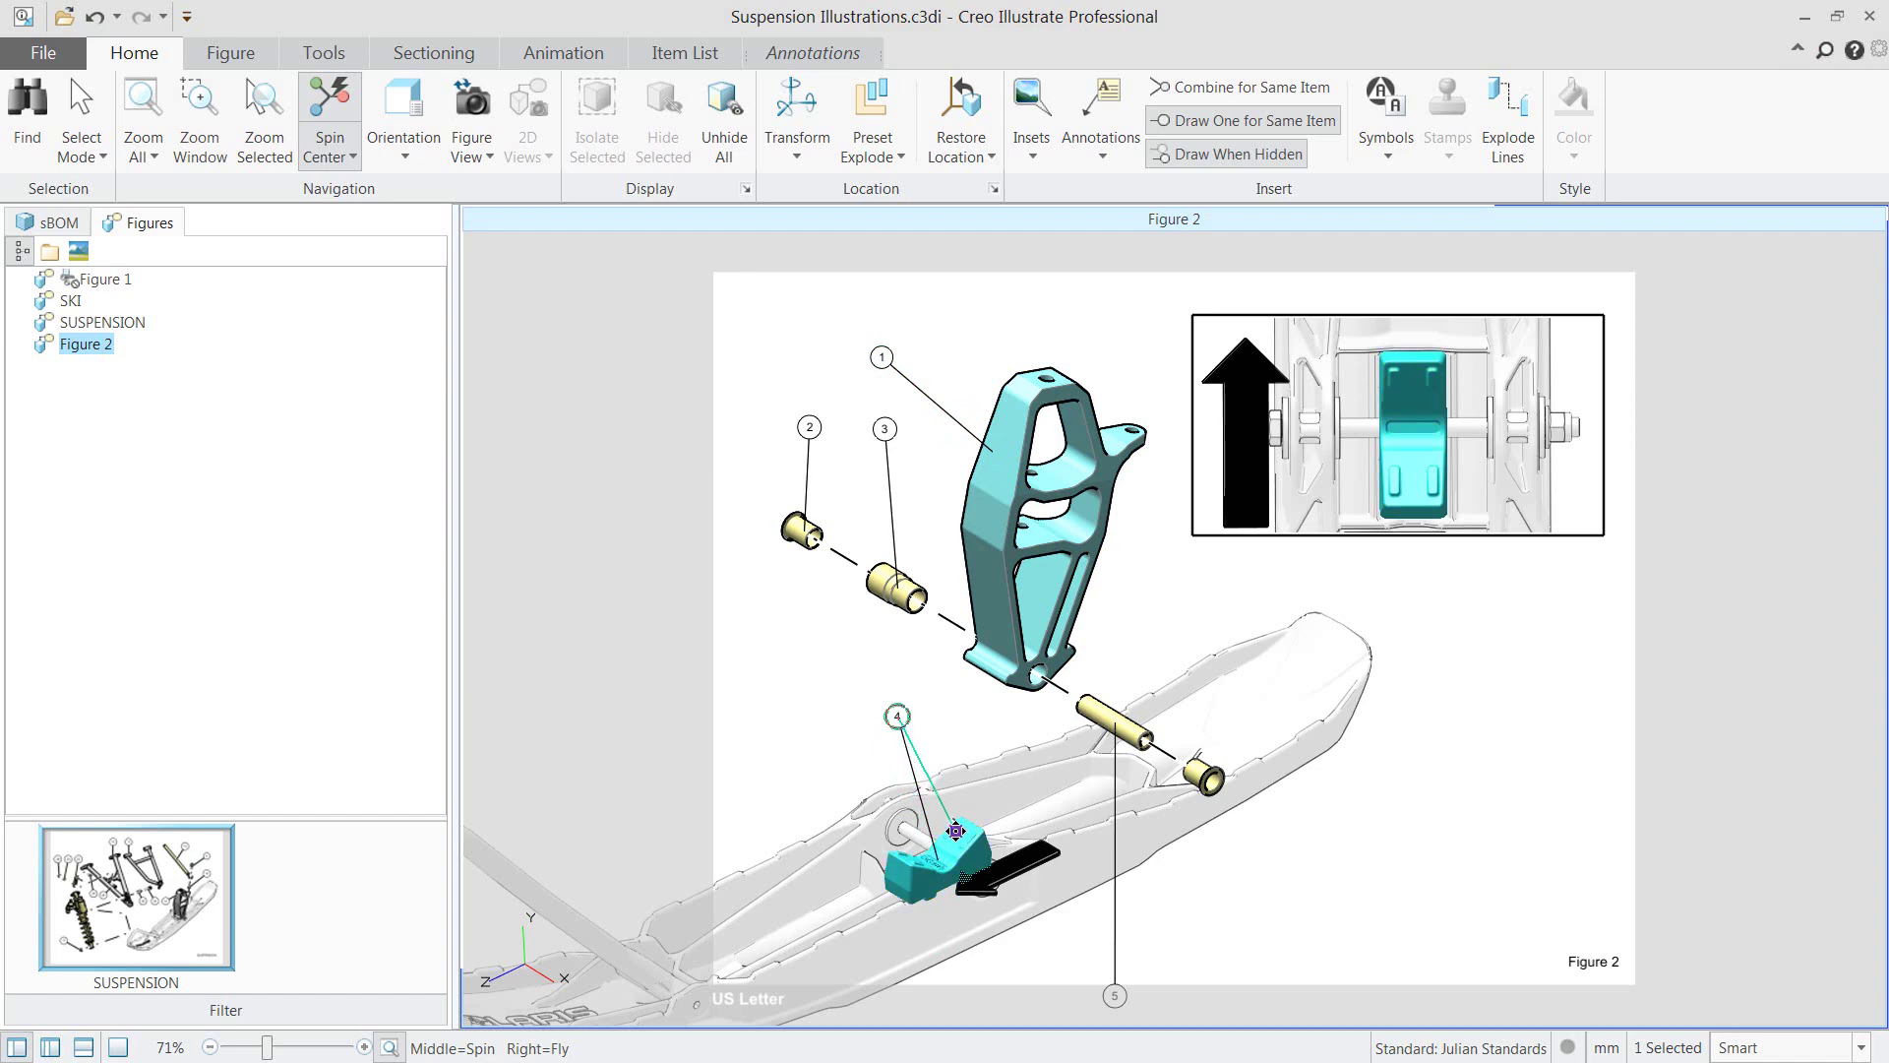
left_click(1114, 995)
left_click_drag(1115, 994, 1145, 607)
left_click(1189, 610)
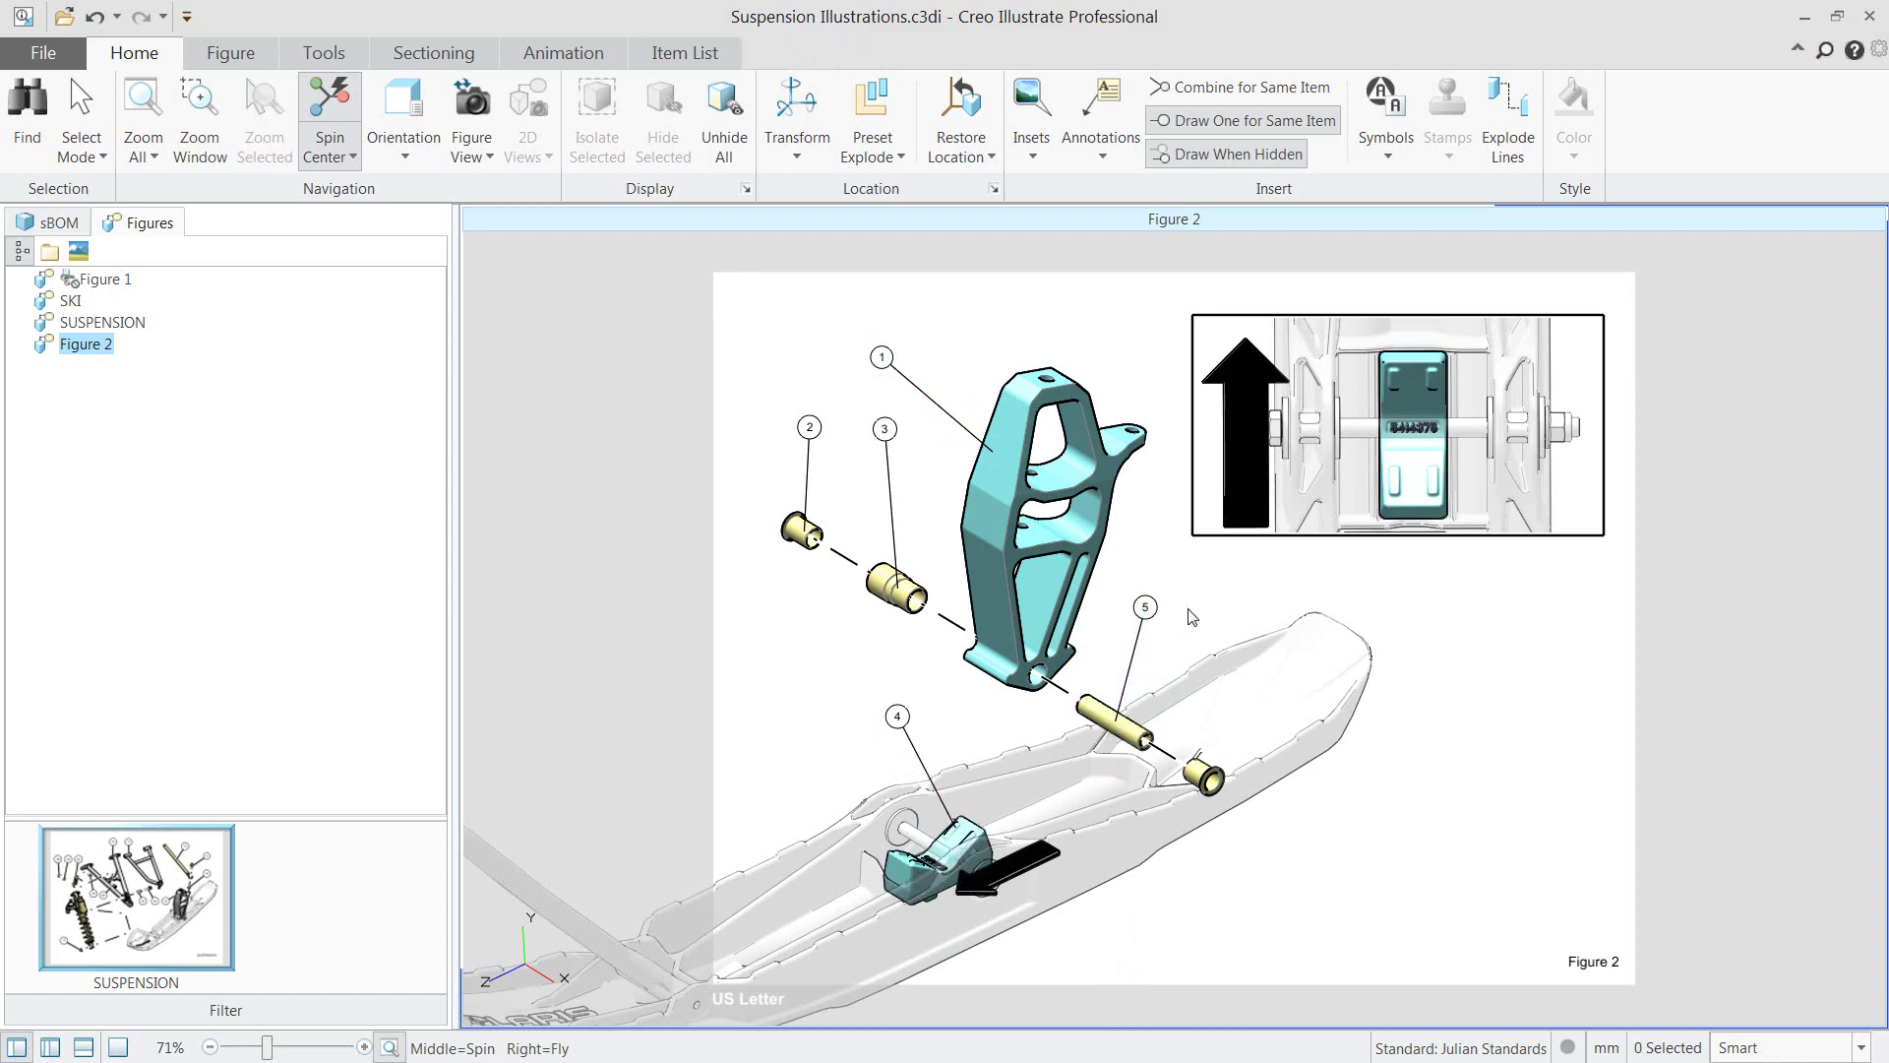
Set all five callouts to font size 14 and leader weight 0.20, with the leader halo turned on.
left_click(521, 383)
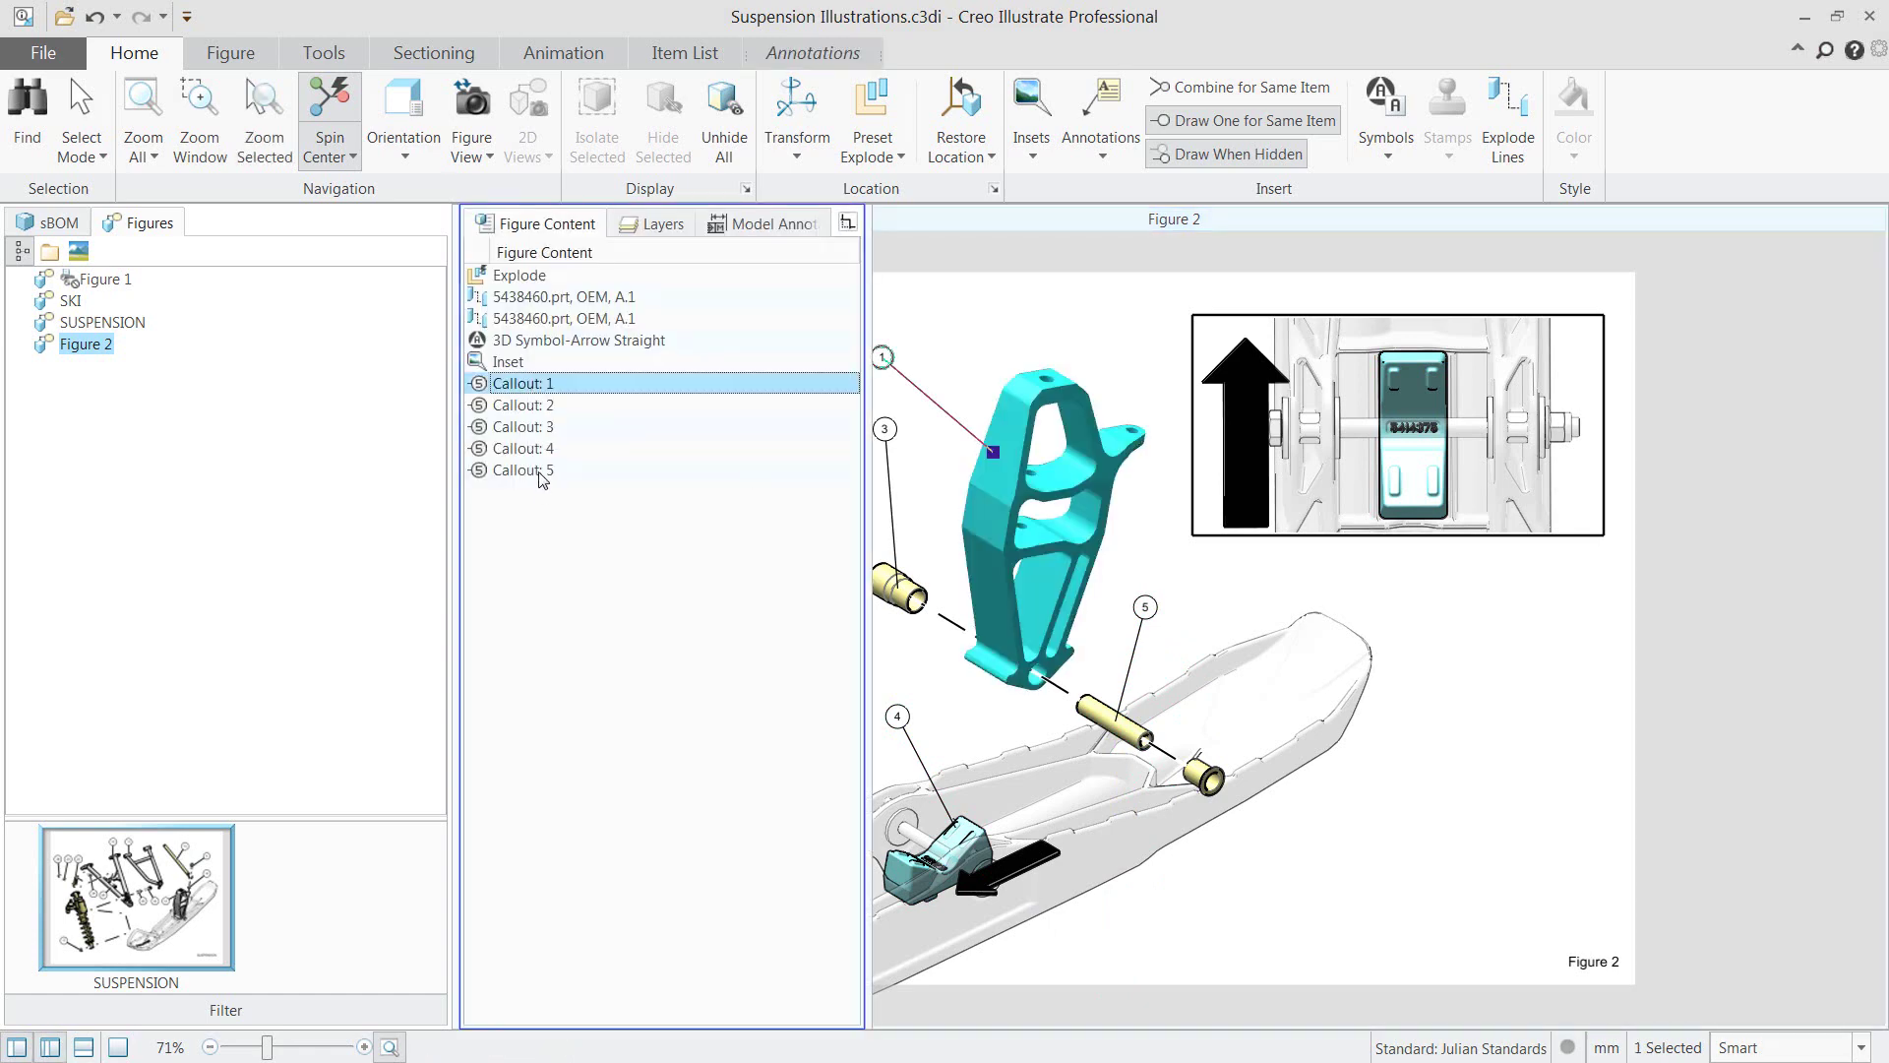
left_click(536, 471, "shift")
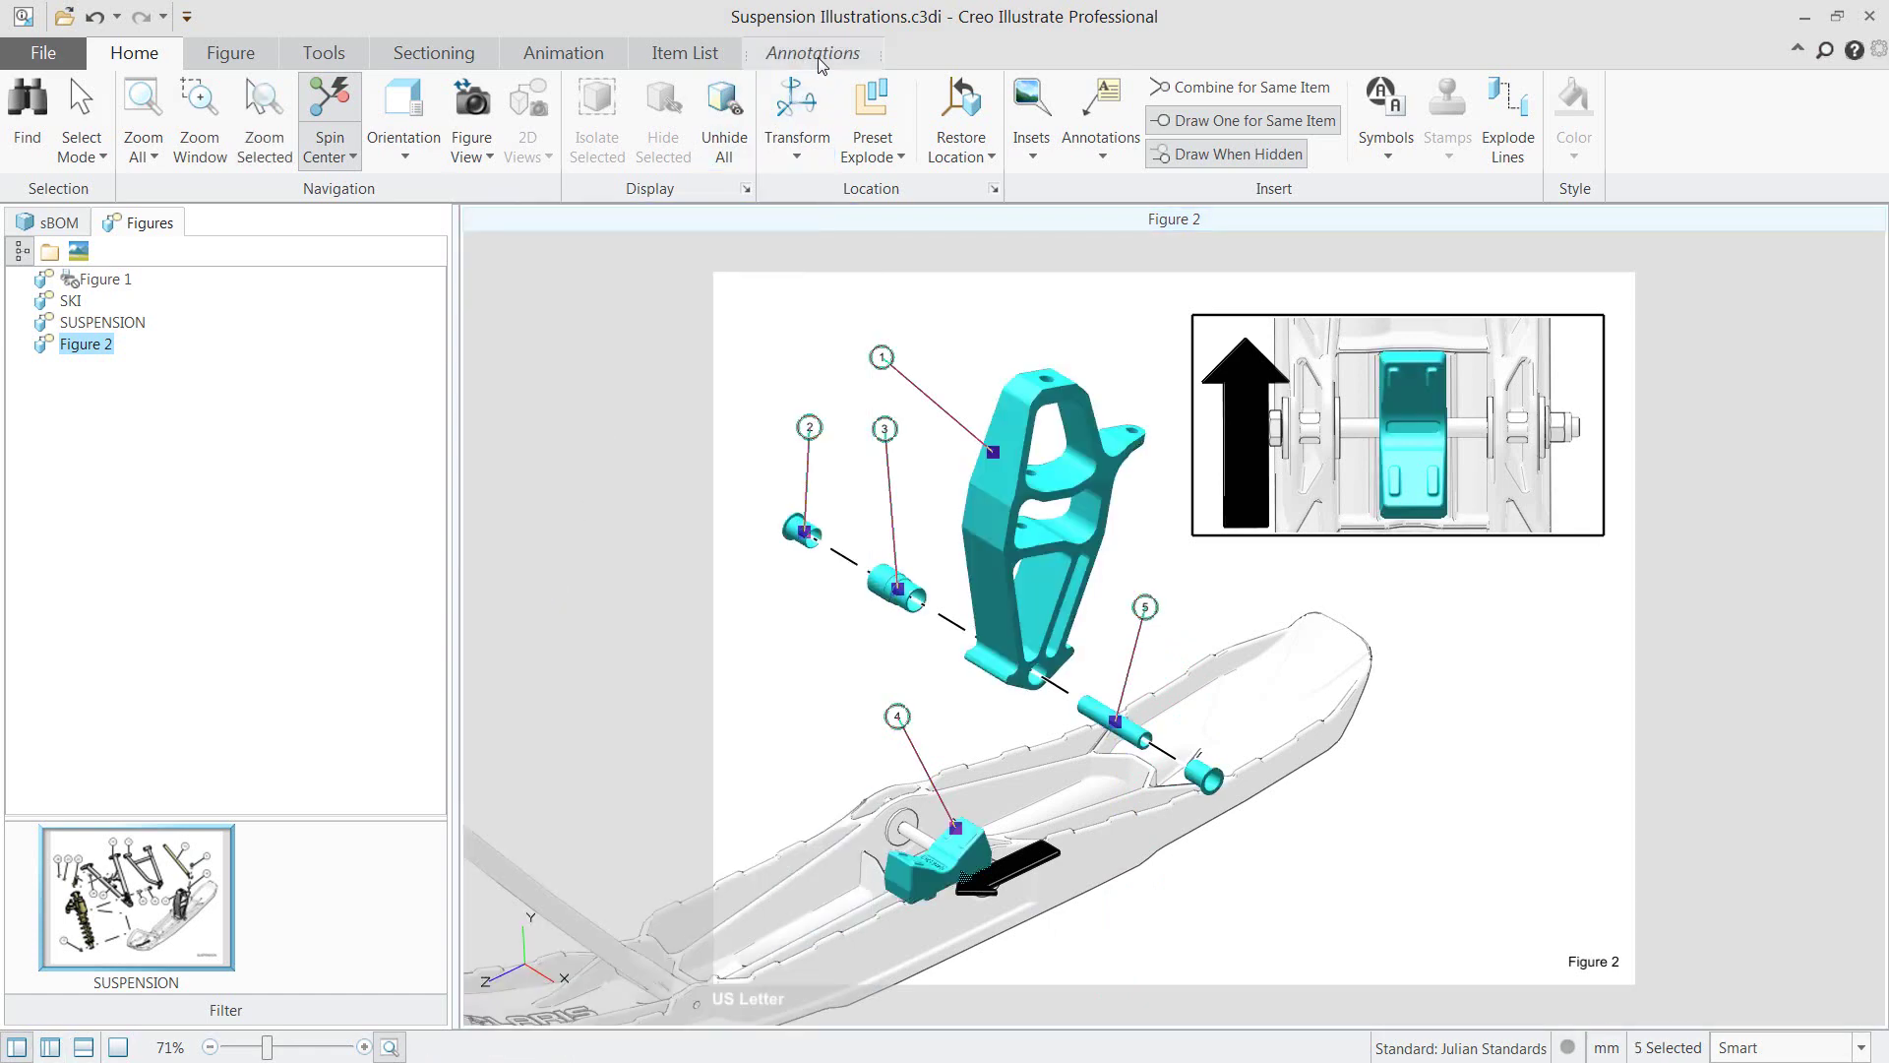
left_click(813, 52)
left_click(404, 88)
left_click(404, 89)
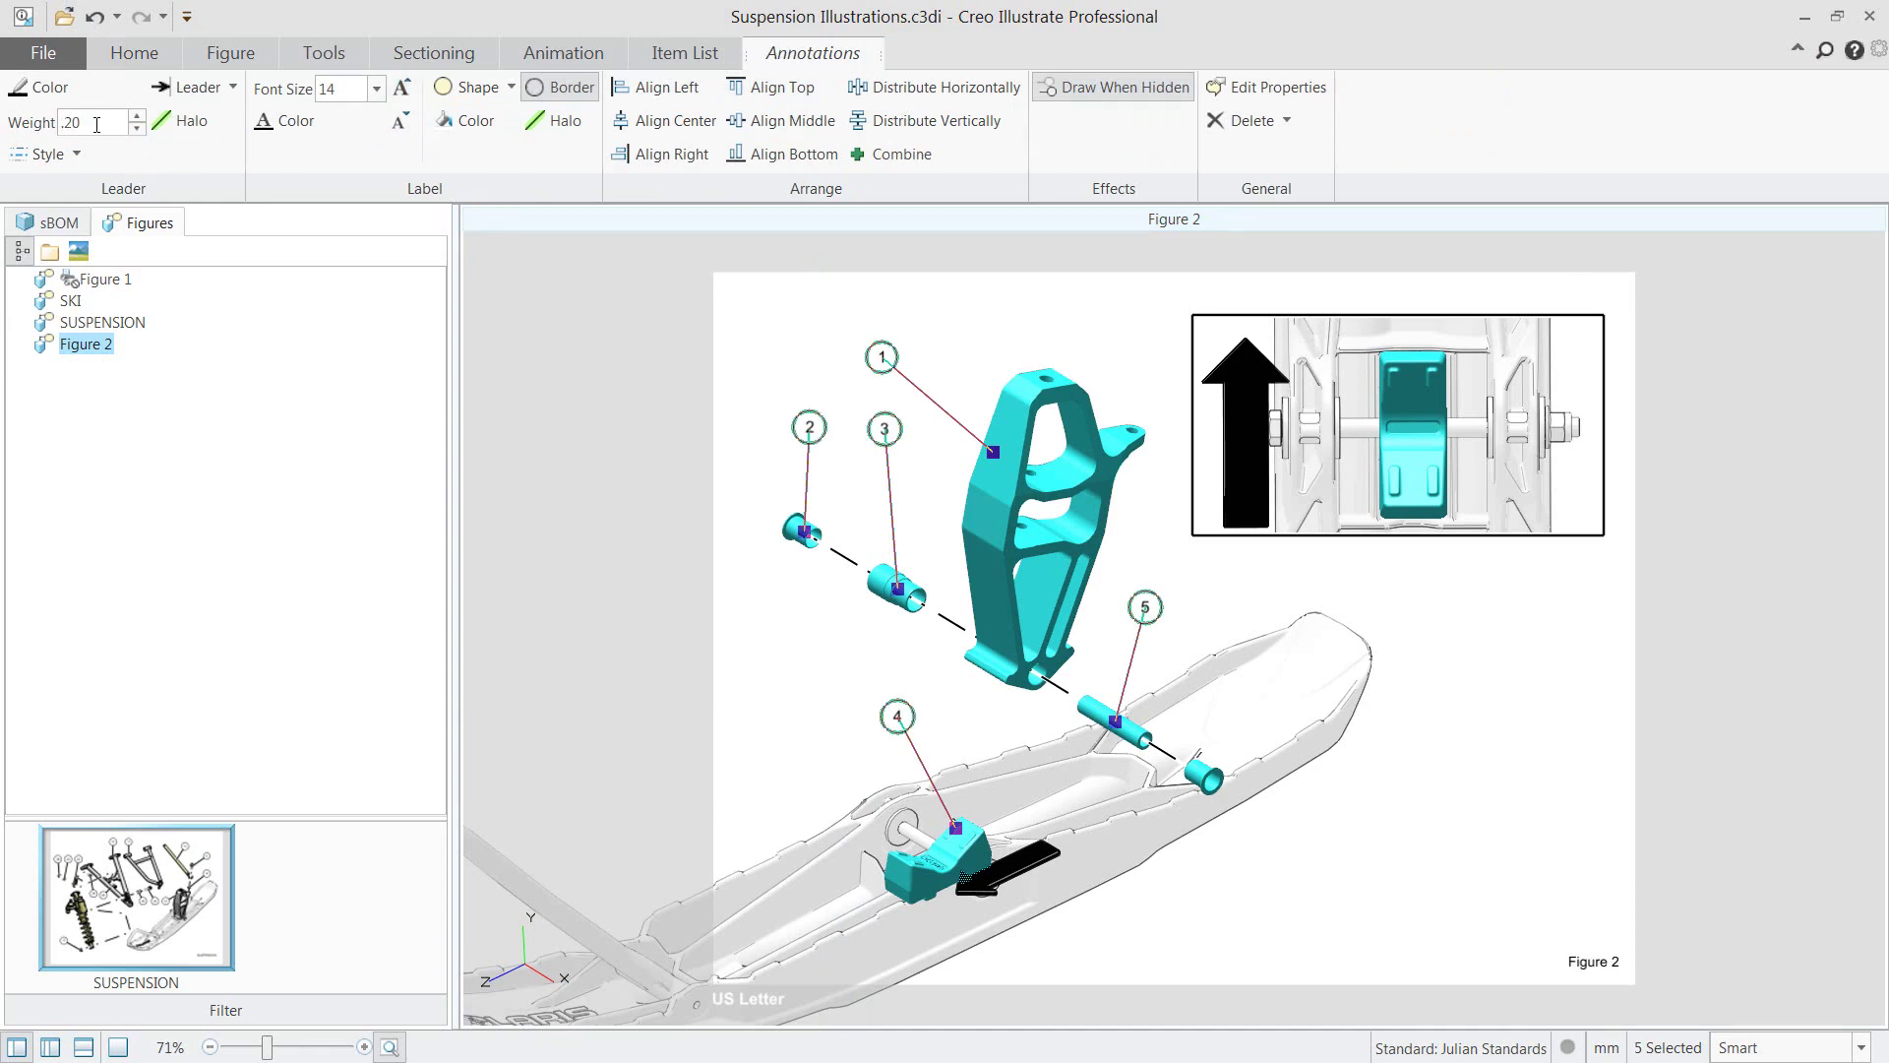
key("Return")
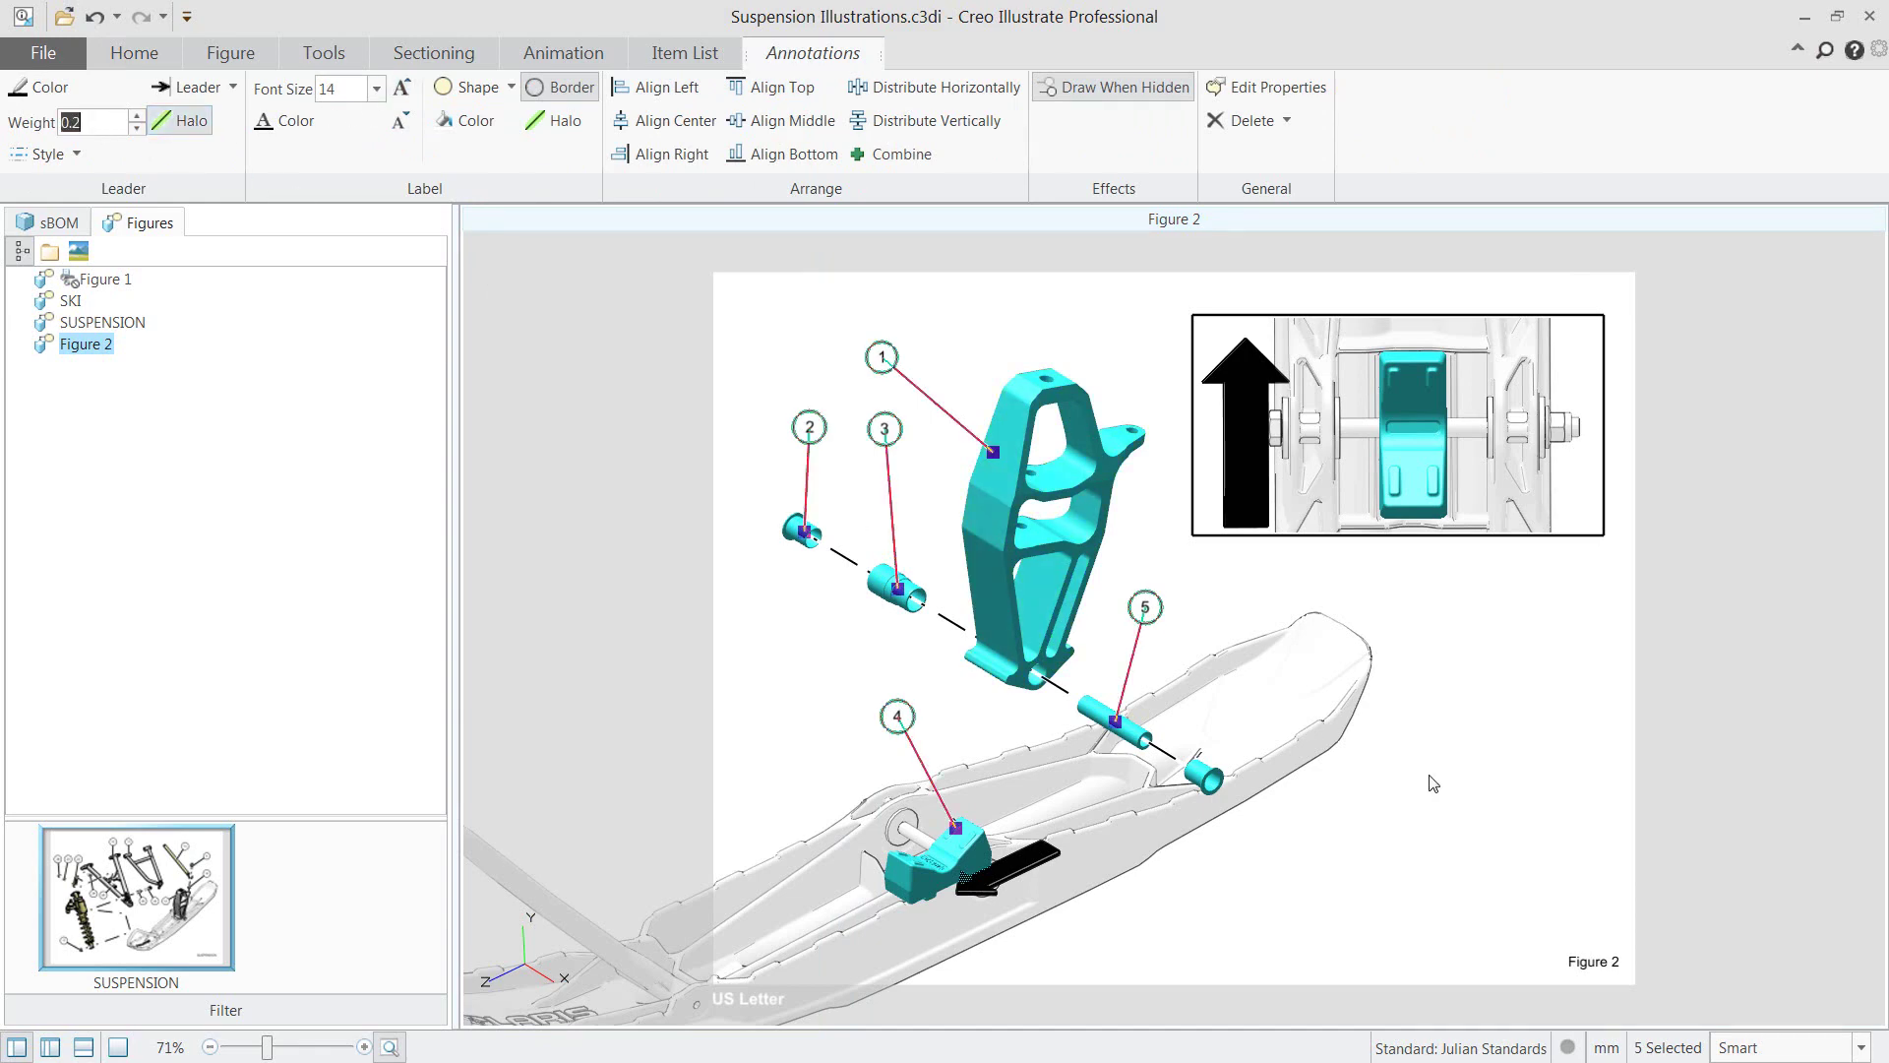
left_click(1520, 805)
key("ctrl")
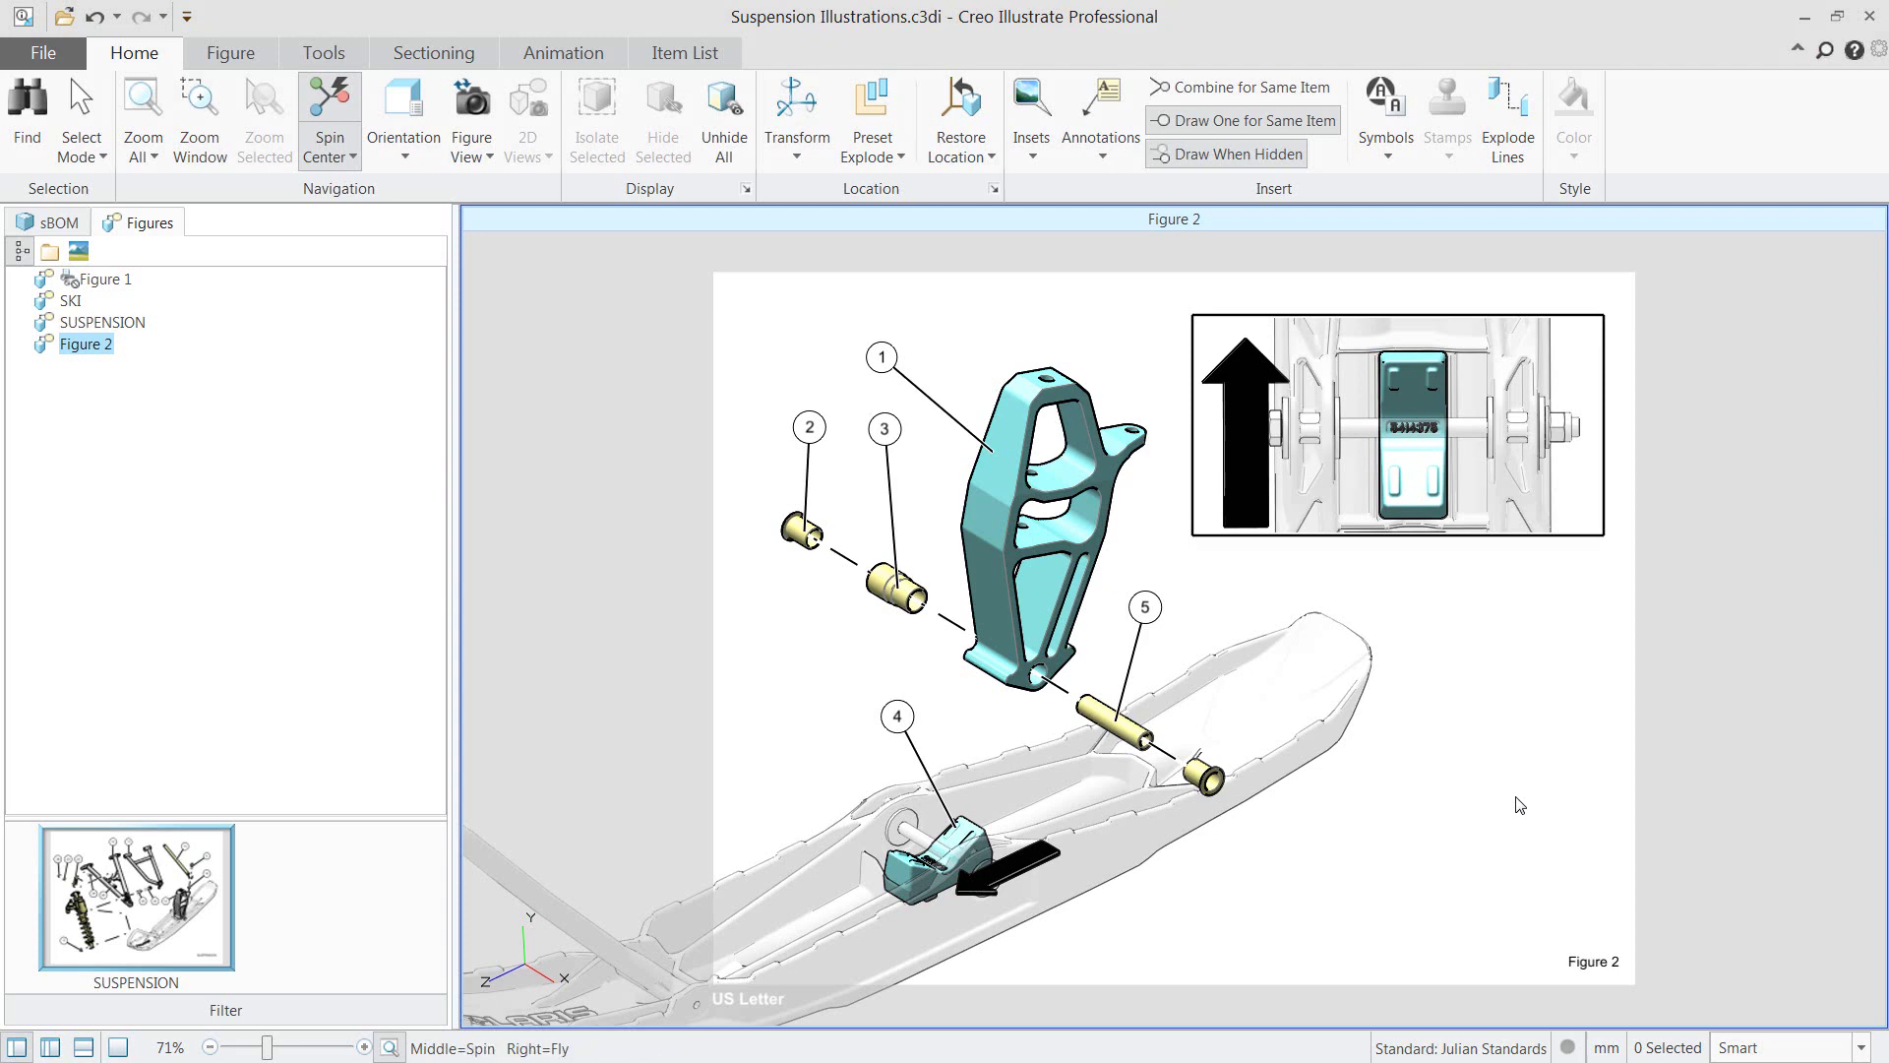
Save the current illustration.
left_click(71, 59)
mouse_move(73, 187)
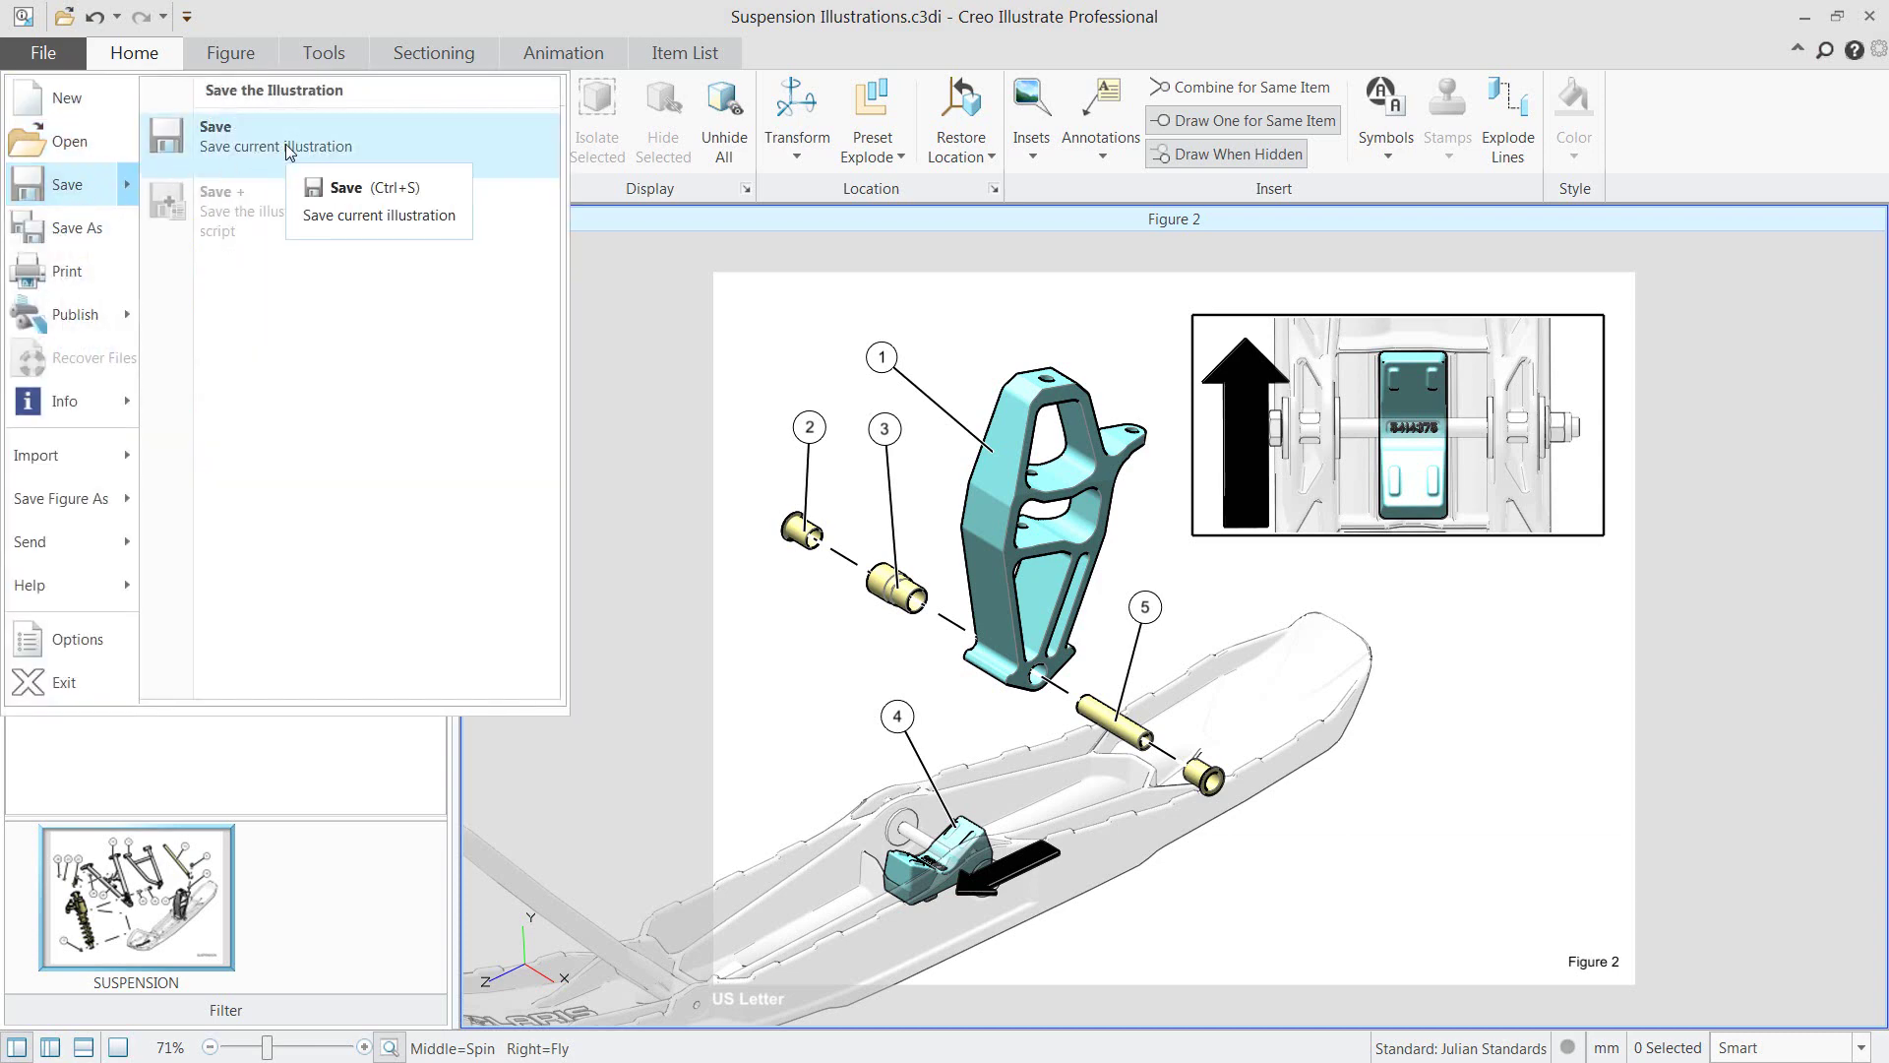
left_click(287, 151)
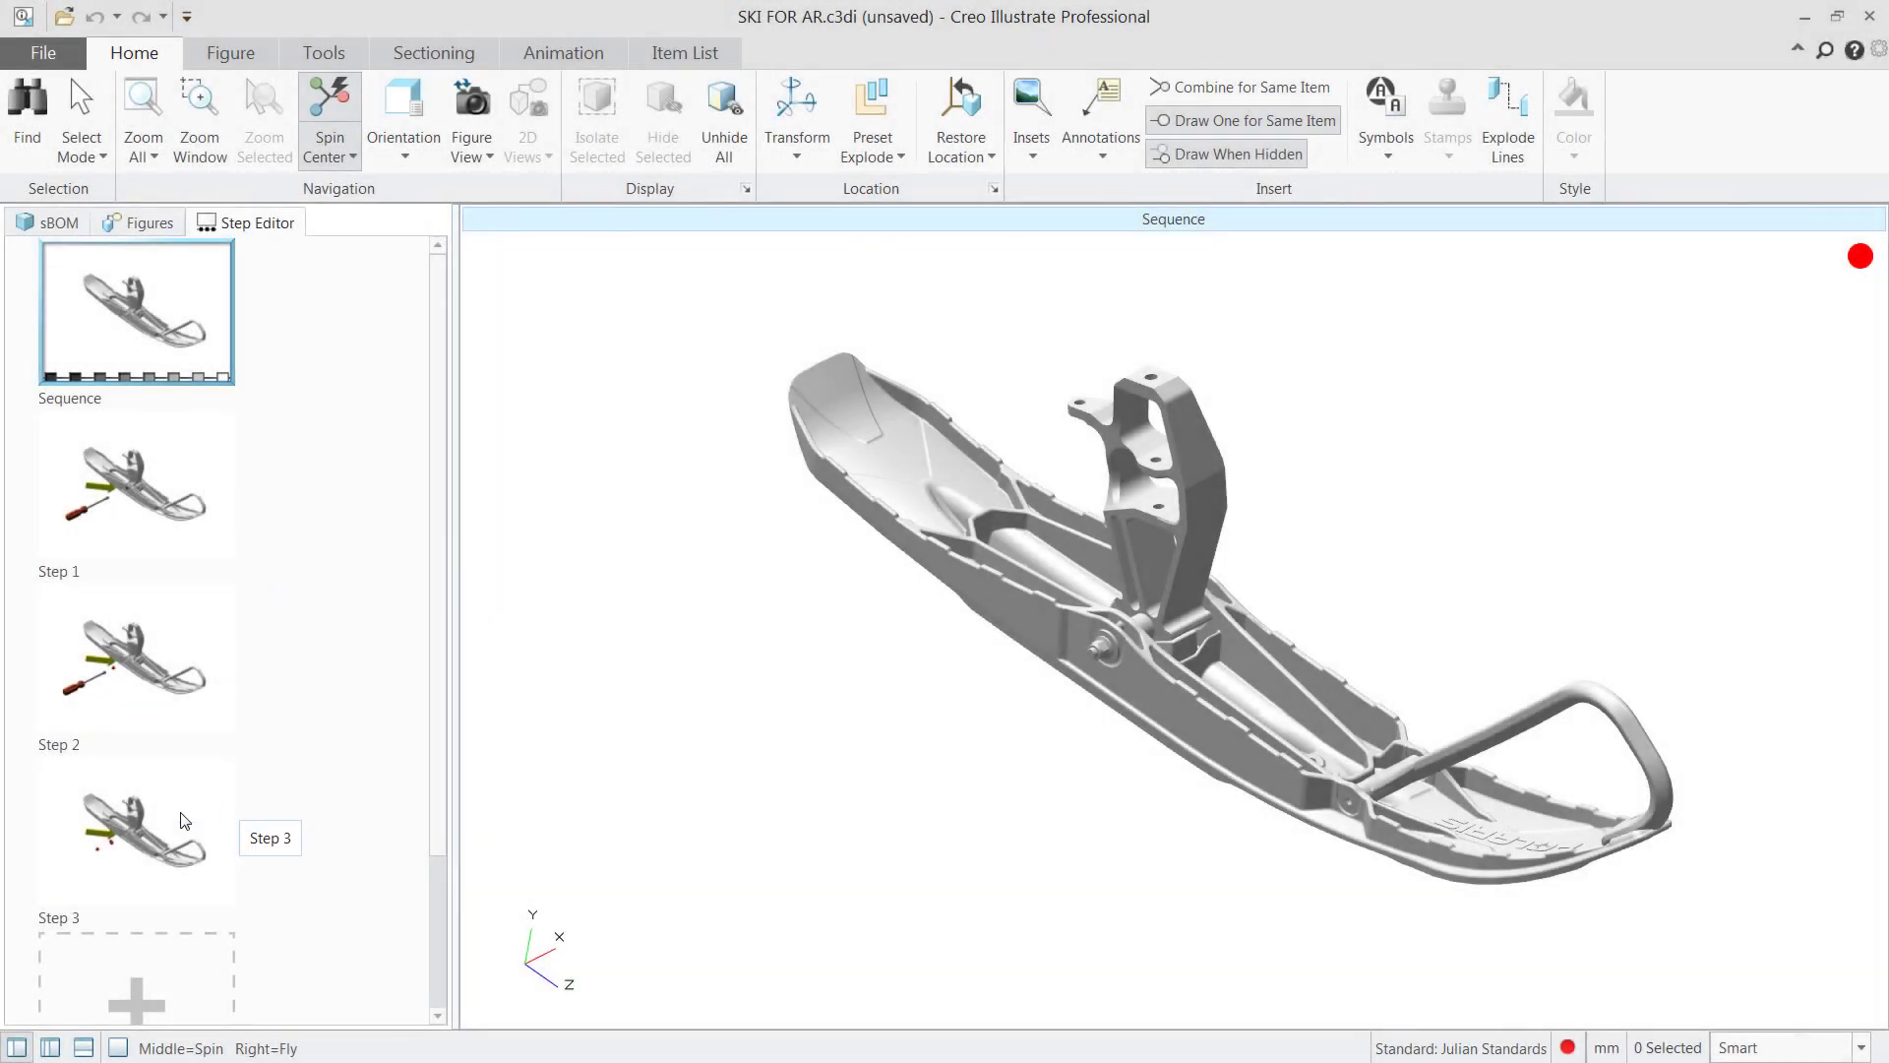
Play back Steps 1, 2 and 3 of the sequence and examine the component keyframes of Step 1.
left_click(202, 501)
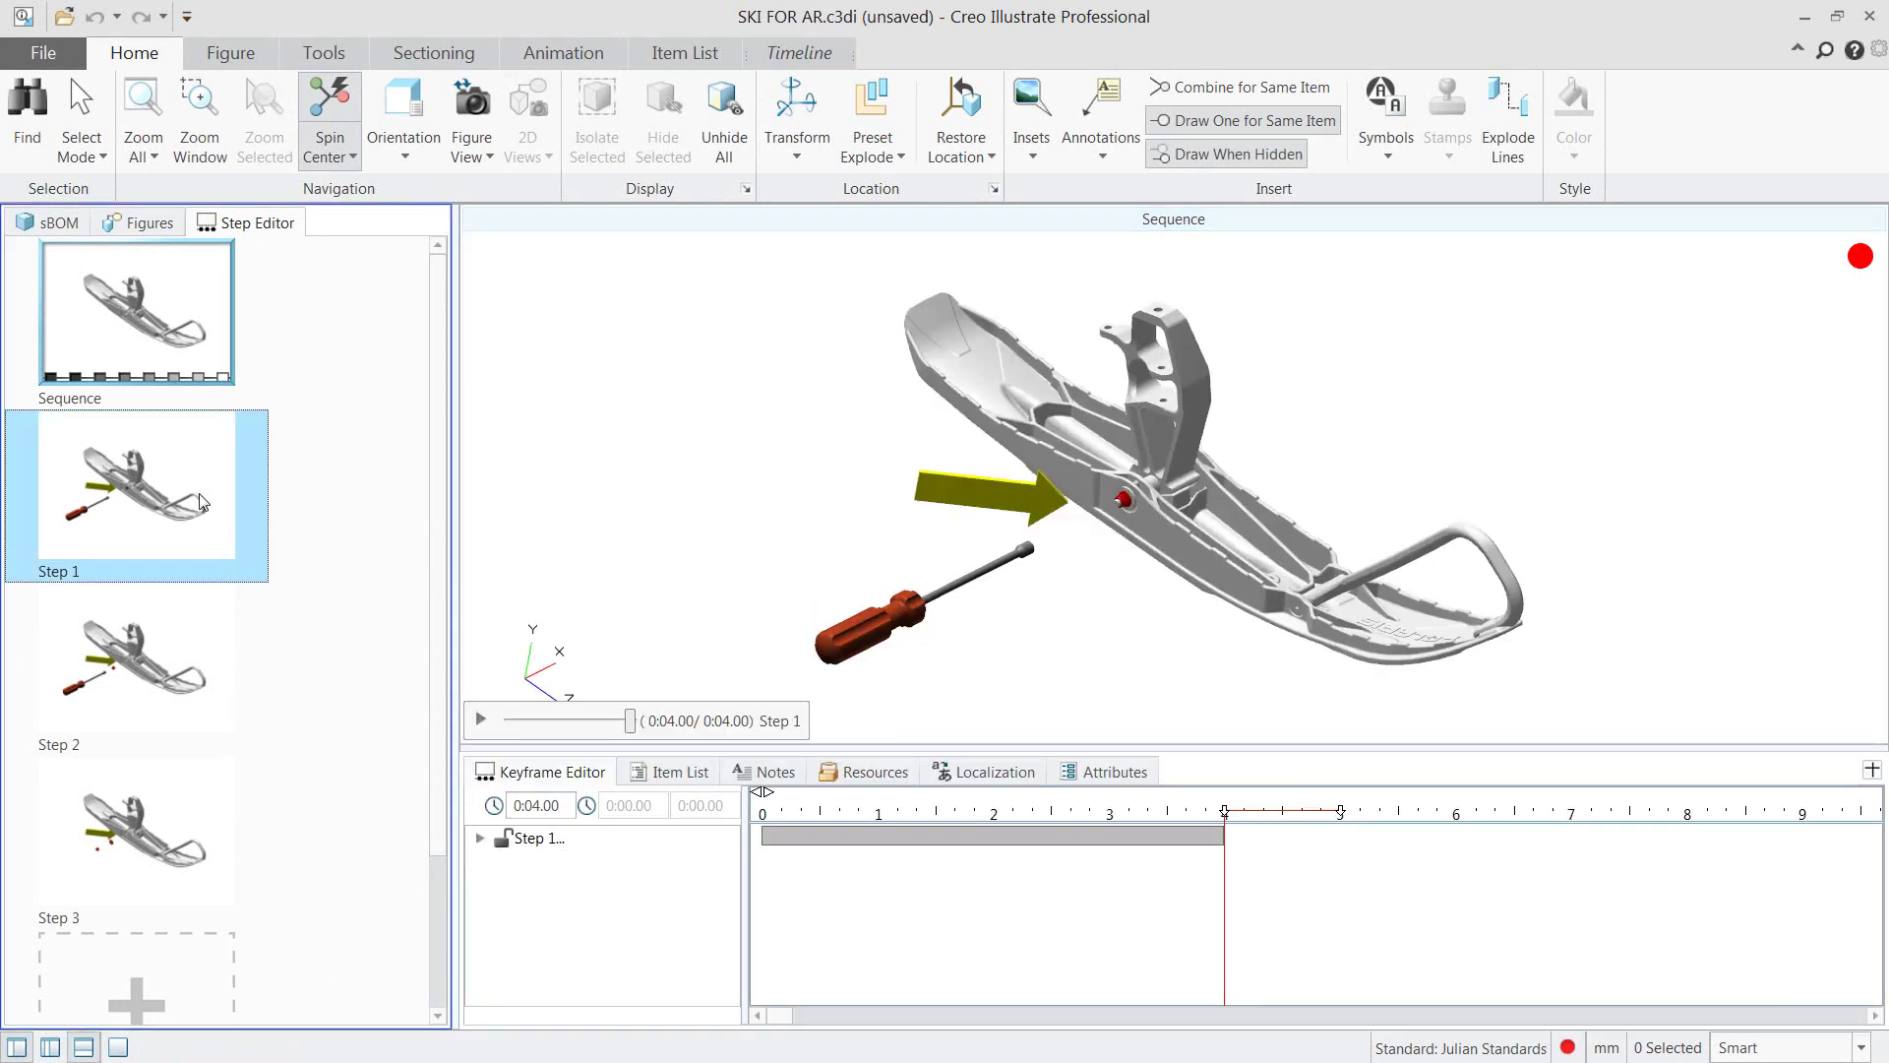
left_click(480, 722)
left_click(481, 838)
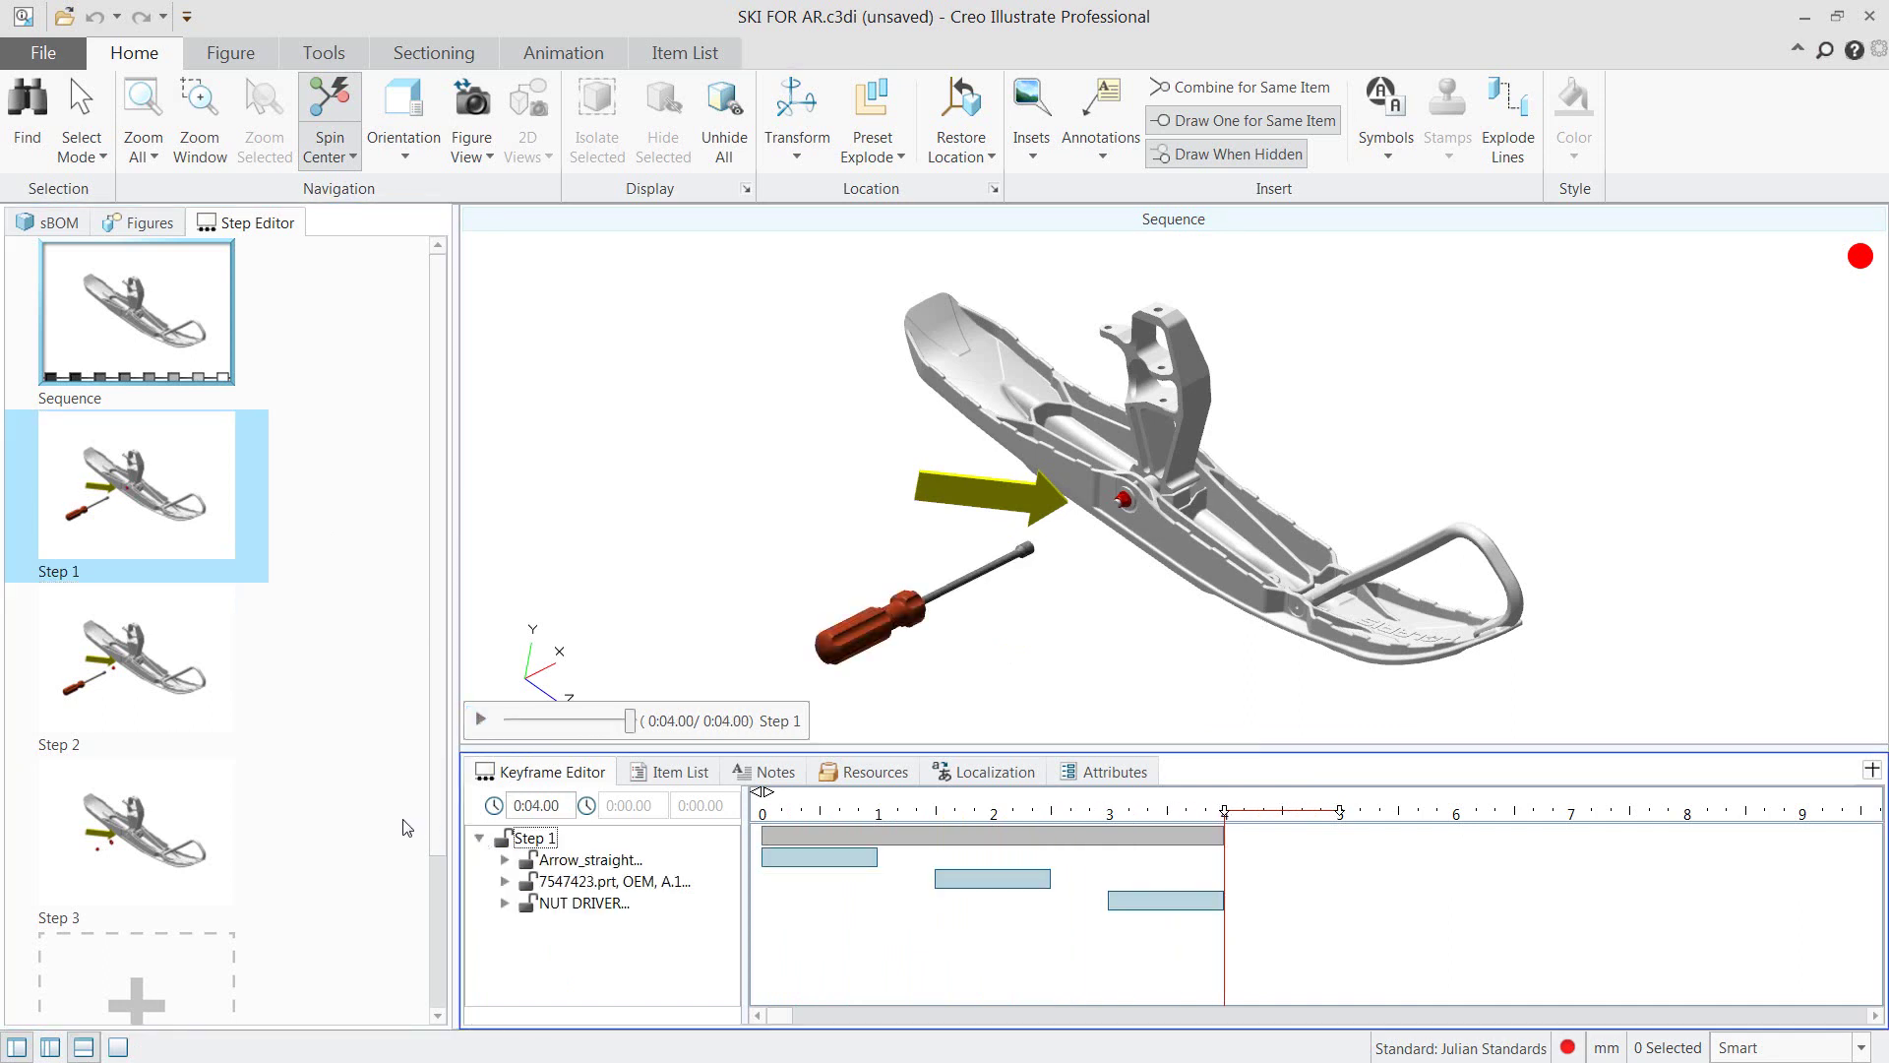
left_click(200, 653)
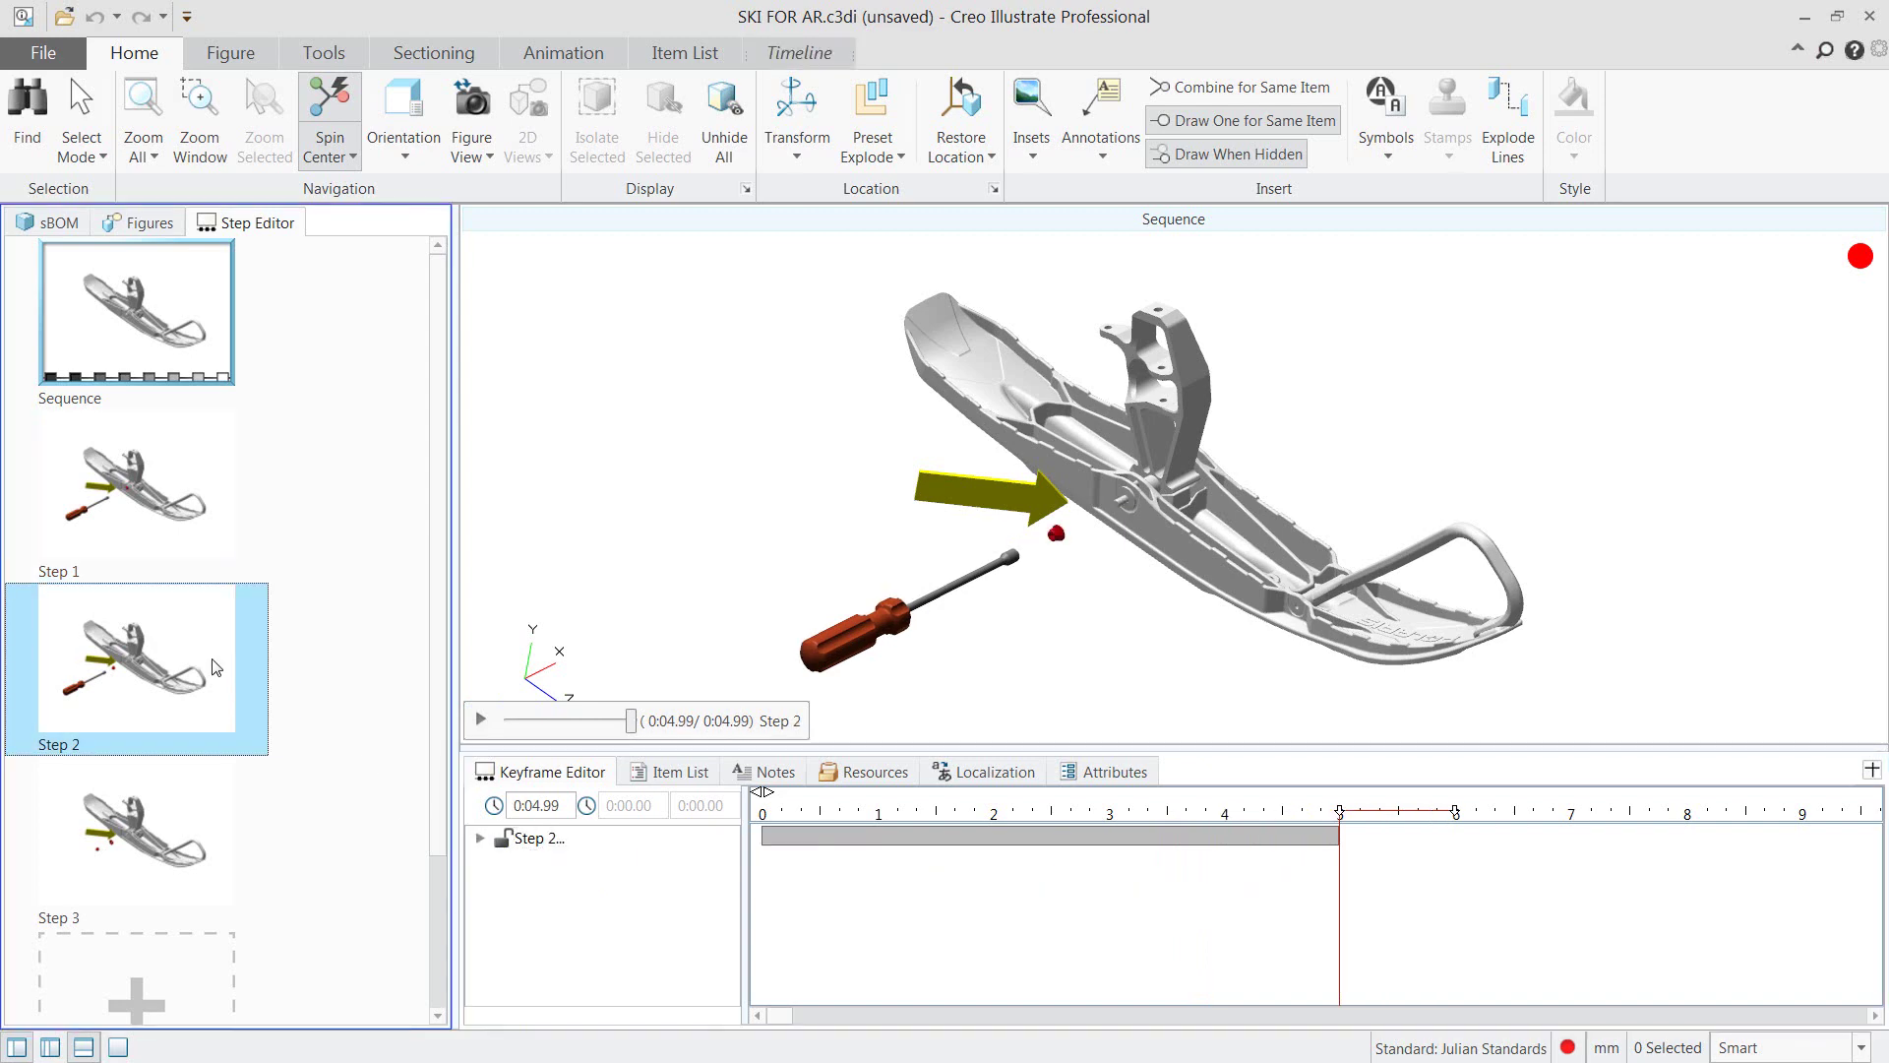
left_click(480, 721)
left_click(202, 798)
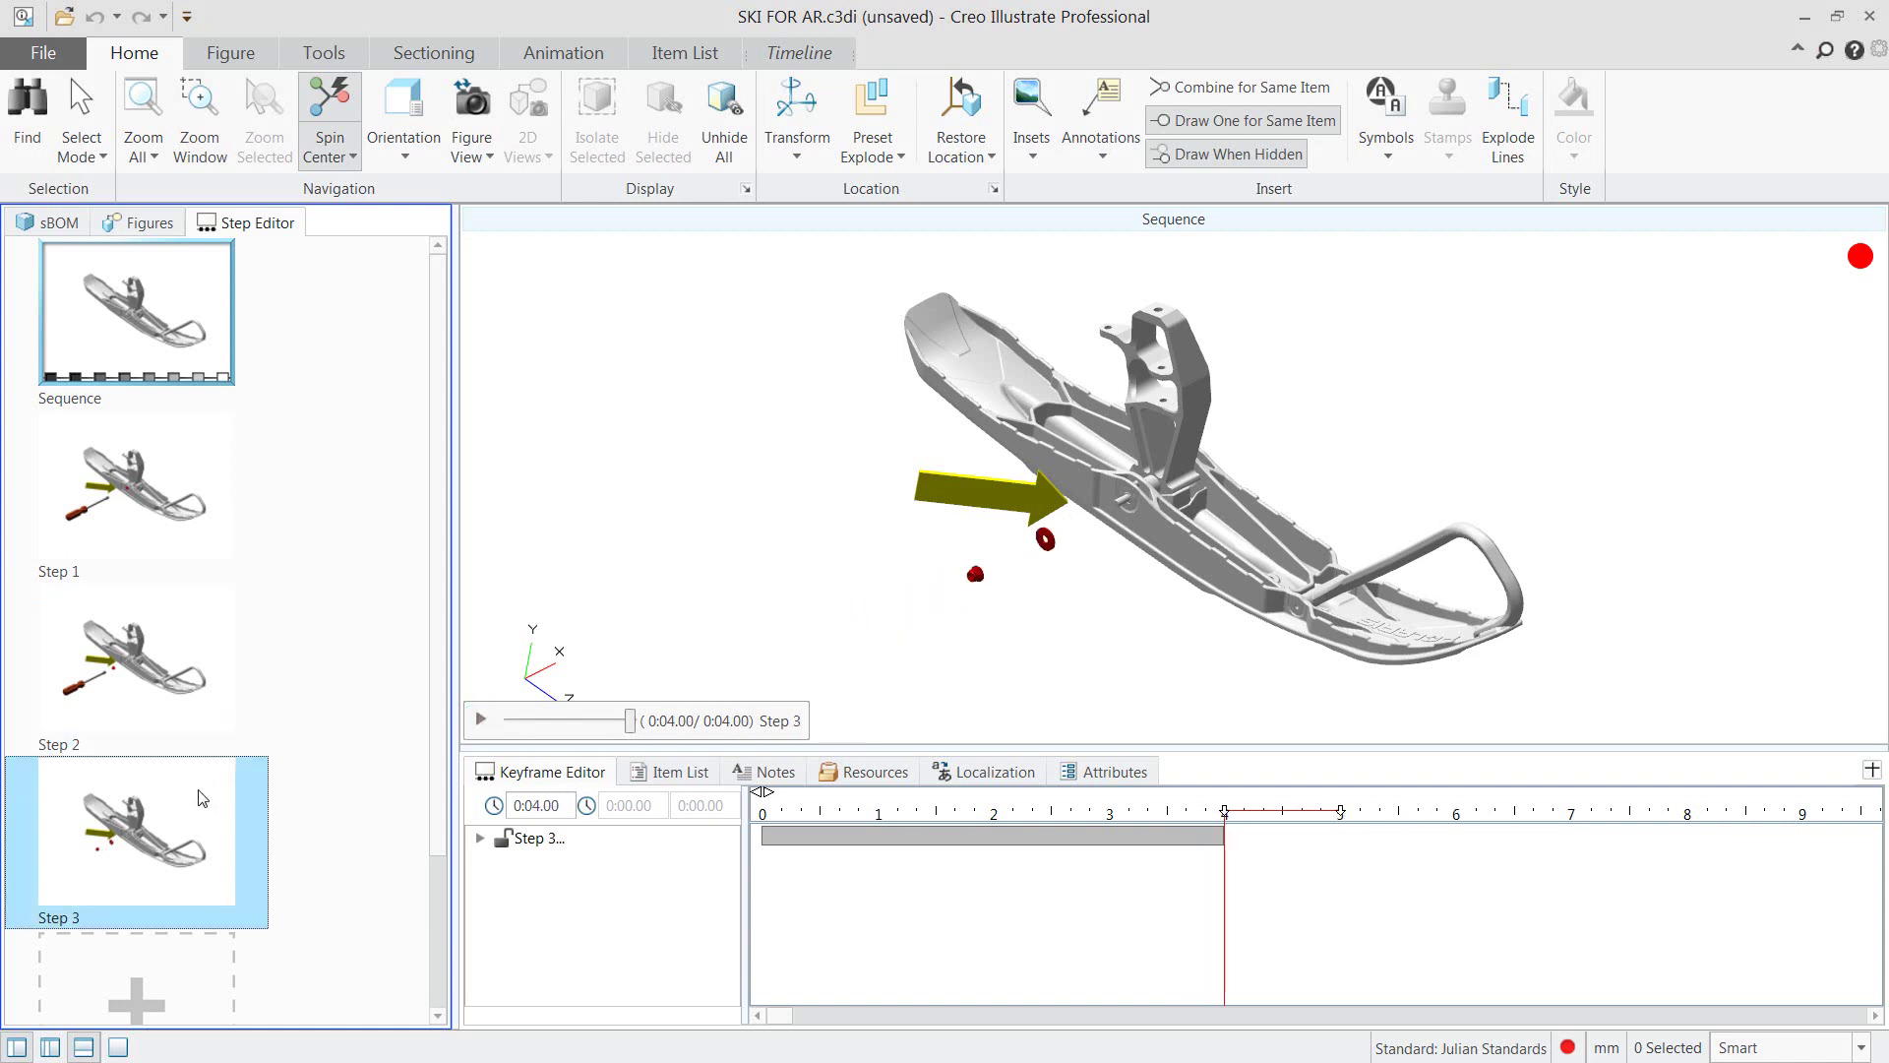
left_click(480, 720)
Add Step 4 to the sequence and apply a Fade Out effect to the straight yellow arrow at its start.
left_click(598, 47)
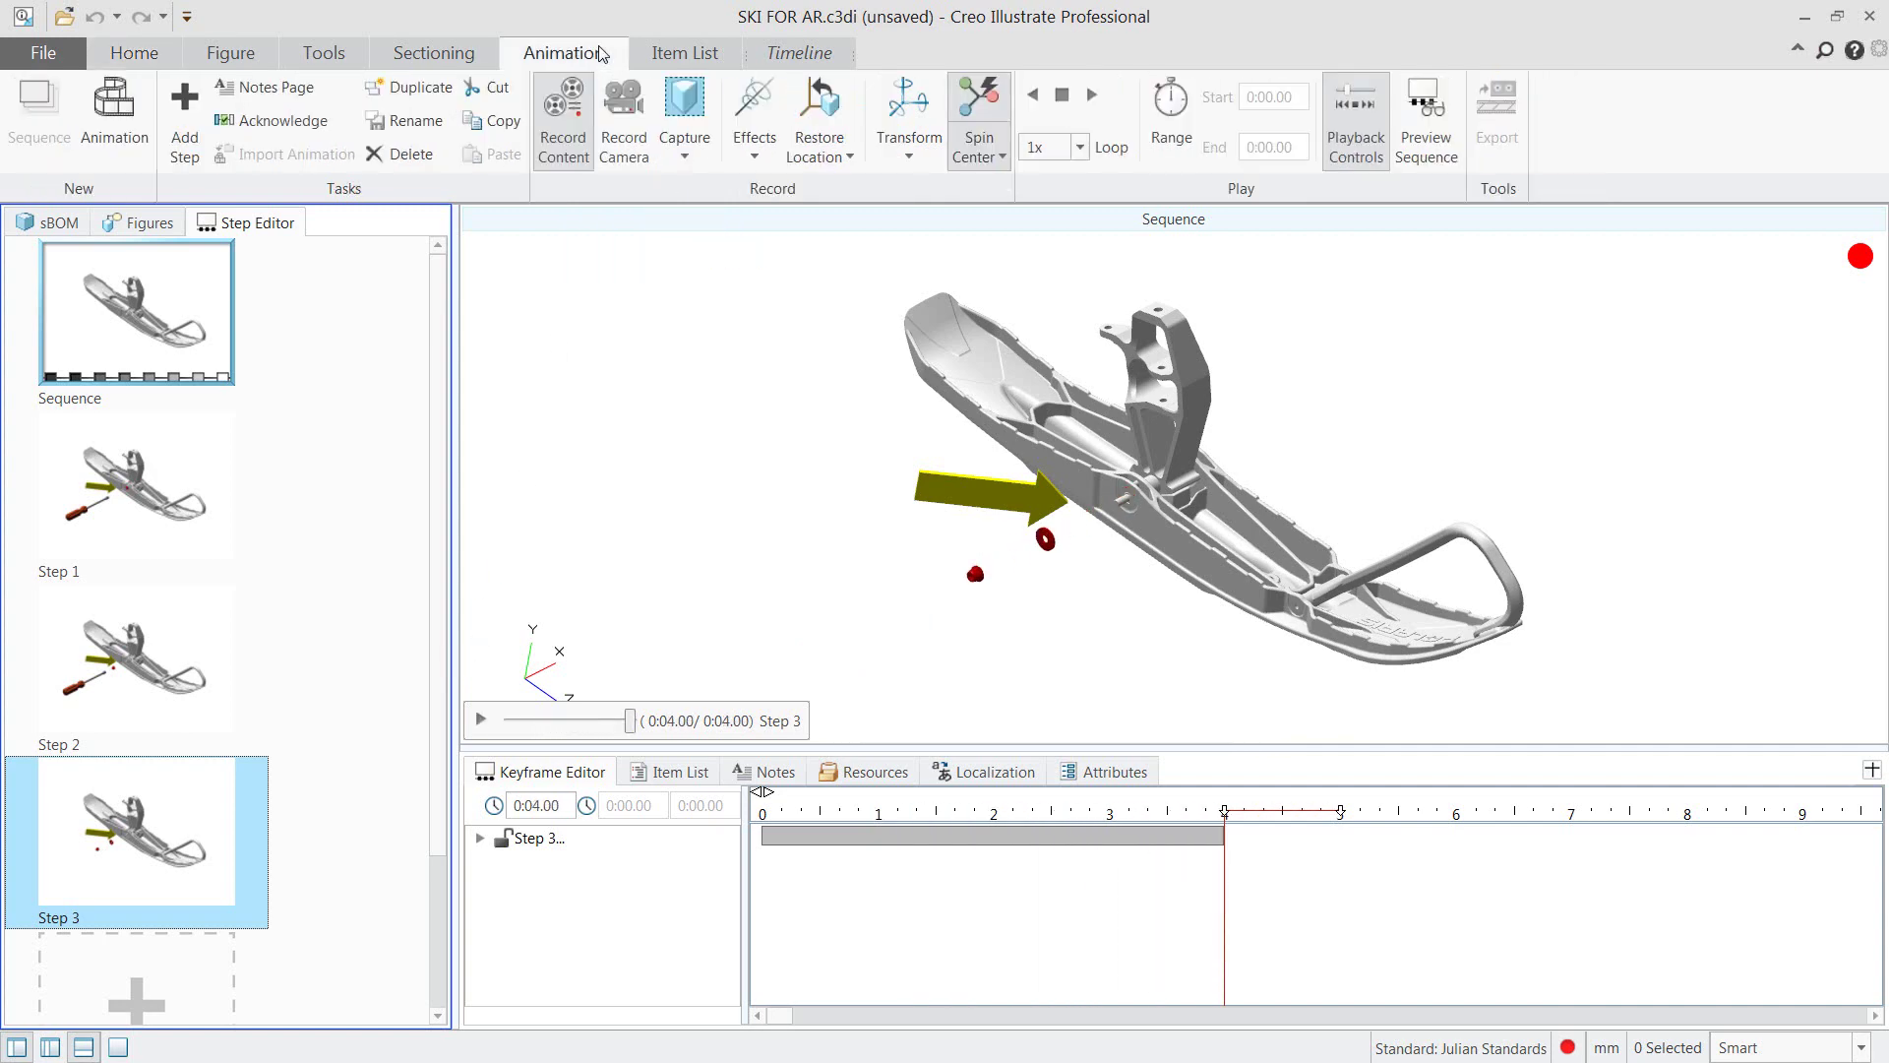
left_click(185, 133)
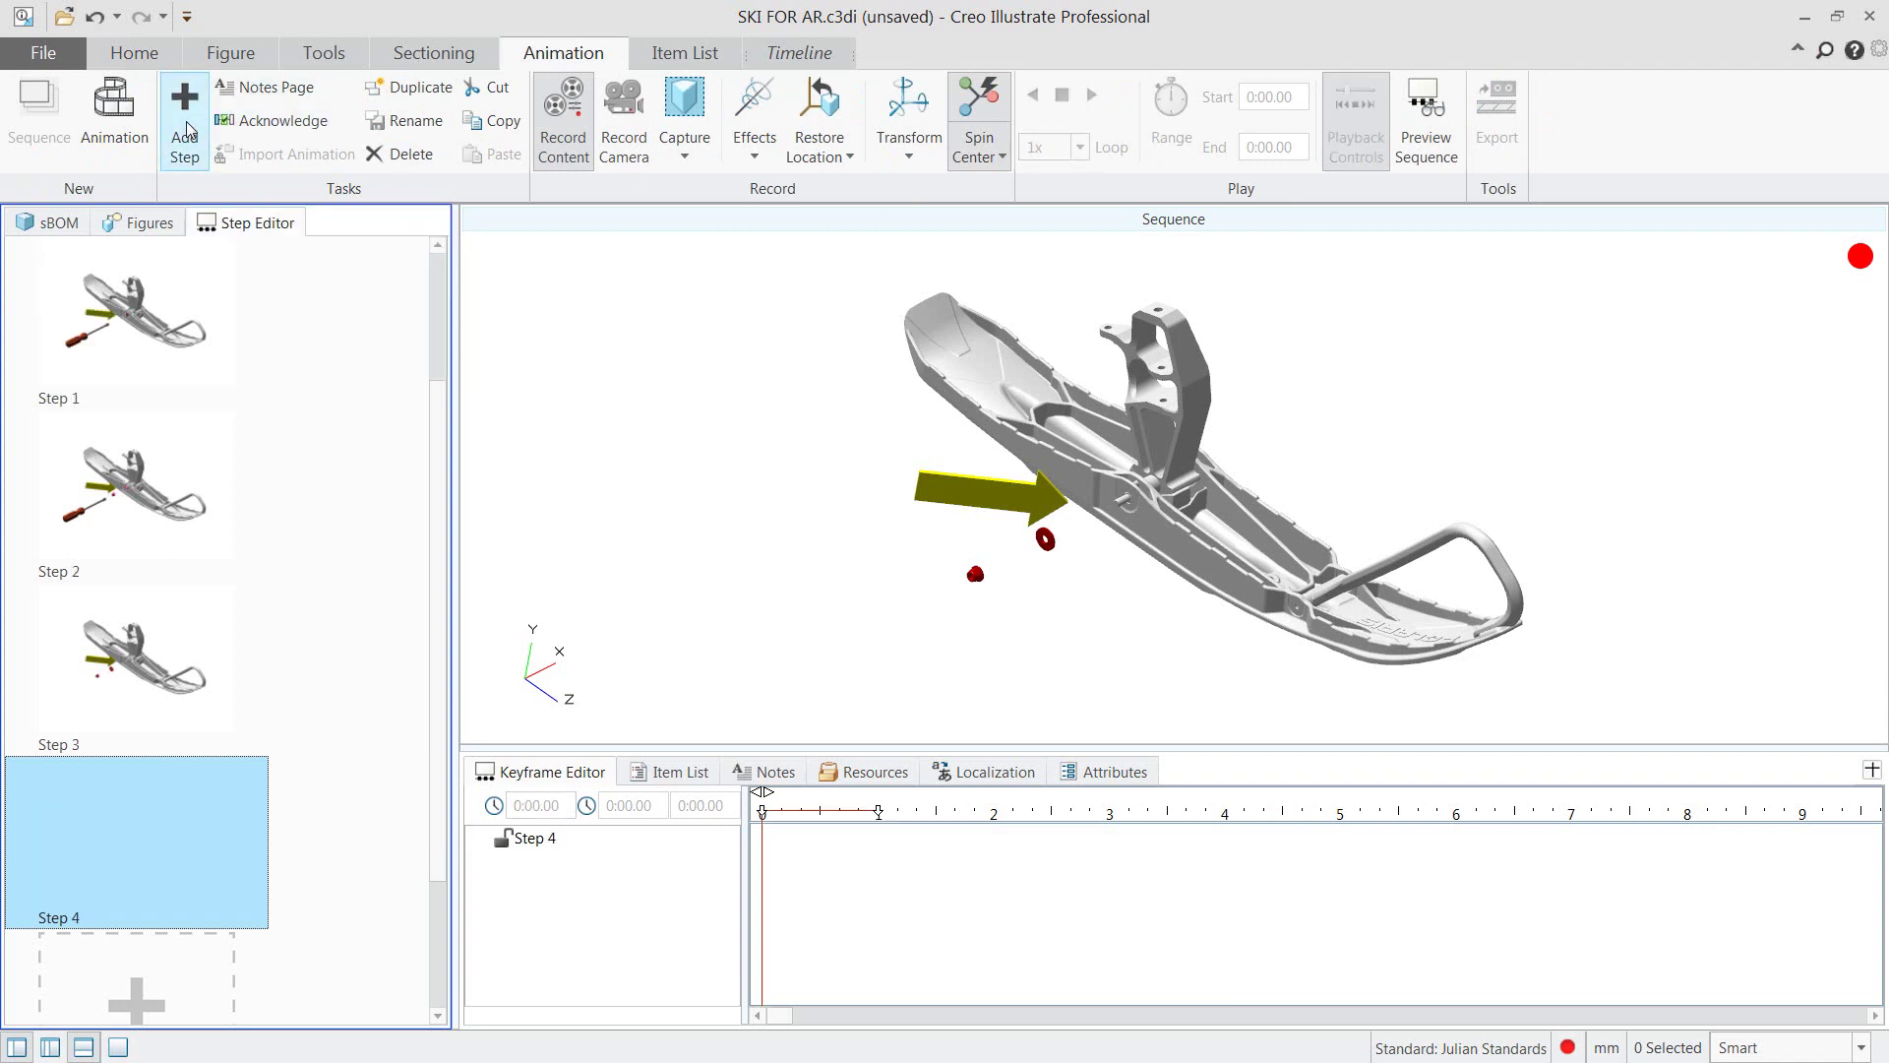
left_click(958, 484)
left_click(755, 155)
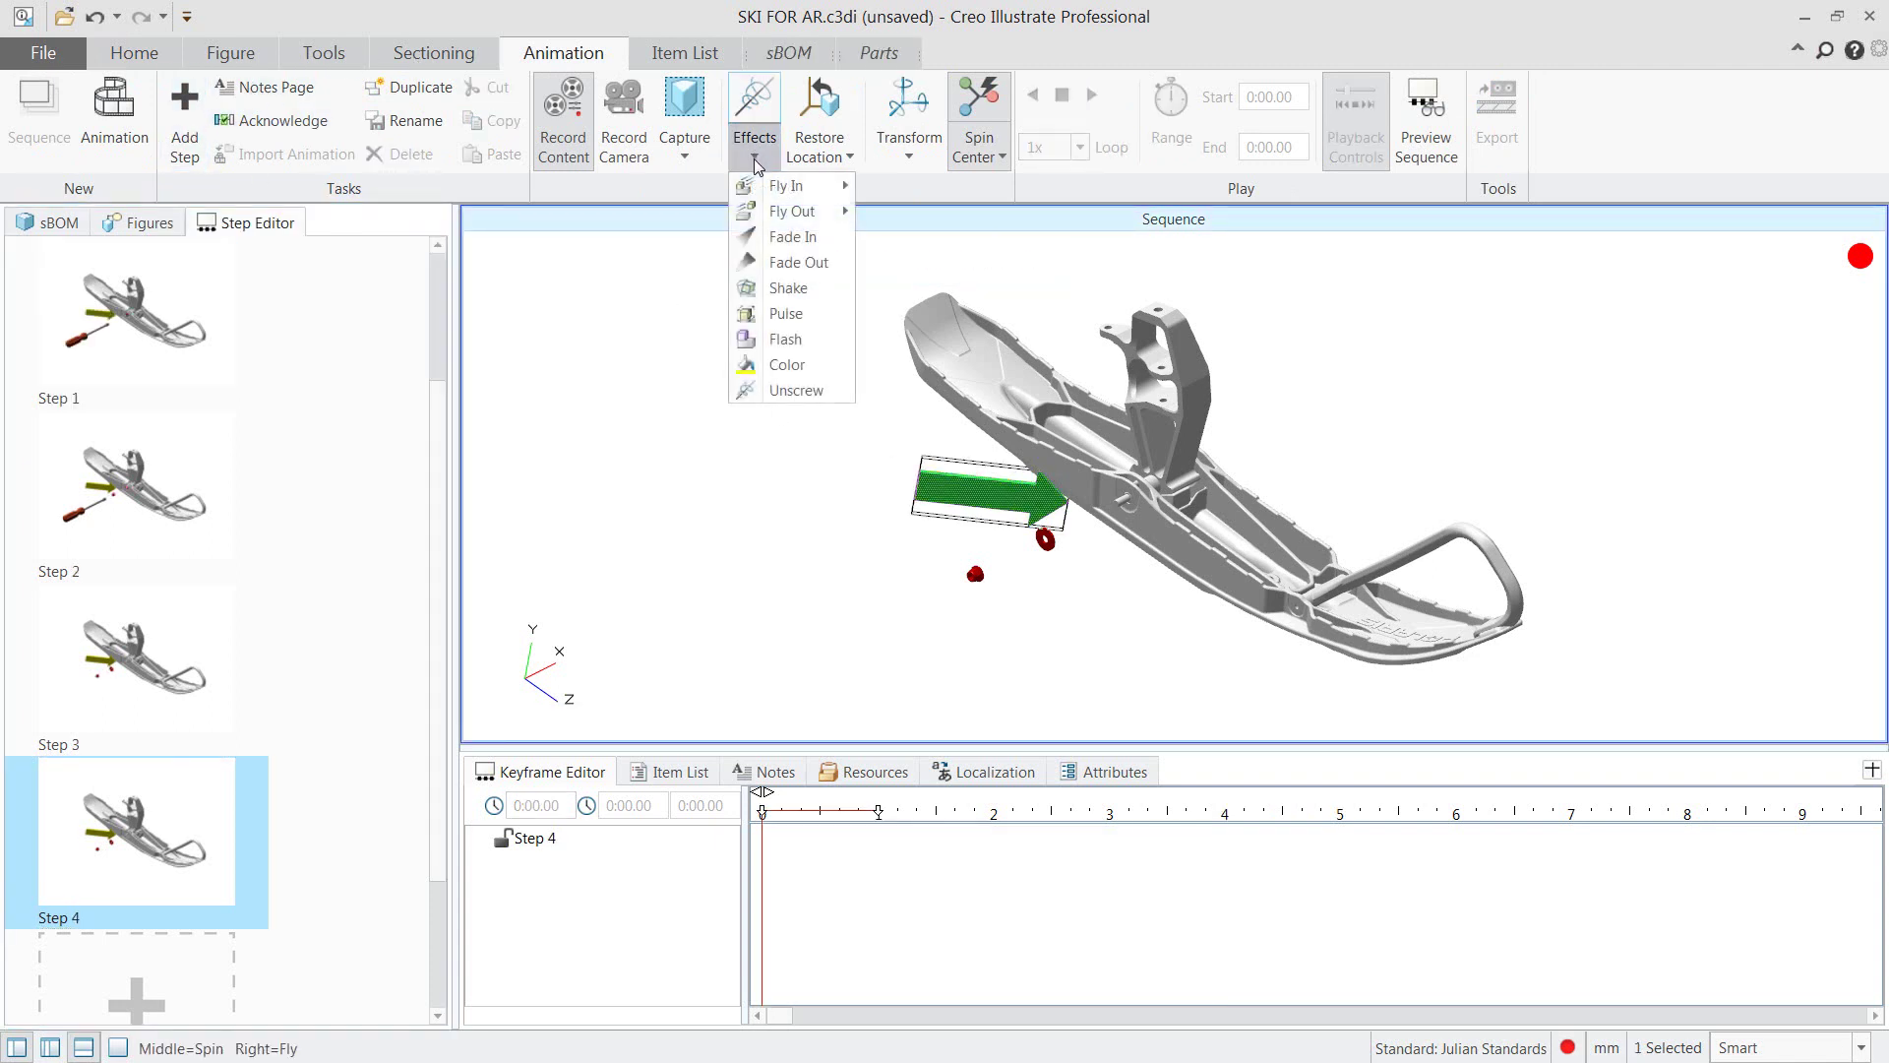
left_click(798, 262)
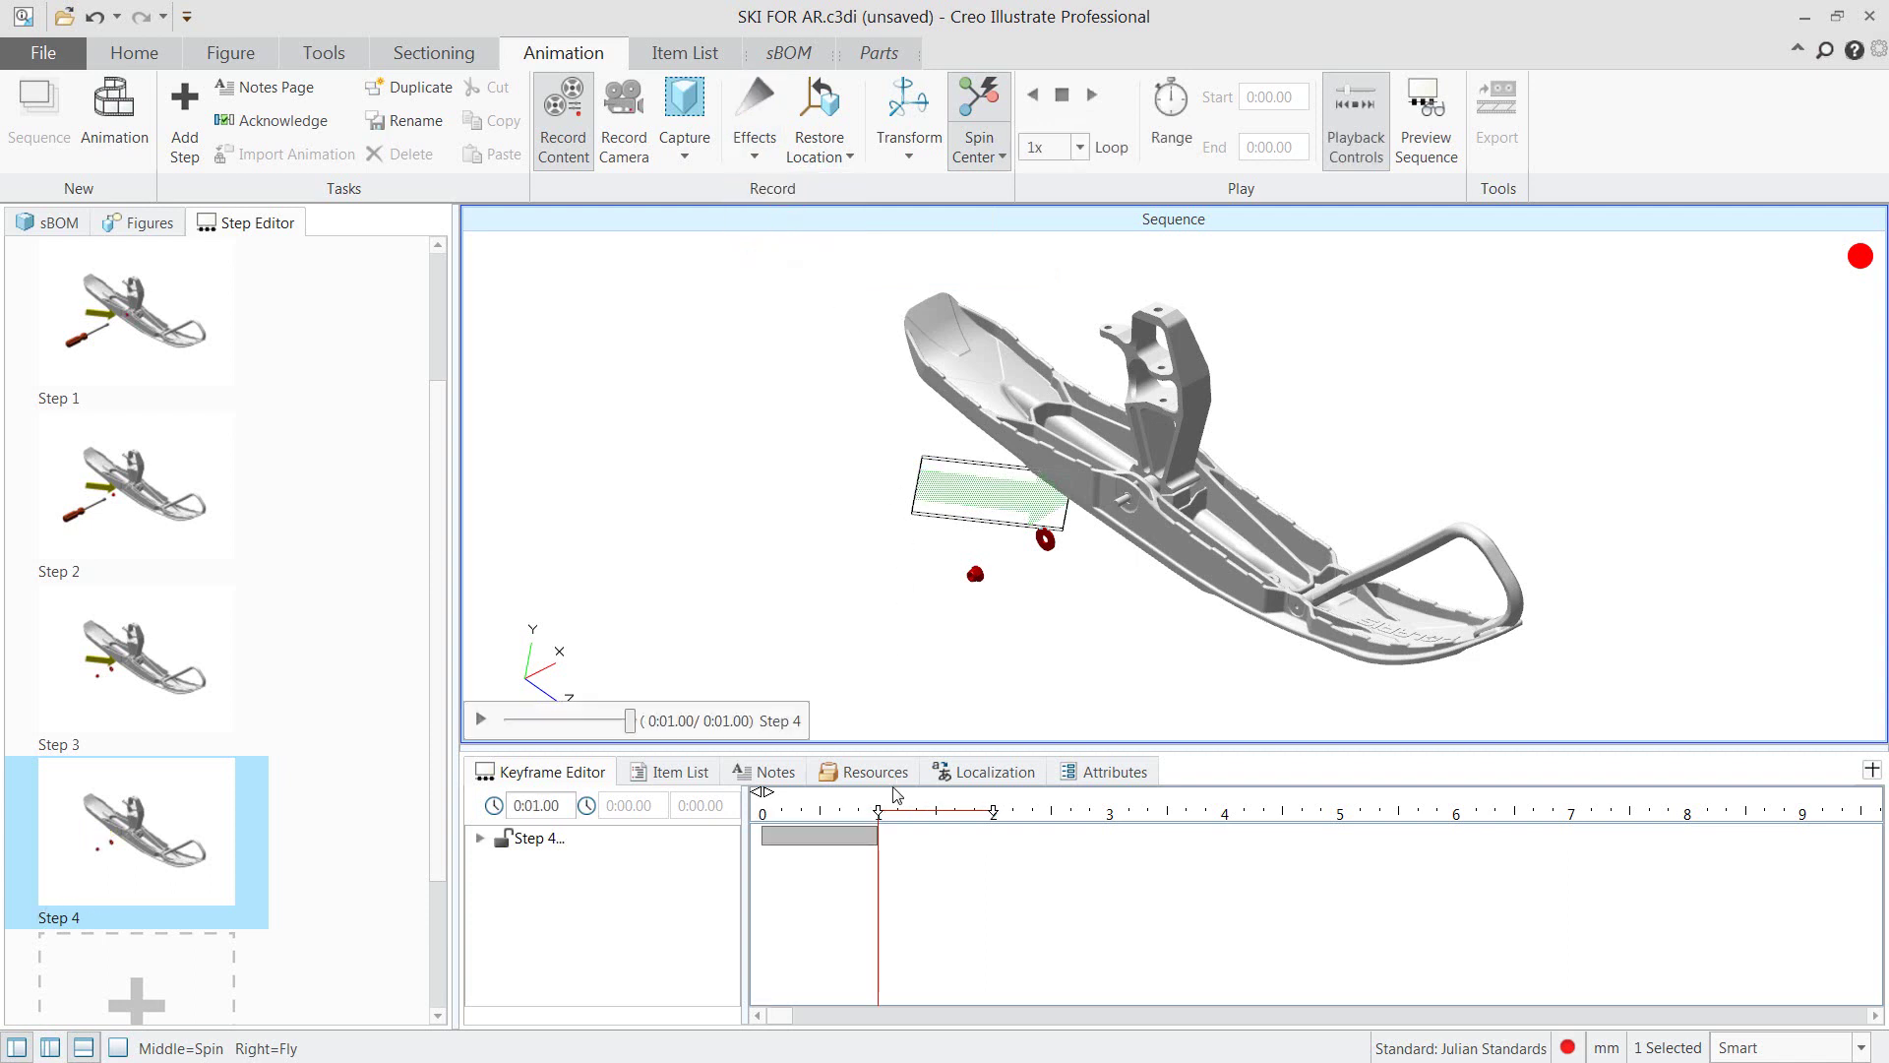
Apply a dark red Color effect to the long pivot bolt starting at about 1.5 s in Step 4.
left_click_drag(879, 811, 936, 810)
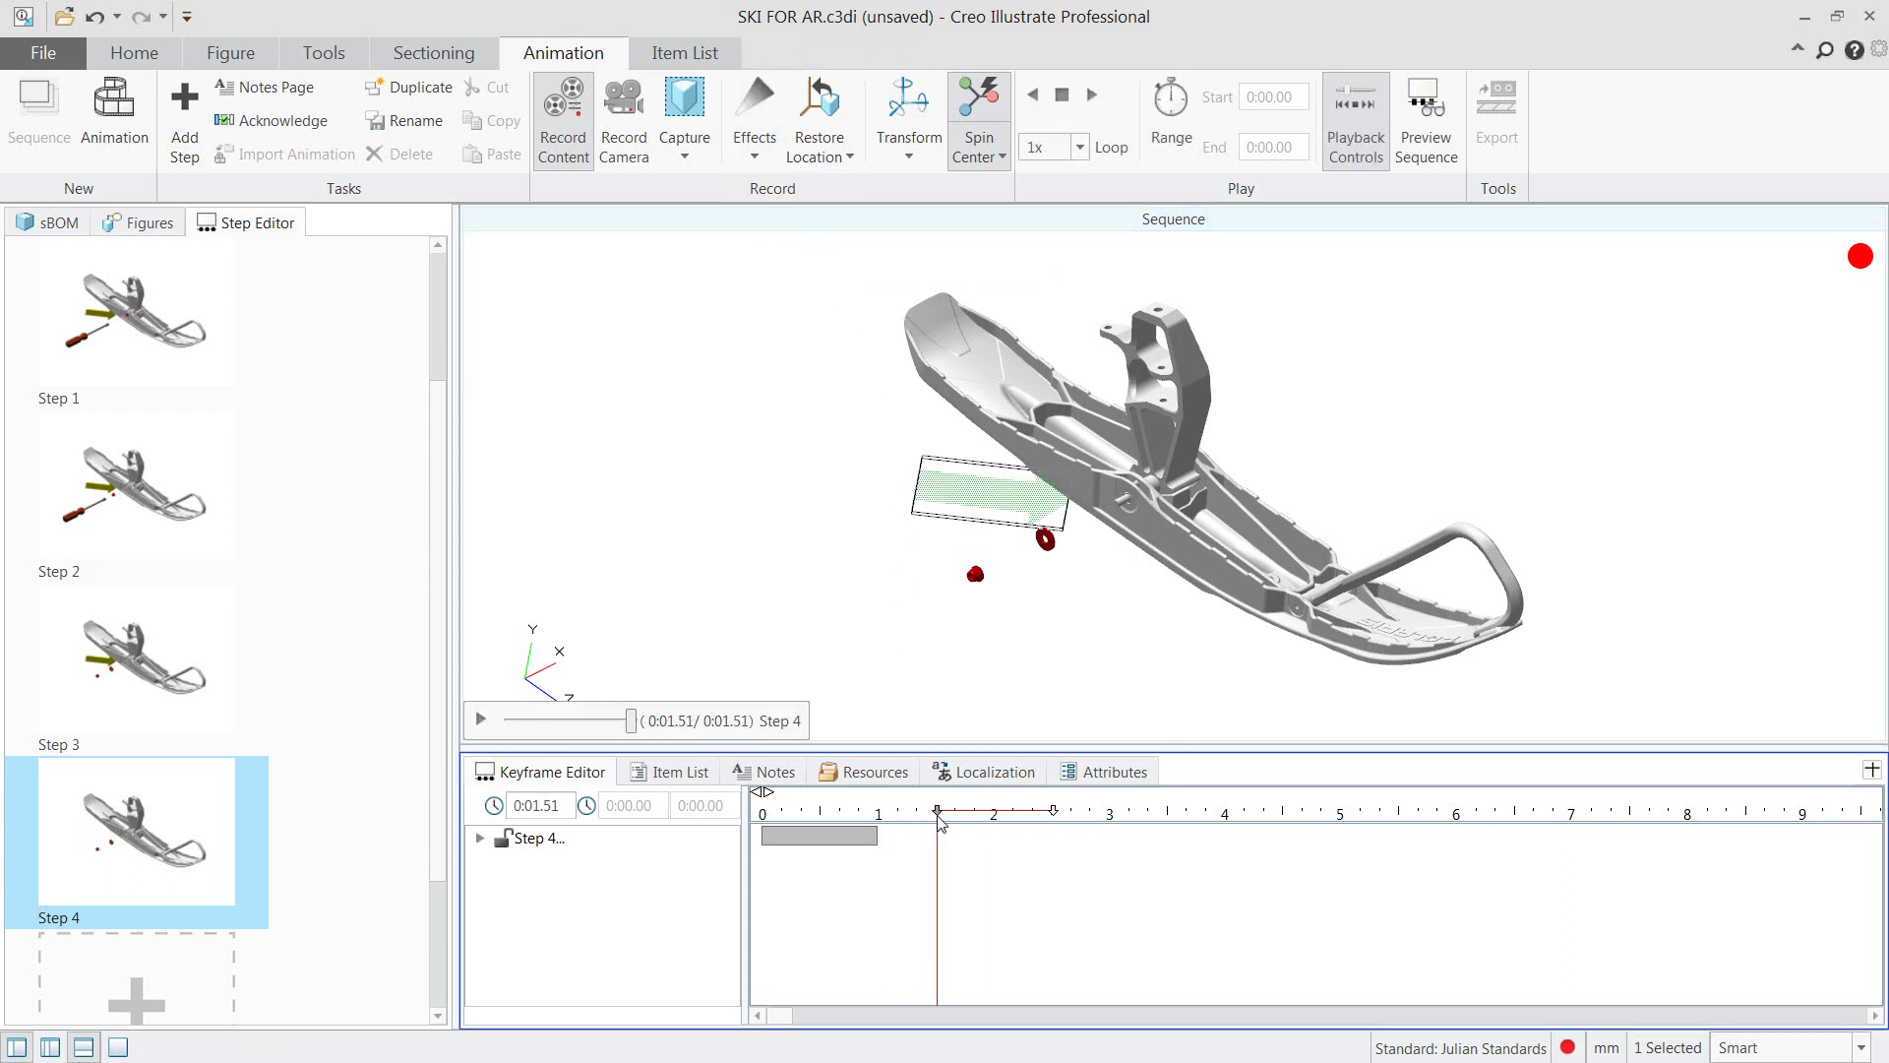
left_click(1107, 679)
middle_click_drag(1139, 583, 1026, 582)
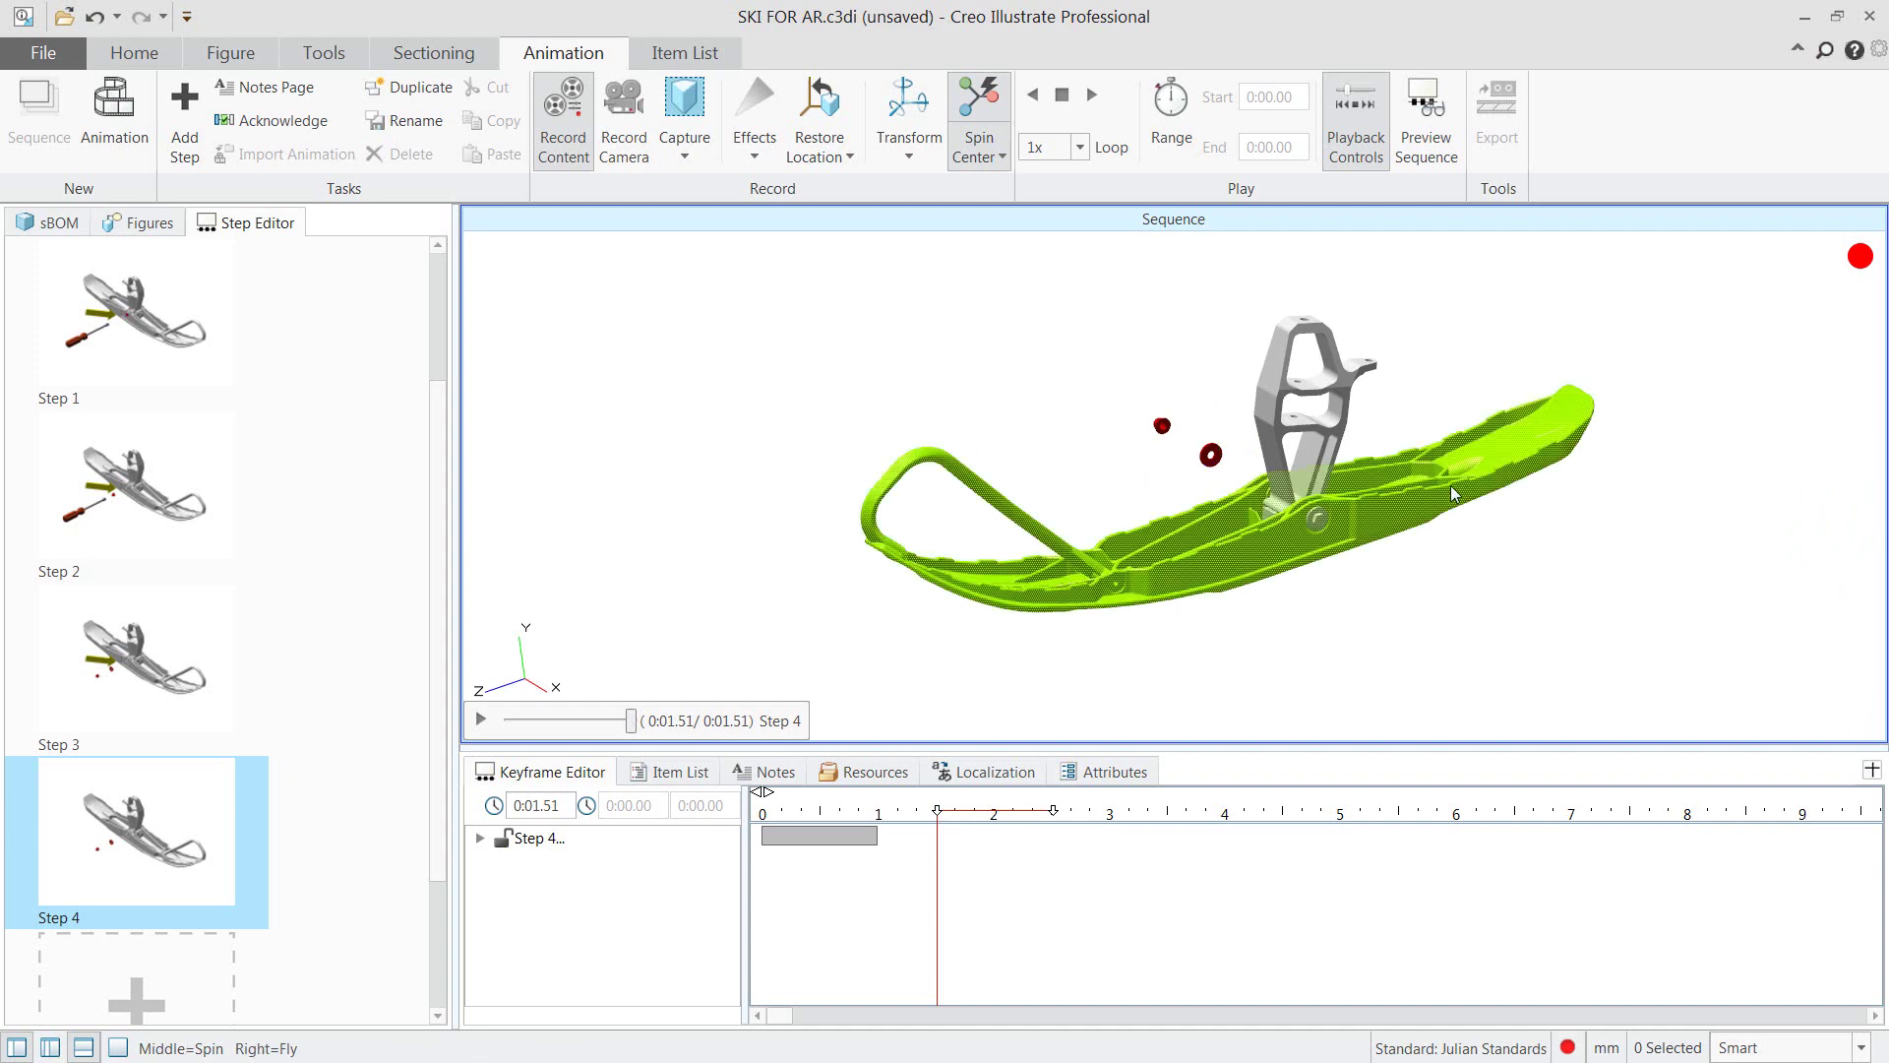
scroll(1450, 486, "up", 3)
left_click(1240, 539)
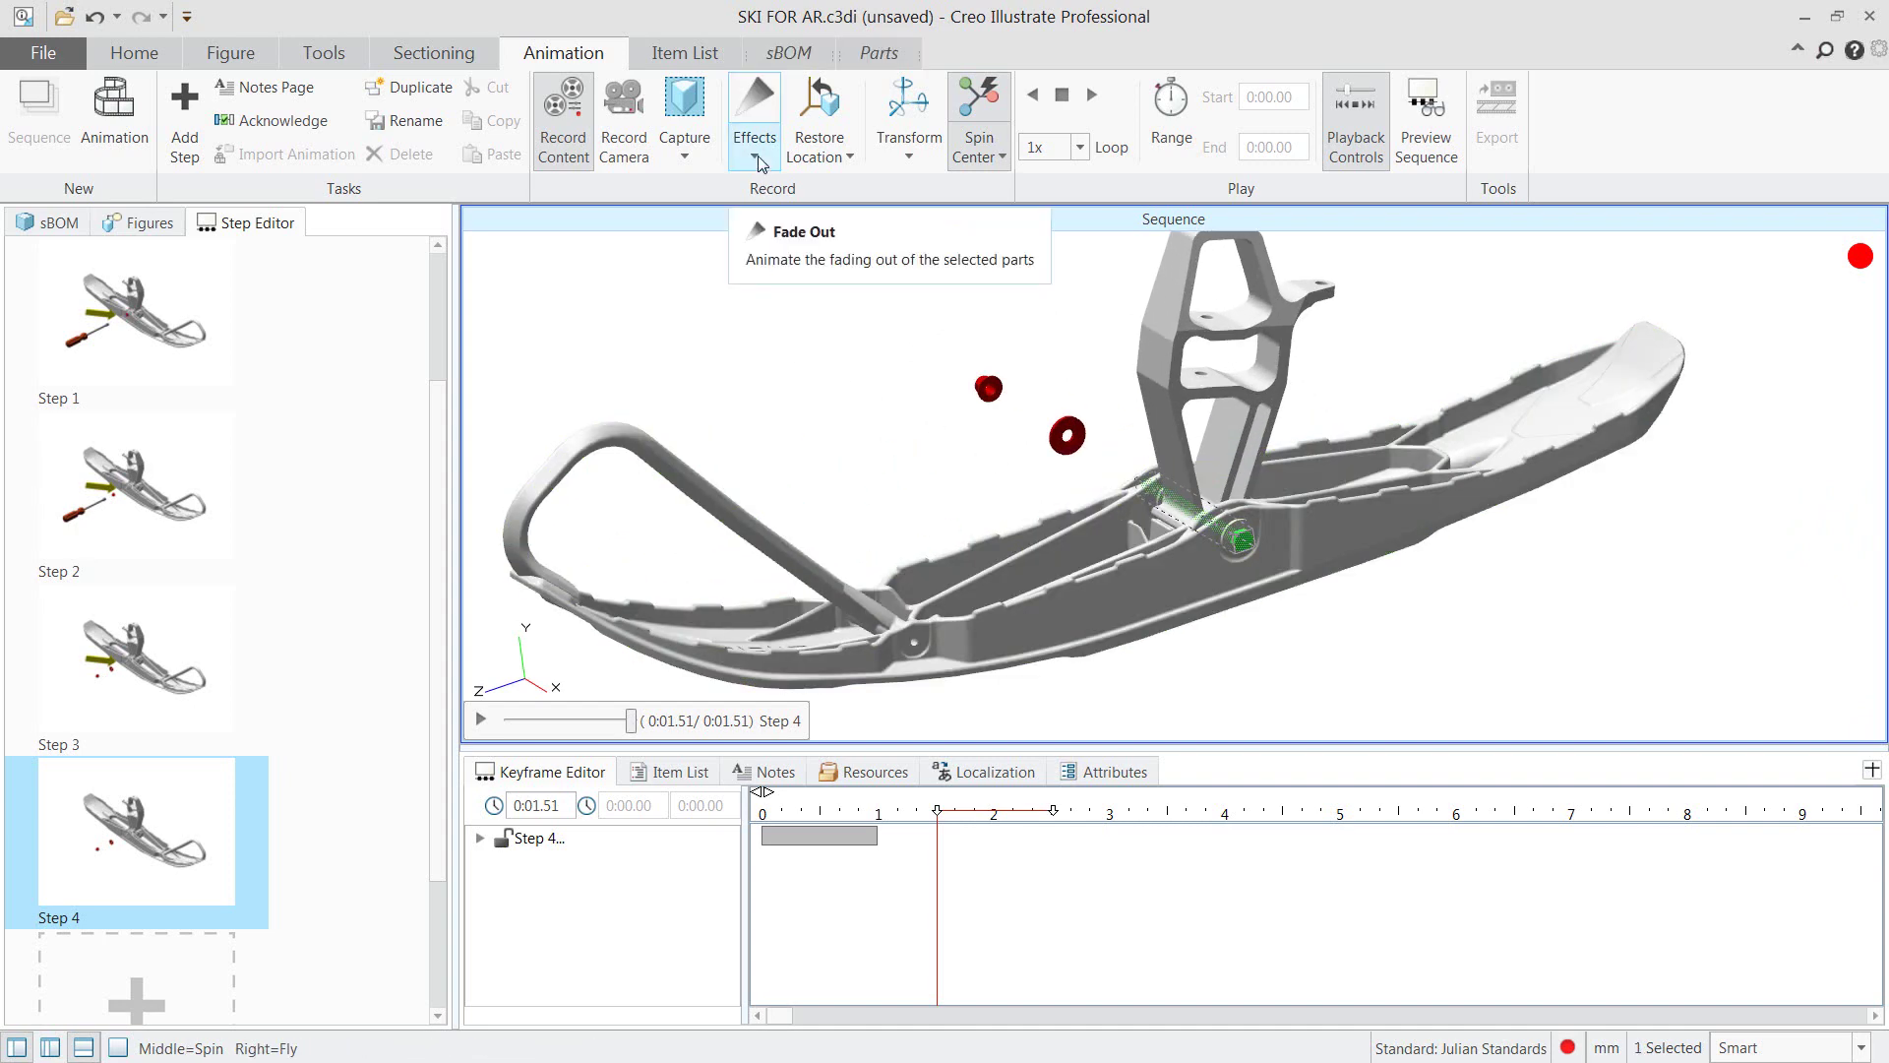
left_click(757, 159)
left_click(777, 365)
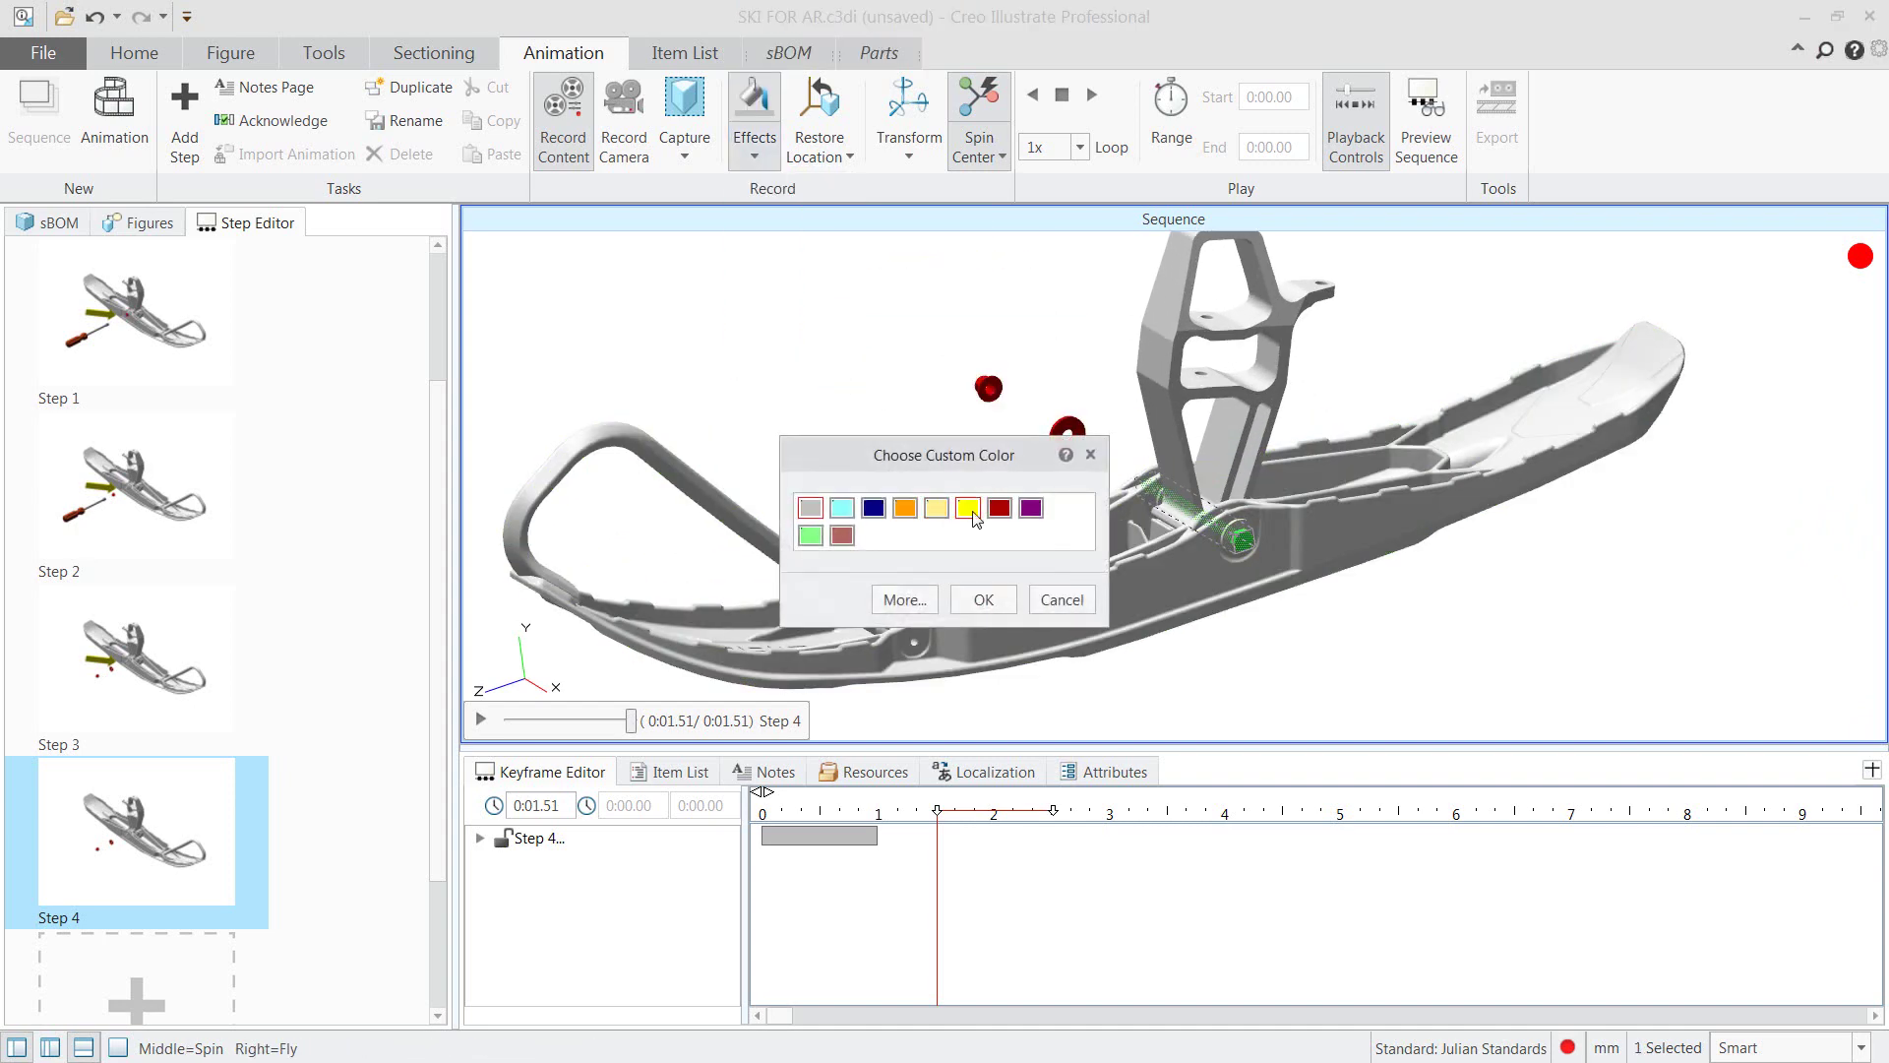
left_click(983, 601)
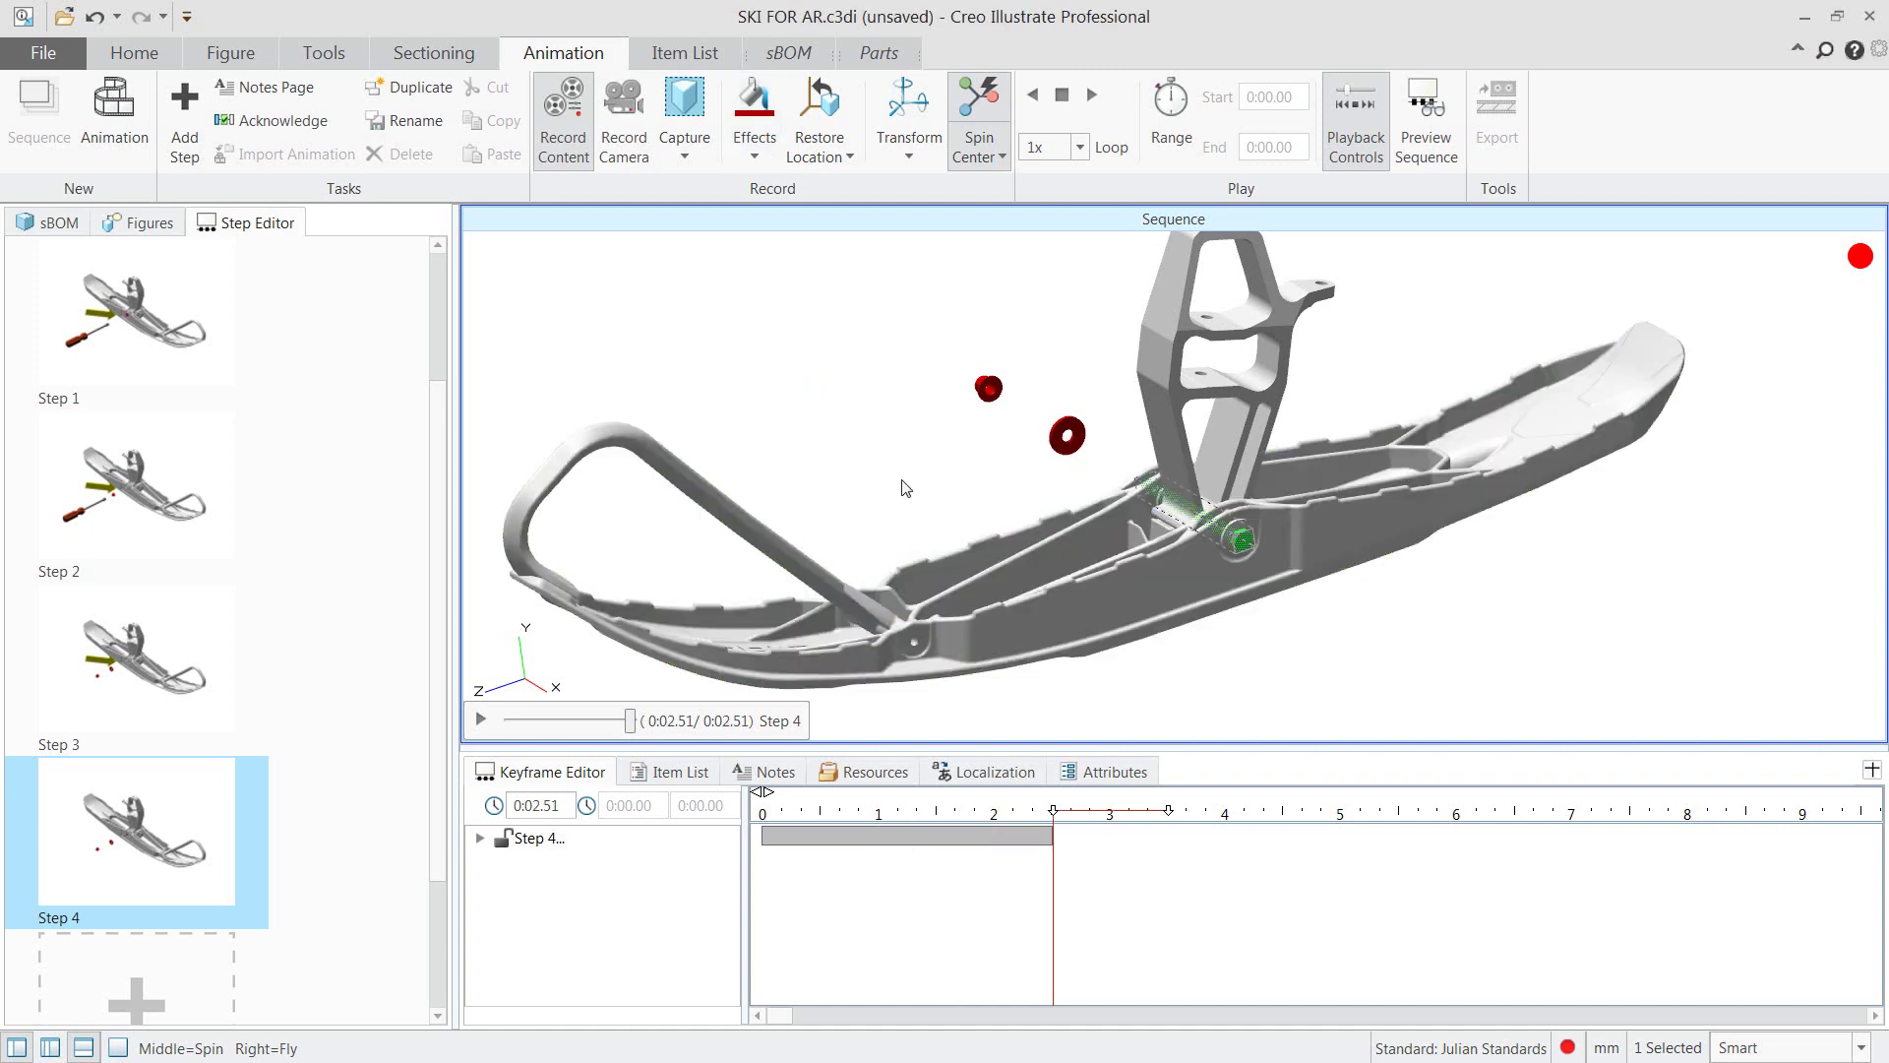
Apply an Unscrew effect to the pivot bolt at 3 s in Step 4, with the direction set to -Z.
left_click_drag(1053, 812, 1112, 824)
left_click(755, 143)
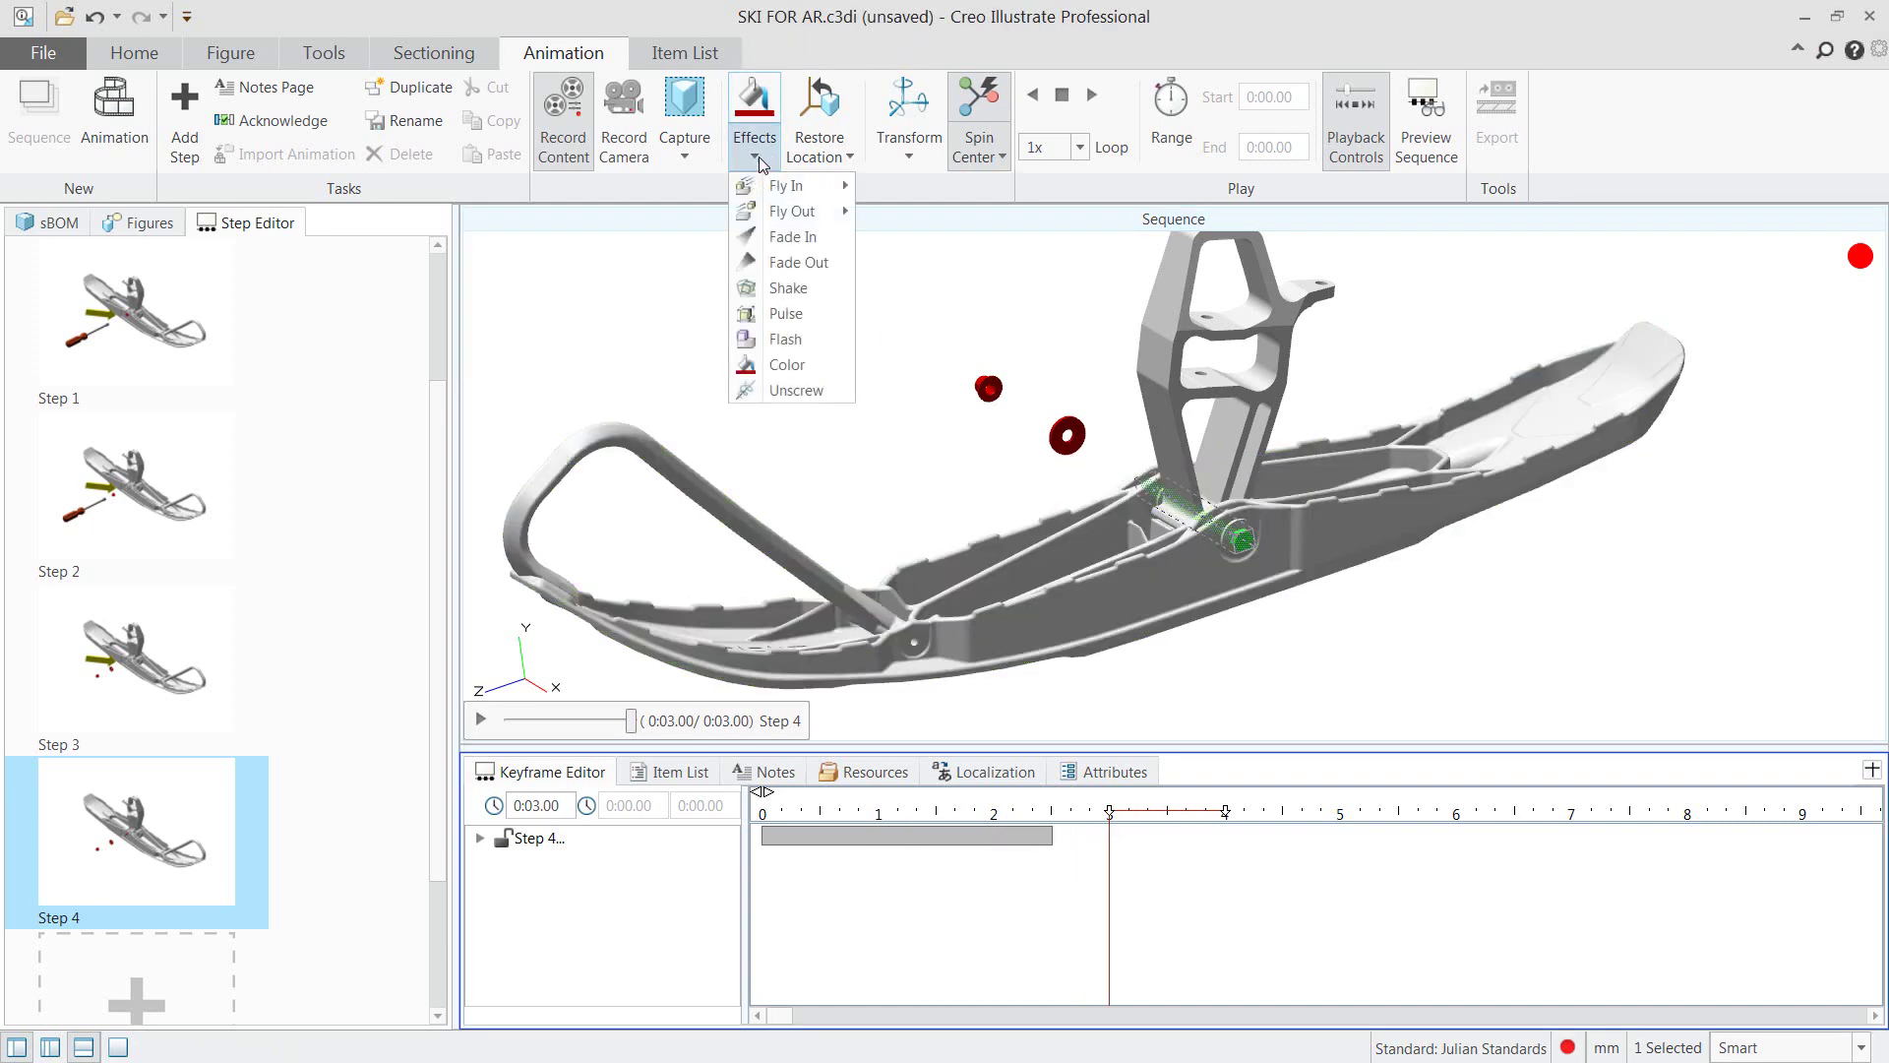
left_click(797, 390)
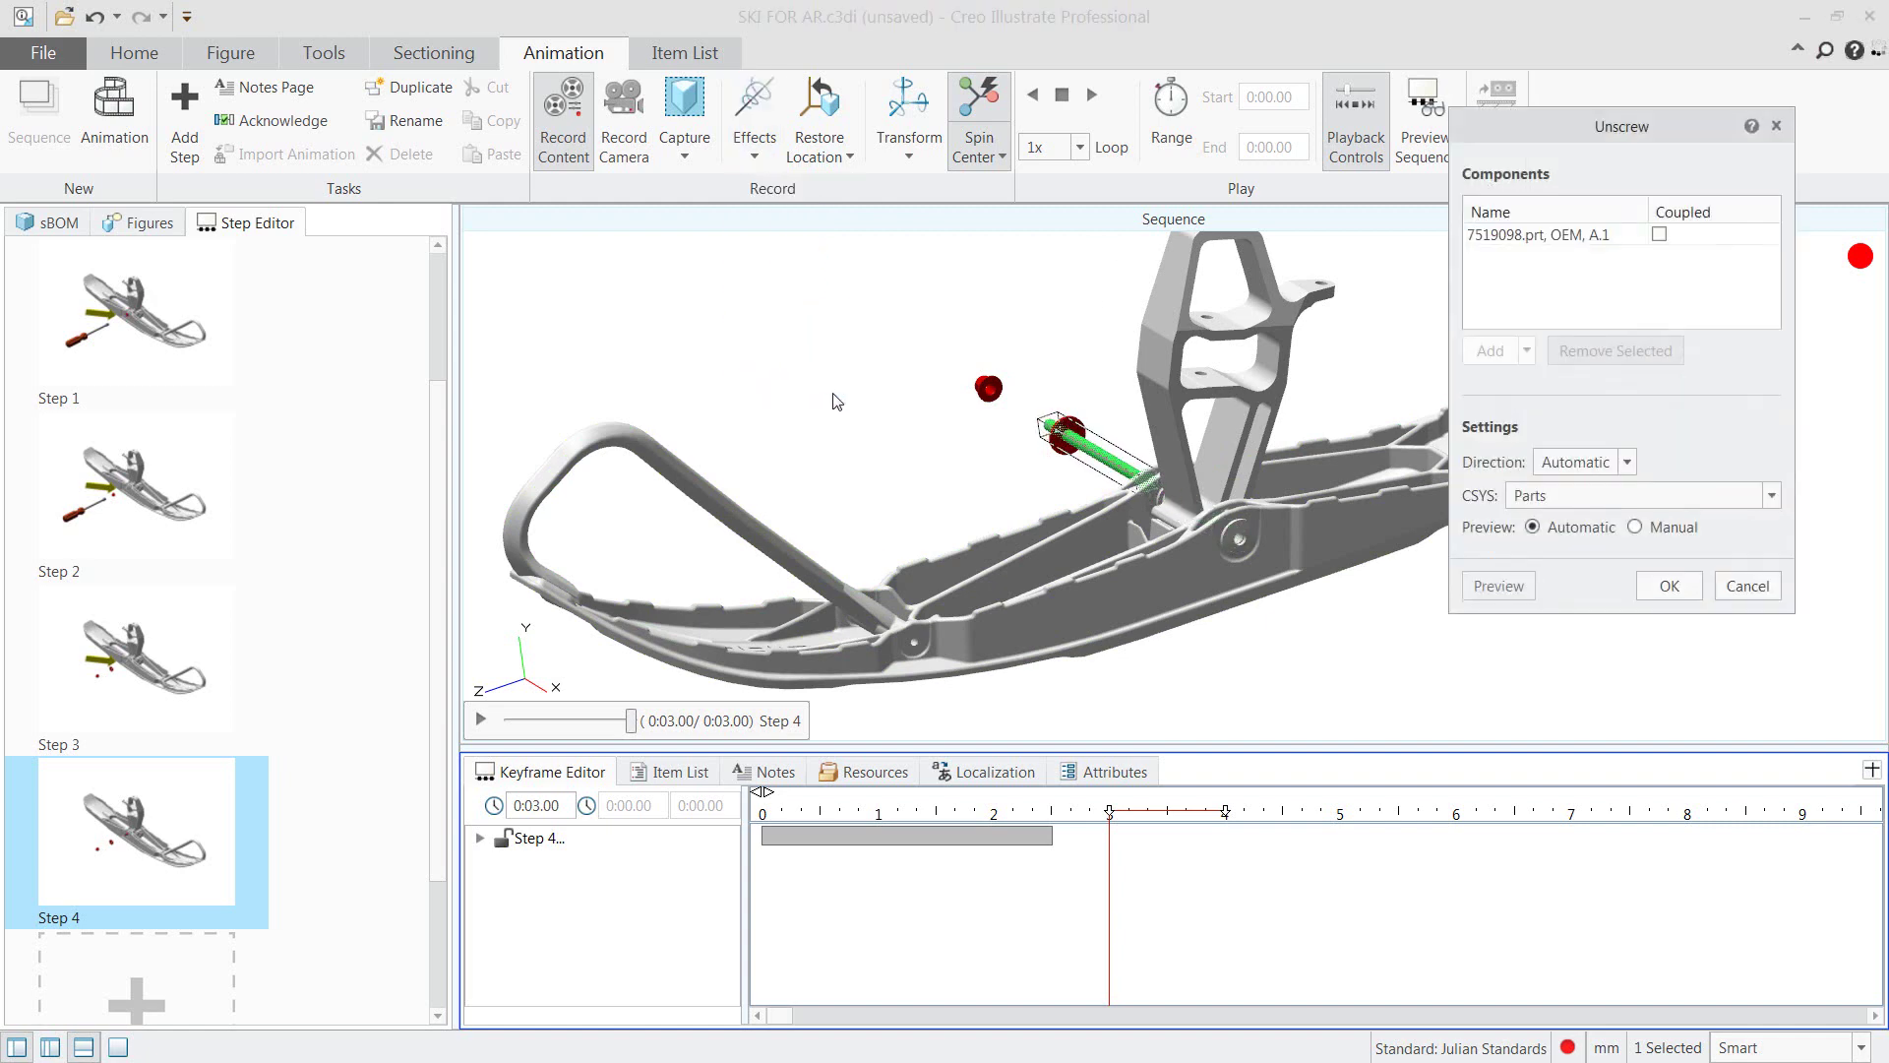
middle_click_drag(850, 425, 923, 449)
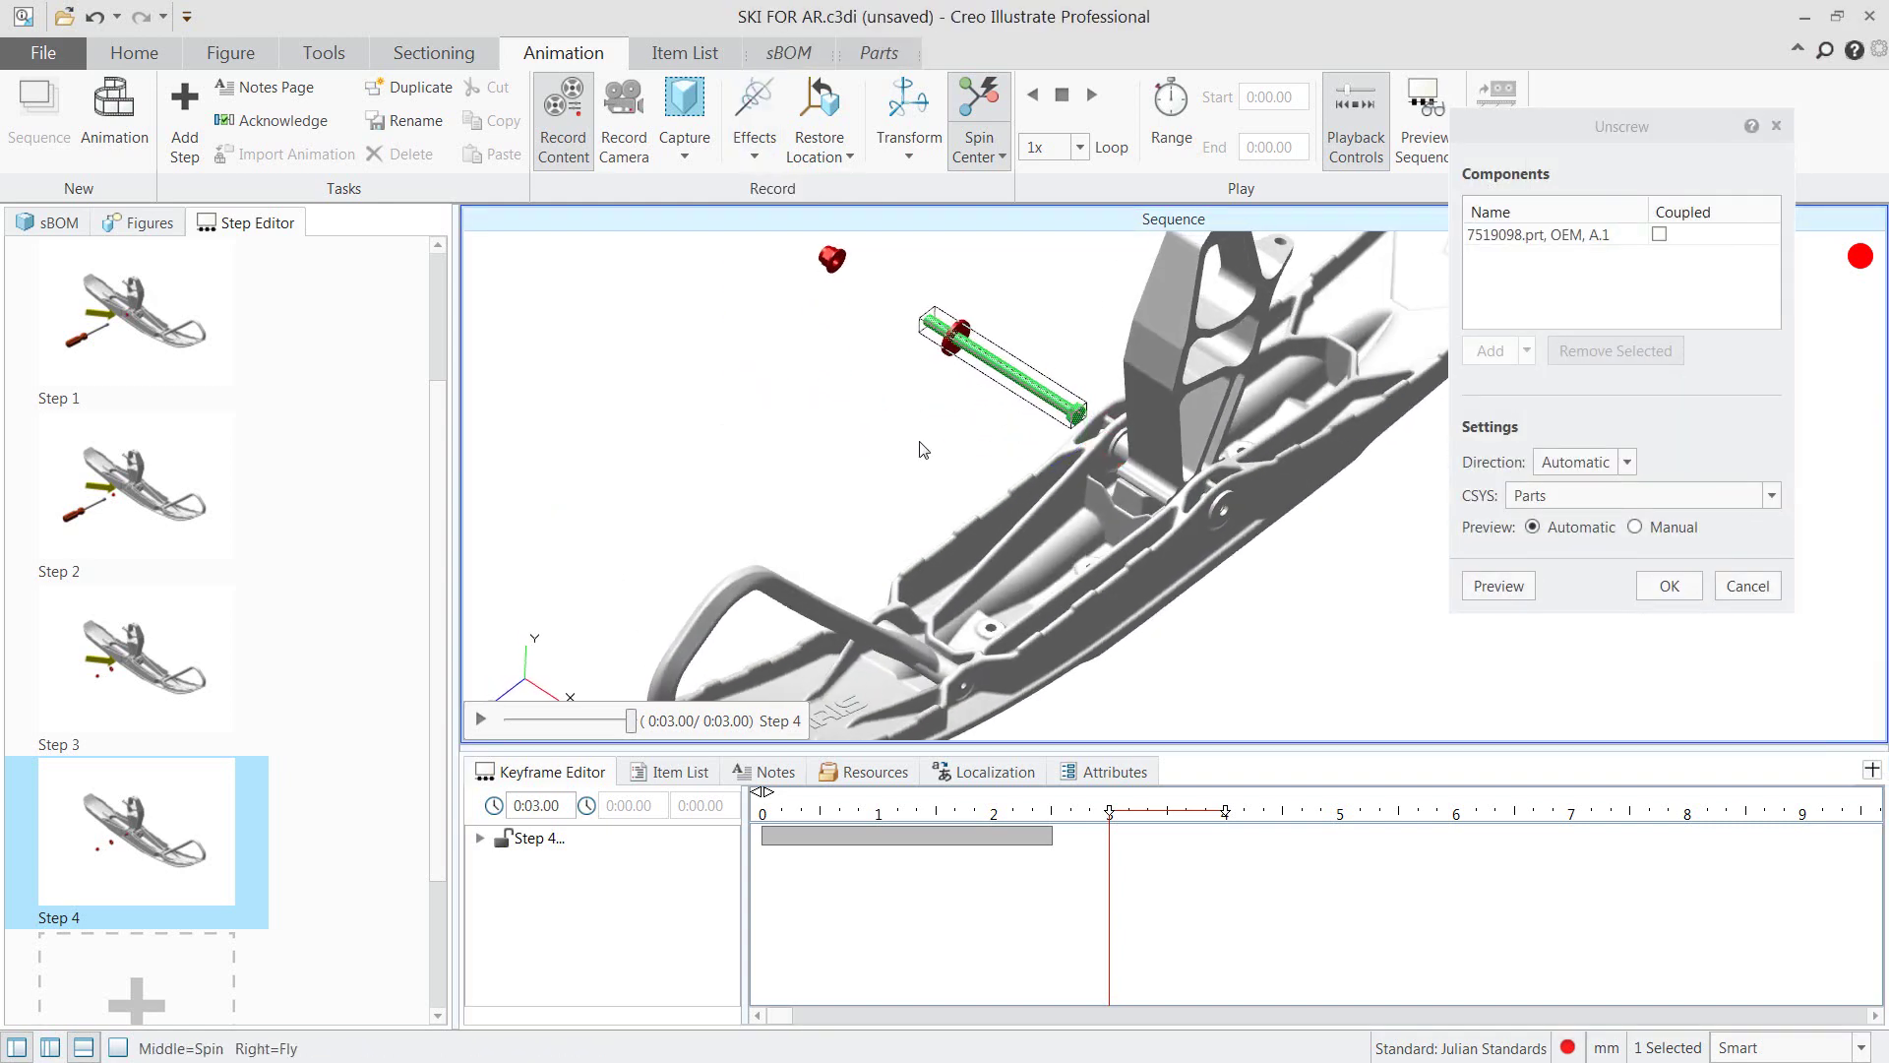
left_click(1627, 463)
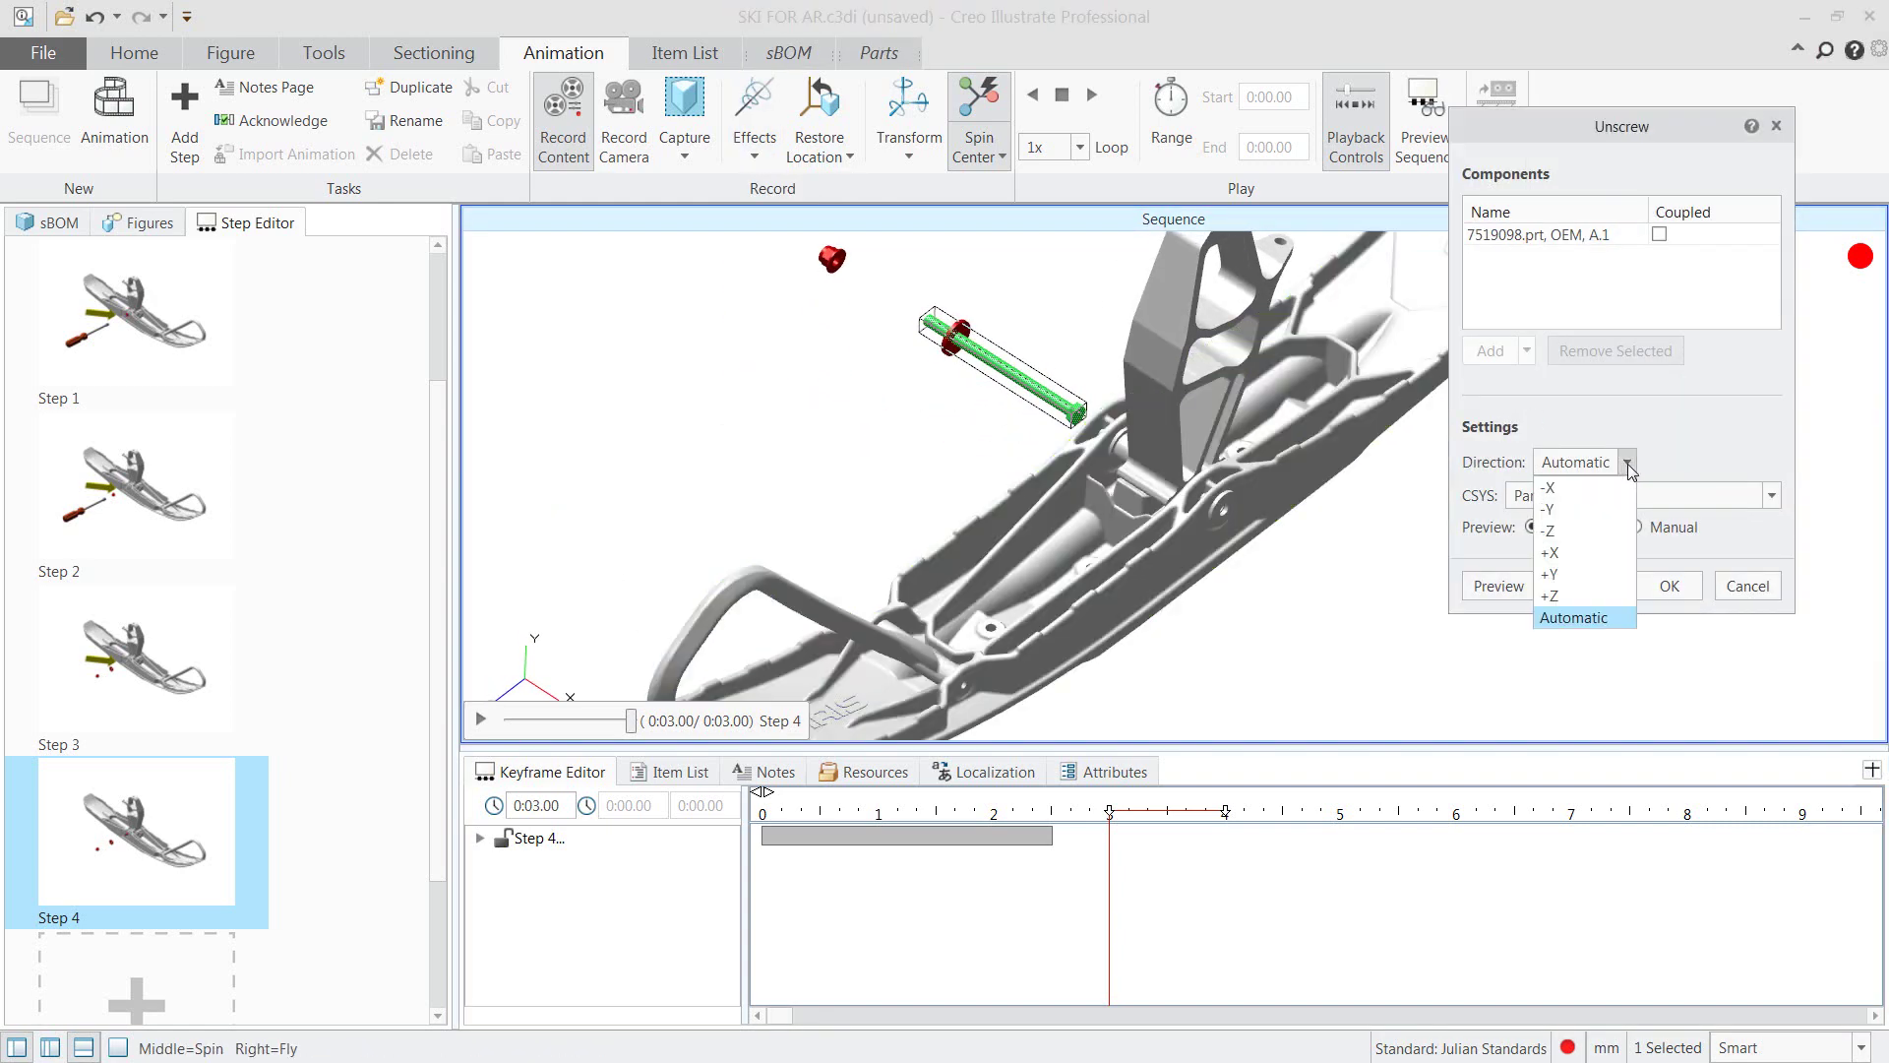
left_click(1574, 537)
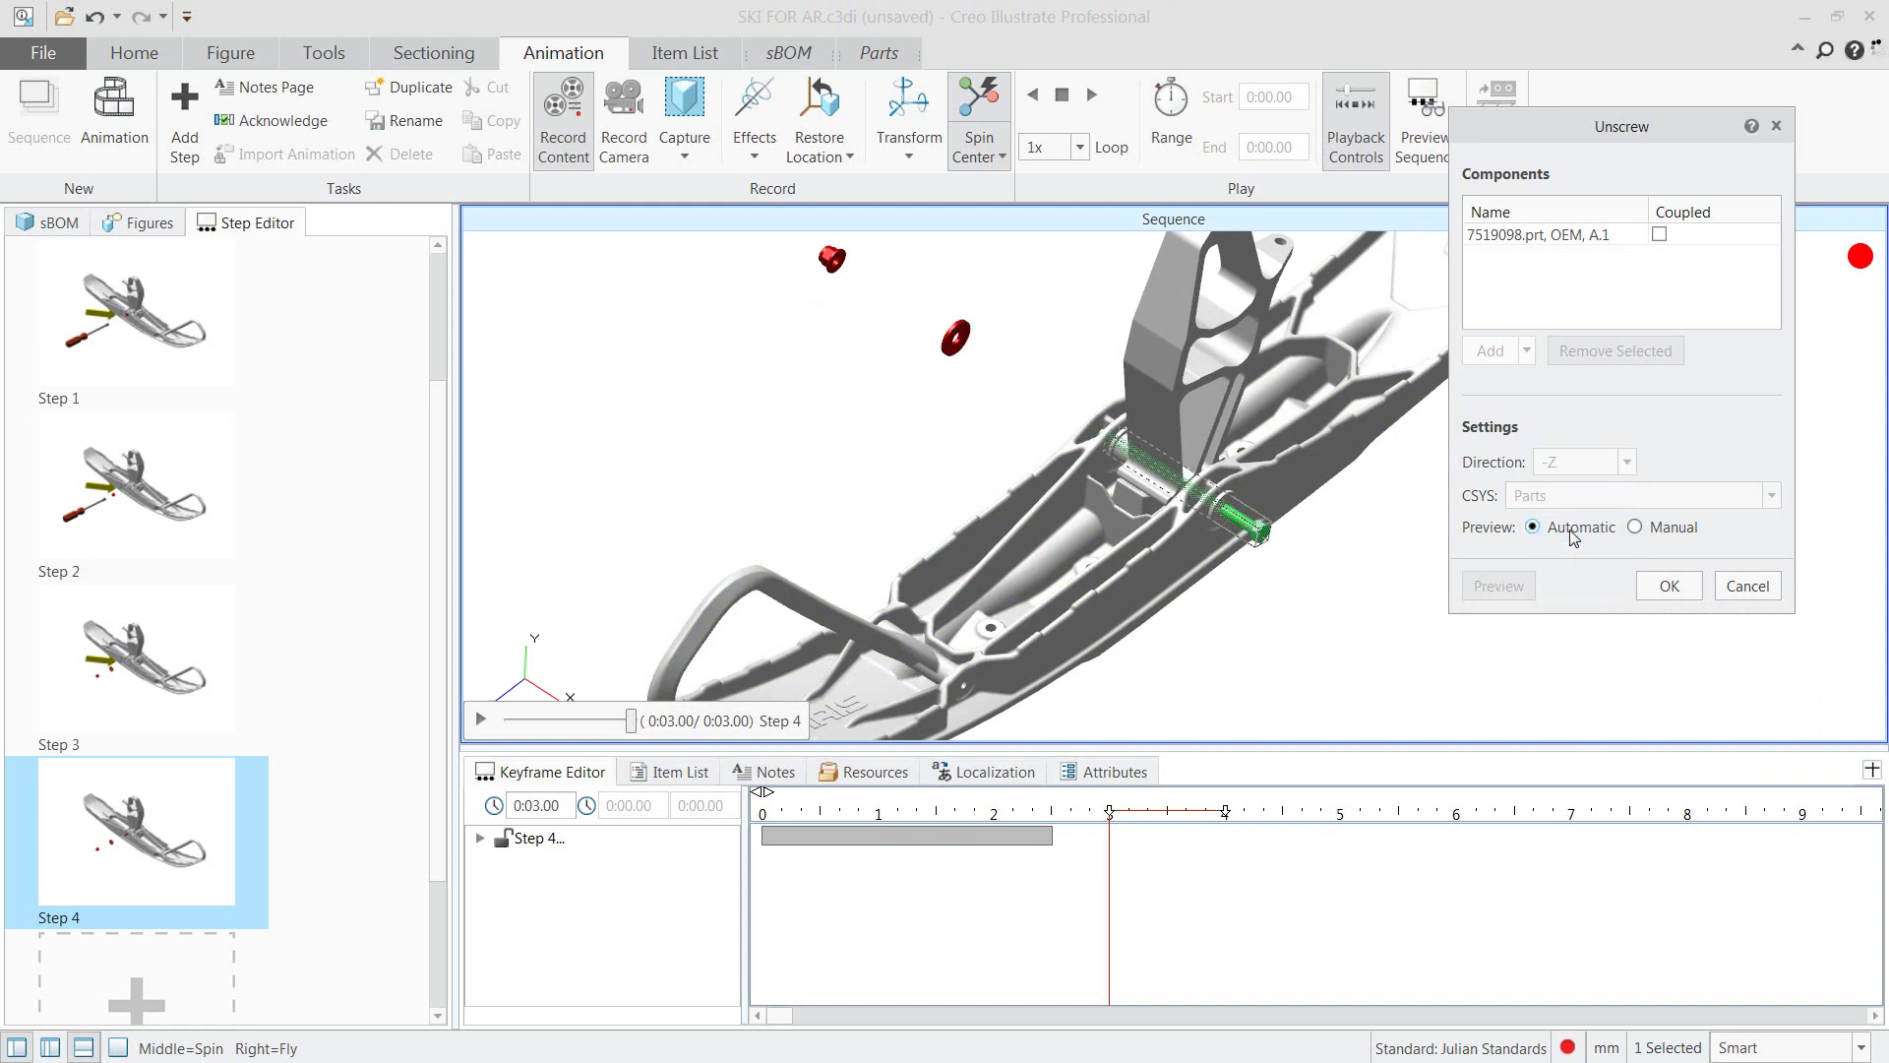
left_click(1680, 589)
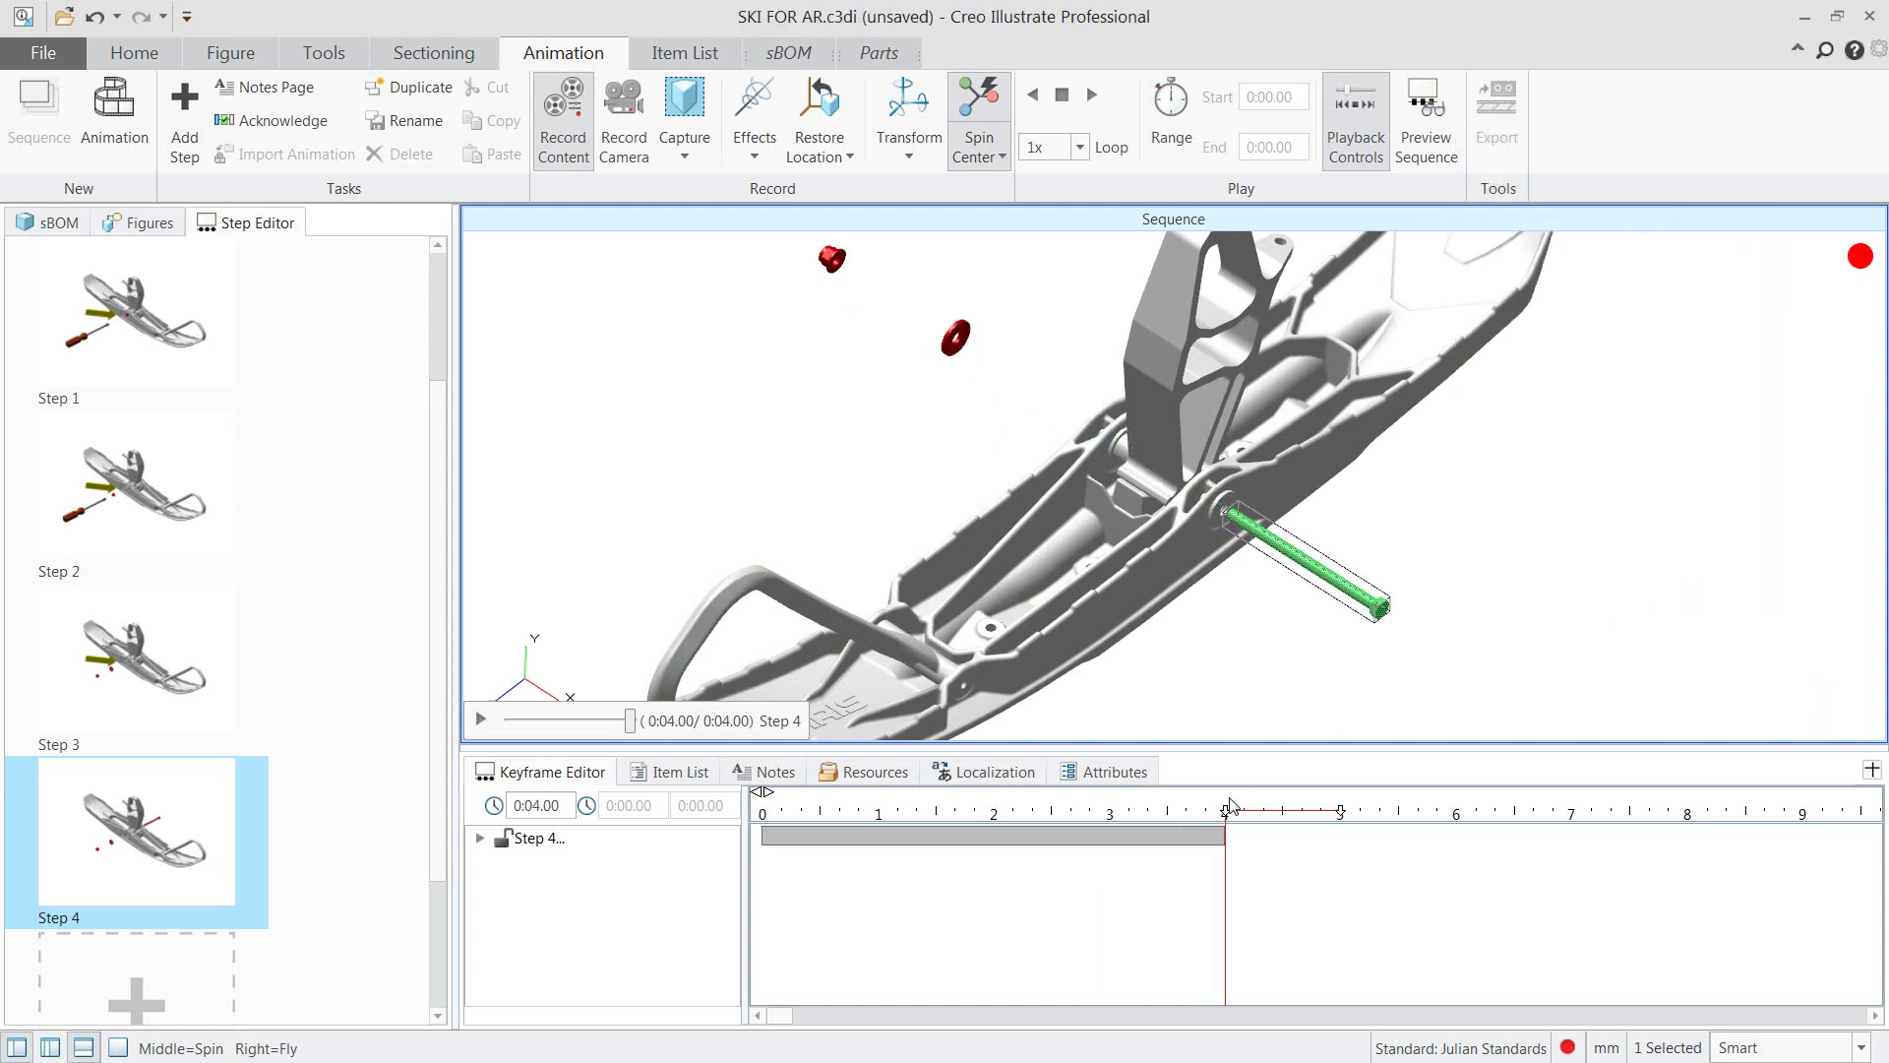
Animate the pivot bolt moving farther out of the ski along its axis, starting at about 4.5 s in Step 4.
left_click_drag(1227, 814, 1288, 821)
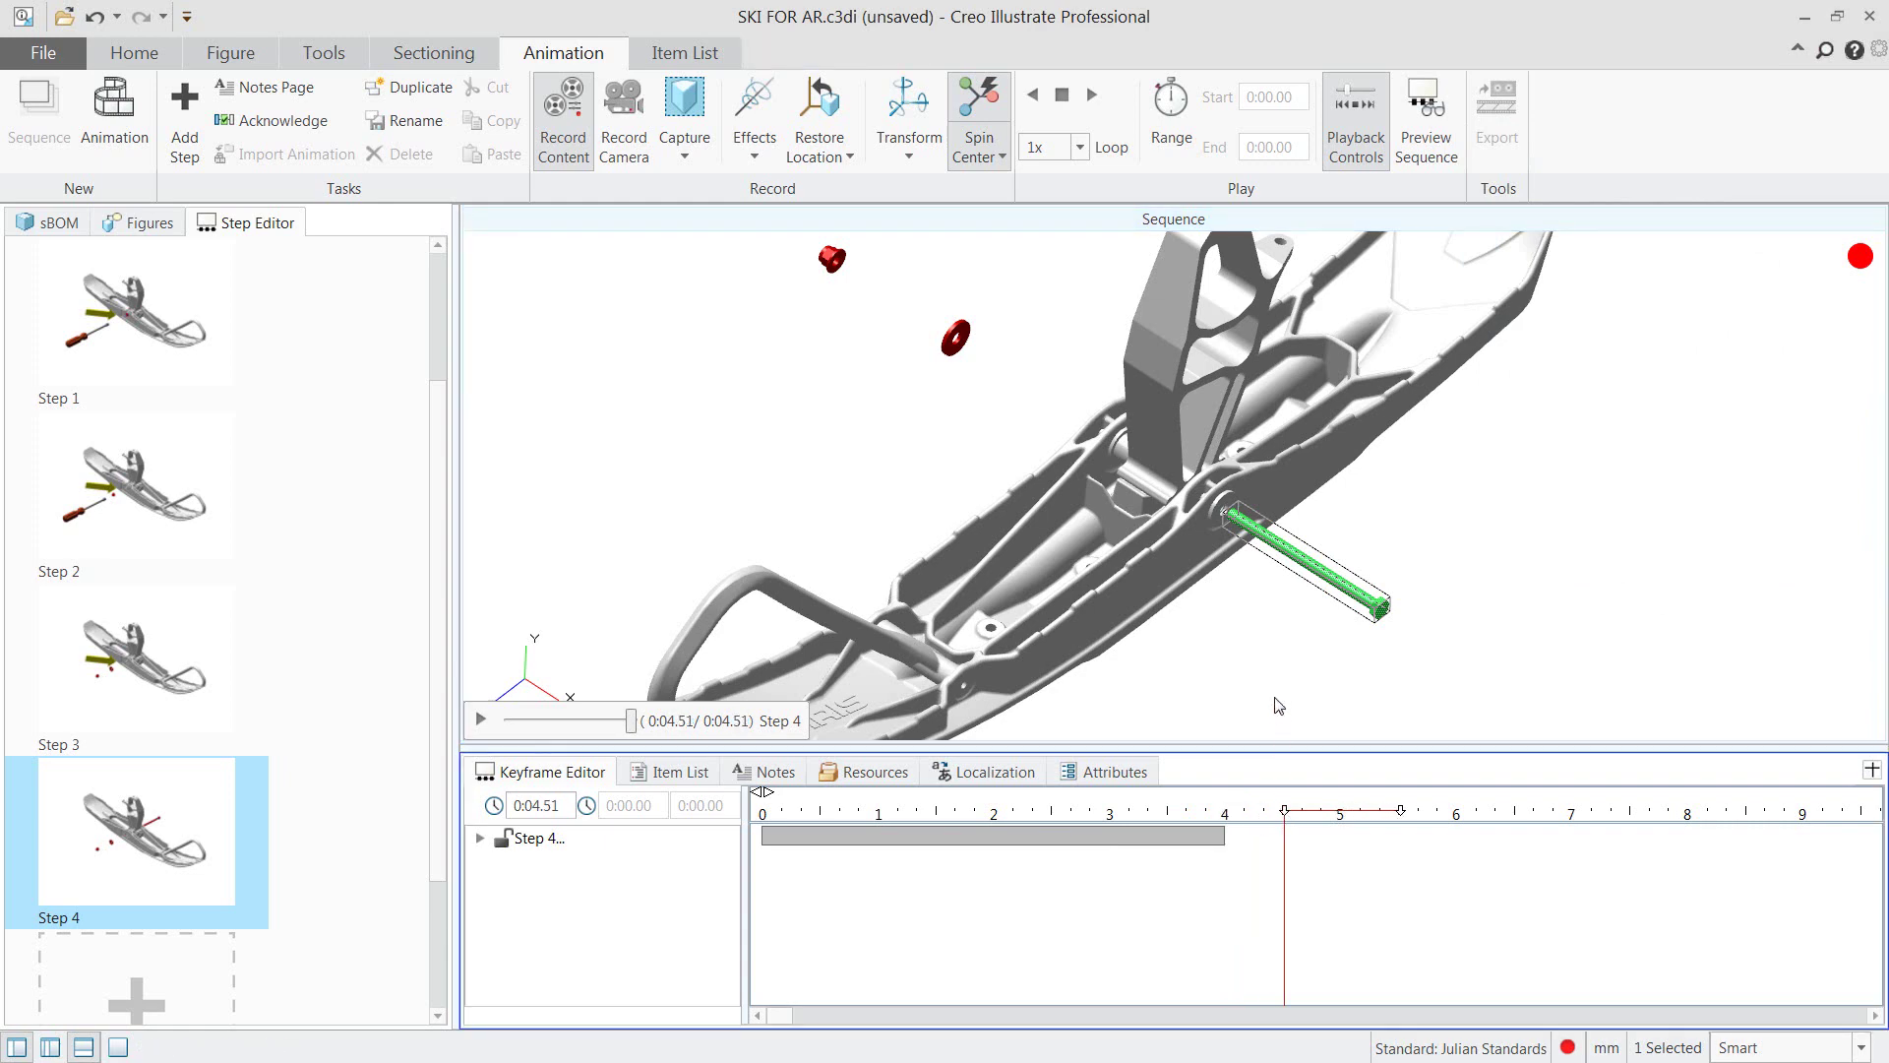
left_click(907, 108)
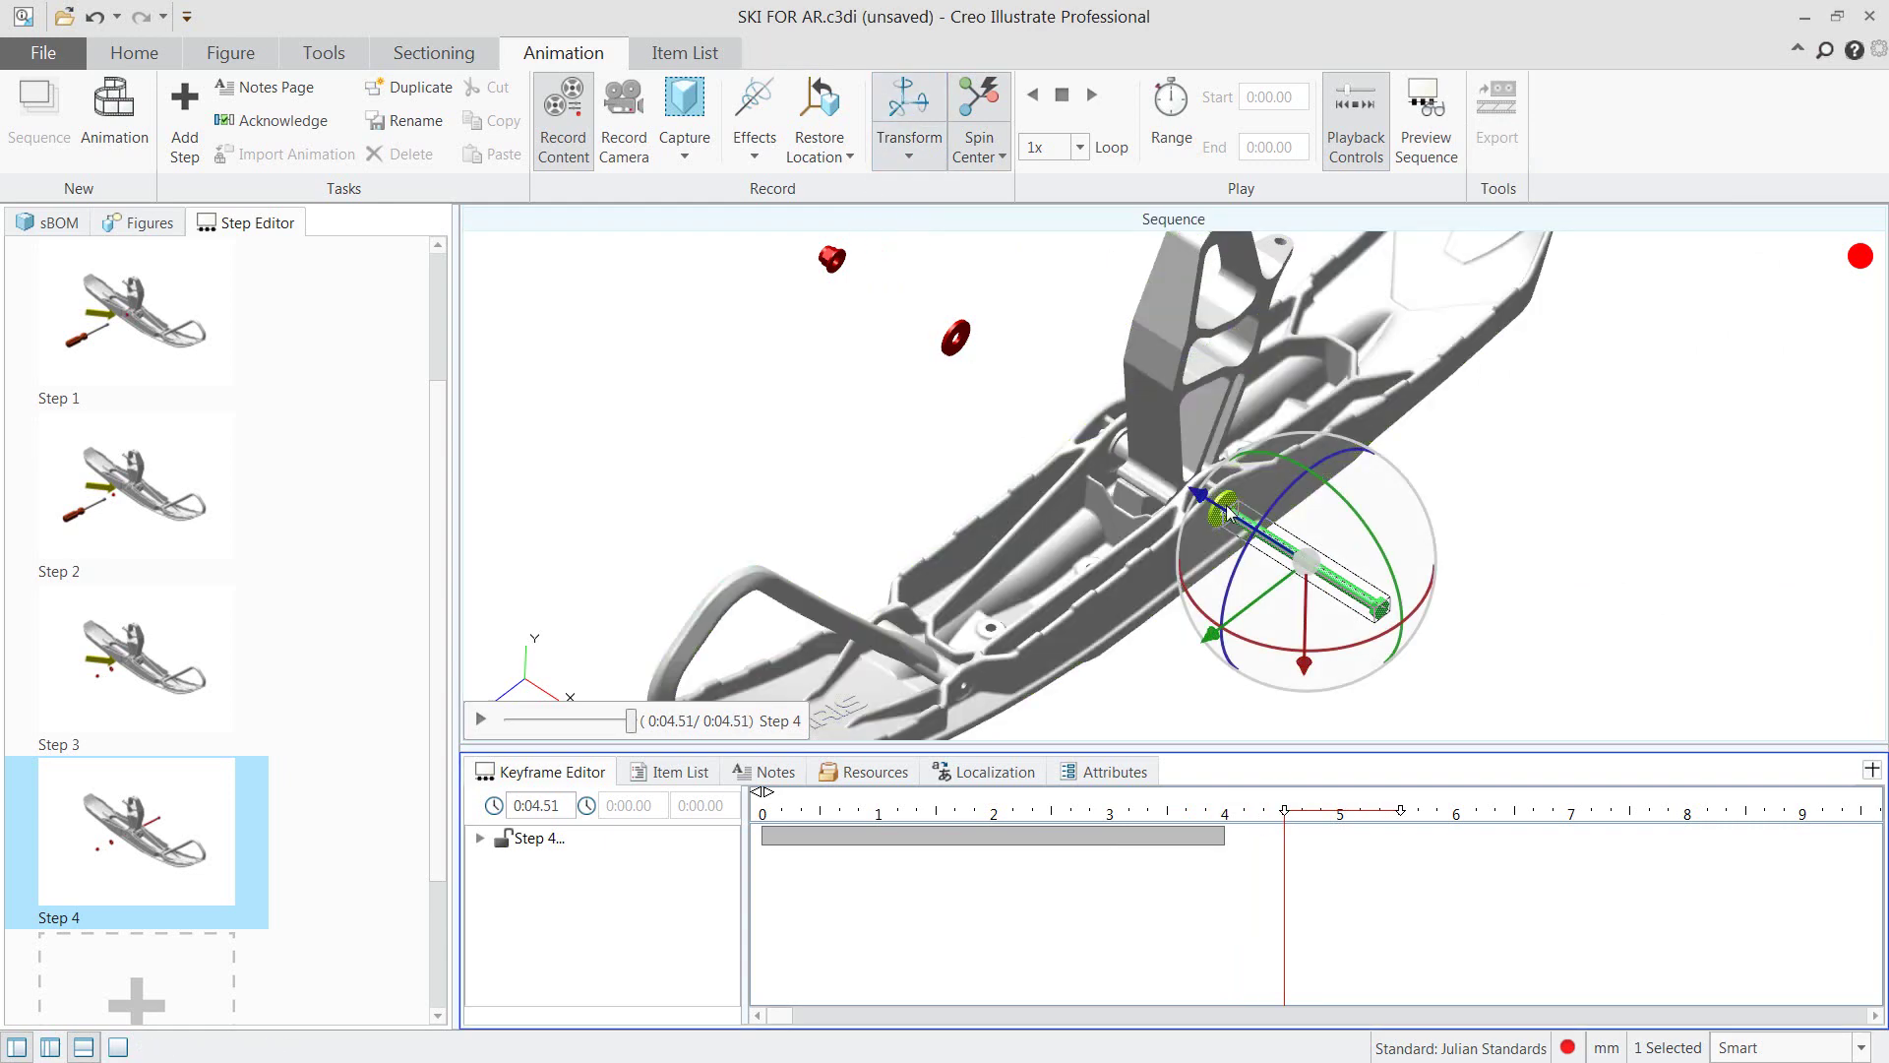
left_click_drag(1225, 507, 1308, 562)
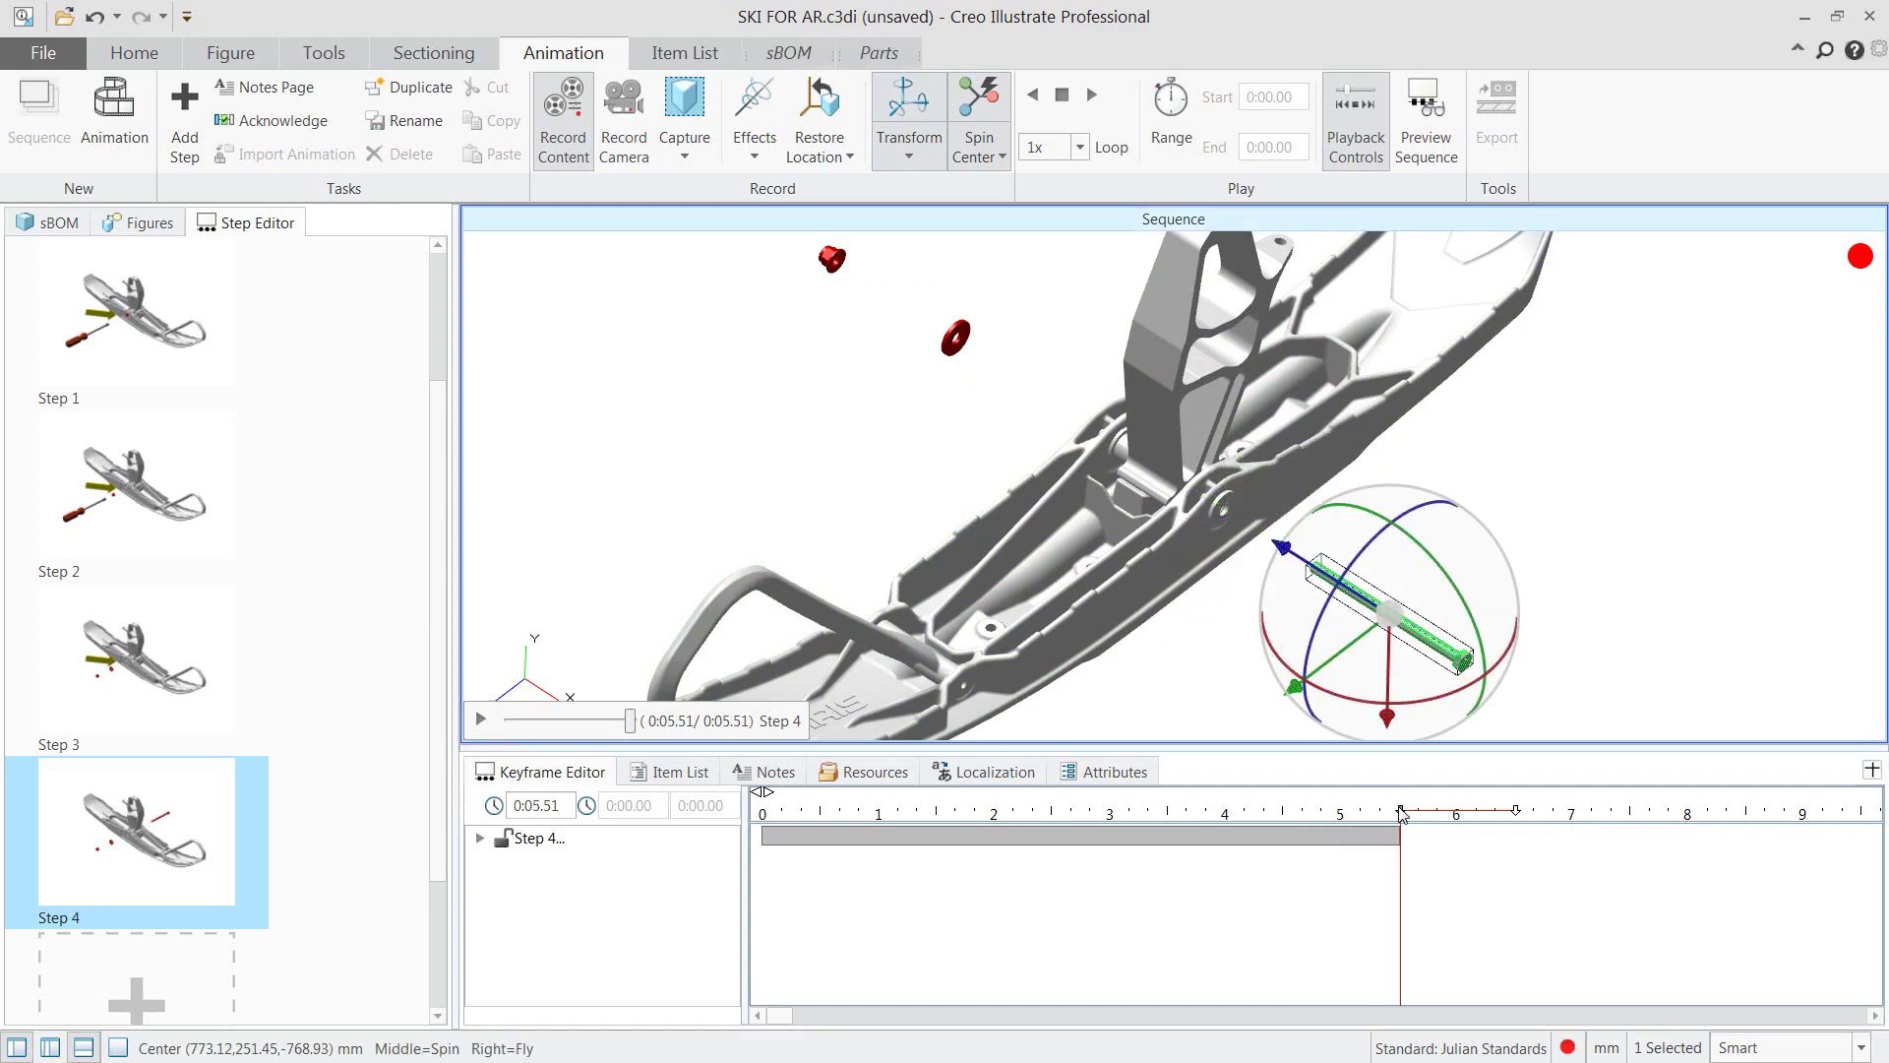
Apply a dark red Color effect to the washer at the bolt hole, starting at 6 s in Step 4.
left_click_drag(1402, 812, 1446, 829)
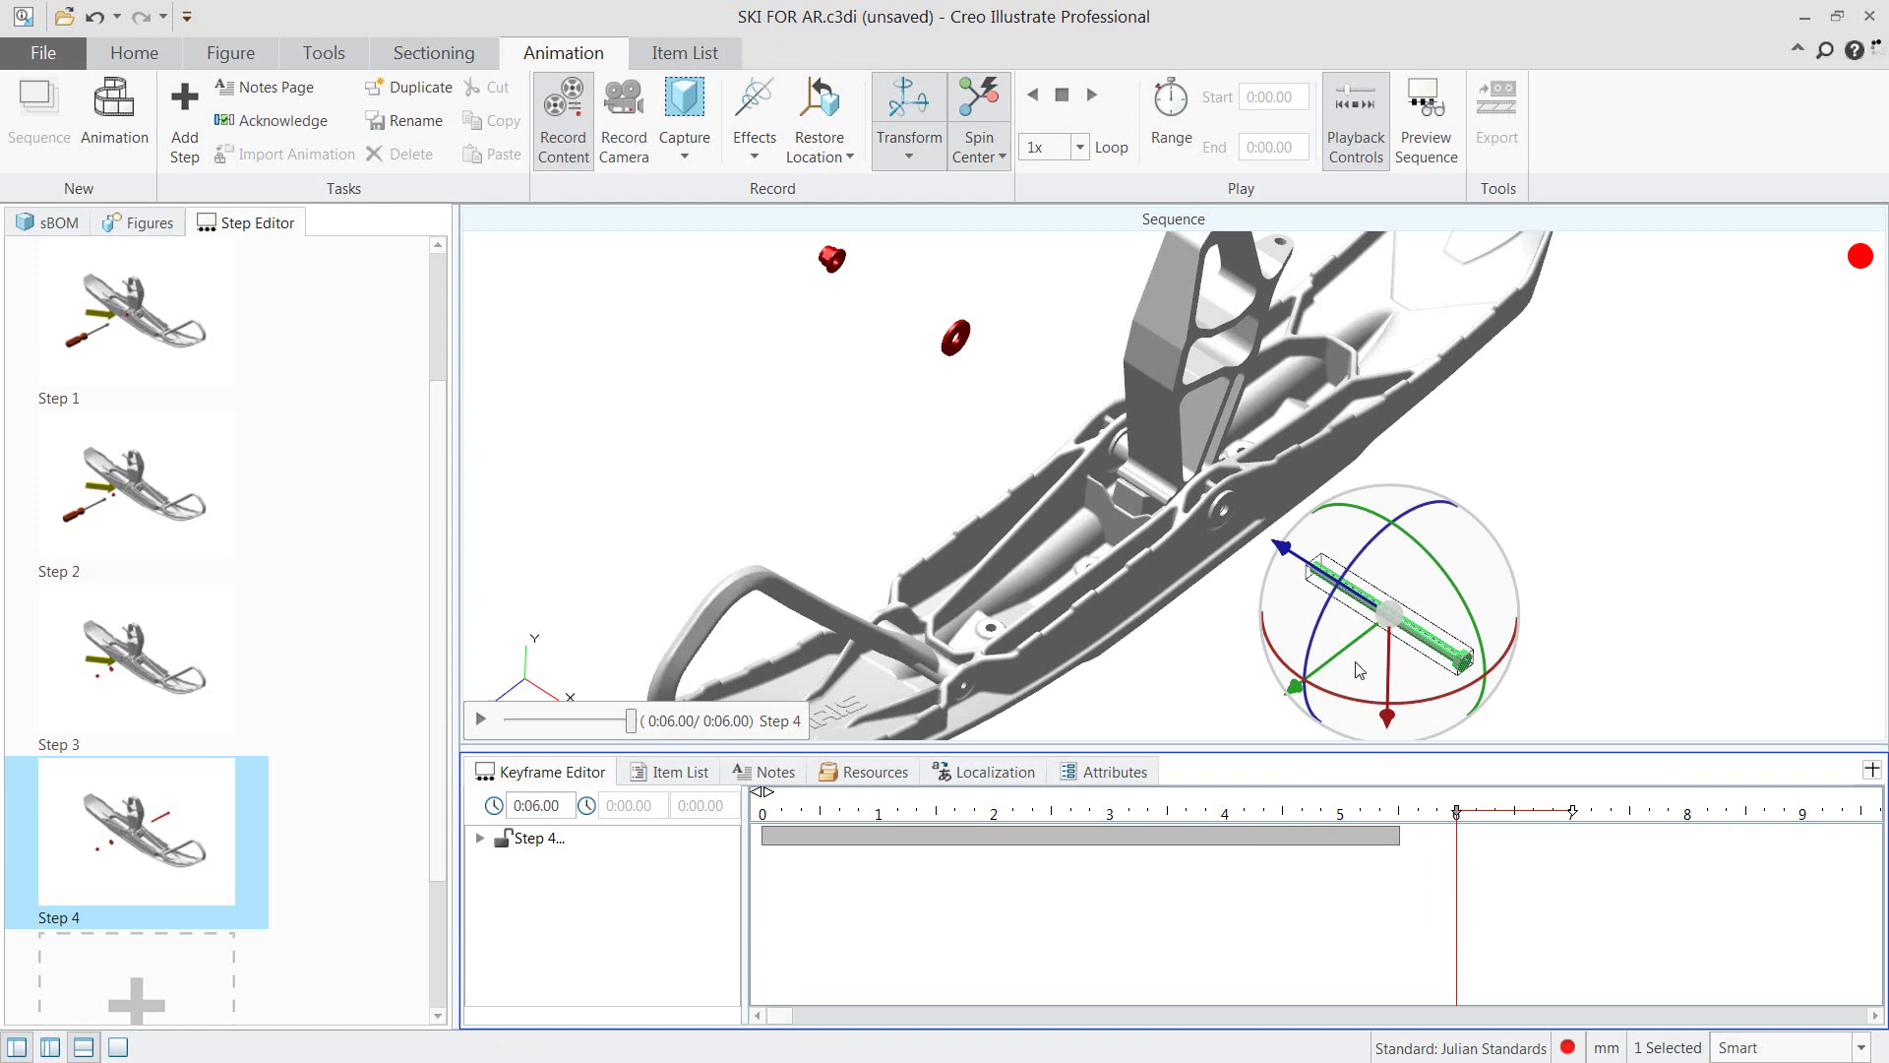
left_click(1220, 522)
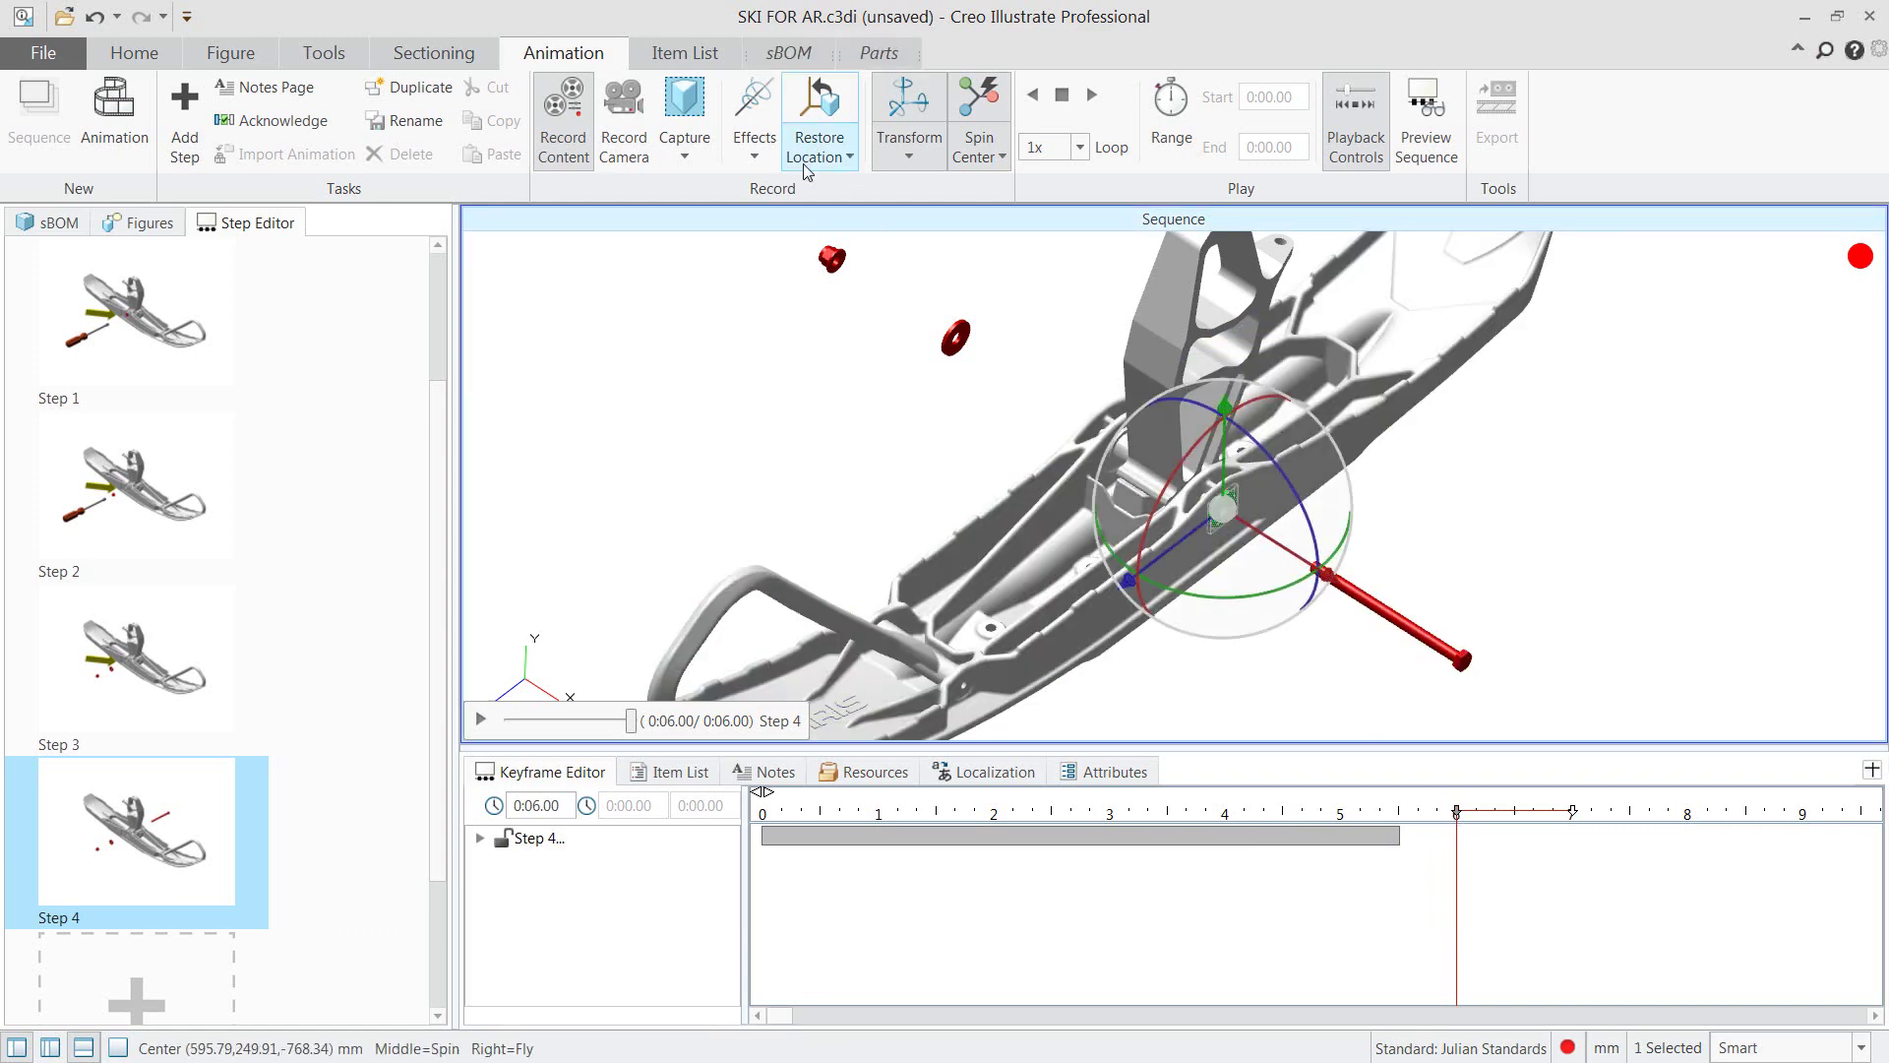
left_click(755, 127)
left_click(783, 363)
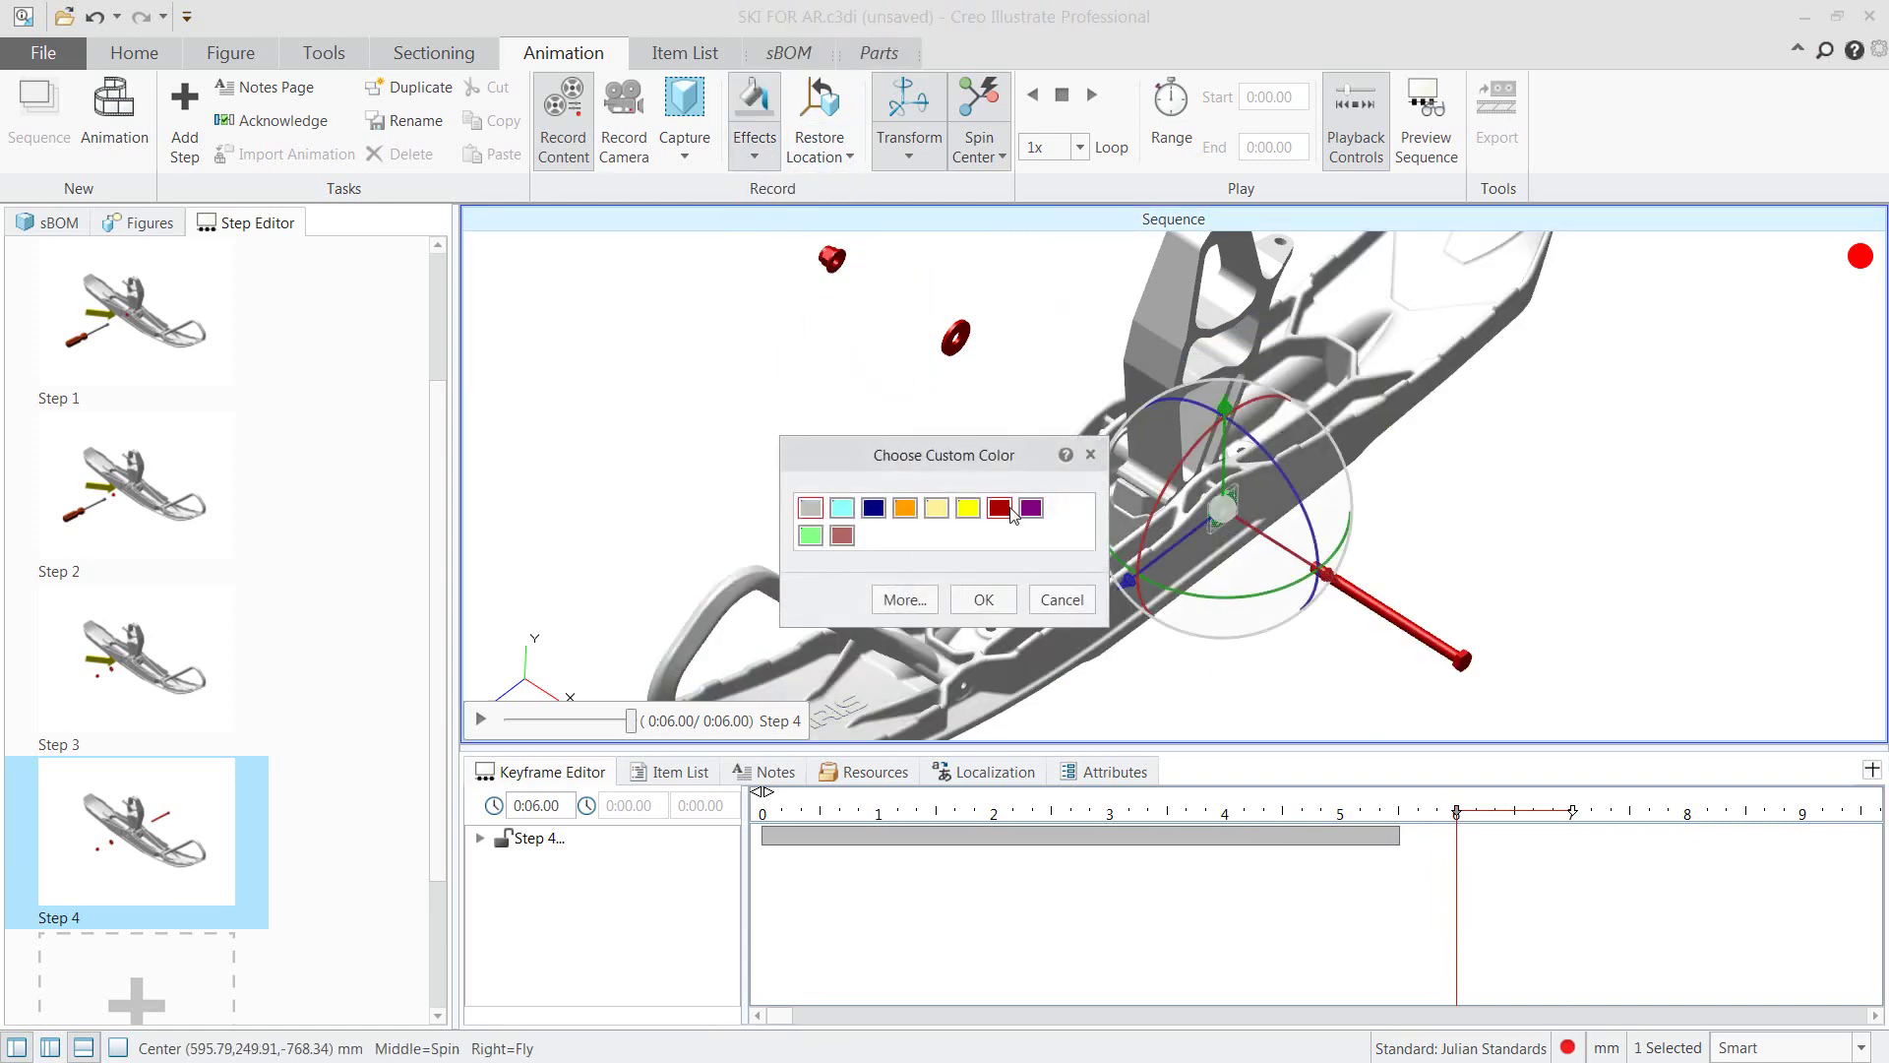
left_click(983, 599)
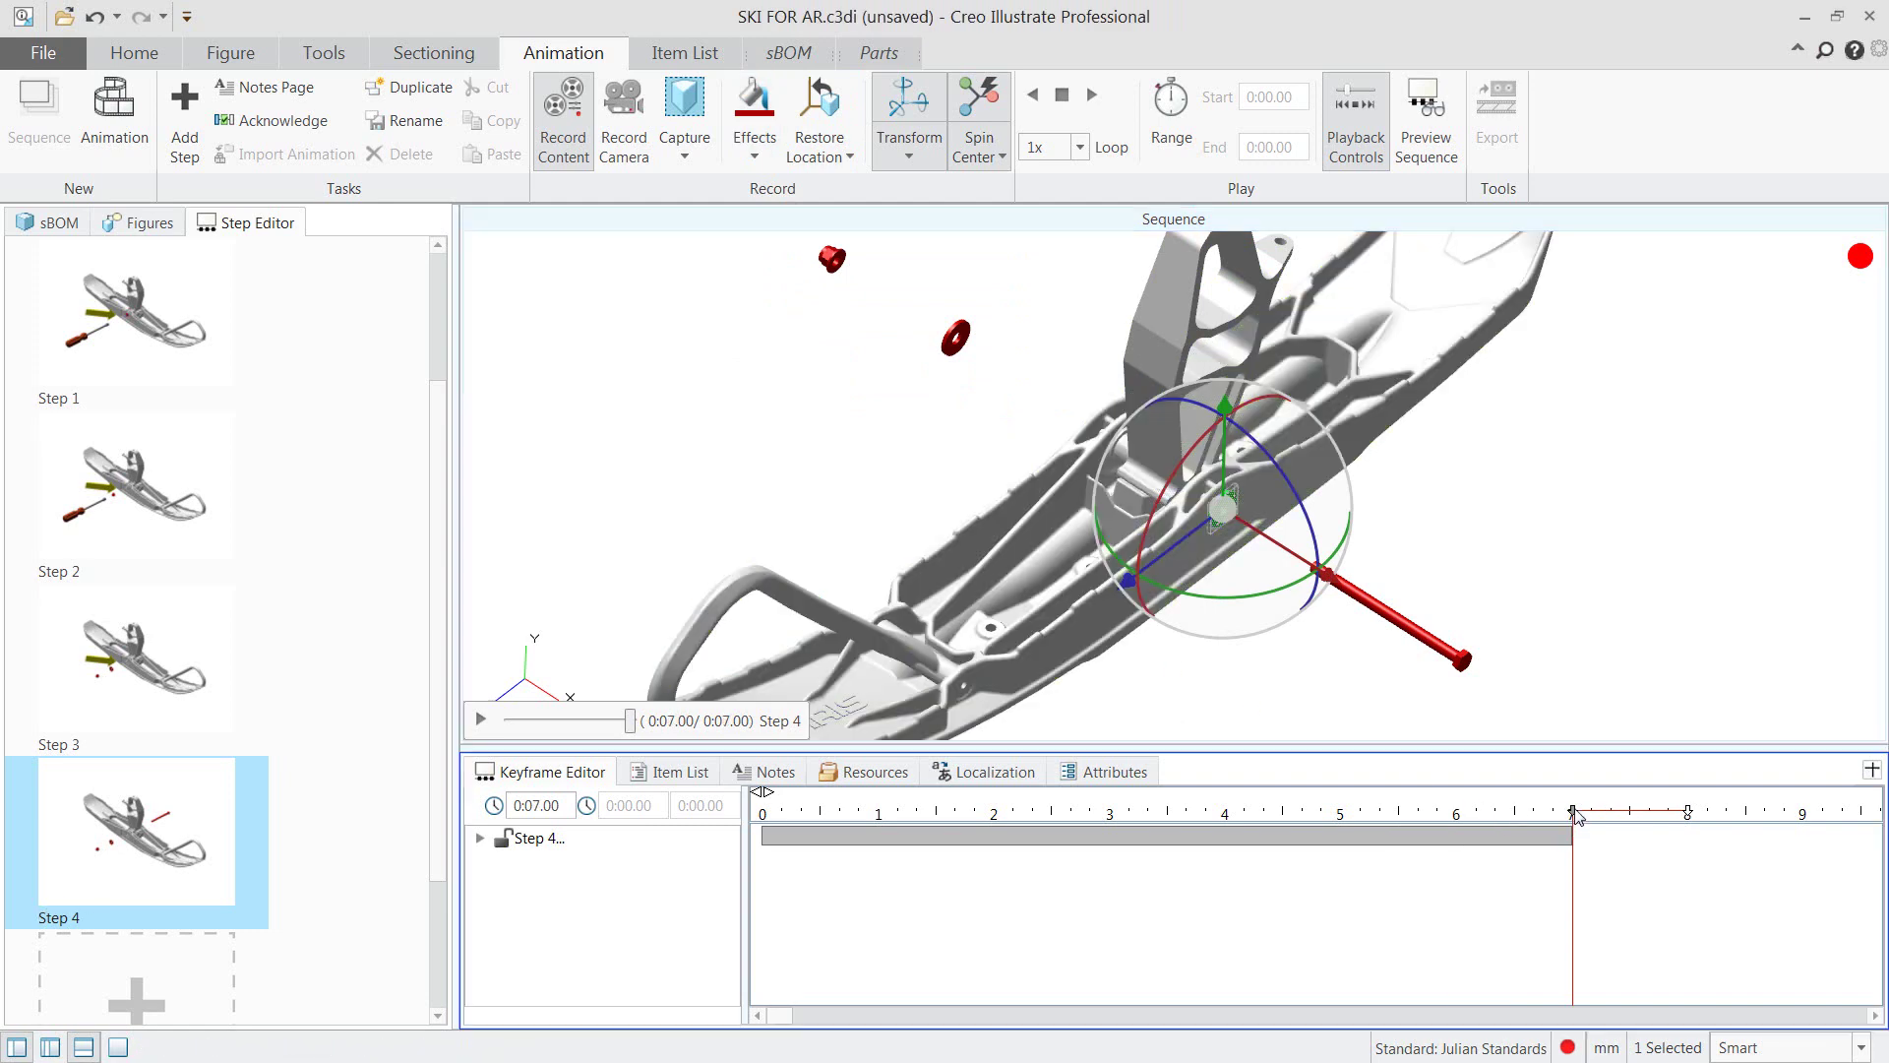
Animate the washer and pivot bolt moving outward together along the bolt axis, starting at 7.5 s in Step 4.
left_click_drag(1575, 813, 1631, 815)
left_click(1398, 624, "ctrl")
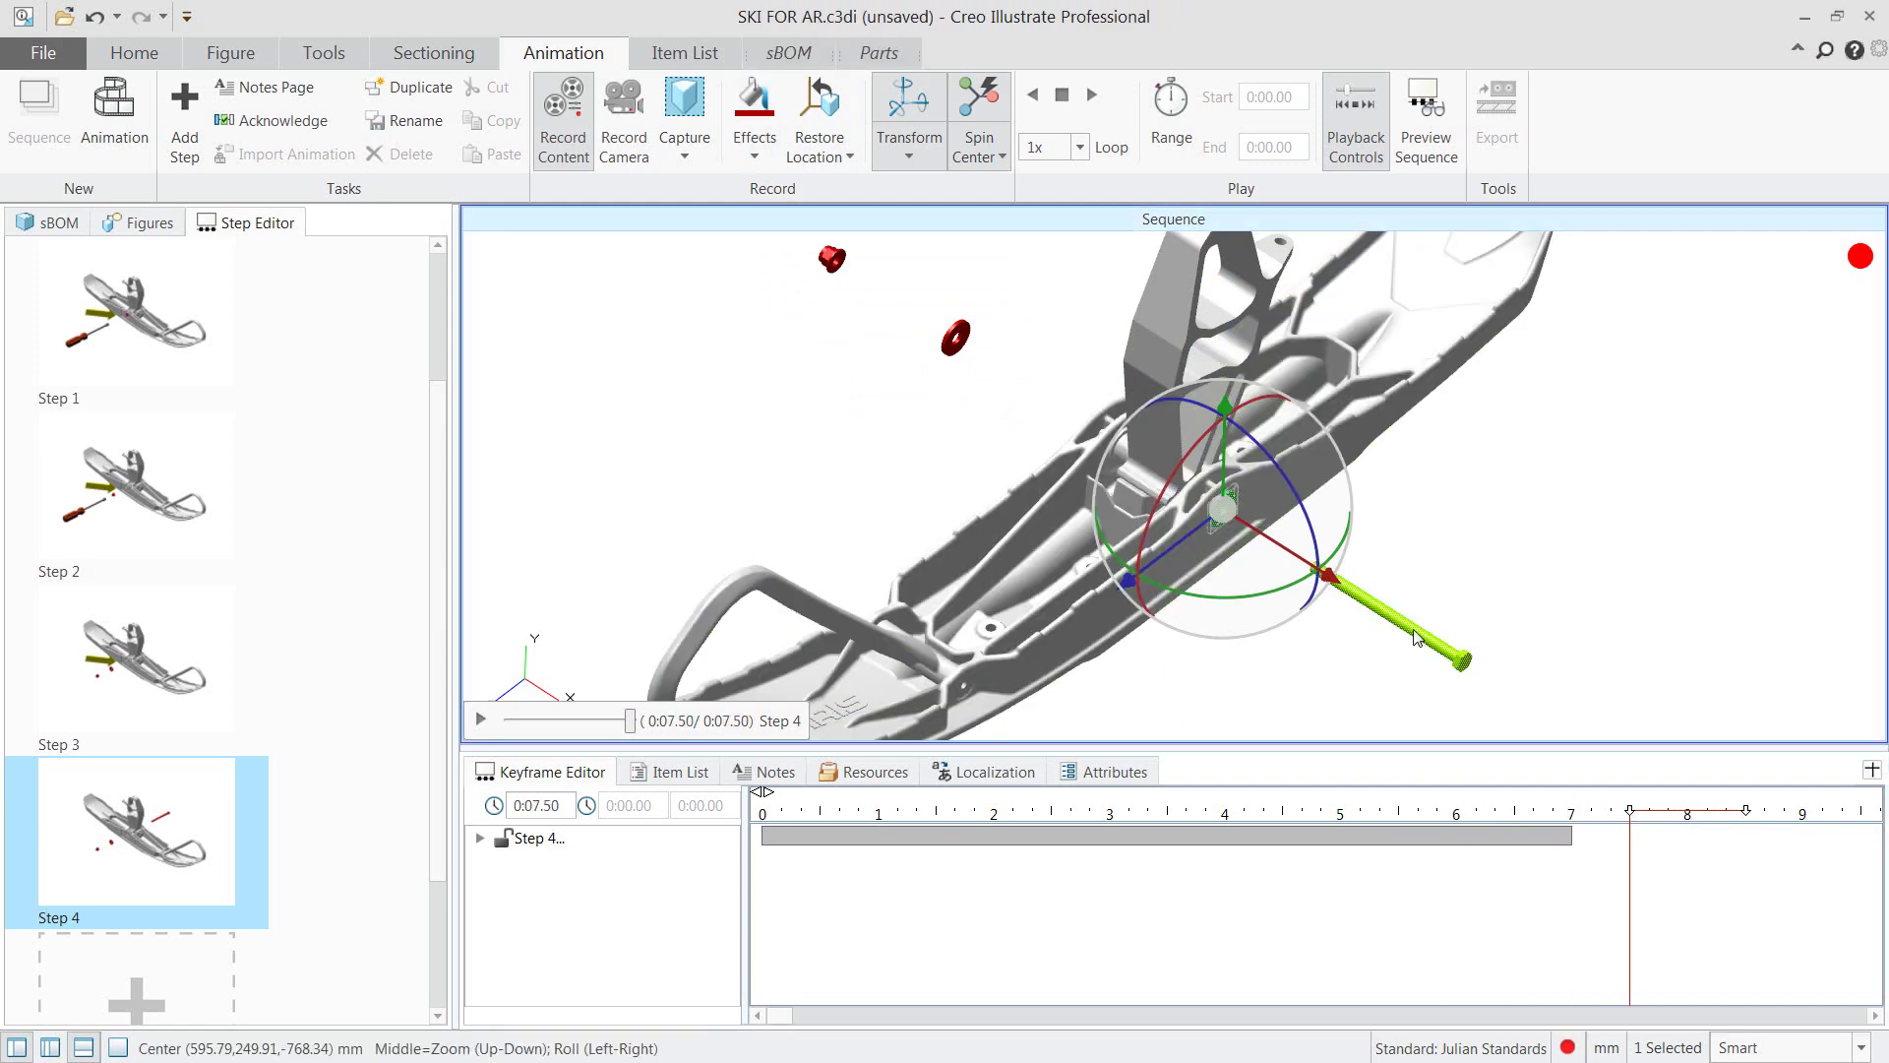
left_click_drag(1397, 624, 1498, 679)
left_click(1594, 486)
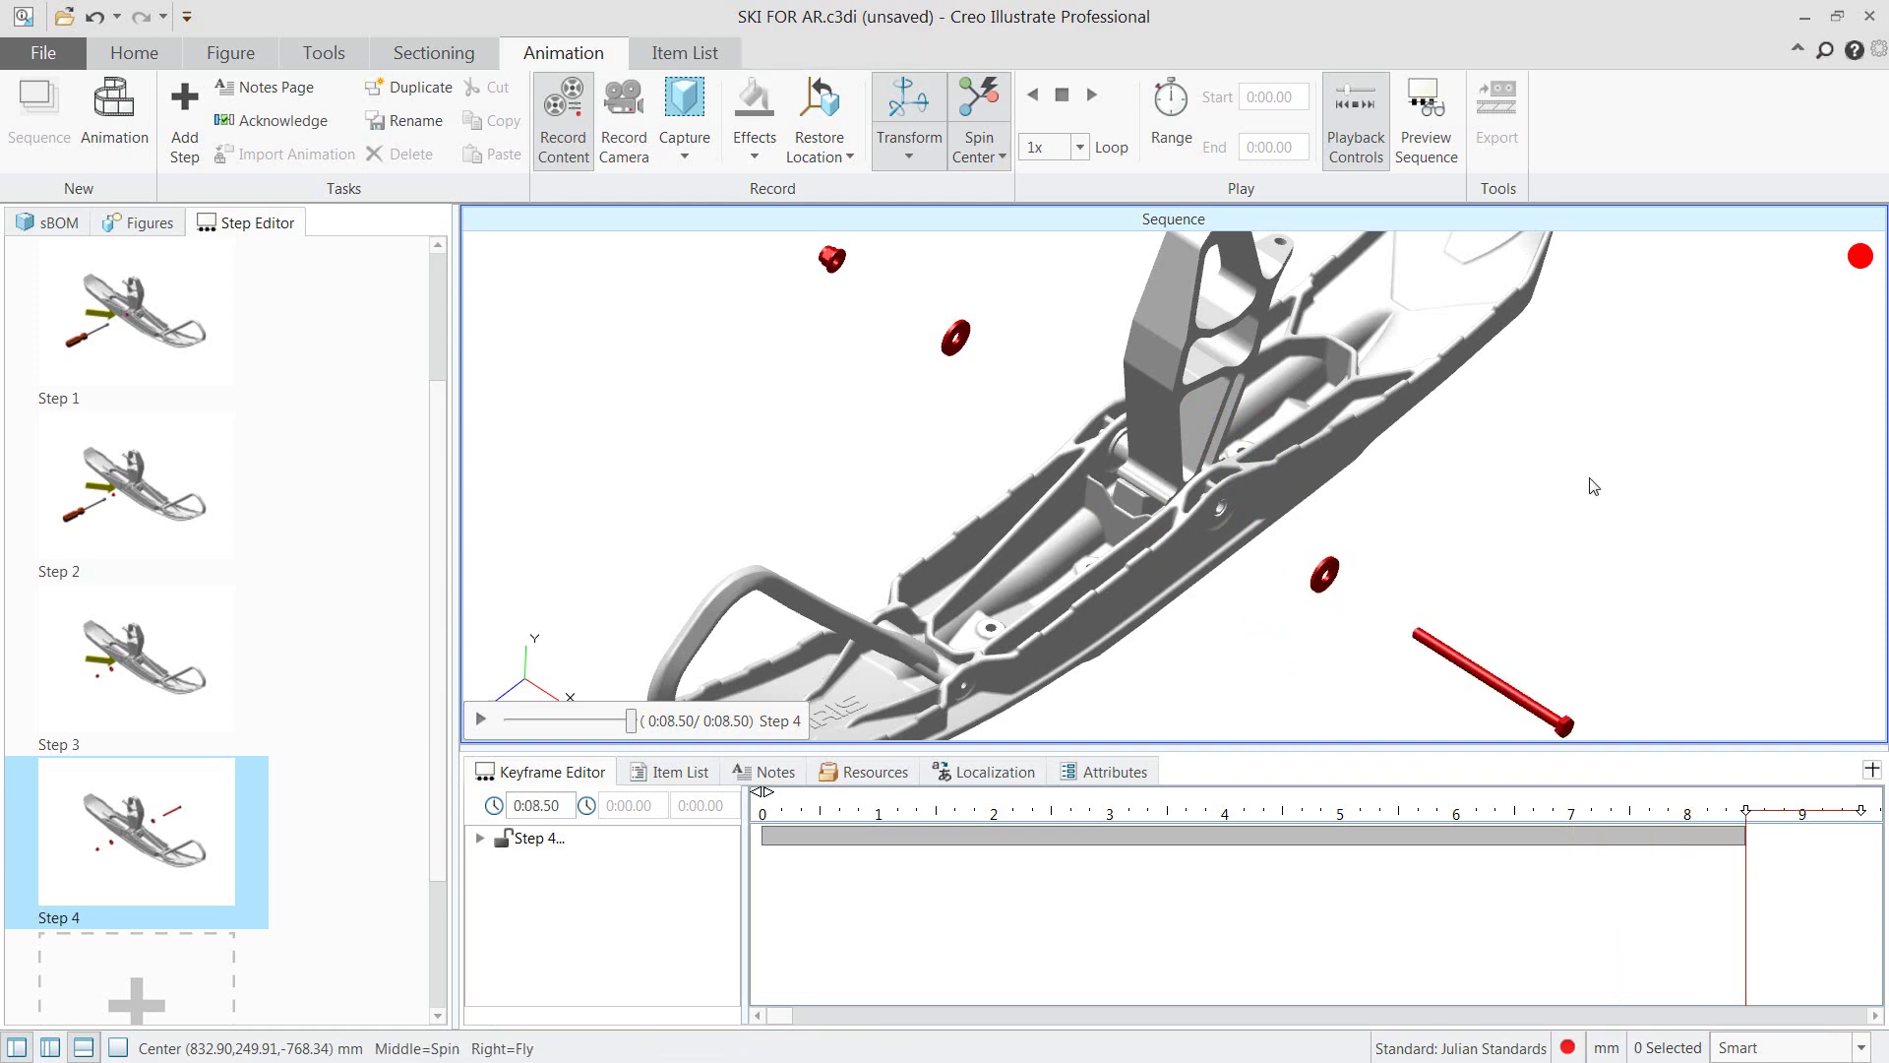
Examine the component keyframes of Step 4 and play the step back.
left_click(183, 844)
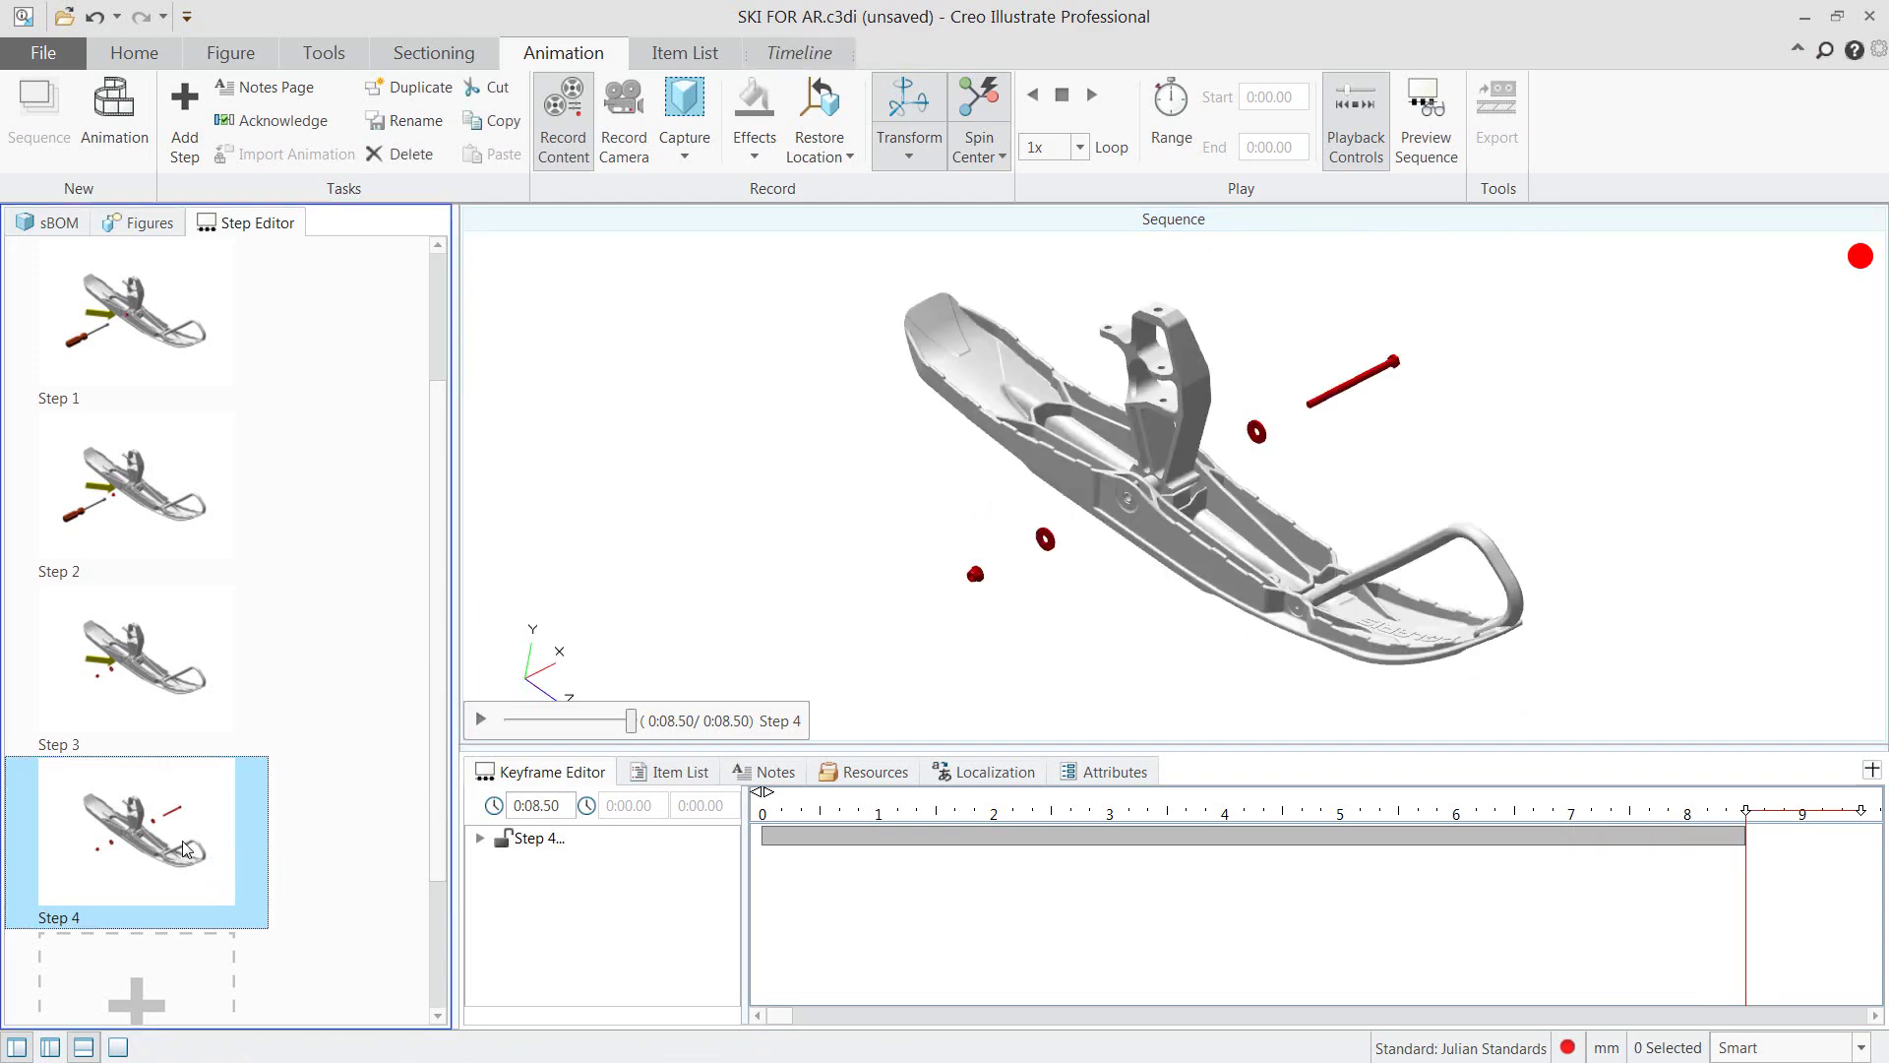
left_click(481, 838)
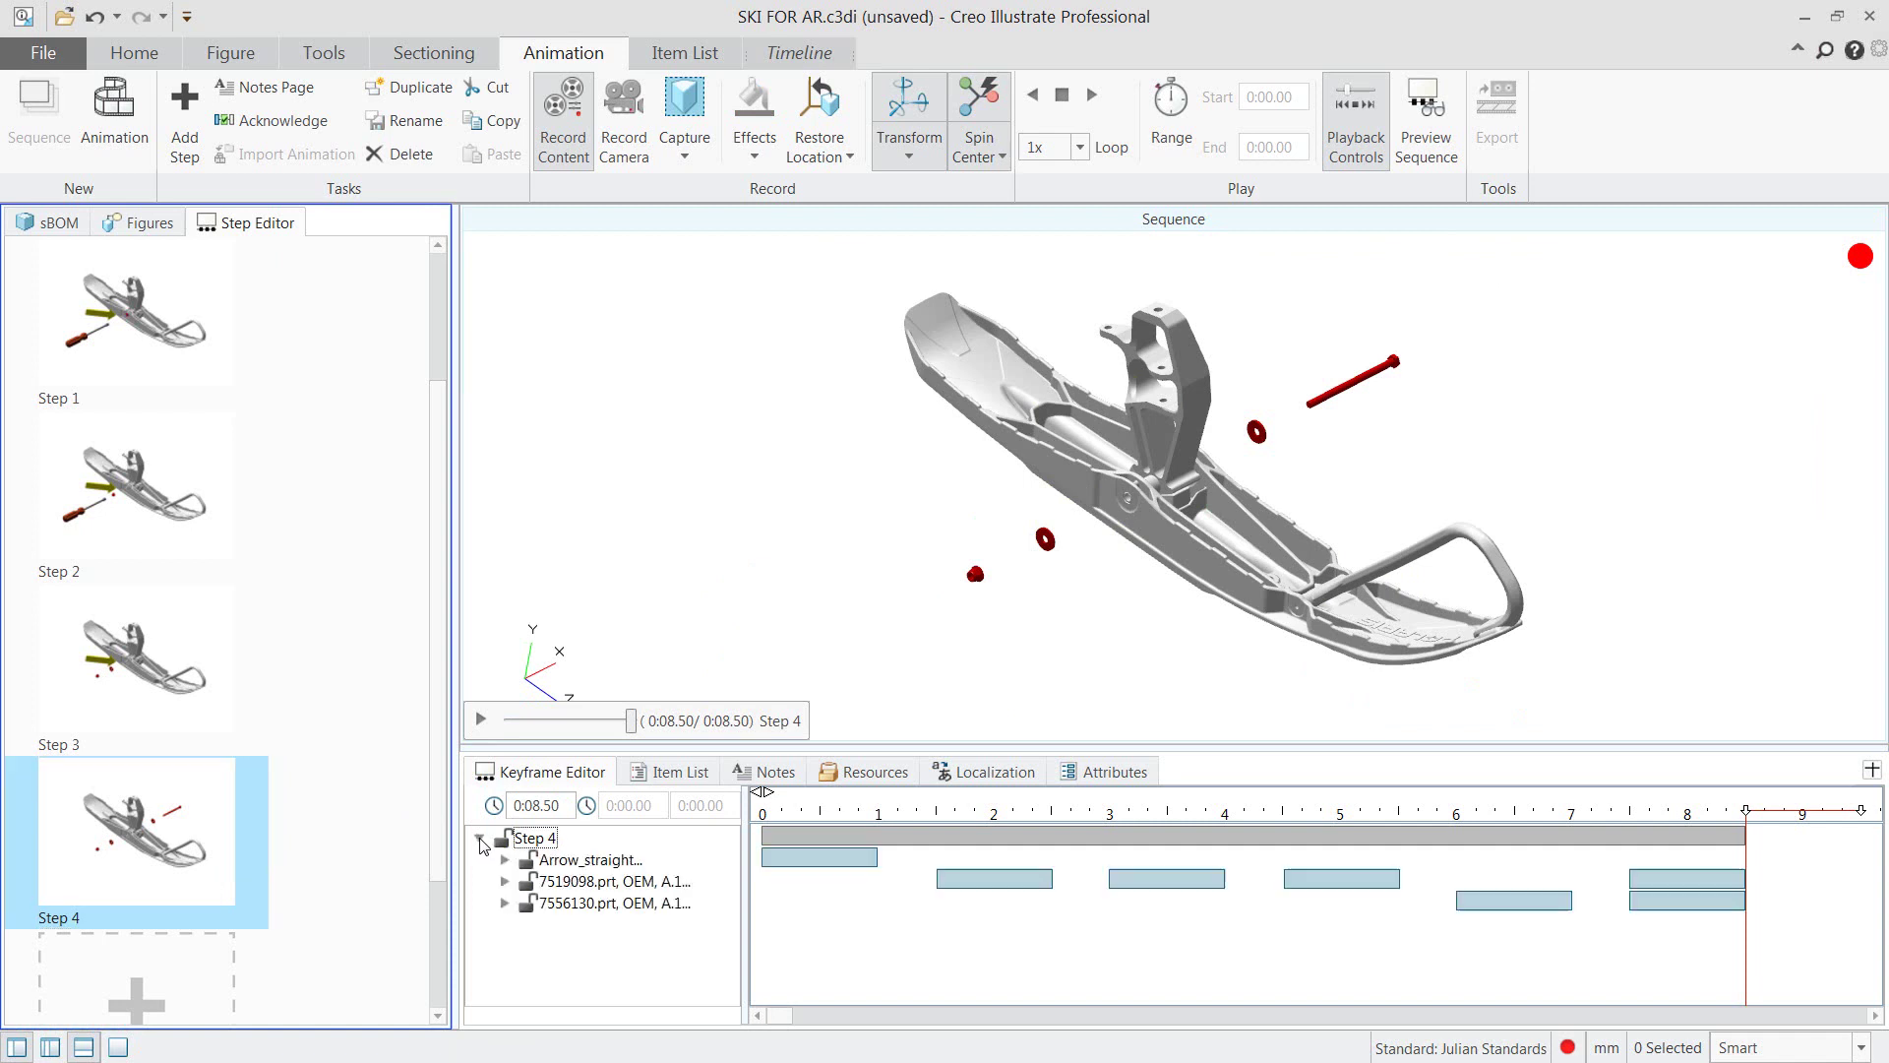
left_click(481, 722)
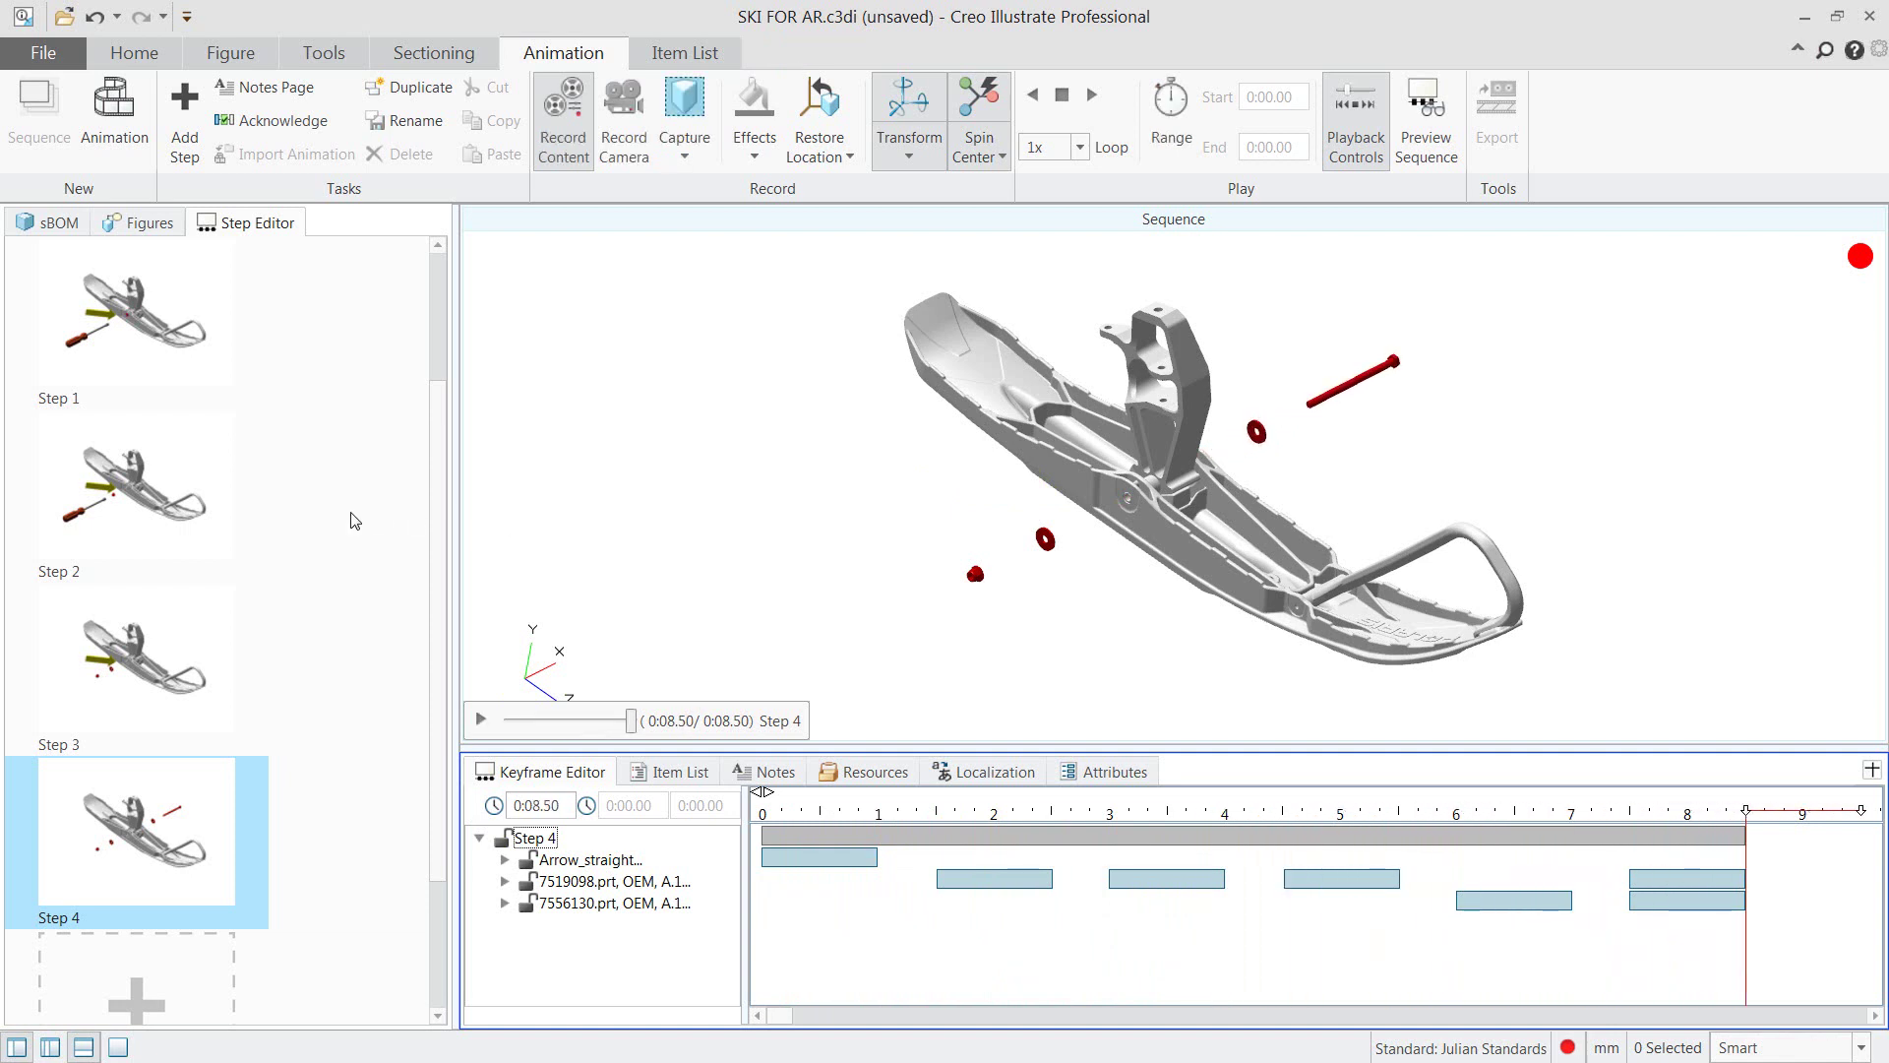
Add Step 5 and apply a light cyan Color effect to the spindle and its small lower parts at the start.
left_click(191, 122)
scroll(1275, 362, "up", 3)
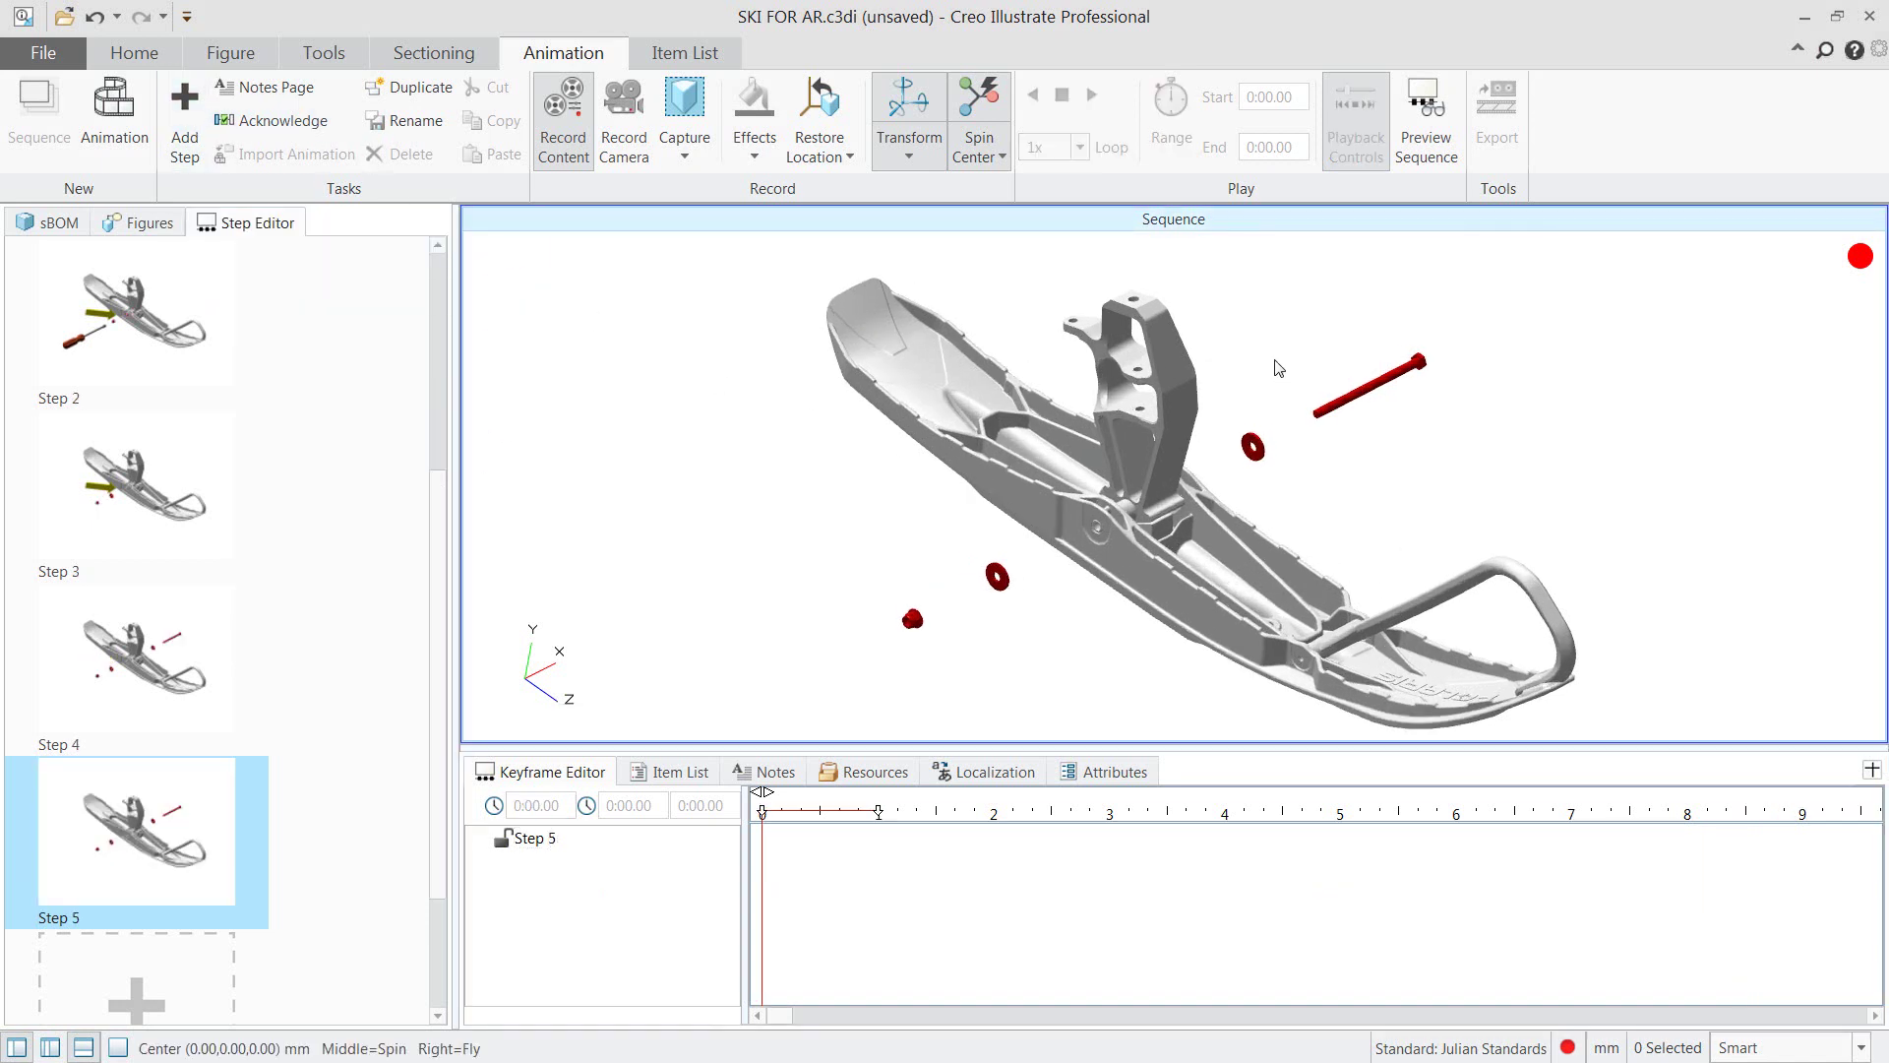
left_click_drag(998, 255, 1183, 565)
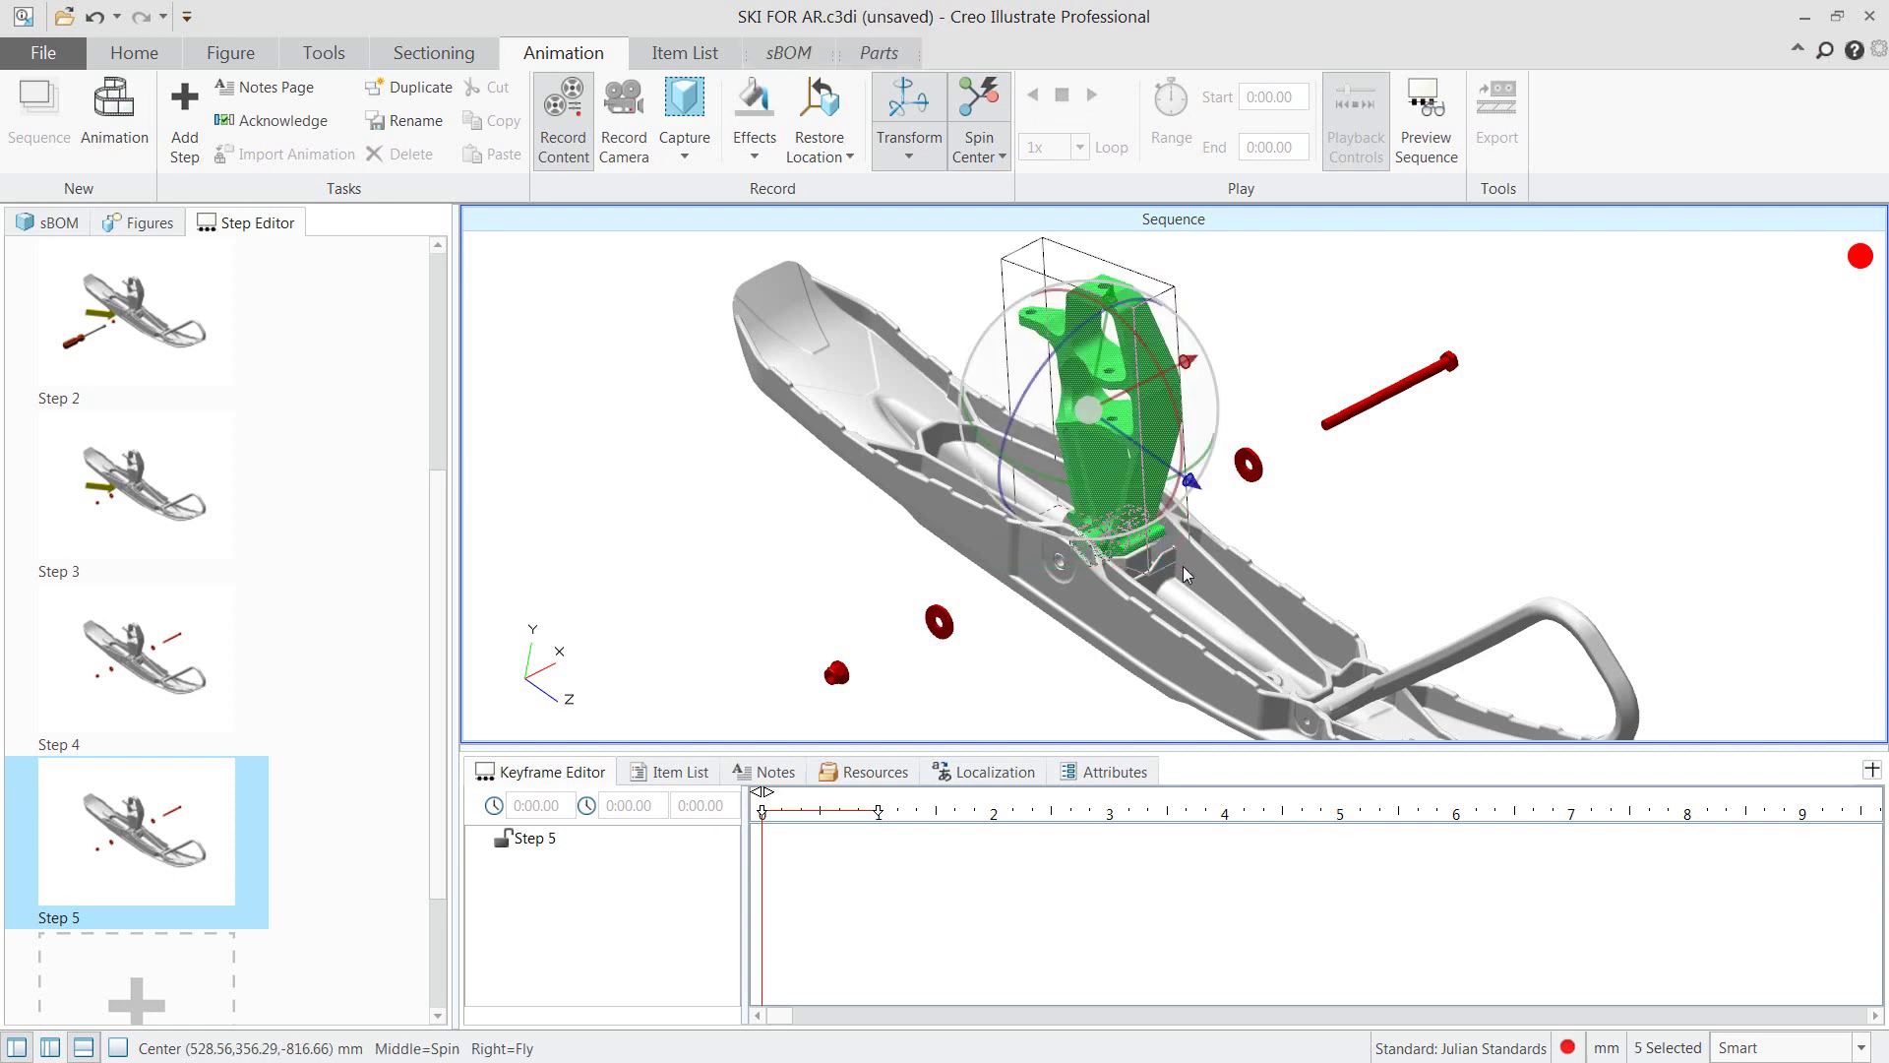
scroll(1005, 480, "down", 3)
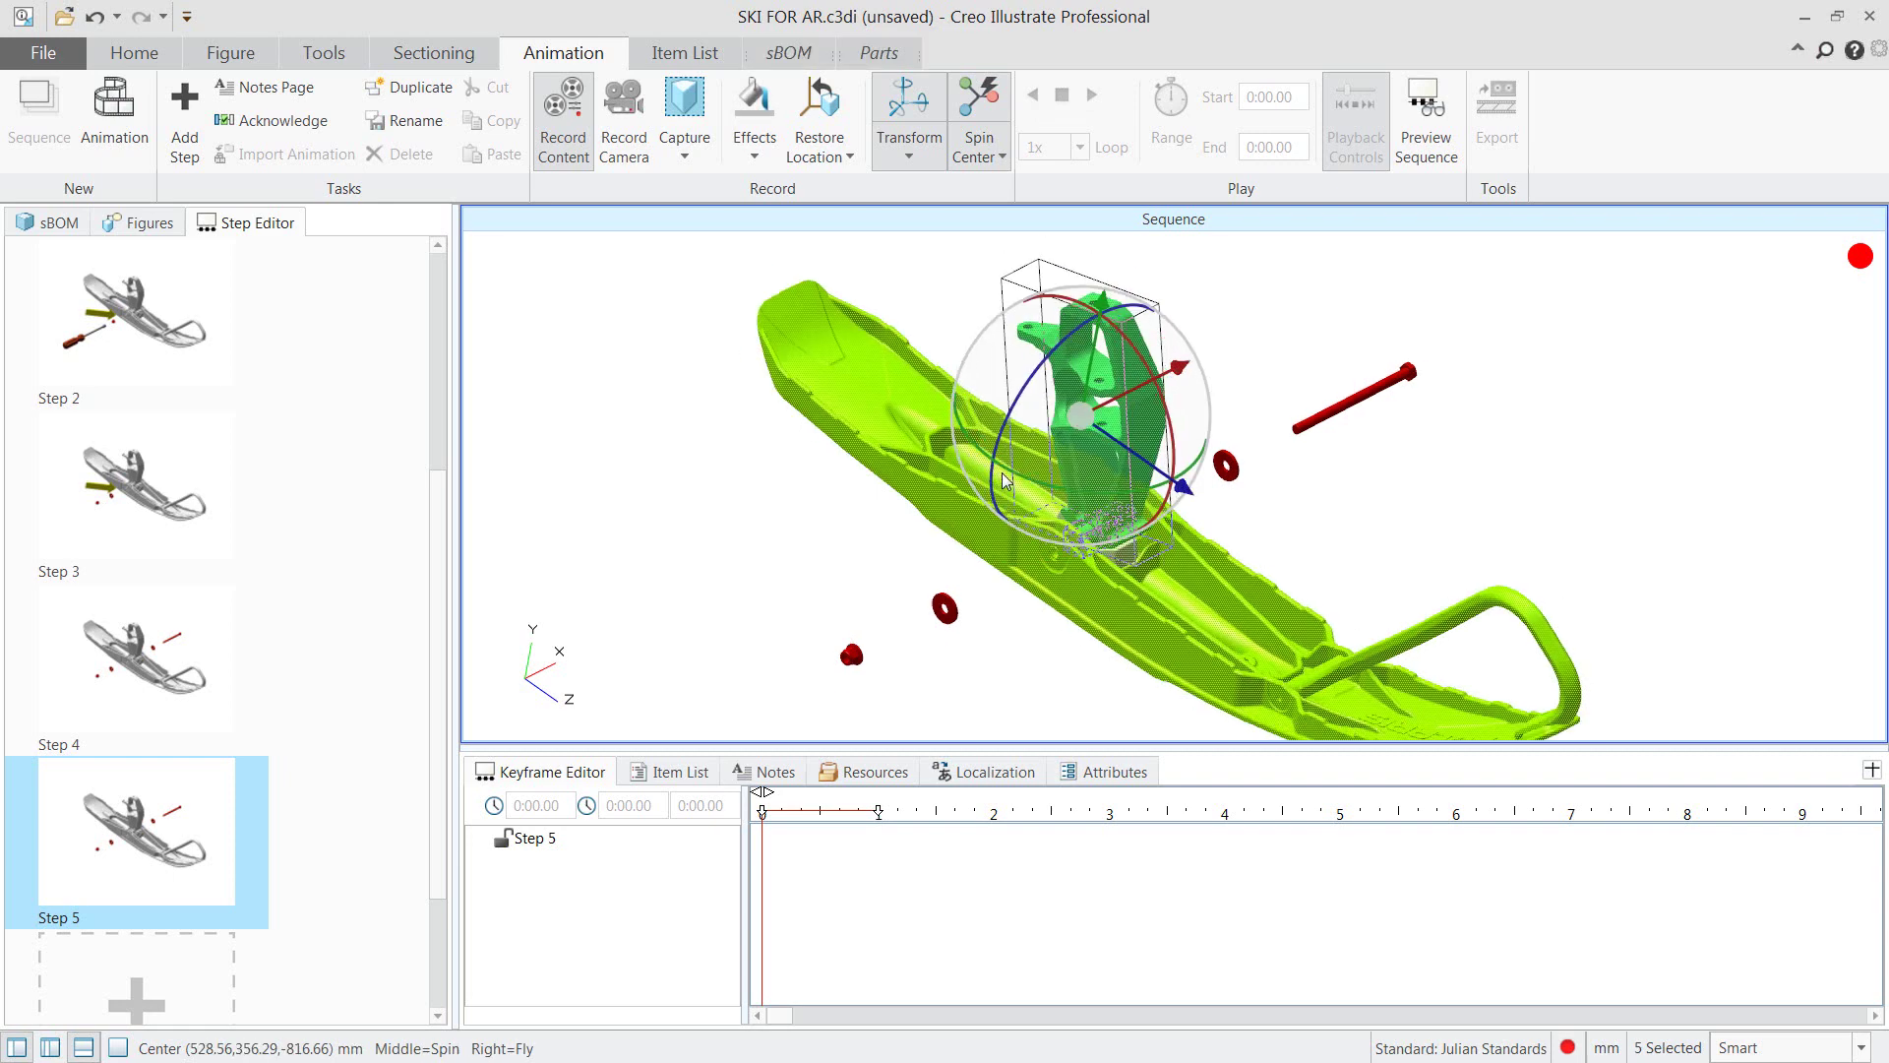
left_click(755, 155)
left_click(787, 366)
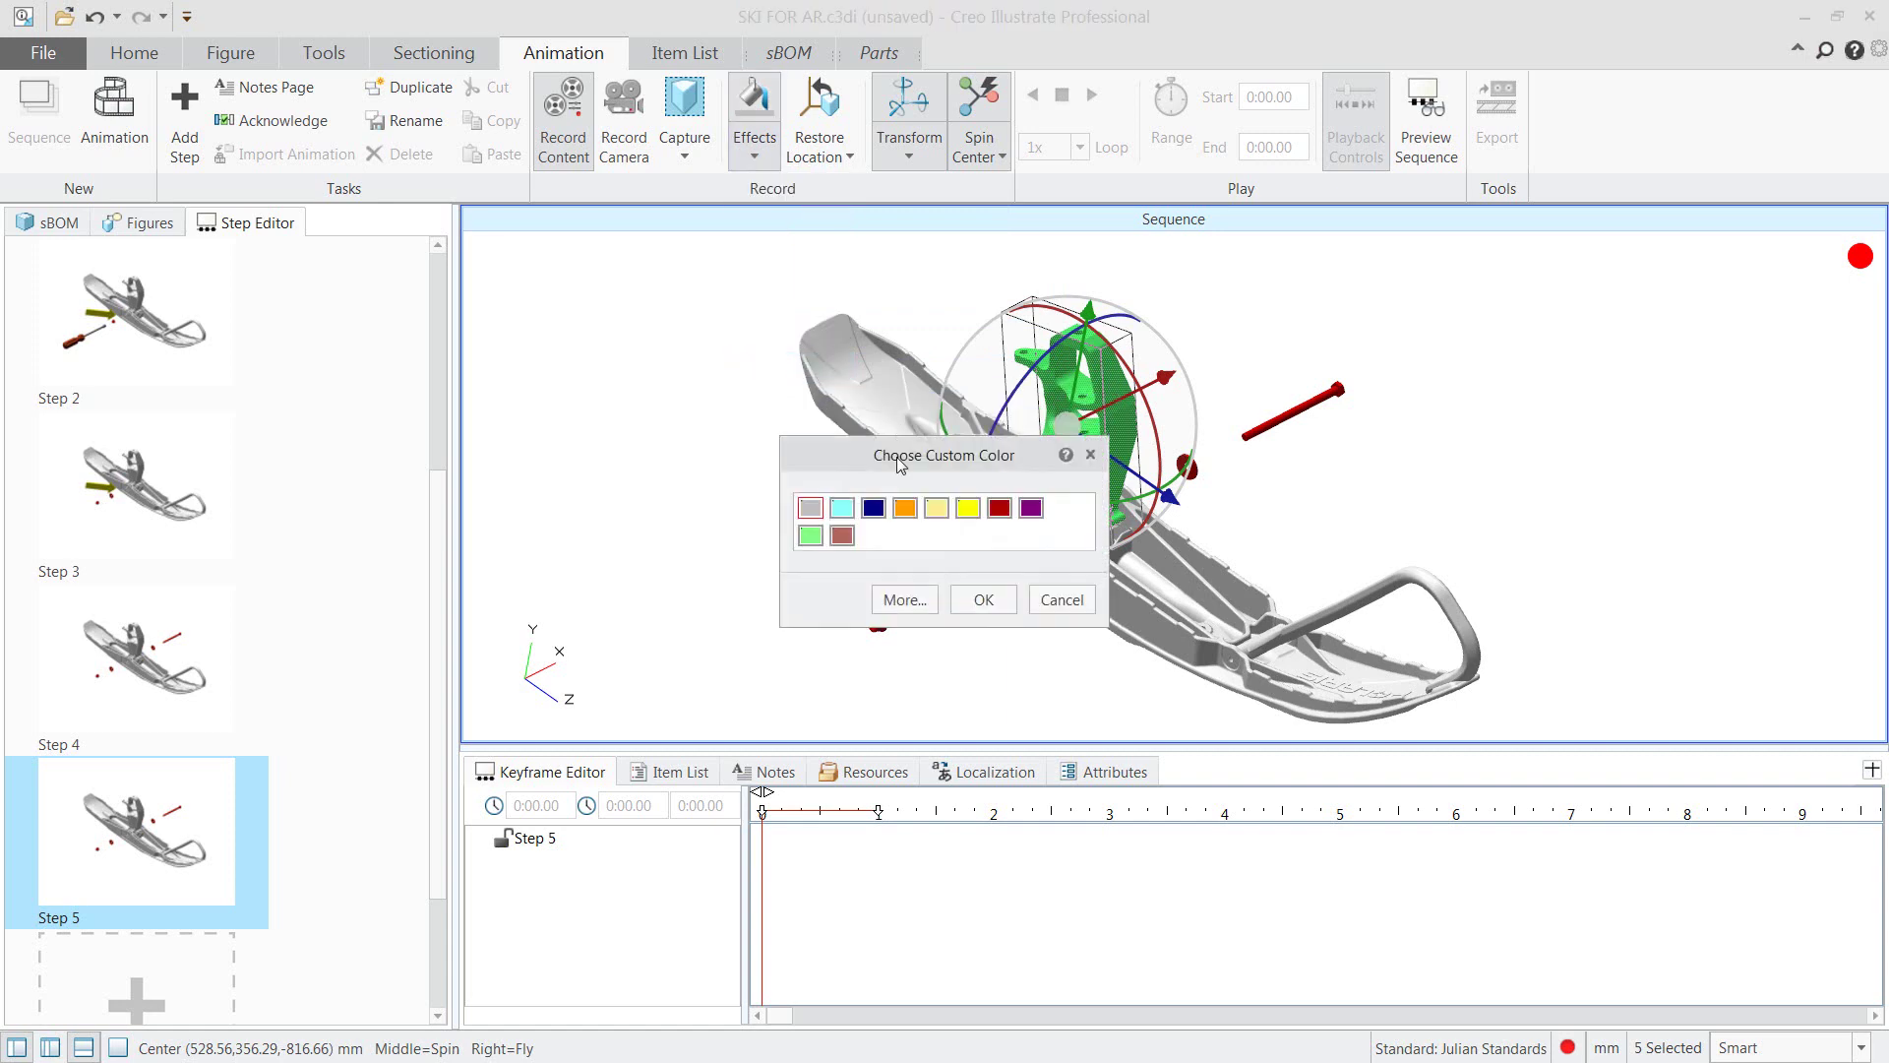
left_click(981, 600)
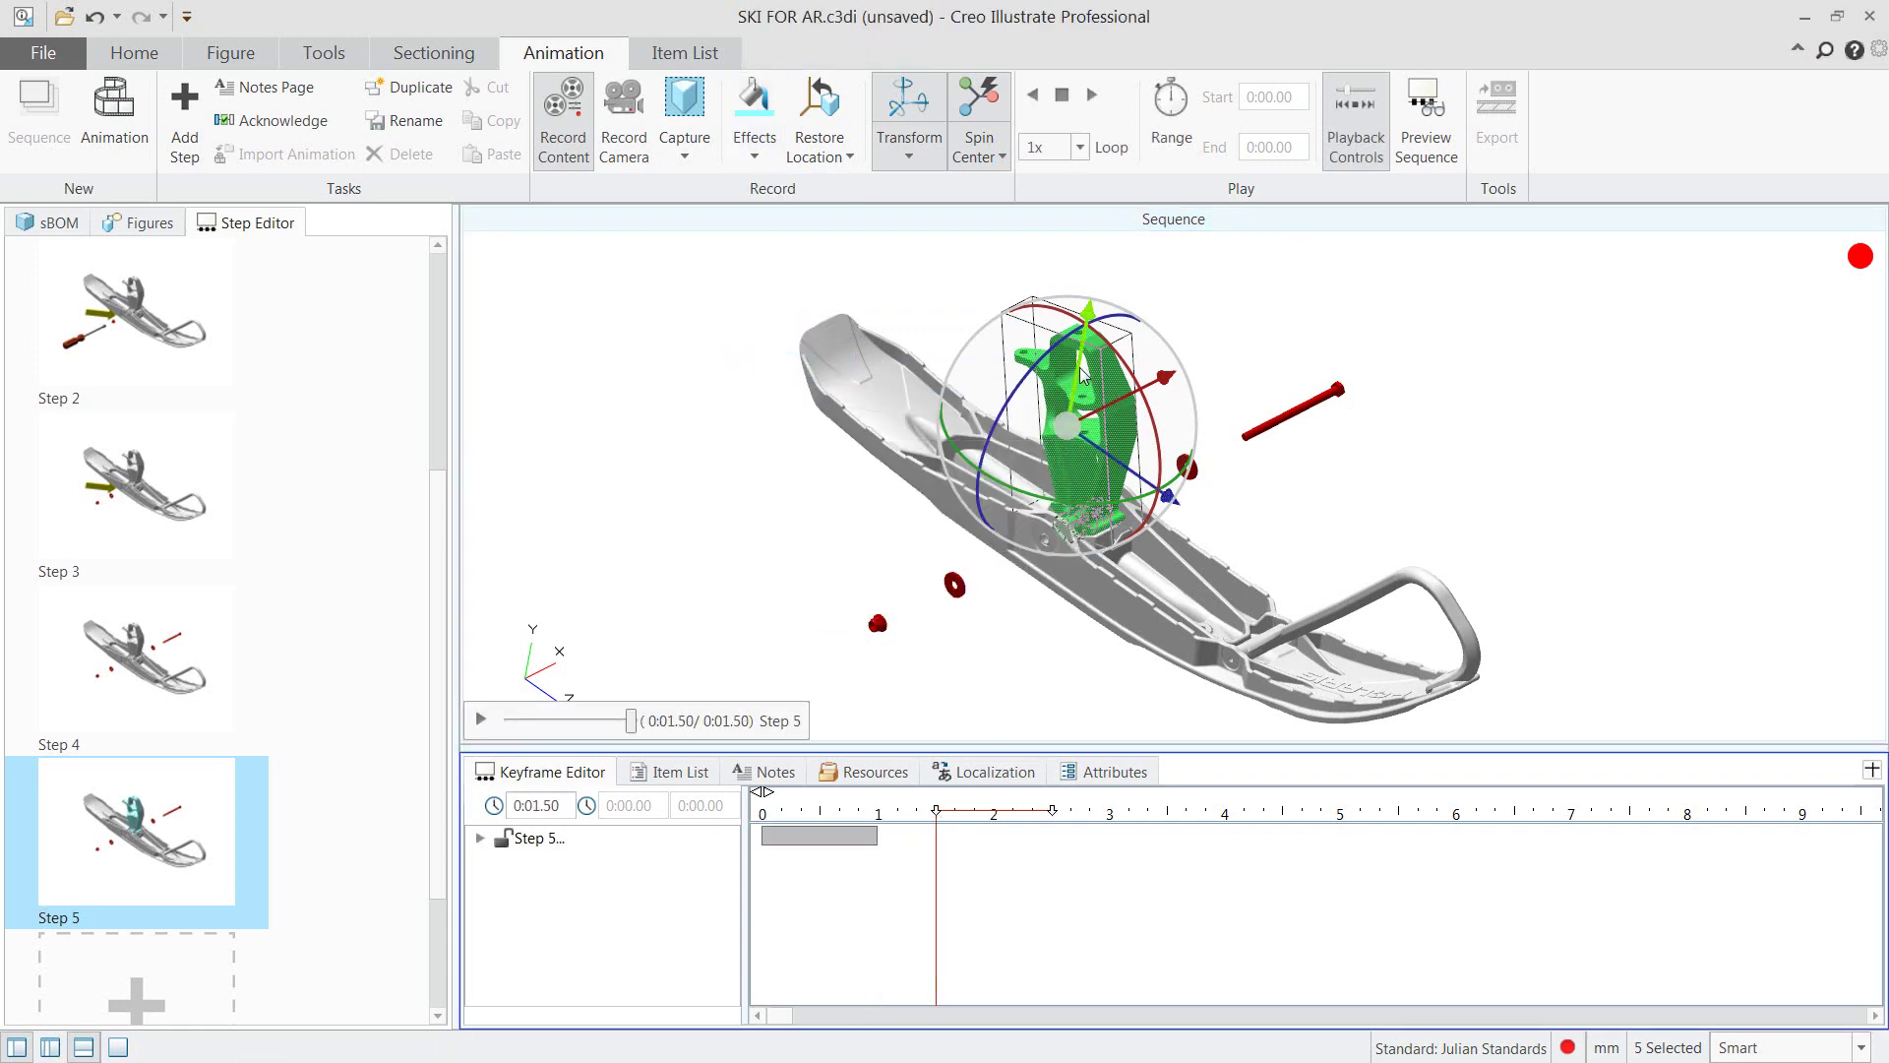
Animate the spindle assembly lifting straight up off the ski from 1.5 s in Step 5, and play the step back.
left_click_drag(1079, 369, 1089, 257)
left_click(1459, 313)
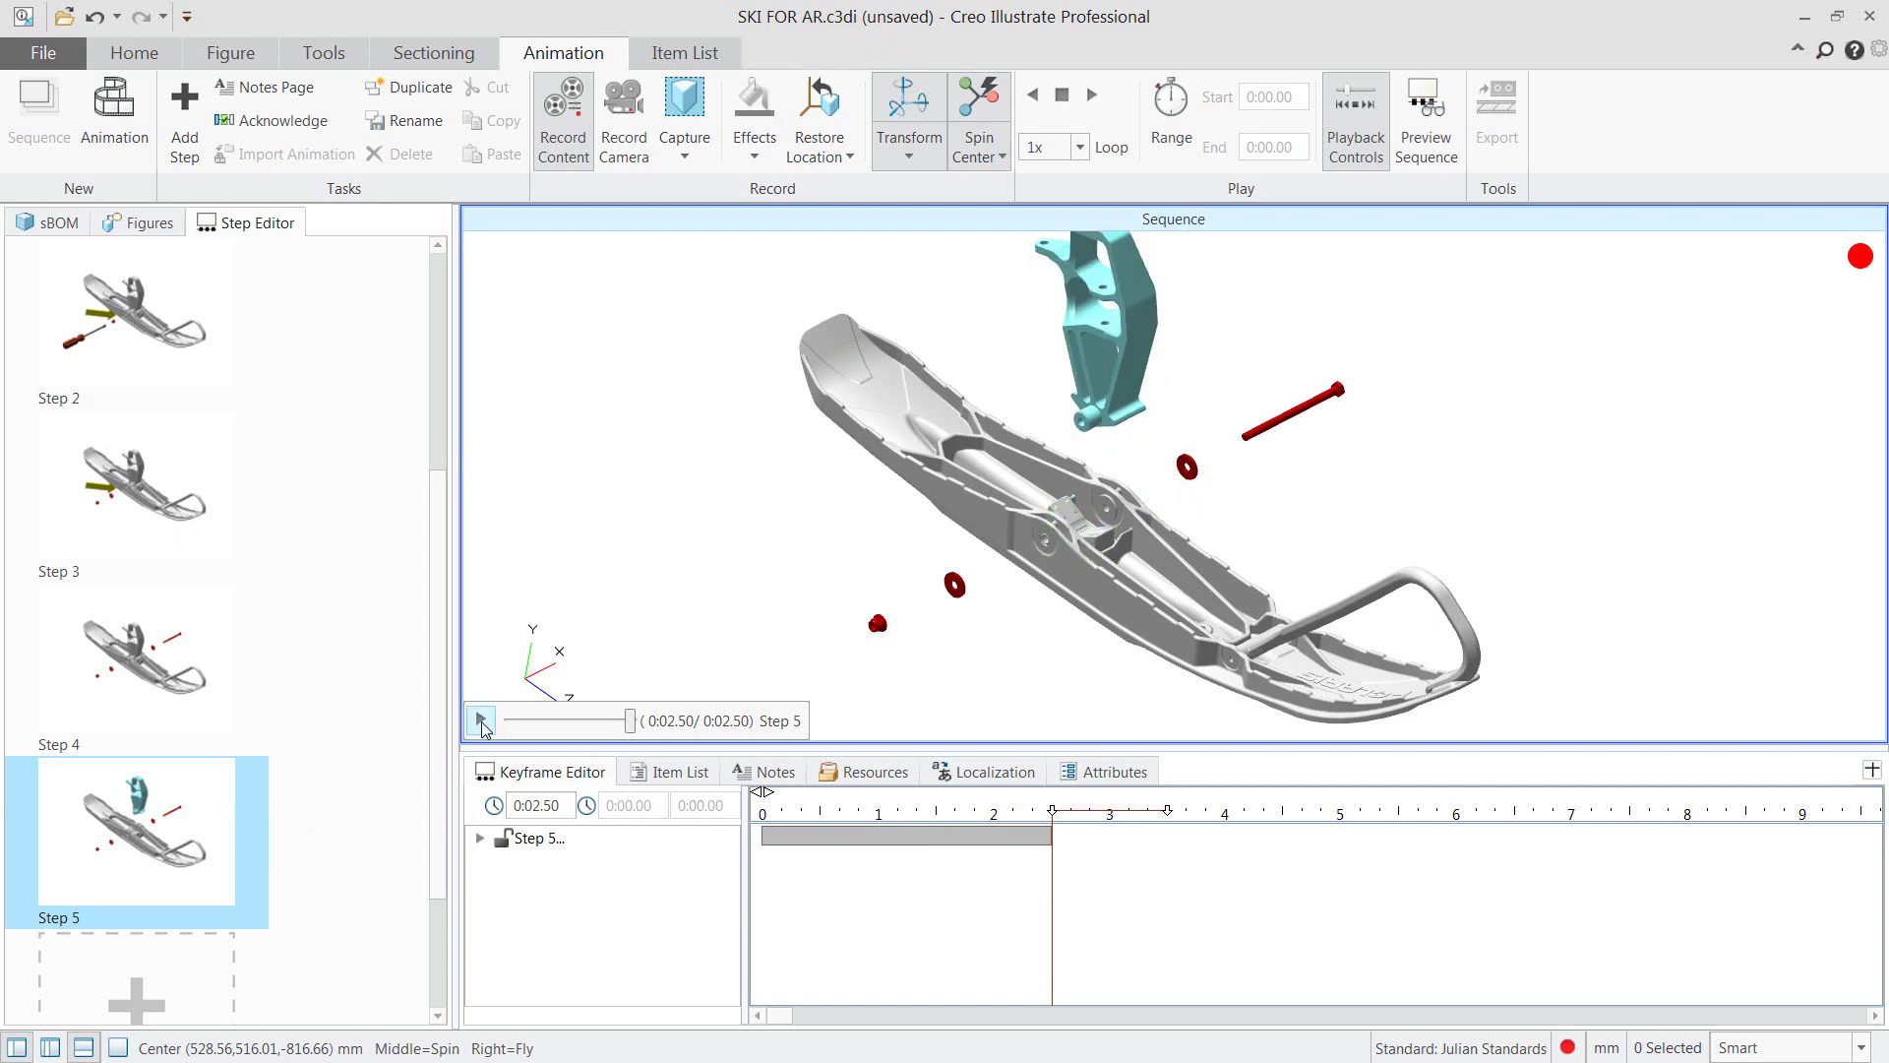
key("F9")
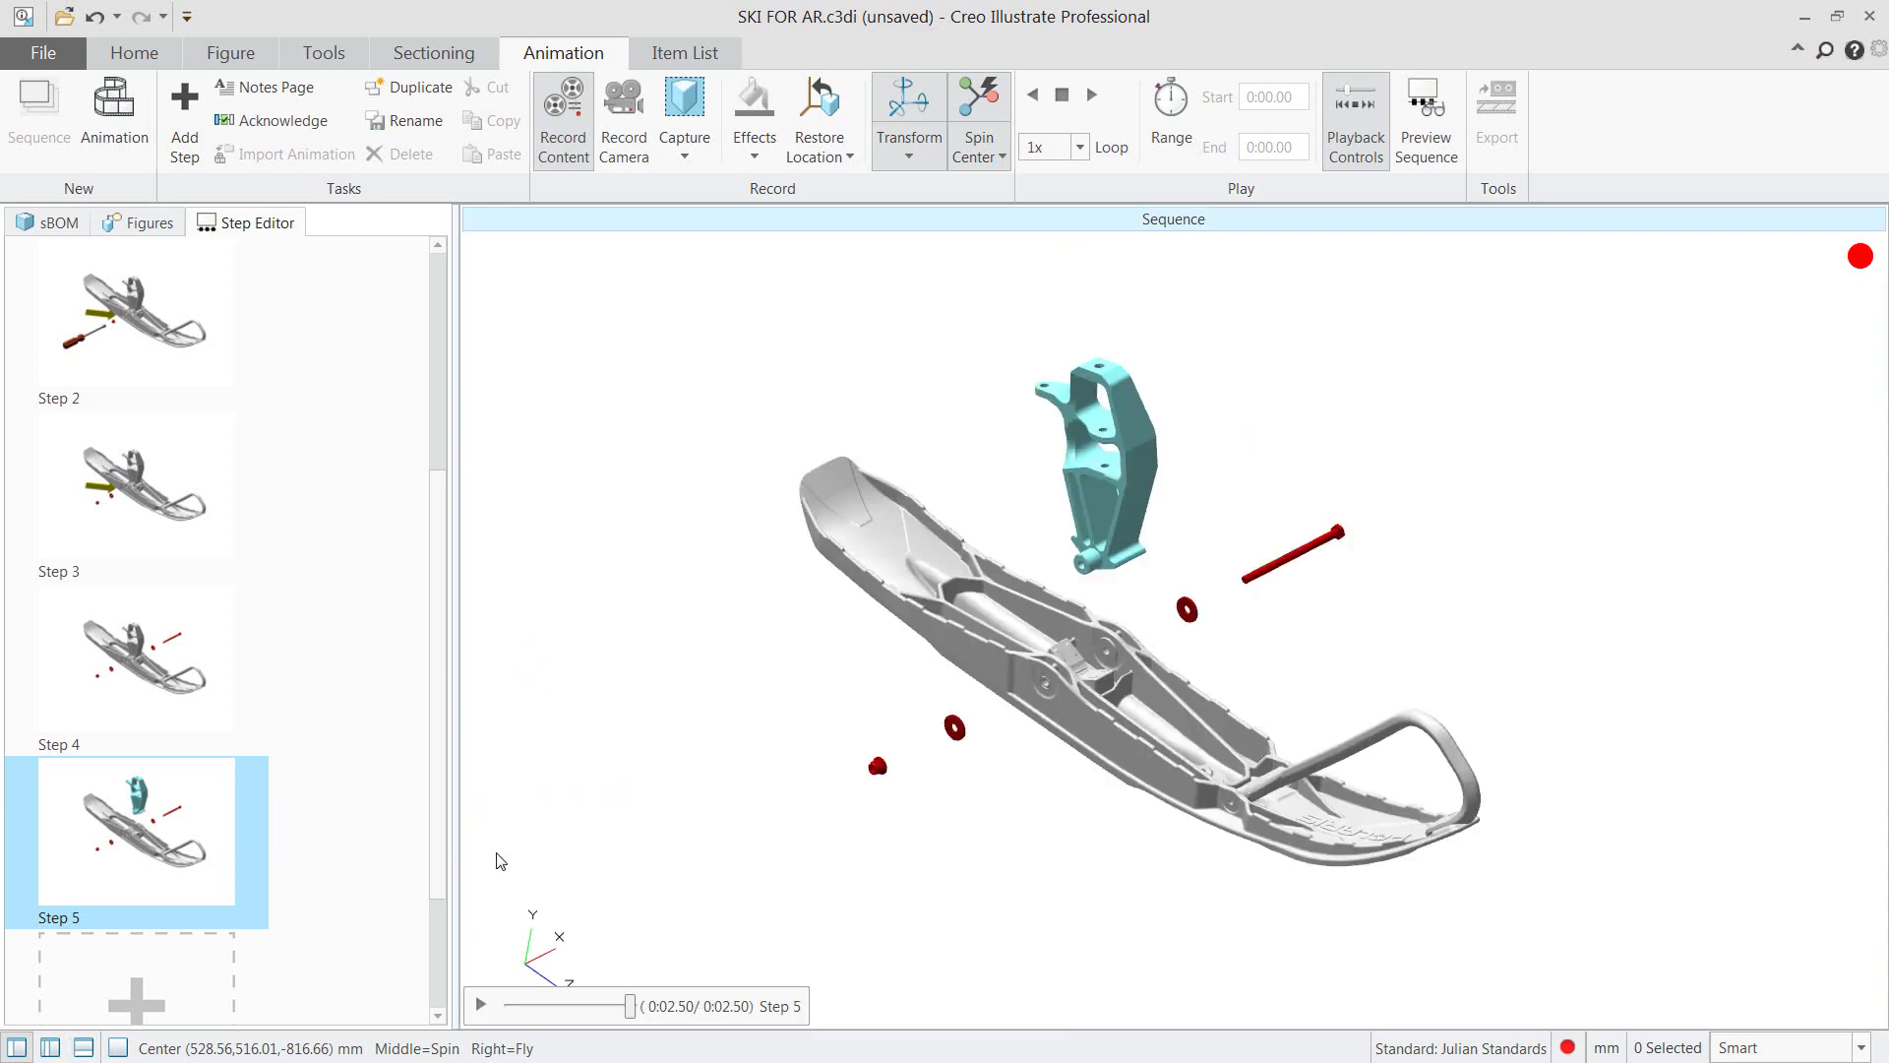
left_click(480, 1005)
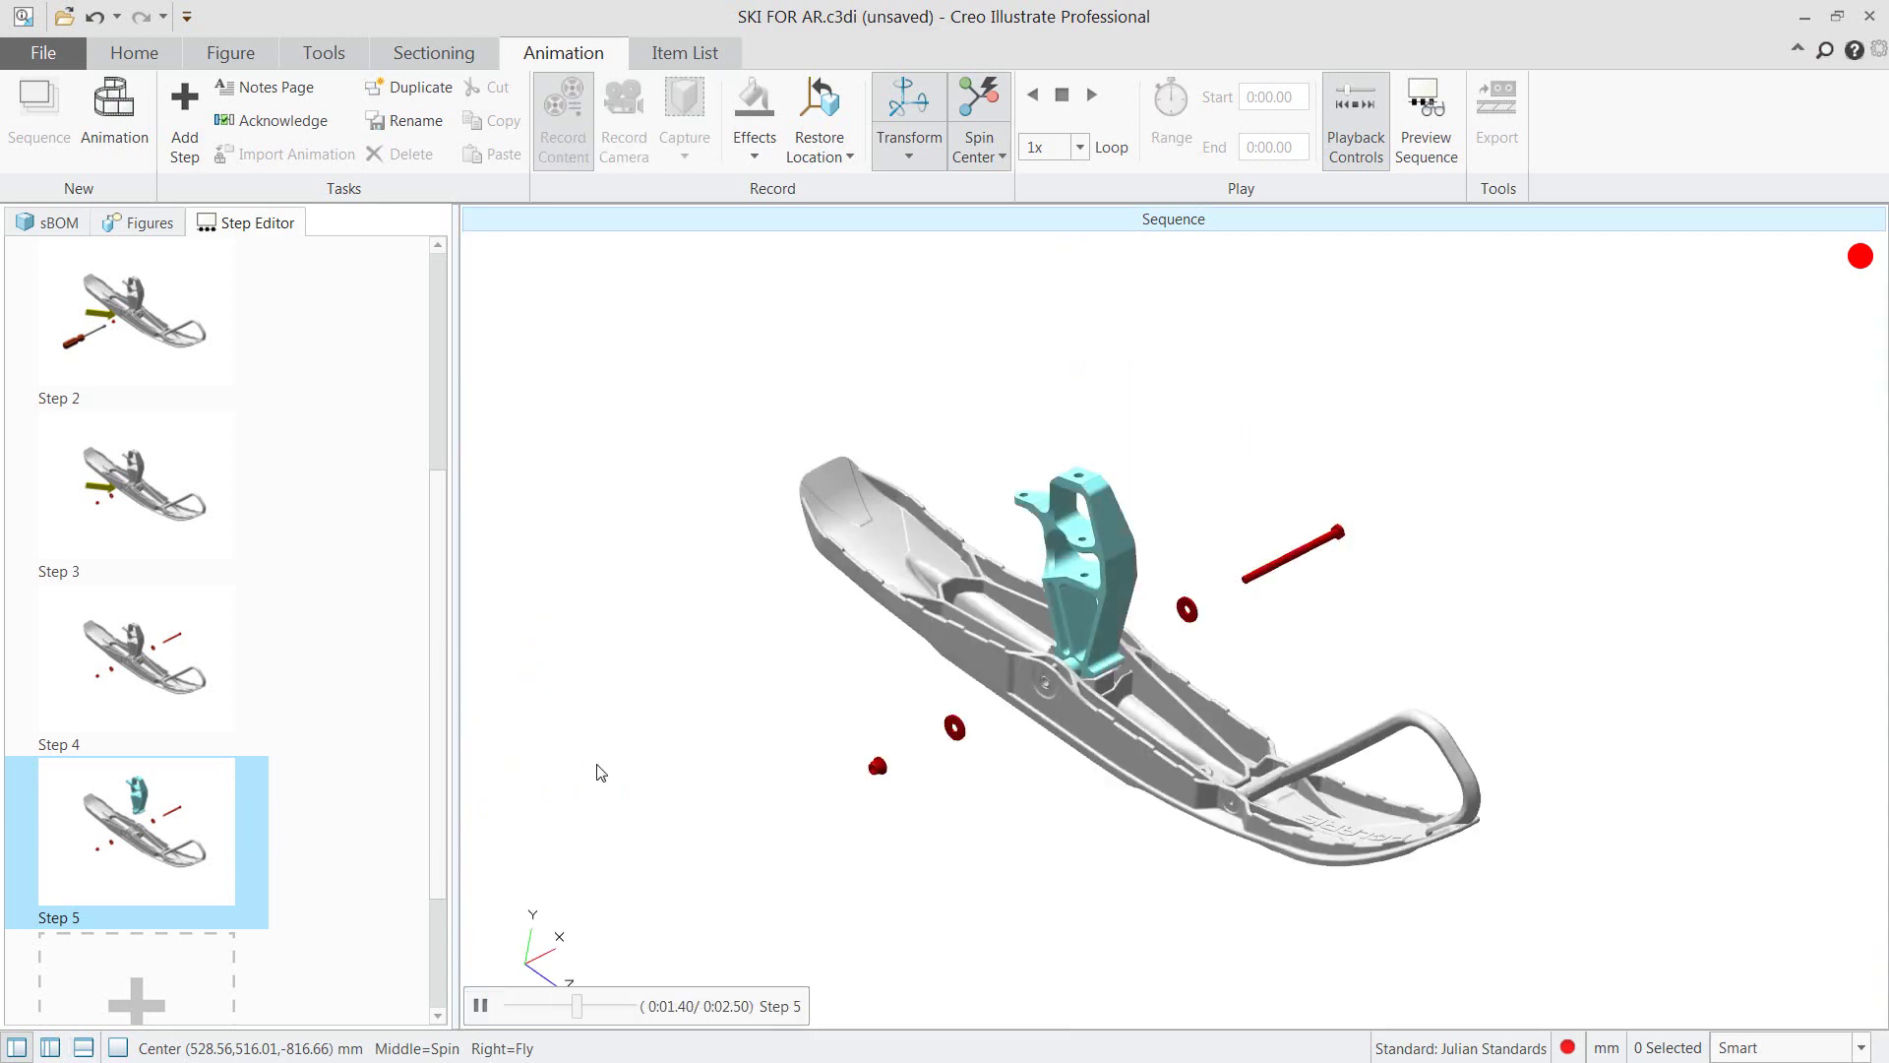